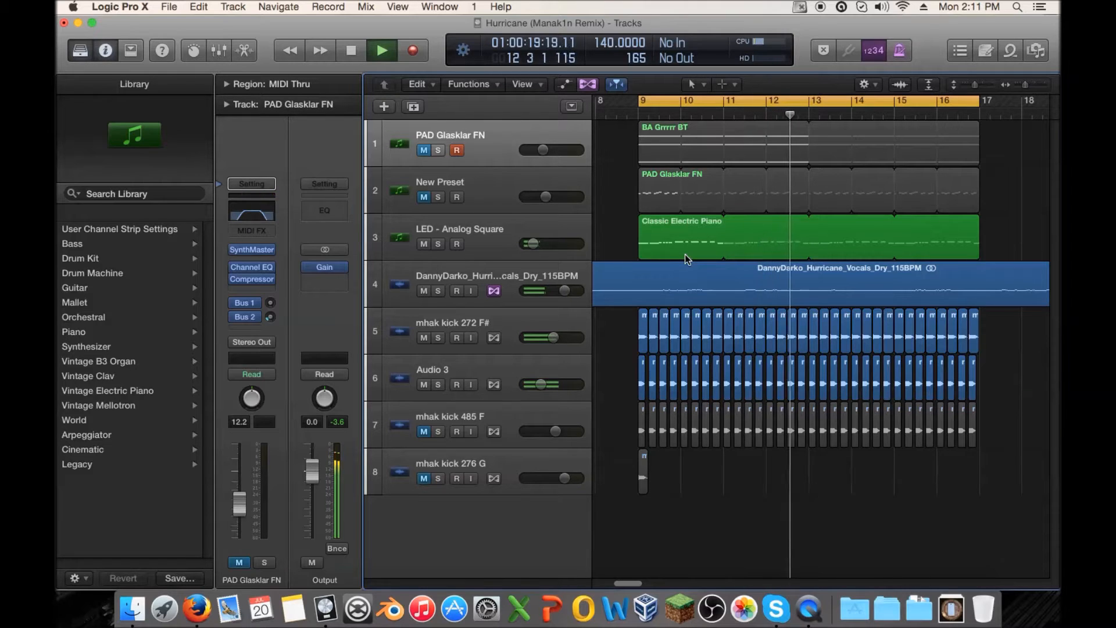
# - Stop playback, solo the DannyDarko vocals track and audition it alone
pyautogui.press('space')
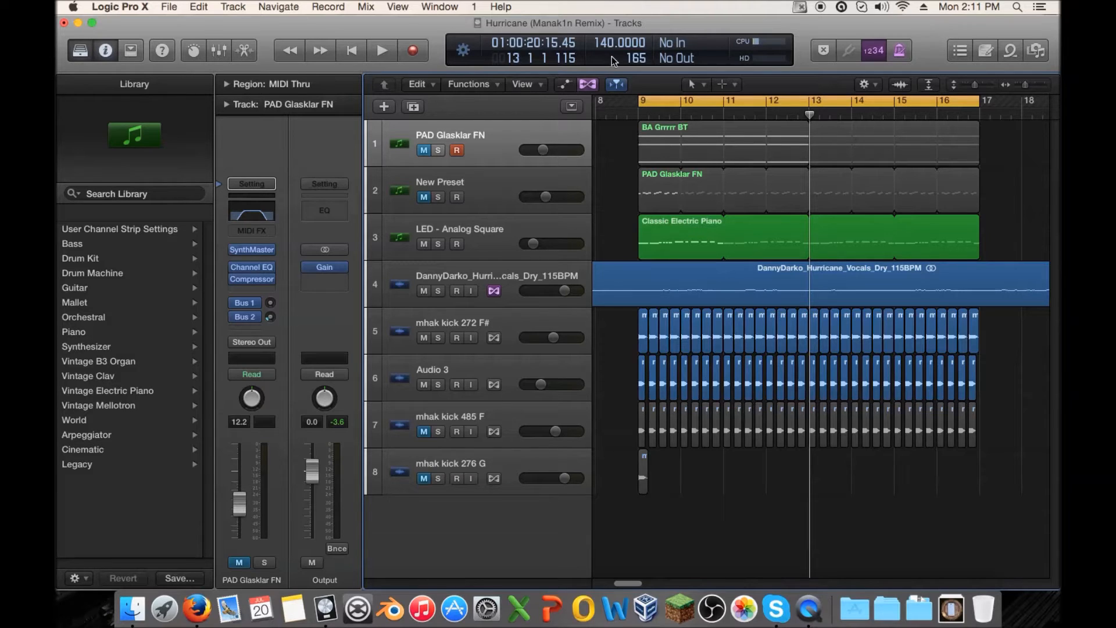
pyautogui.click(438, 291)
pyautogui.press('space')
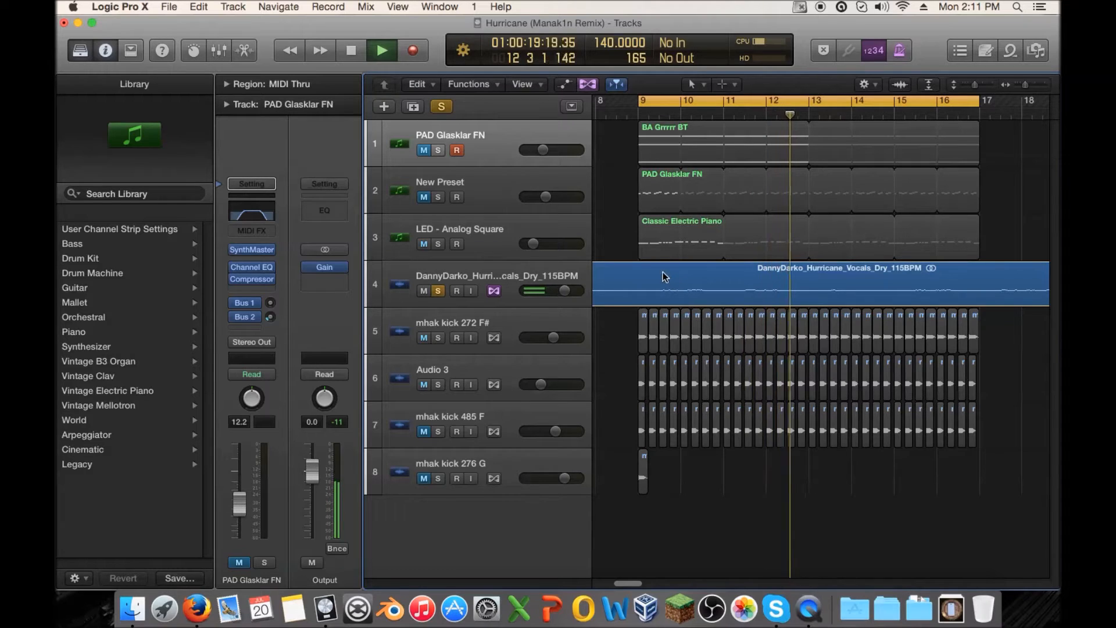
pyautogui.press('space')
# - Audition the LED - Analog Square track soloed in place of the vocals, and clear its solo
pyautogui.click(438, 243)
pyautogui.click(438, 291)
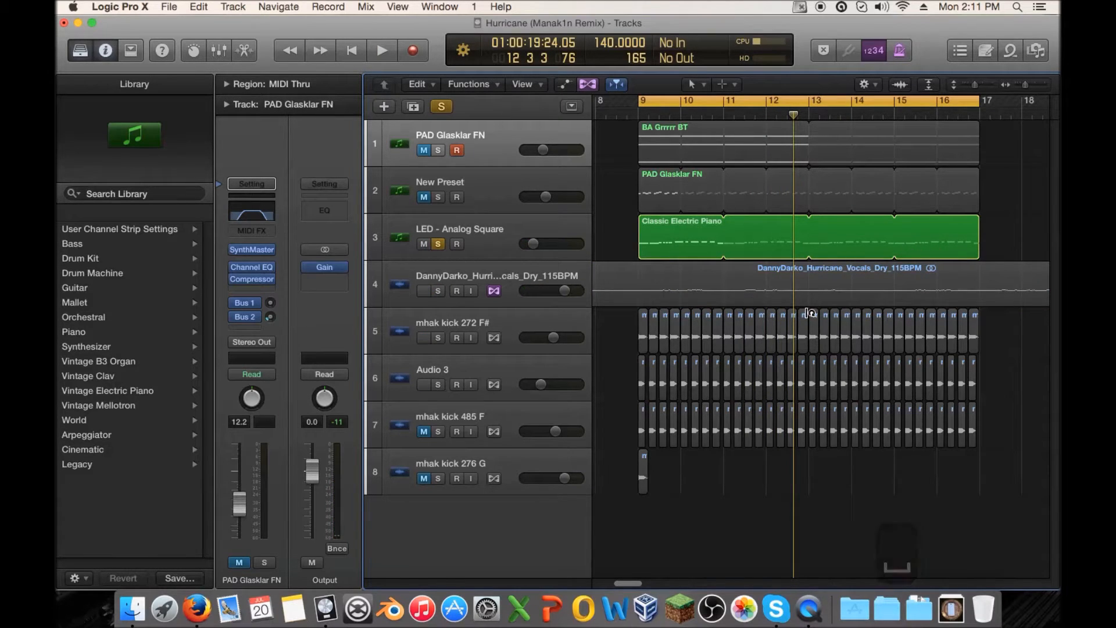
pyautogui.press('space')
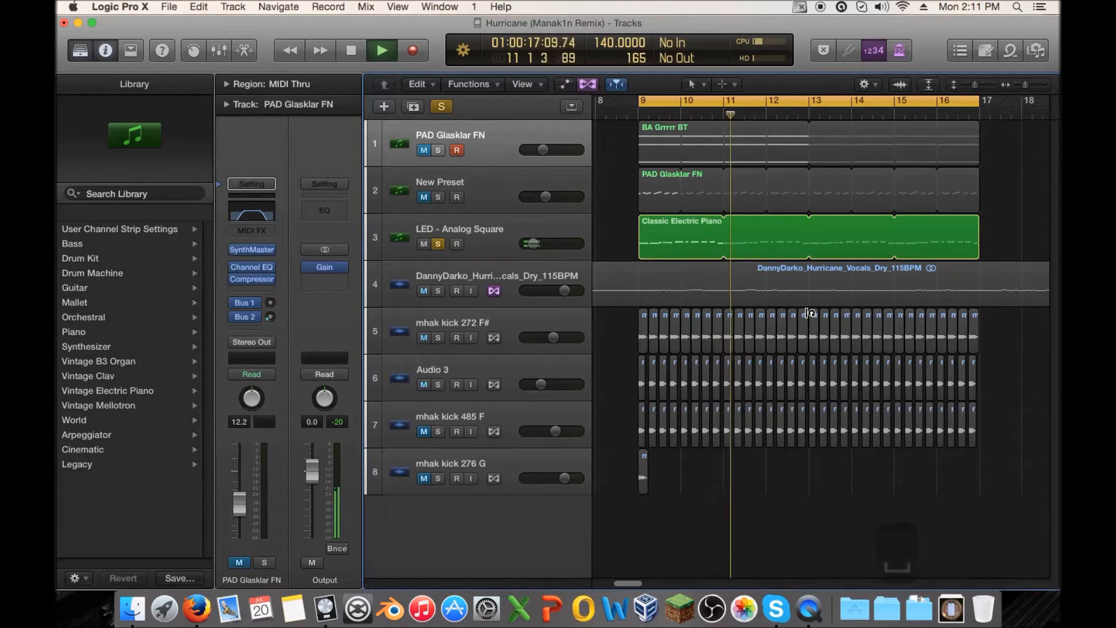
pyautogui.press('space')
pyautogui.click(438, 245)
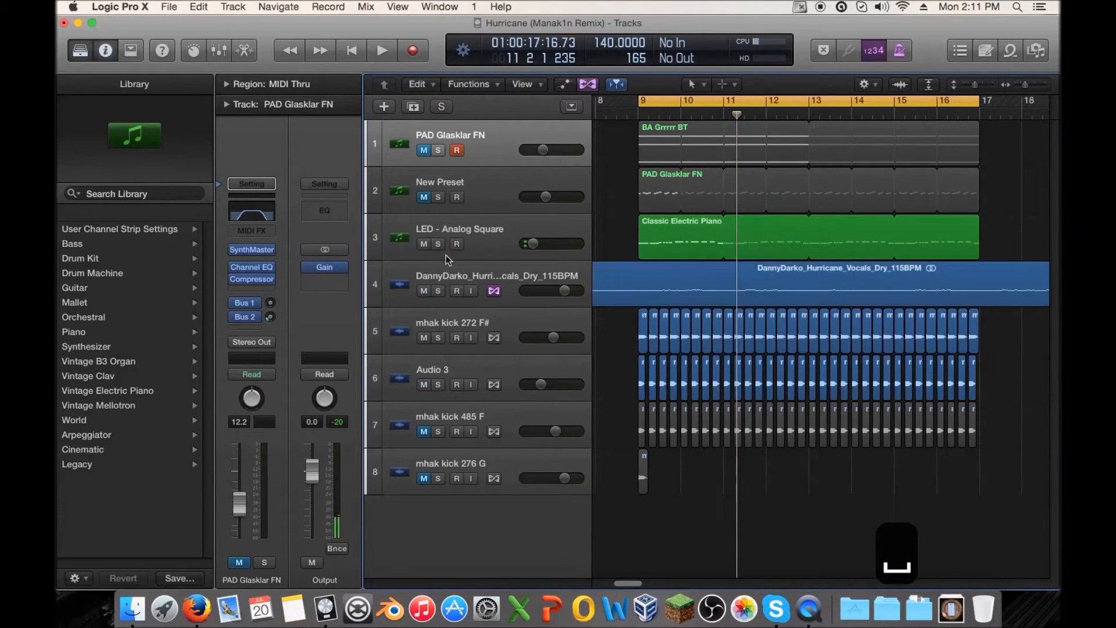
# - Lower the project tempo to 134 BPM and play the loop to check it
pyautogui.click(488, 230)
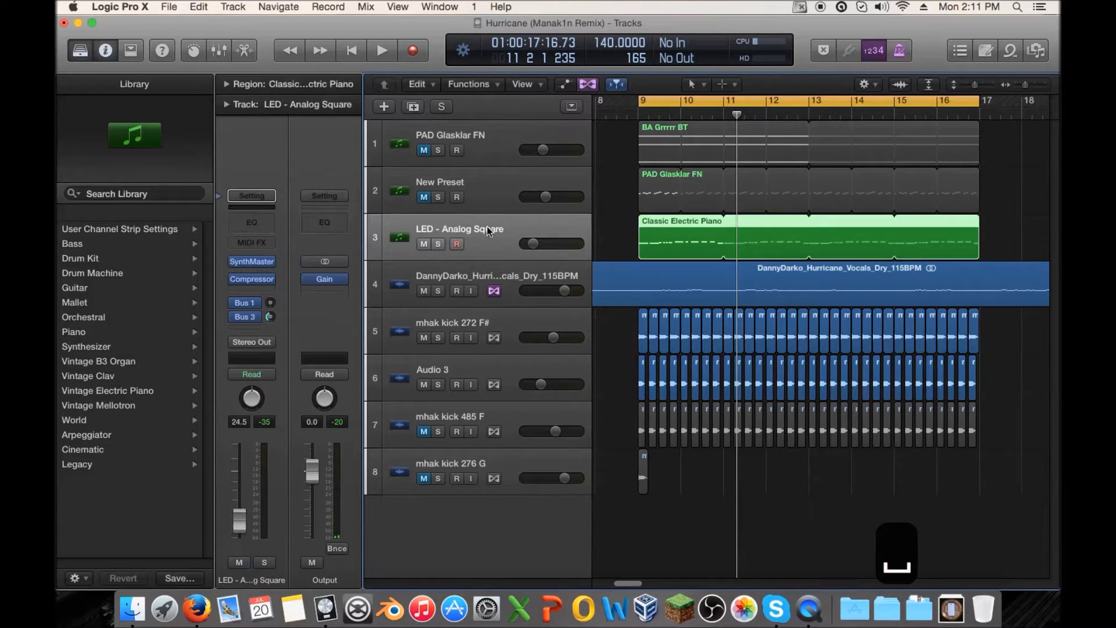
pyautogui.click(500, 272)
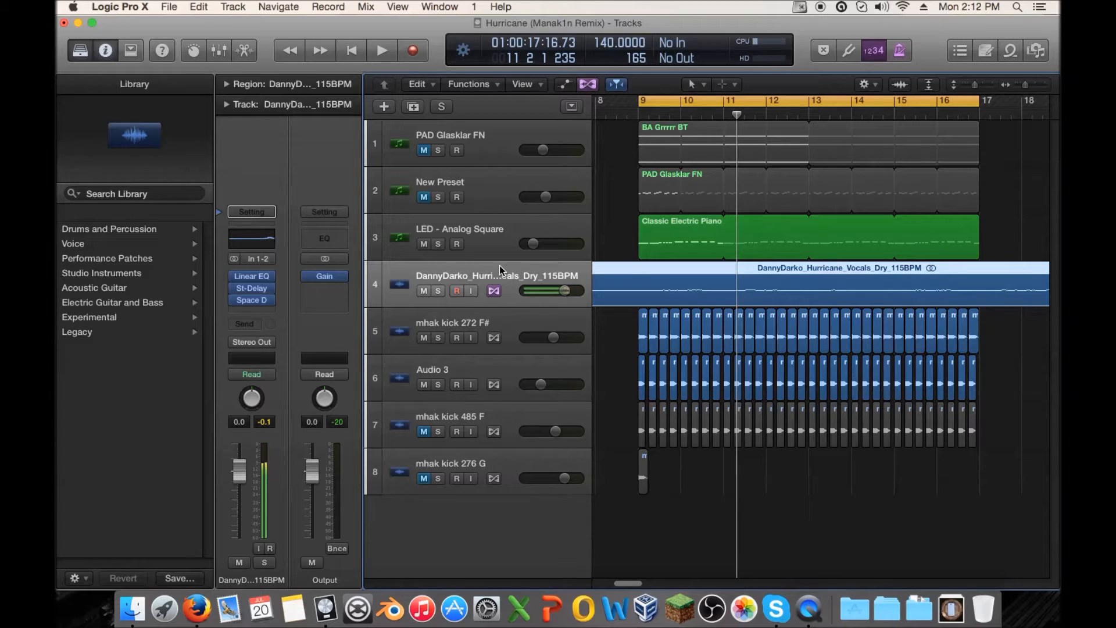
pyautogui.moveTo(603, 43); pyautogui.dragTo(603, 50)
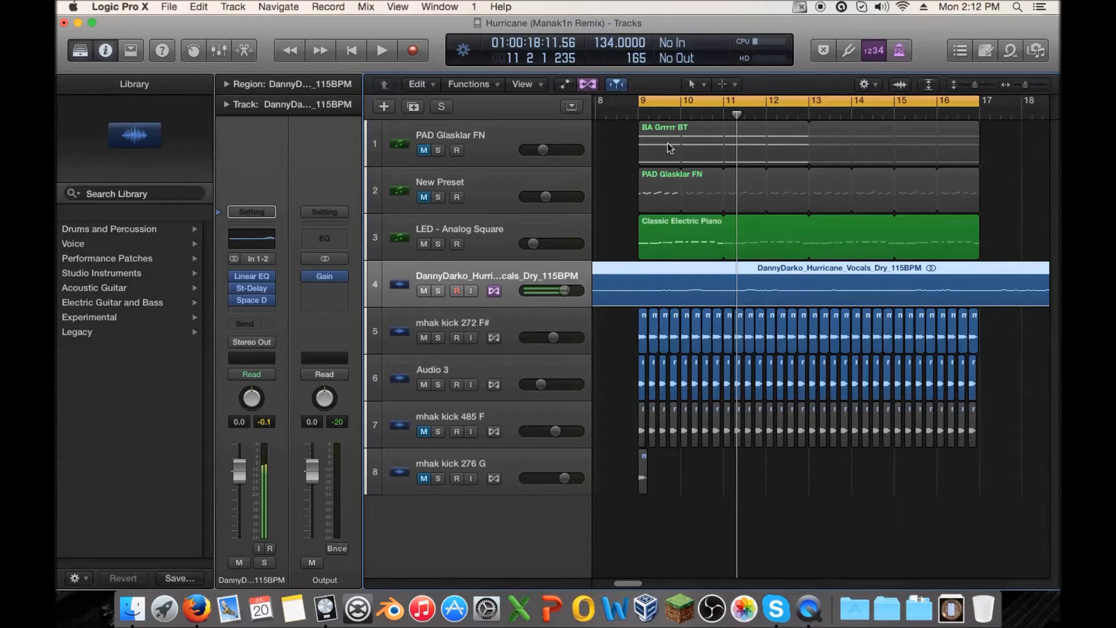
pyautogui.press('space')
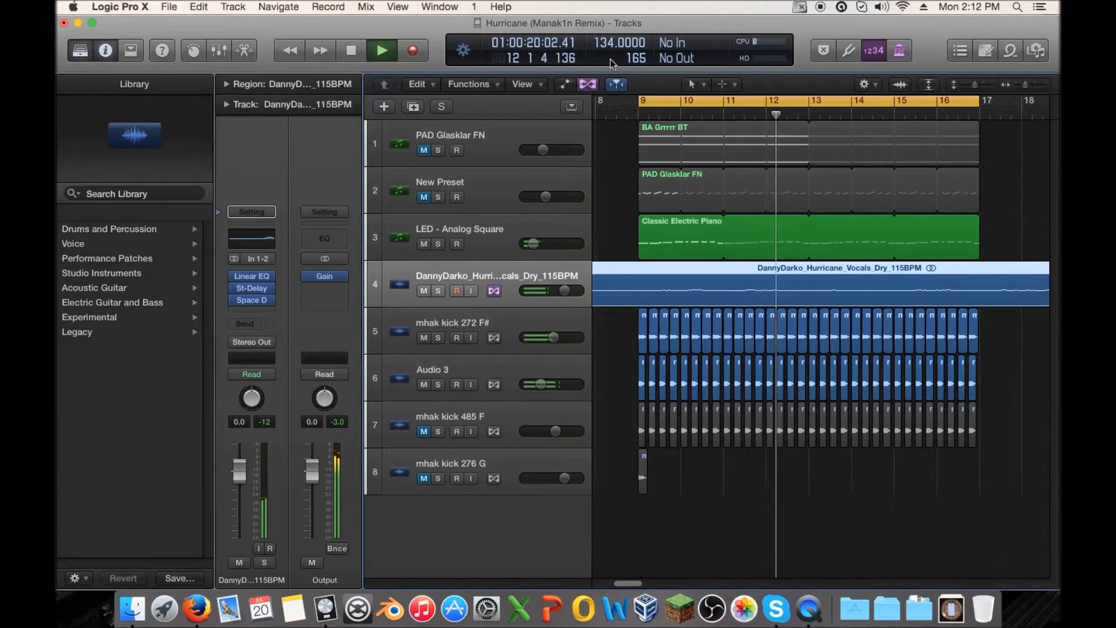
# - Set the project tempo to 140 BPM and play the loop for comparison
pyautogui.doubleClick(620, 43)
pyautogui.write('140')
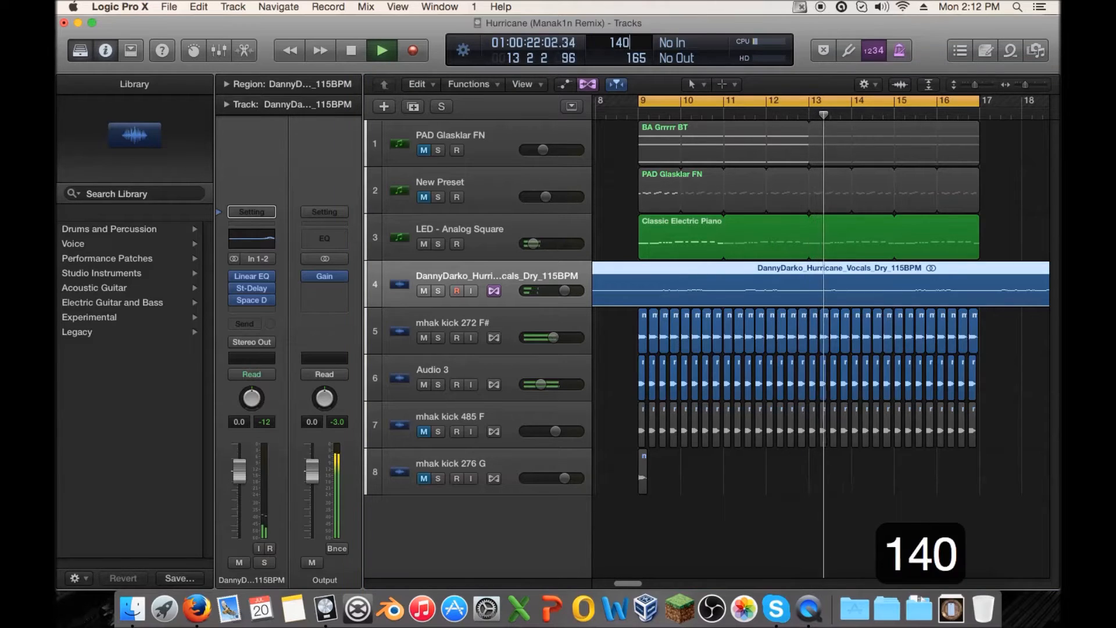
pyautogui.press('Return')
pyautogui.press('Return')
pyautogui.press('space')
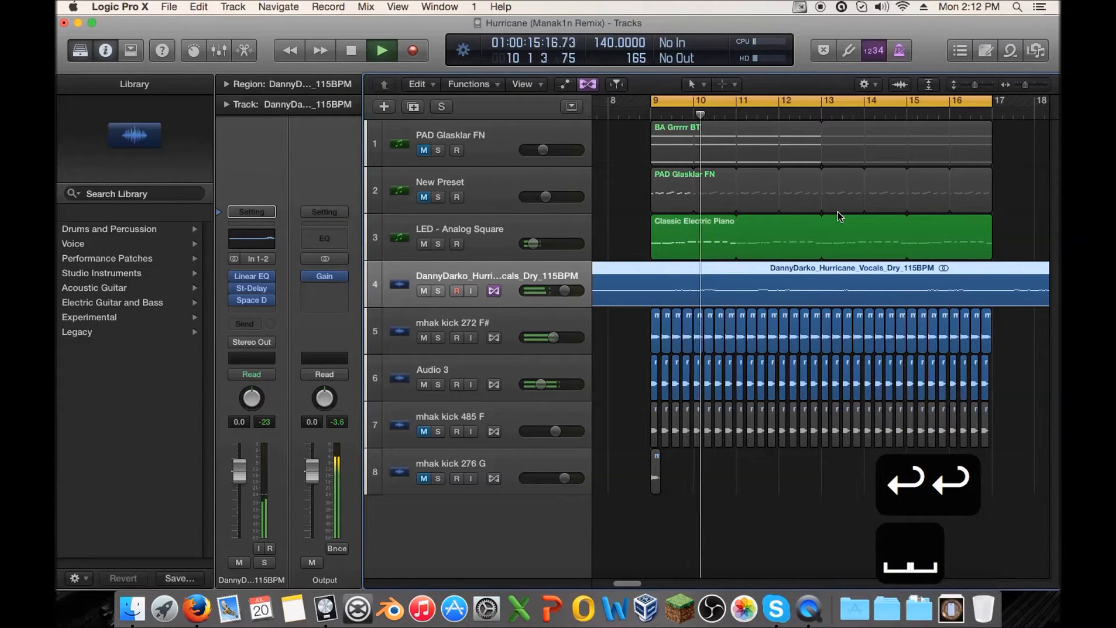
pyautogui.press('space')
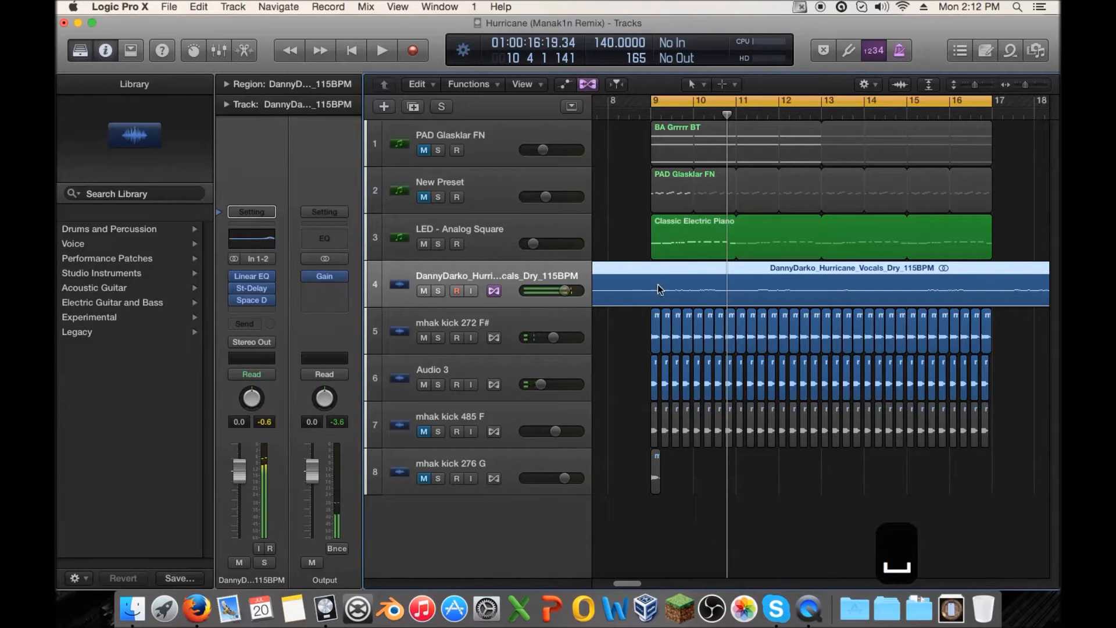
# - Change the project tempo to 134 BPM and deselect the vocals region
pyautogui.doubleClick(609, 44)
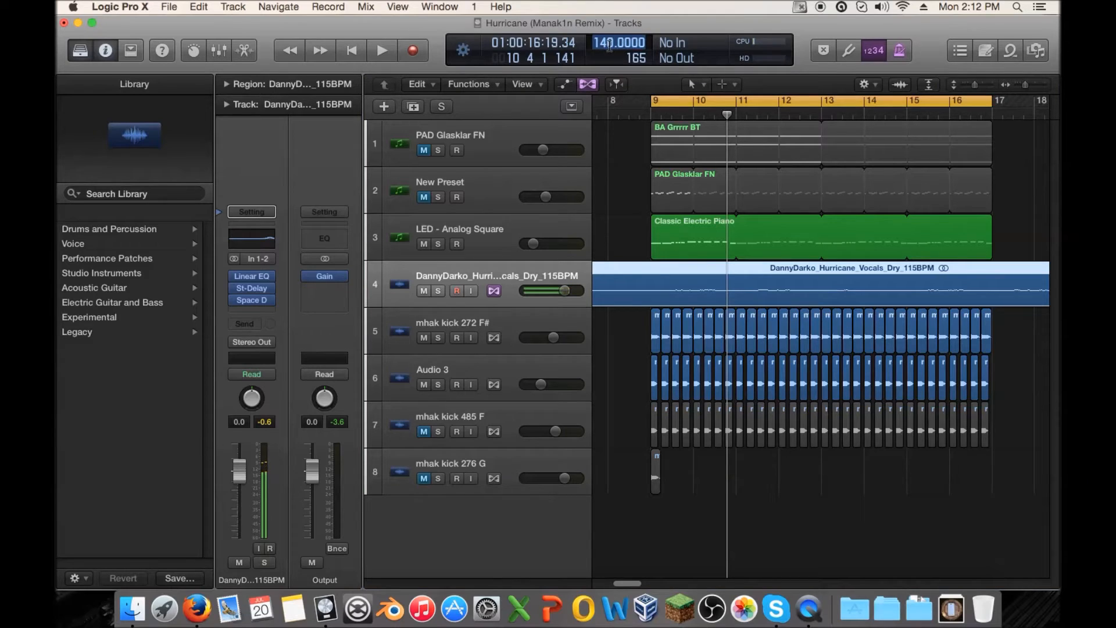
pyautogui.write('134')
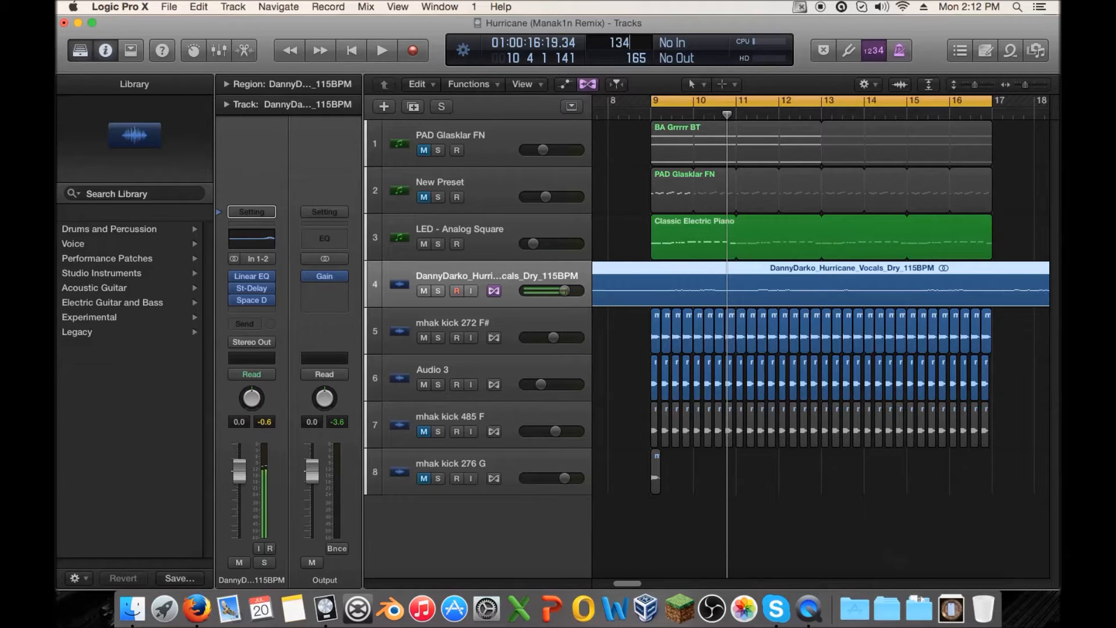
pyautogui.press('Return')
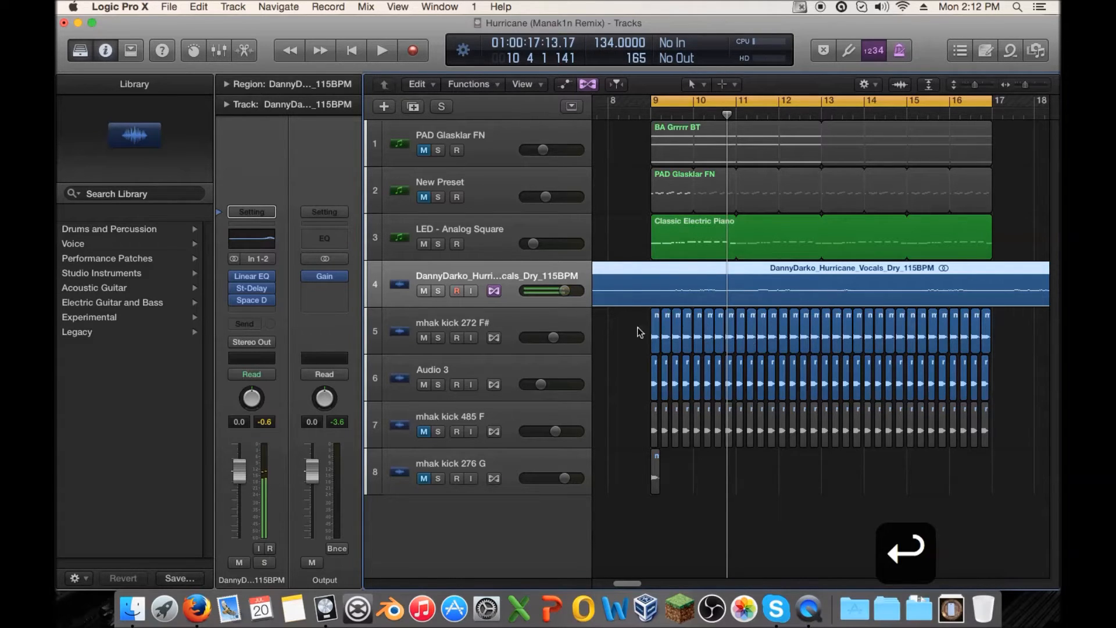
pyautogui.click(634, 353)
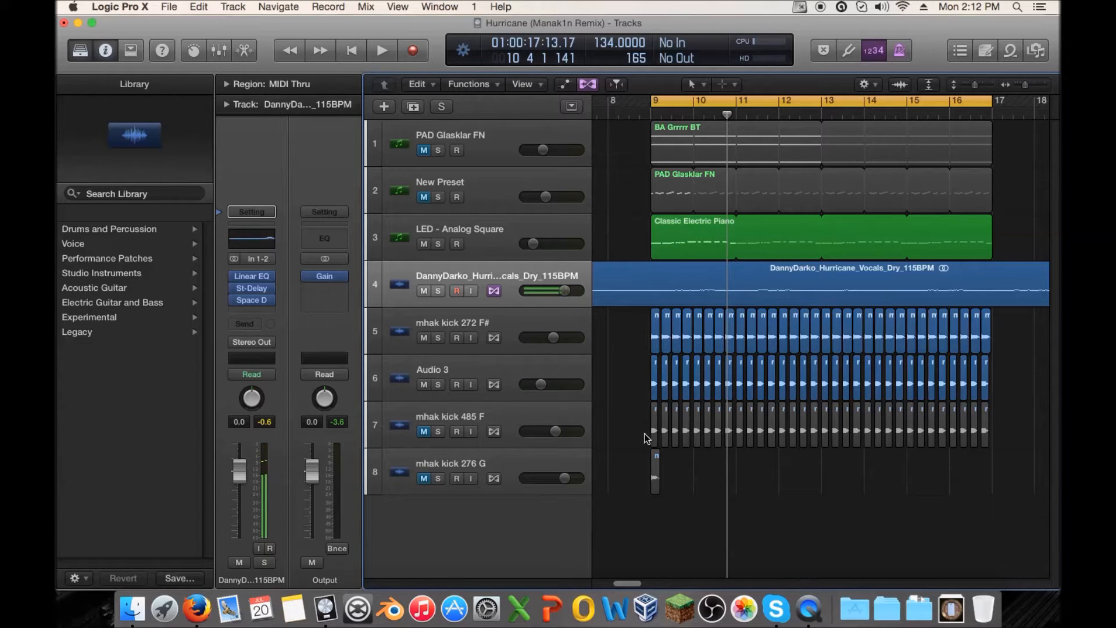
# - Select the mhak kick 276 G region and audition the loop
pyautogui.moveTo(656, 478); pyautogui.dragTo(654, 480)
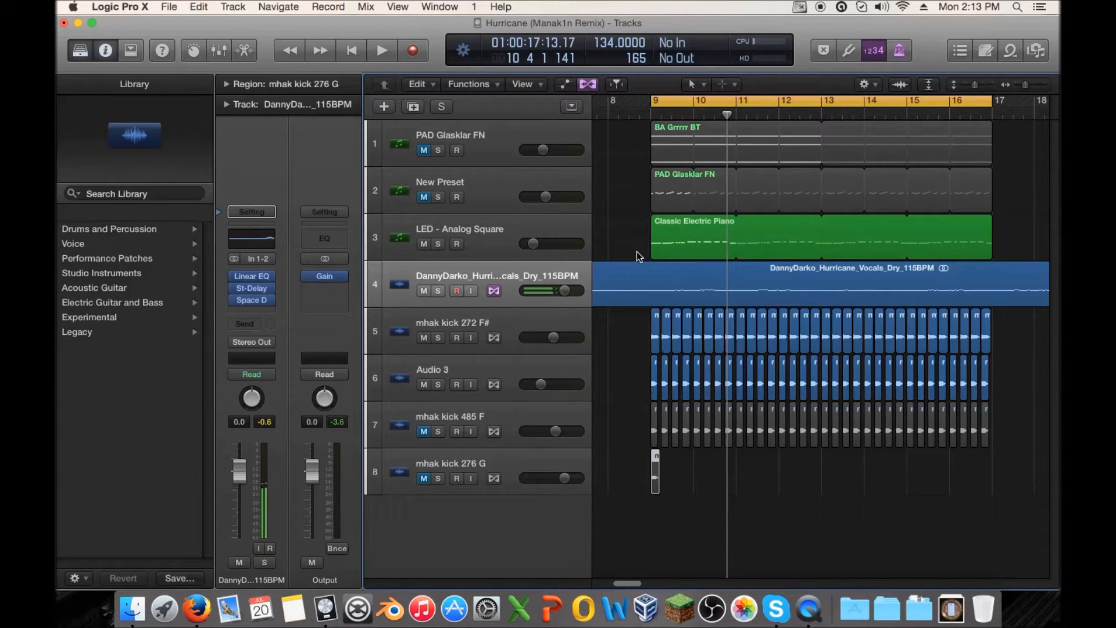
pyautogui.press('space')
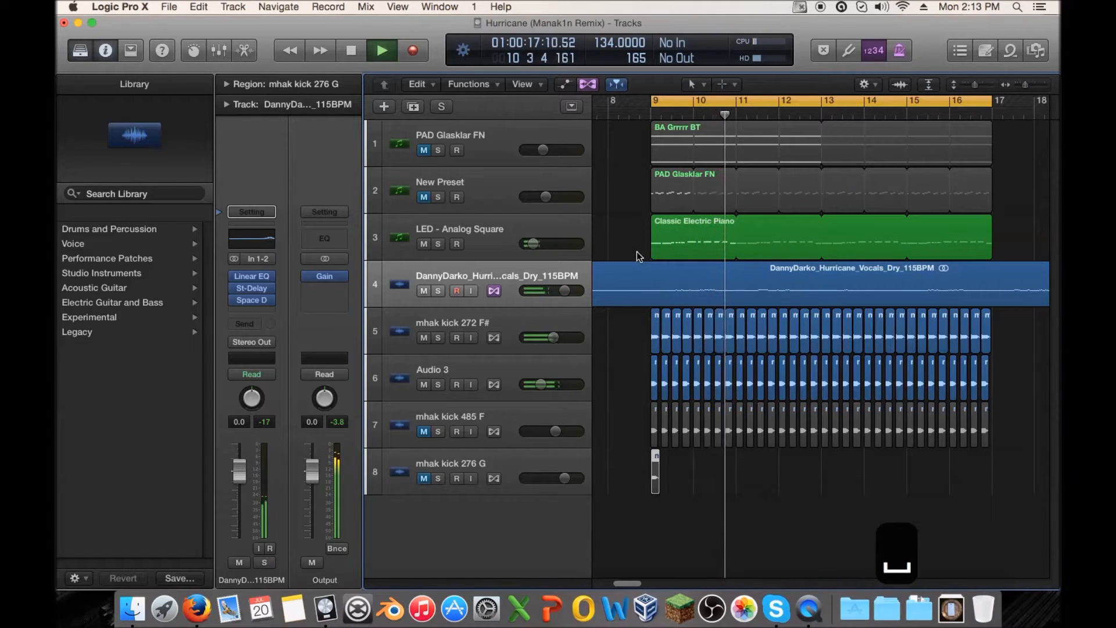
pyautogui.press('space')
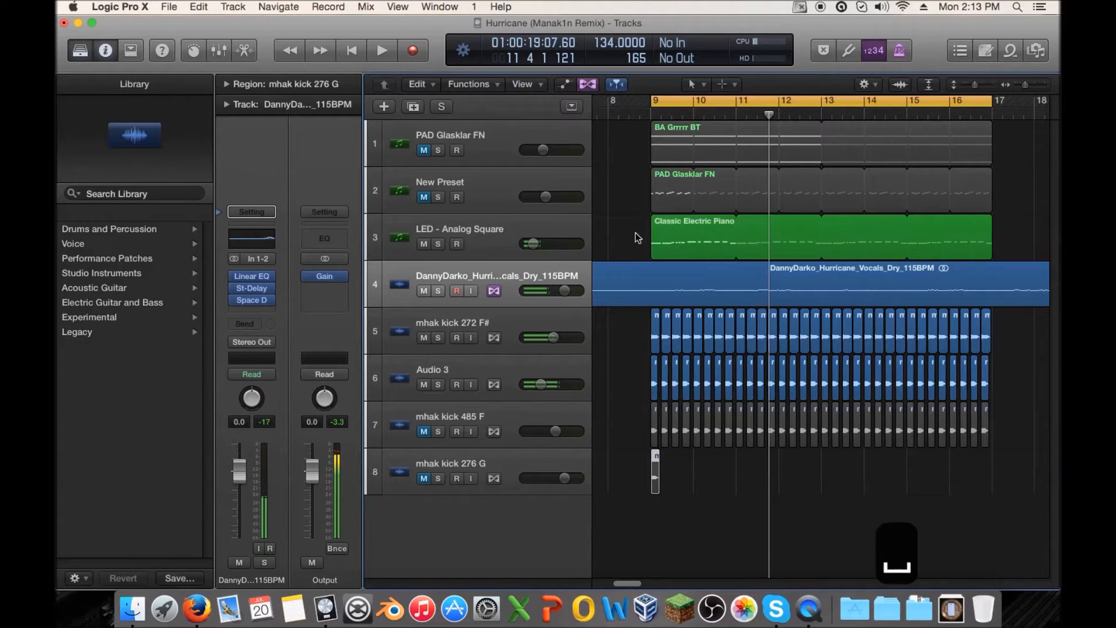
# - Hide the Library and duplicate the LED - Analog Square track with its channel settings
pyautogui.click(486, 225)
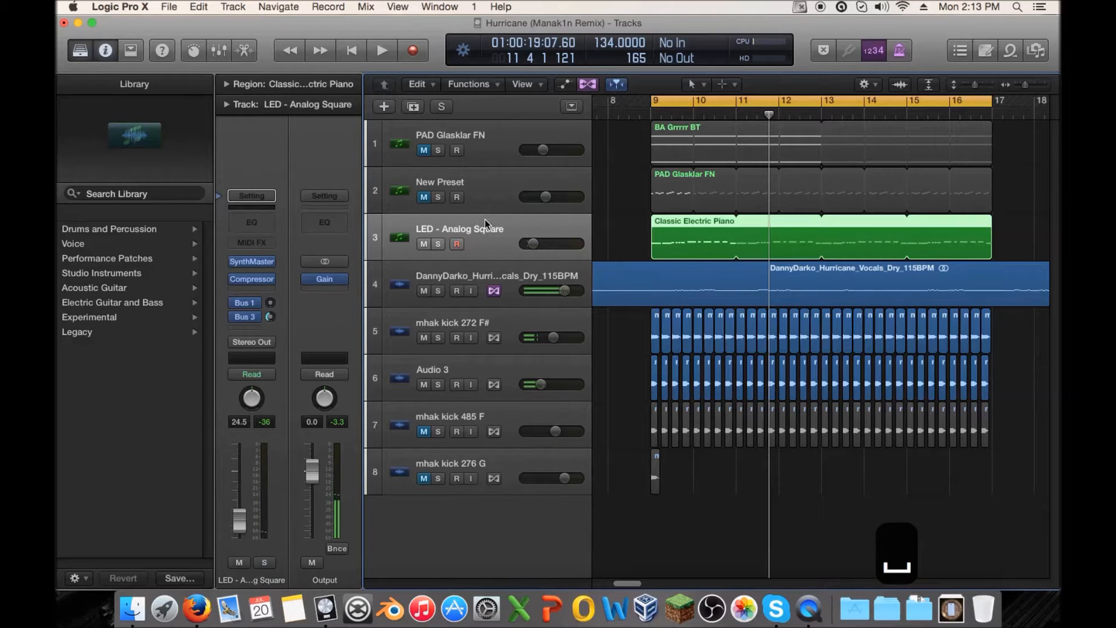
pyautogui.click(77, 46)
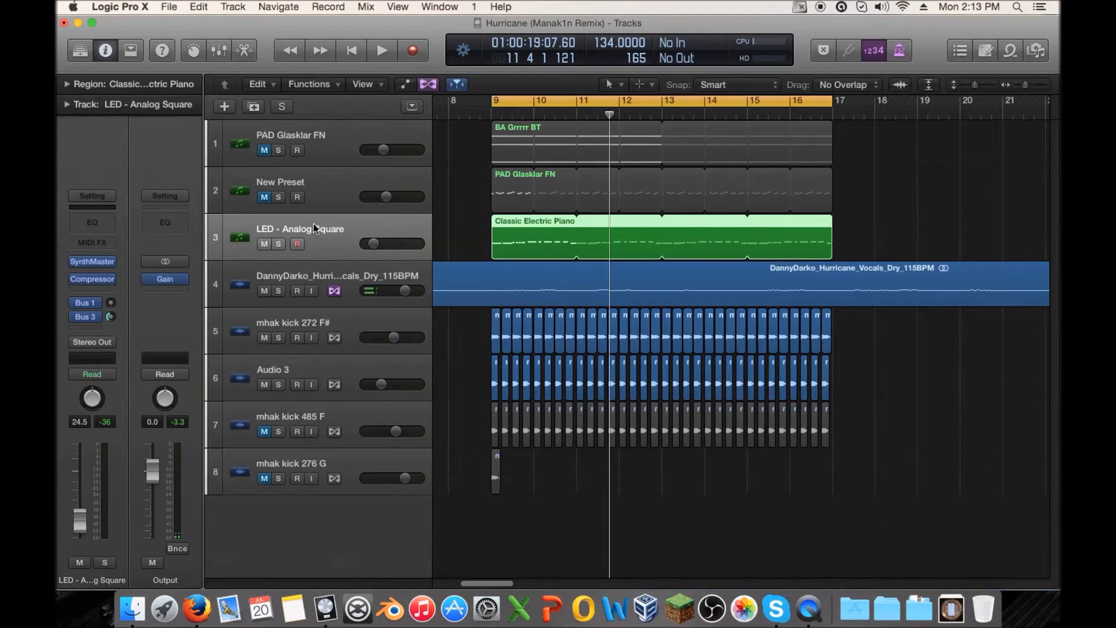
pyautogui.click(254, 107)
pyautogui.click(516, 273)
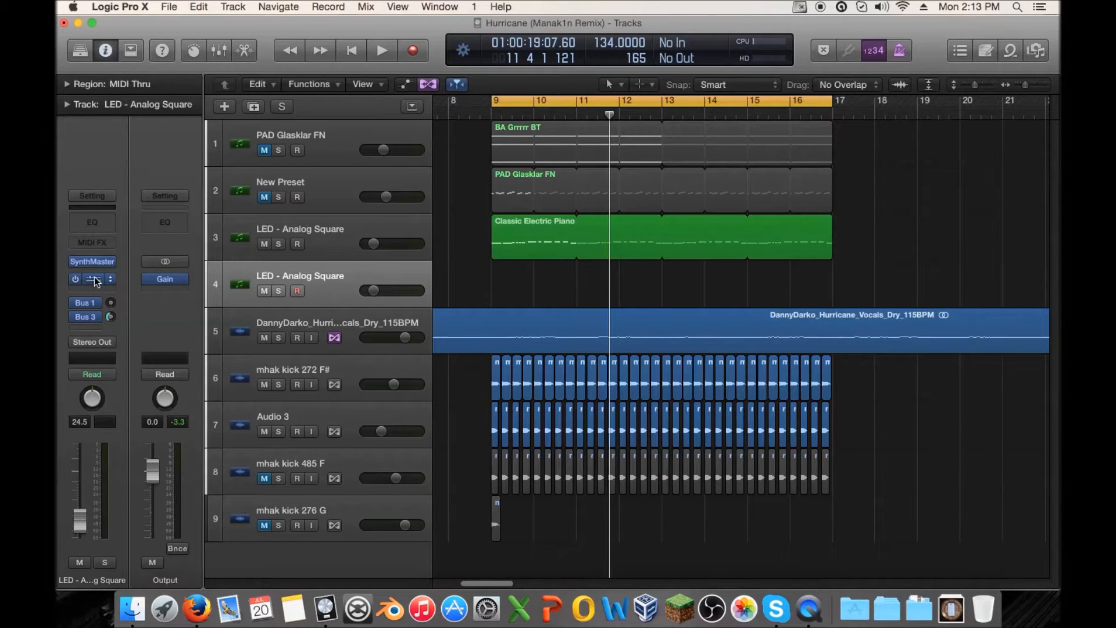
# - Set the side chain of the duplicate track's Compressor to Bus 20
pyautogui.click(96, 282)
pyautogui.click(541, 81)
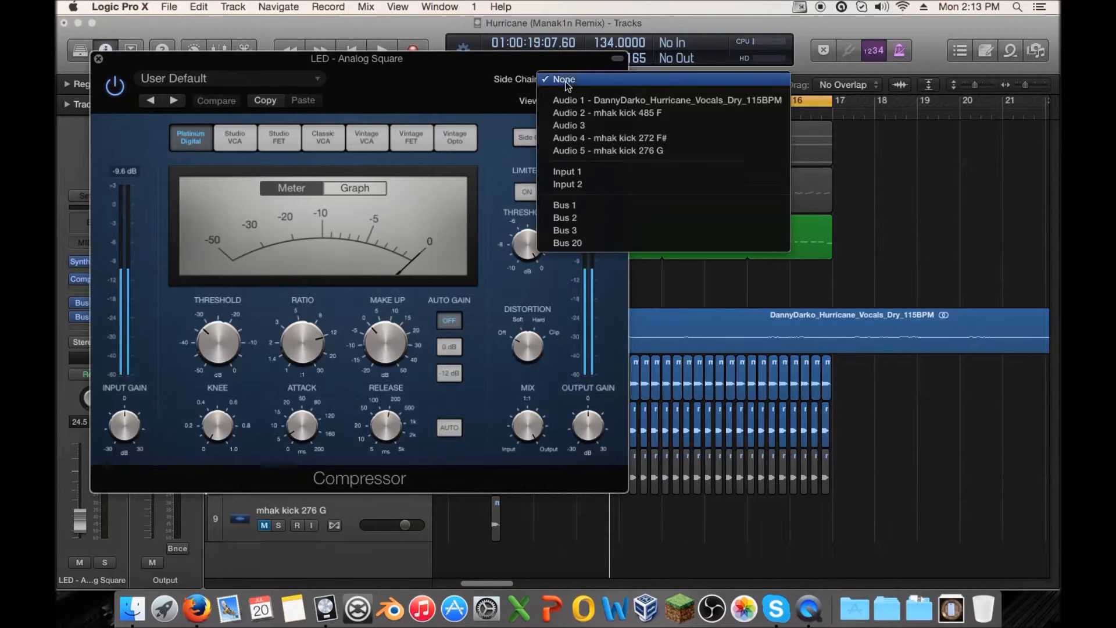
pyautogui.click(576, 243)
pyautogui.click(99, 59)
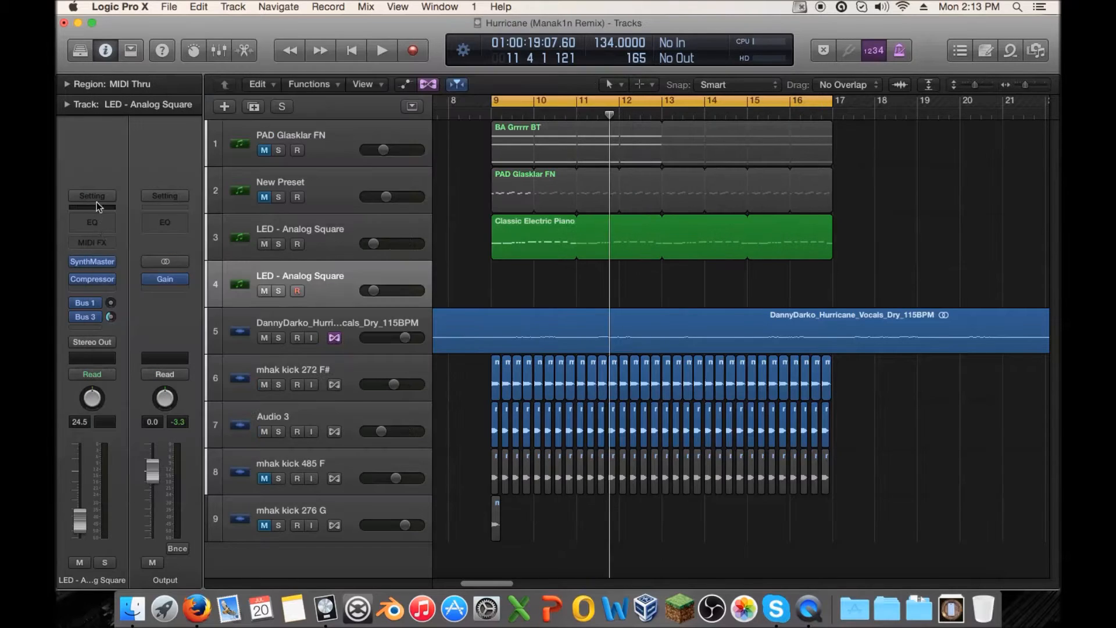
# - Remove the Compressor from the duplicate LED - Analog Square track and copy the Classic Electric Piano region onto that track
pyautogui.click(102, 279)
pyautogui.click(101, 278)
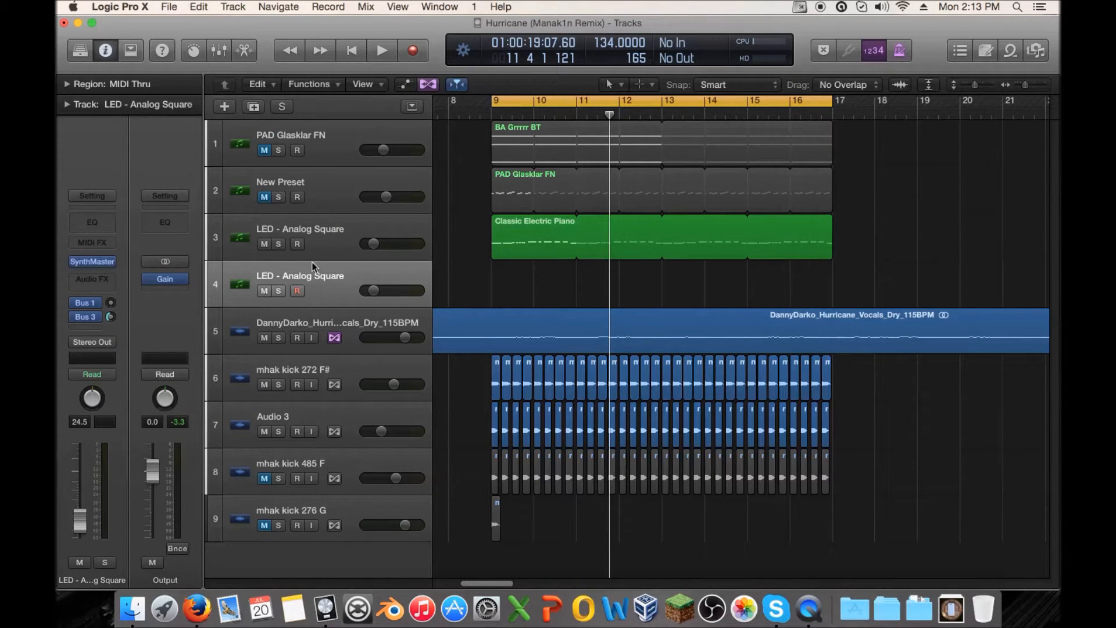
pyautogui.moveTo(522, 247); pyautogui.dragTo(525, 289)
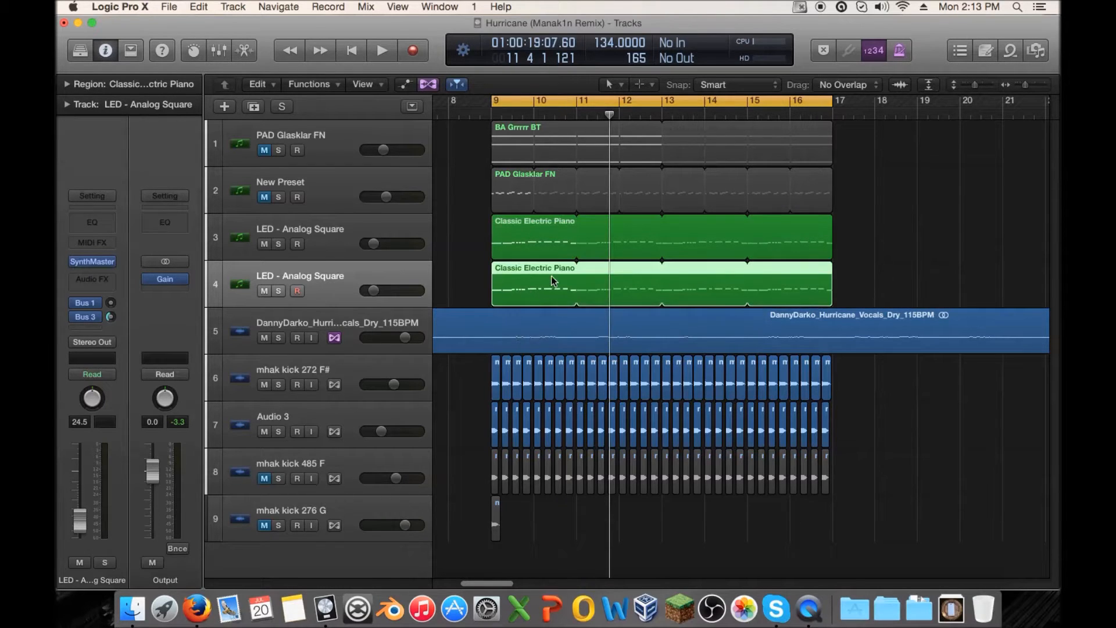
# - Delete all notes except the opening one from the copied Classic Electric Piano region in the Piano Roll
pyautogui.press('p')
pyautogui.moveTo(463, 407); pyautogui.dragTo(842, 565)
pyautogui.press('Delete')
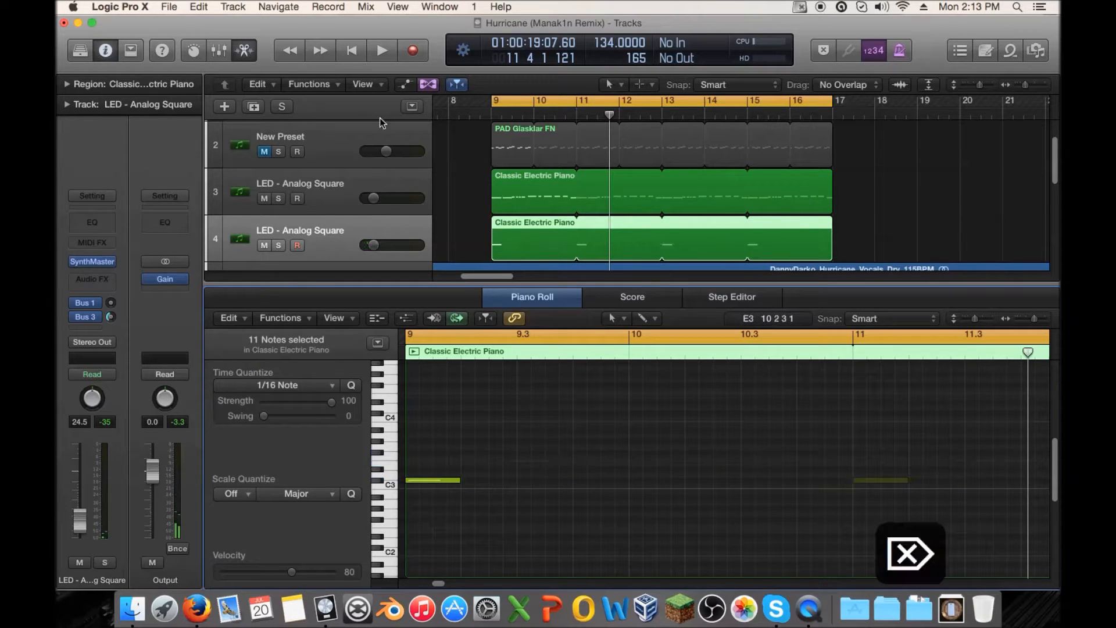
pyautogui.press('p')
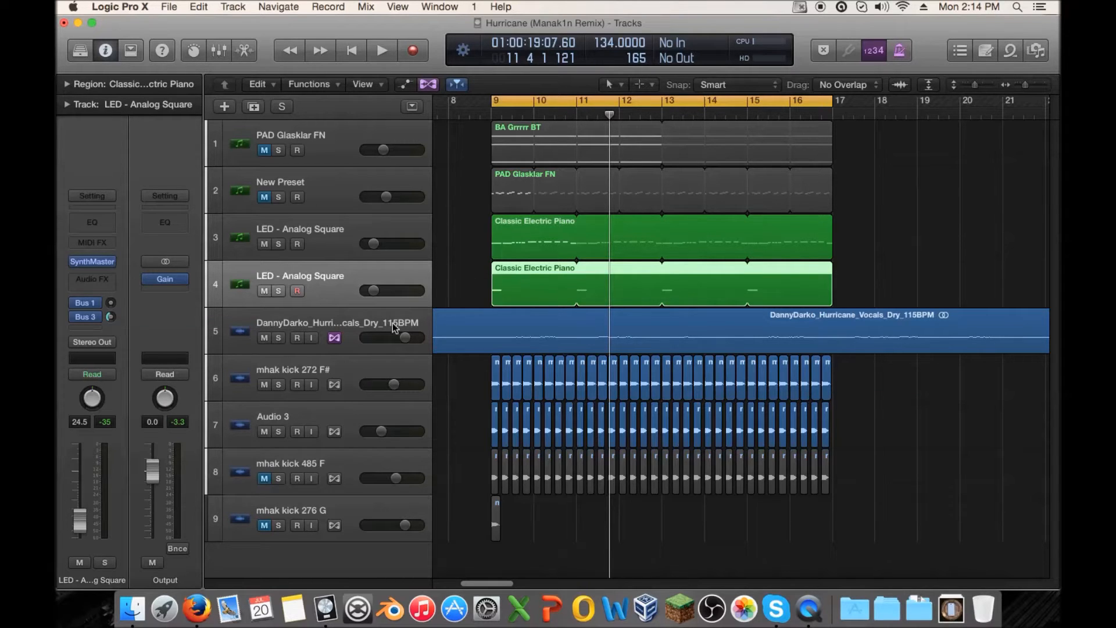
# - Search the duplicate track's SynthMaster preset browser for "mam" and load the BA Mammoth UK preset
pyautogui.click(92, 261)
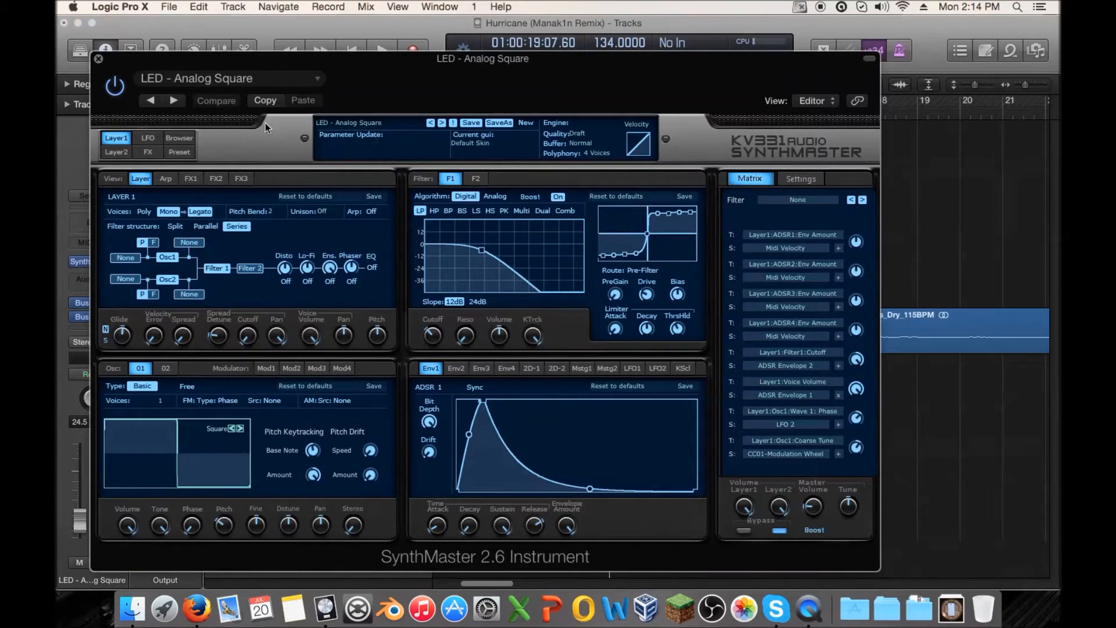
pyautogui.click(180, 137)
pyautogui.click(610, 194)
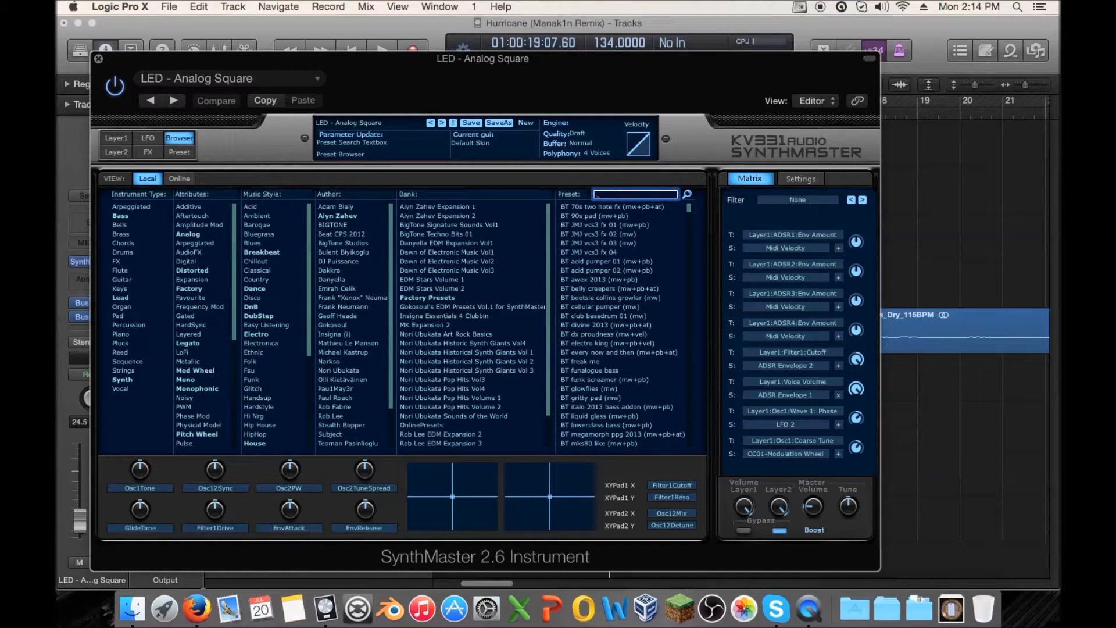
pyautogui.write('am')
pyautogui.press('BackSpace')
pyautogui.press('BackSpace')
pyautogui.write('mam')
pyautogui.press('Return')
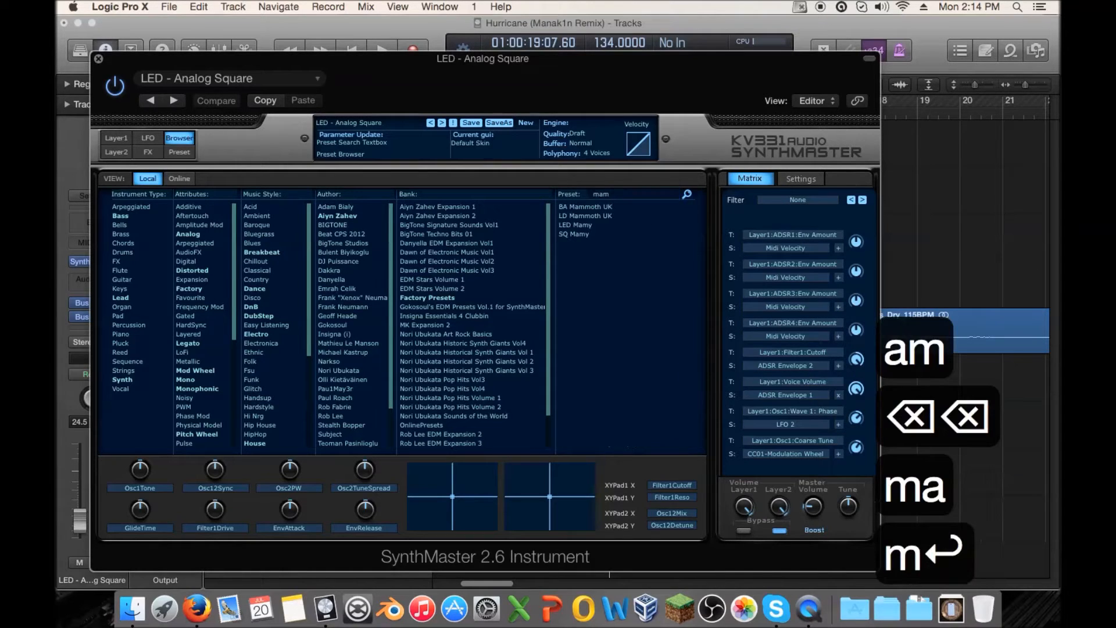
pyautogui.click(608, 206)
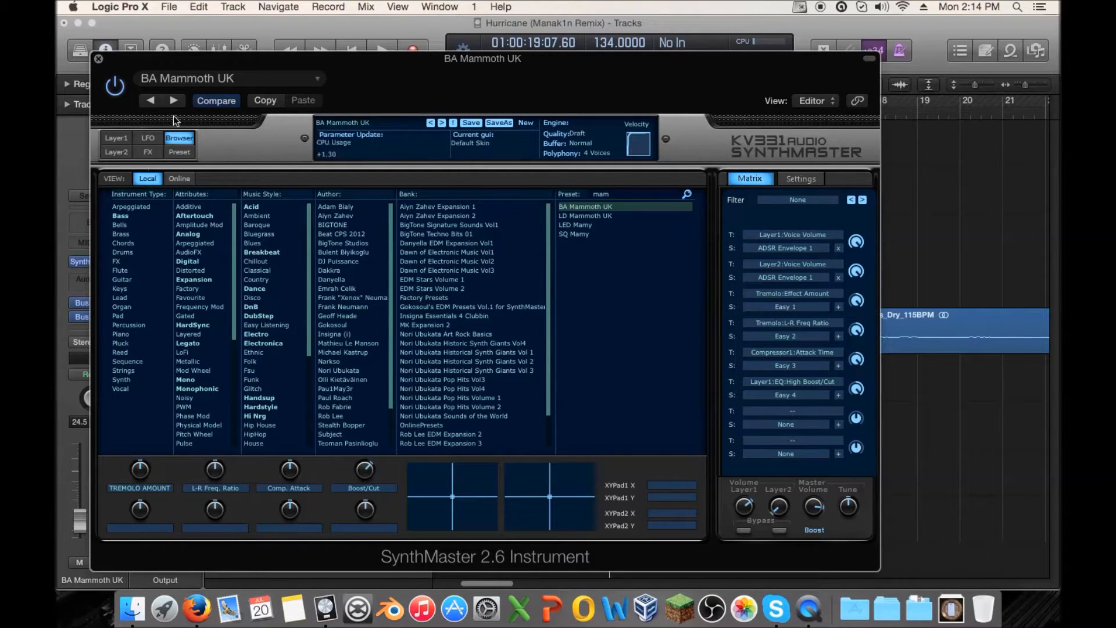
# - Look over the BA Mammoth UK preset's Layer 1 and preset information, and return to the preset browser
pyautogui.click(117, 138)
pyautogui.click(179, 152)
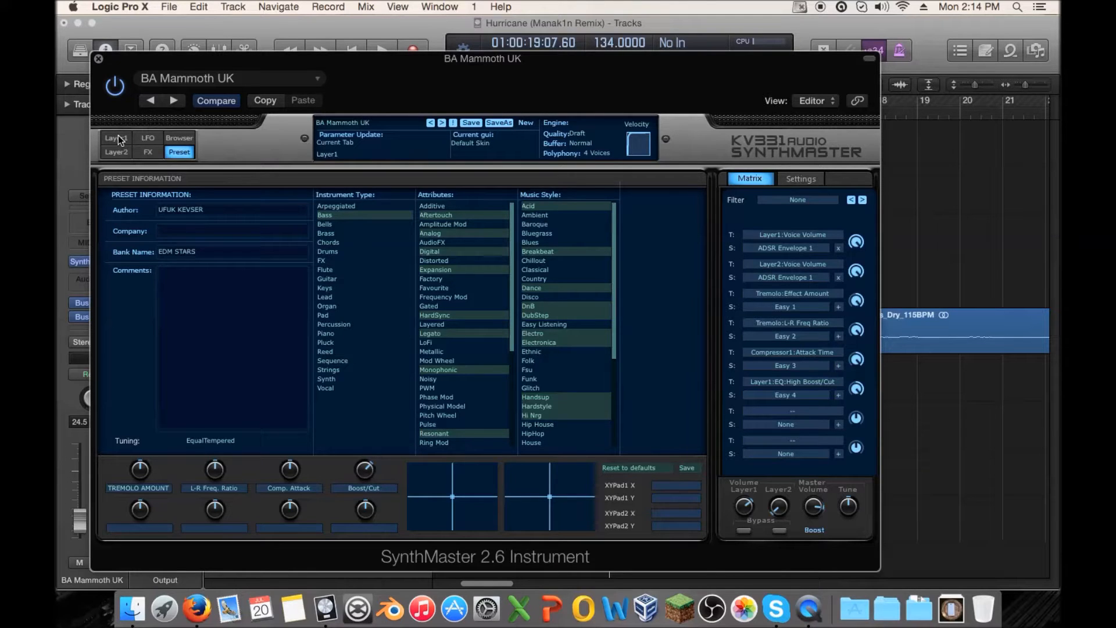
pyautogui.click(172, 137)
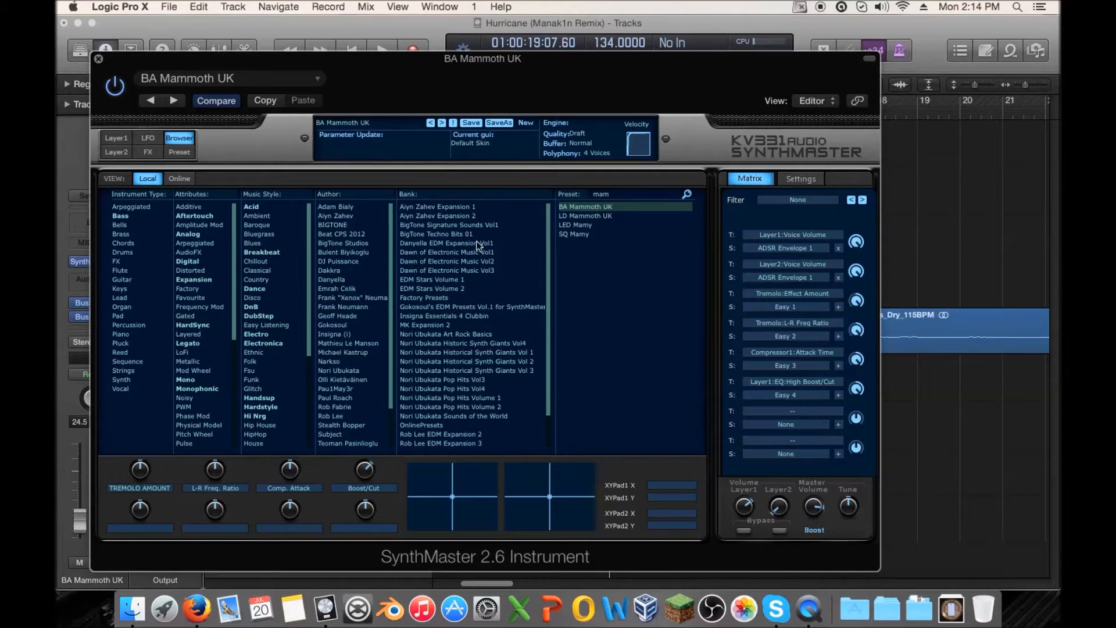
# - Clear the SynthMaster preset search, look through the presets of the EDM Stars Volume 1 bank, and close the instrument window
pyautogui.click(619, 193)
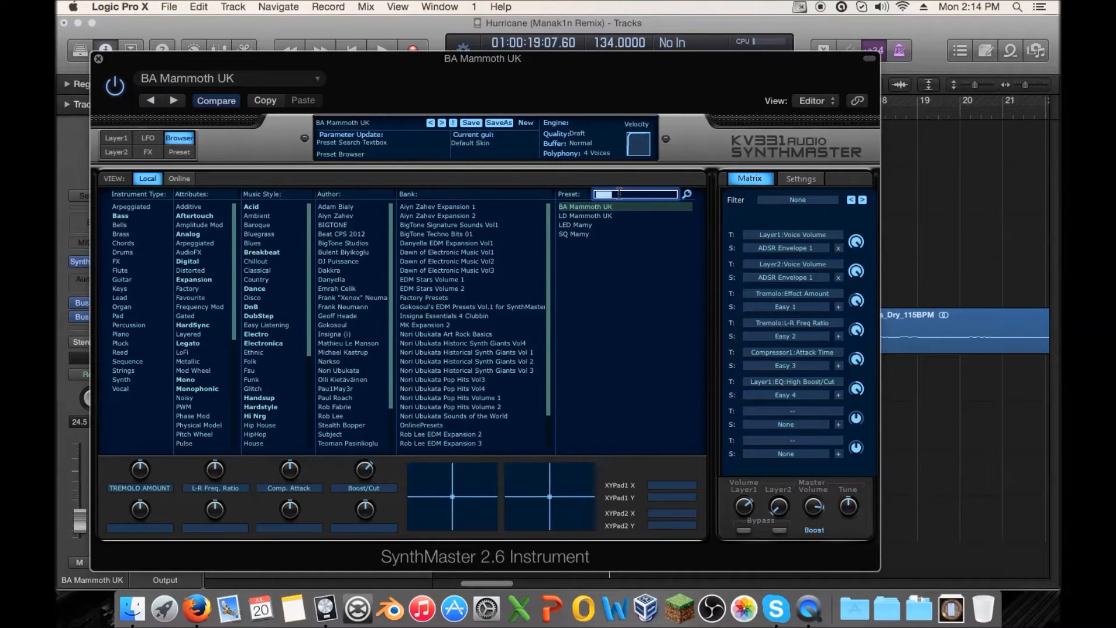
pyautogui.press('BackSpace')
pyautogui.click(453, 277)
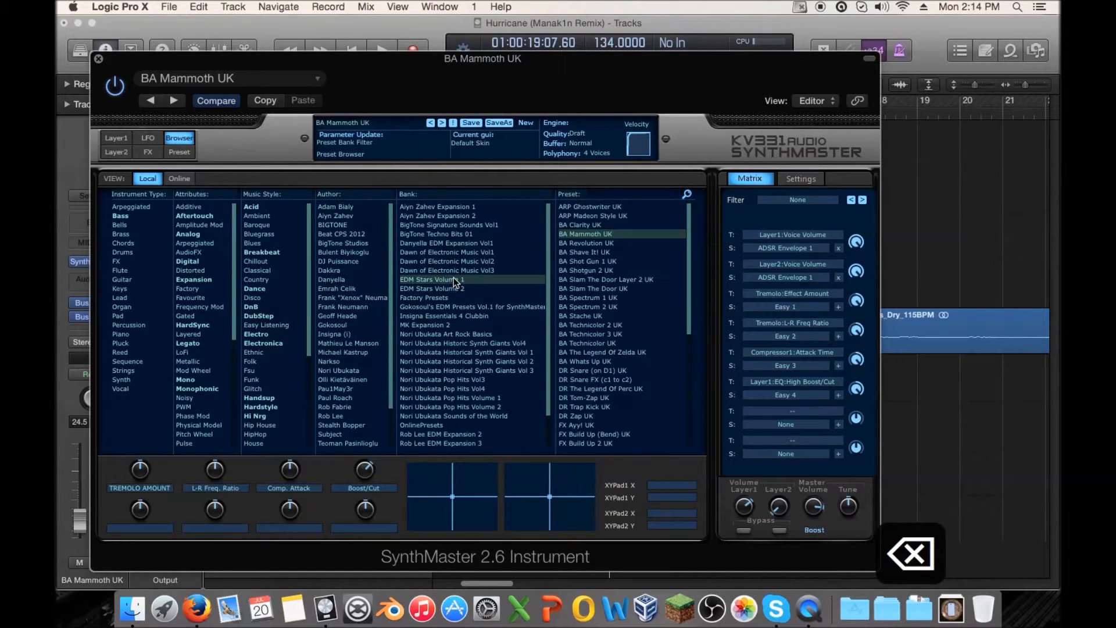
pyautogui.scroll(-8, 627, 251)
pyautogui.scroll(8, 615, 260)
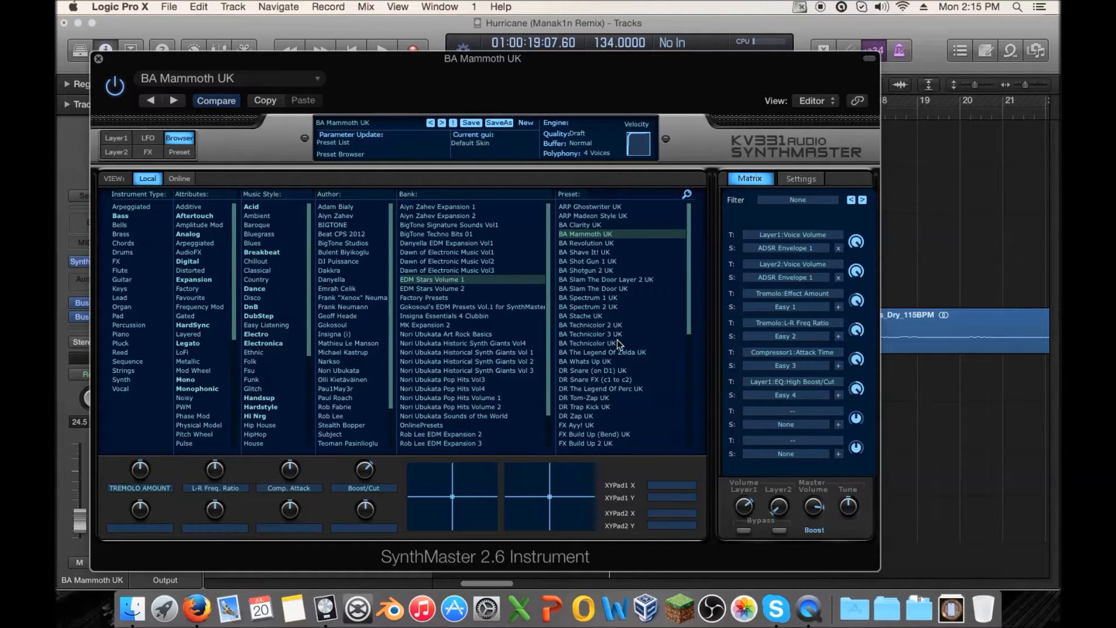
pyautogui.scroll(-3, 620, 345)
pyautogui.scroll(-3, 626, 387)
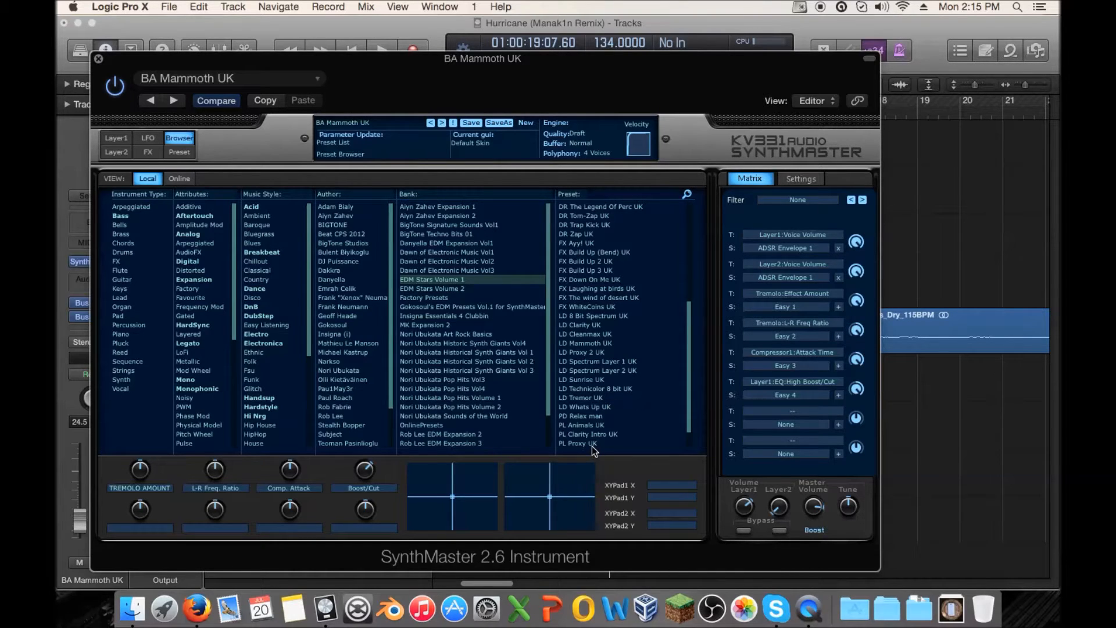
pyautogui.scroll(7, 622, 414)
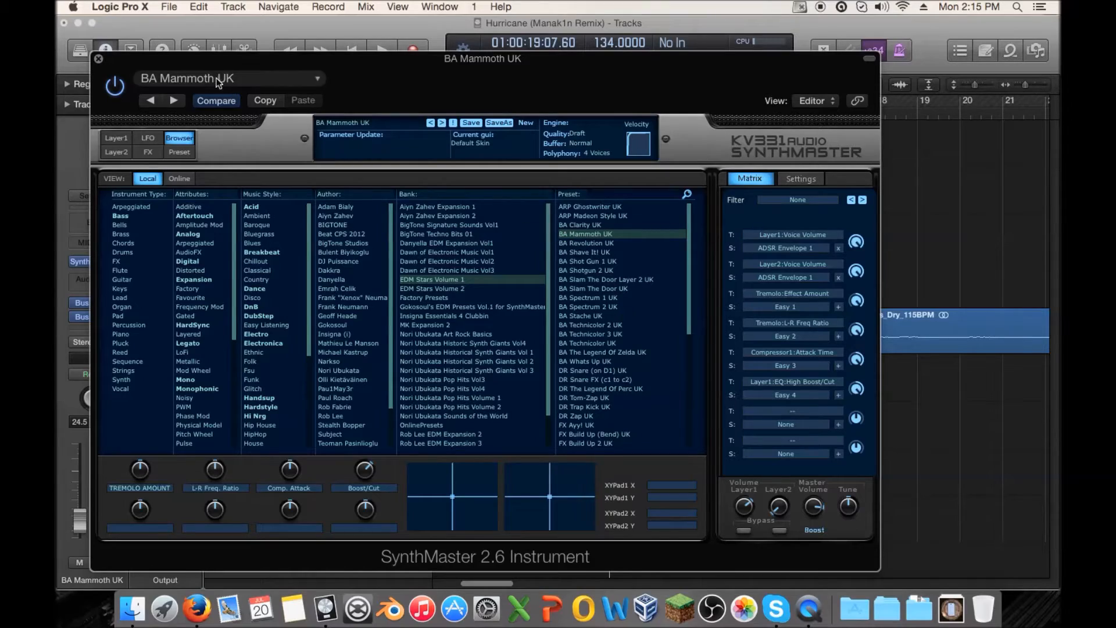
pyautogui.moveTo(221, 62); pyautogui.dragTo(464, 47)
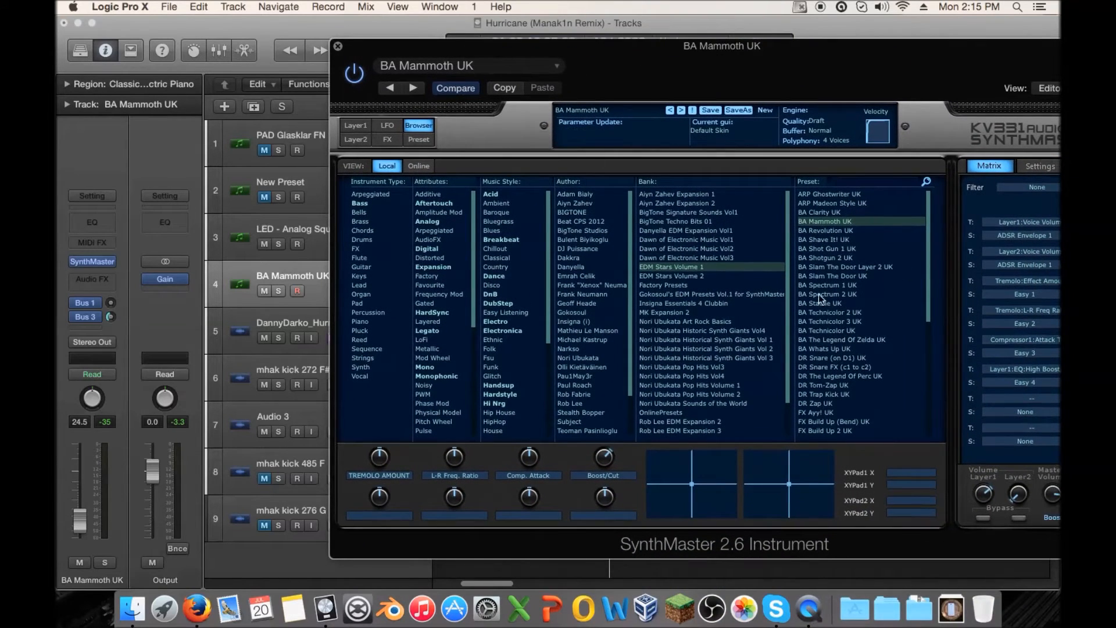
pyautogui.scroll(-3, 843, 297)
pyautogui.scroll(-3, 864, 298)
pyautogui.scroll(6, 859, 273)
pyautogui.click(338, 46)
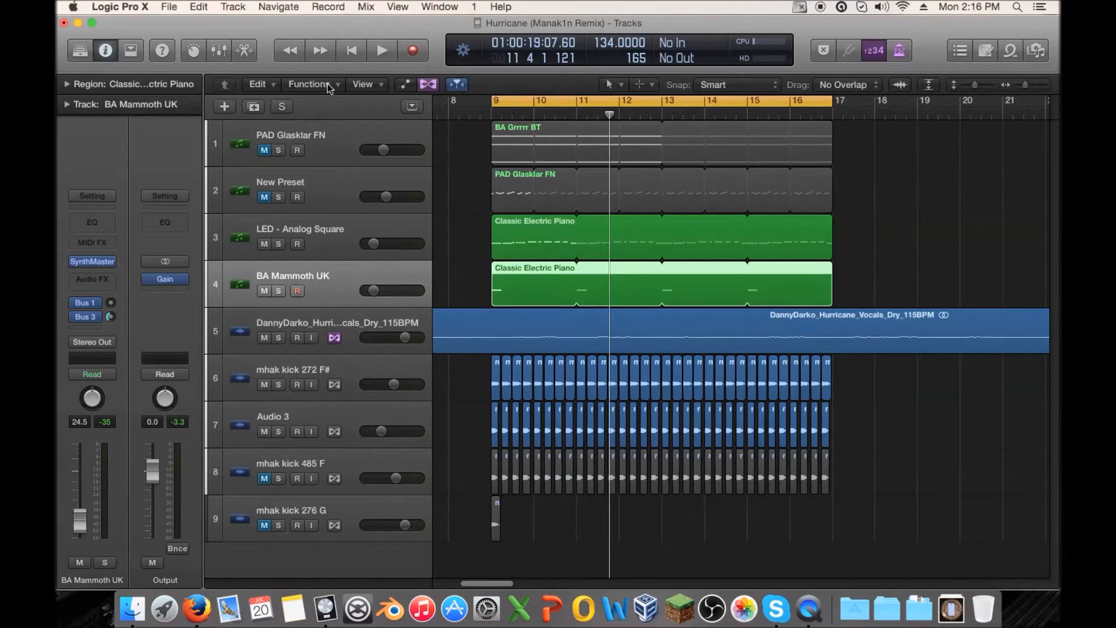
# - Solo and play the BA Mammoth UK track, open its region in the Piano Roll, and adjust the track's Bus 3 send level
pyautogui.click(278, 290)
pyautogui.press('space')
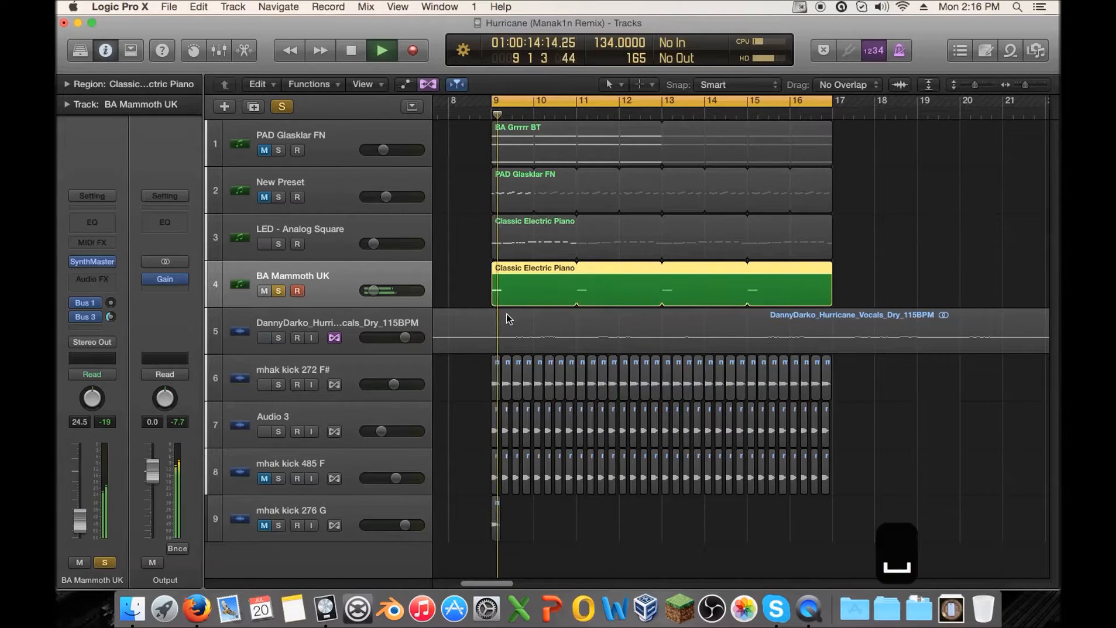
pyautogui.doubleClick(516, 286)
pyautogui.click(109, 318)
pyautogui.press('space')
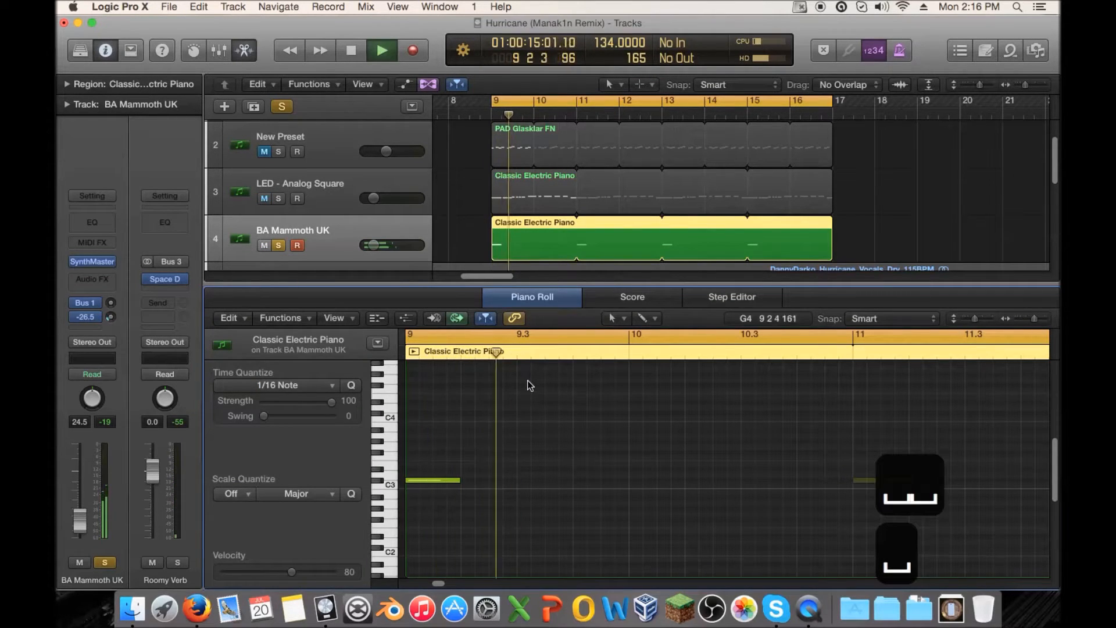
pyautogui.press('space')
pyautogui.moveTo(109, 318); pyautogui.dragTo(109, 312)
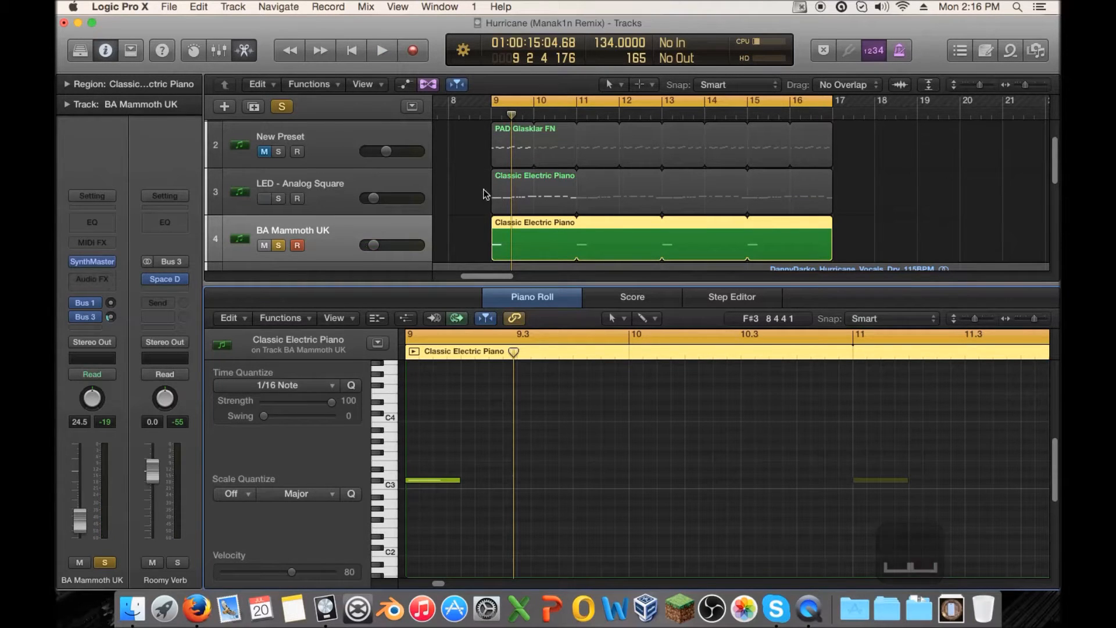
pyautogui.scroll(-1, 481, 192)
pyautogui.click(473, 480)
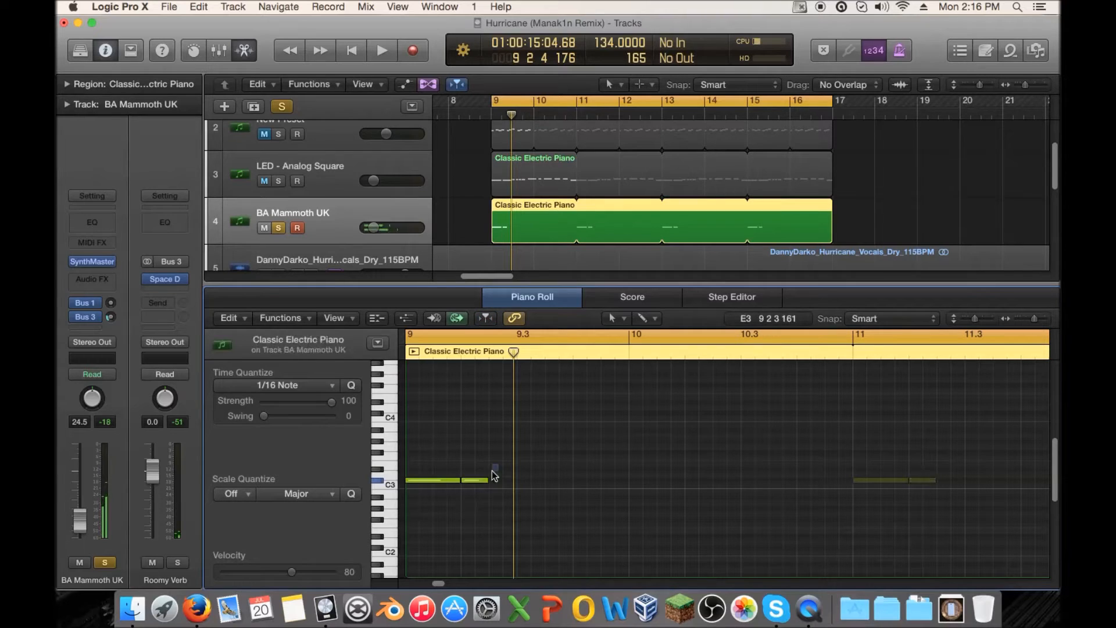
pyautogui.press('Delete')
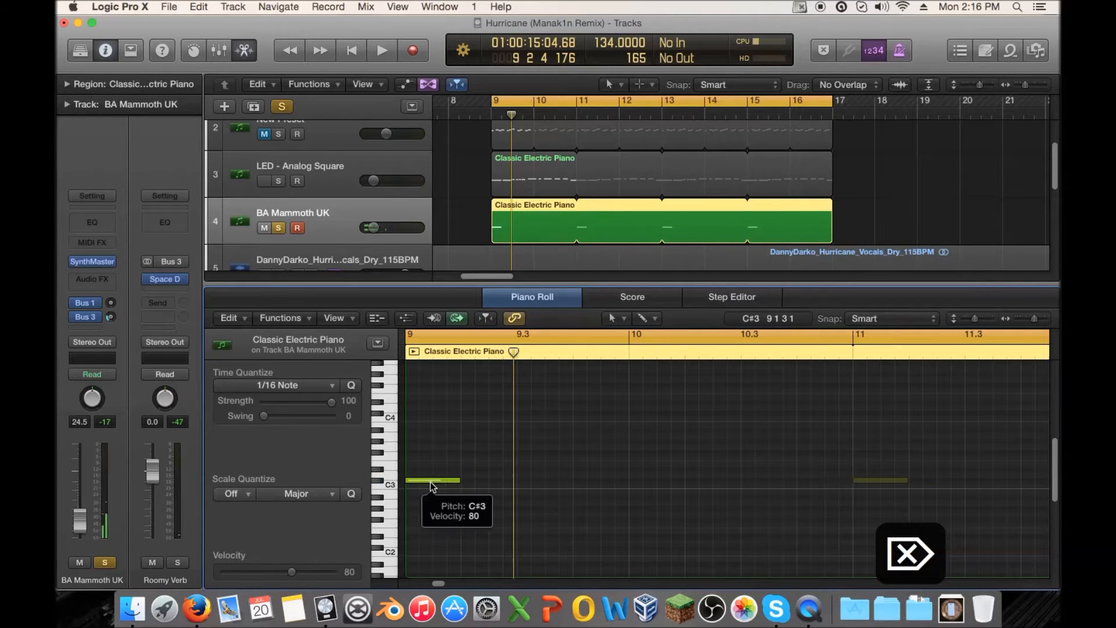
# - Duplicate the opening C#3 note end to end until eight notes fill bars 9 and 10
pyautogui.moveTo(425, 482); pyautogui.dragTo(481, 487)
pyautogui.moveTo(490, 449); pyautogui.dragTo(528, 483)
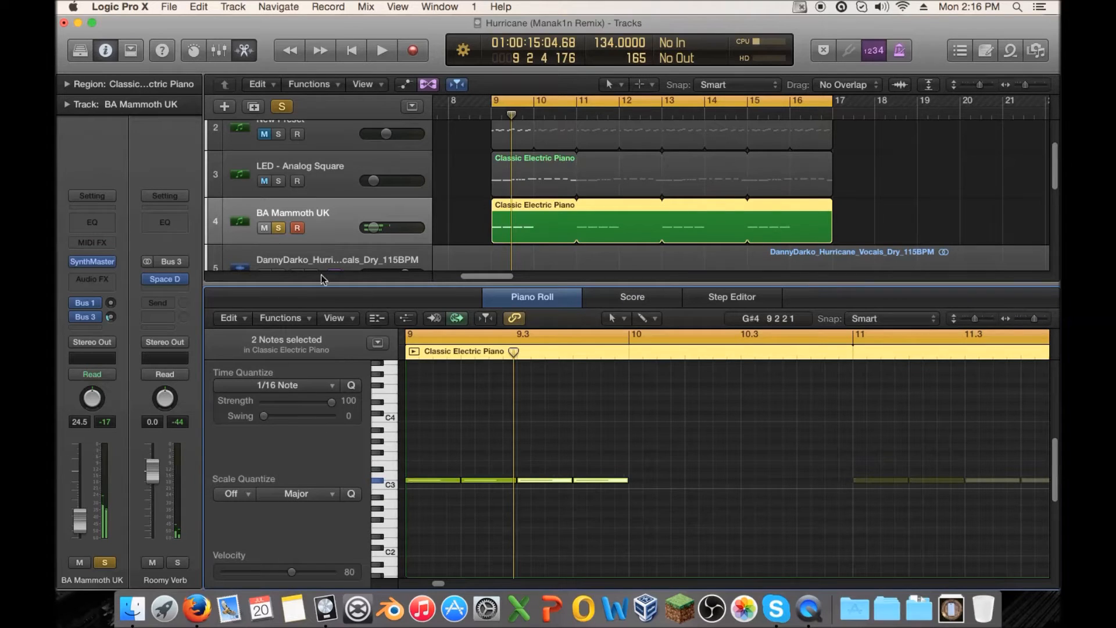
pyautogui.moveTo(604, 430); pyautogui.dragTo(664, 481)
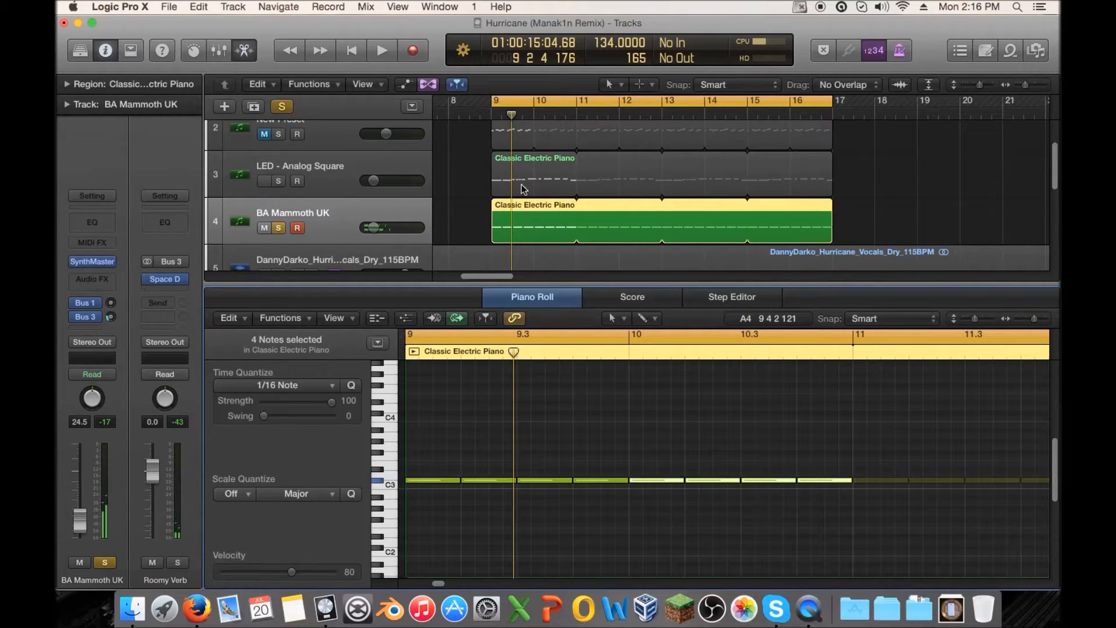
# - Insert a Compressor on the BA Mammoth UK track with Bus 20 as its side chain and the side-chain filter on
pyautogui.scroll(-4, 297, 238)
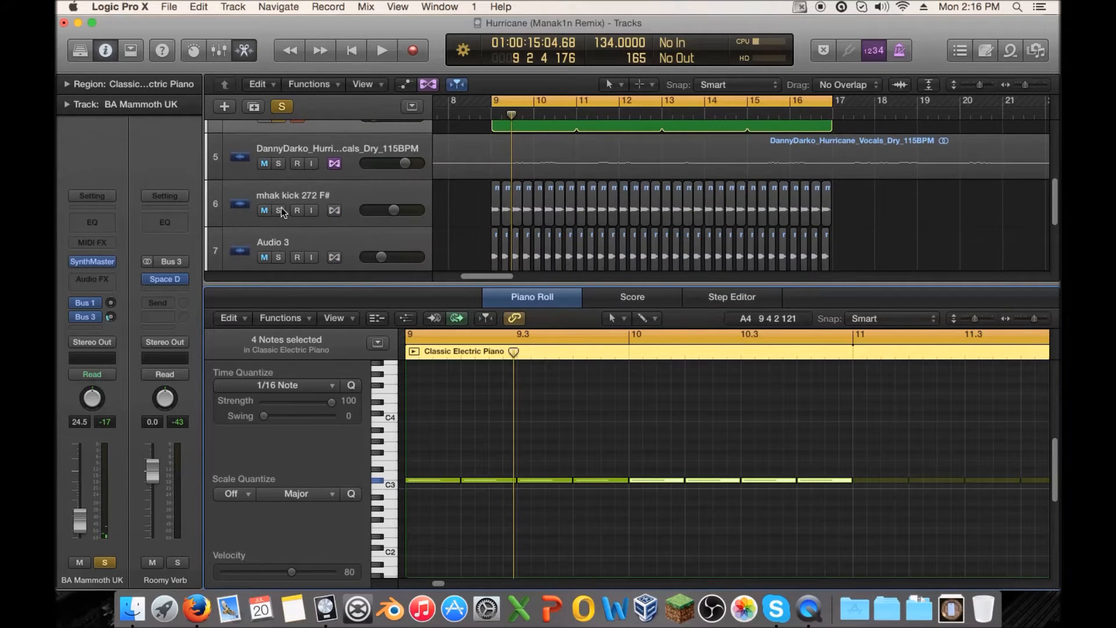
pyautogui.scroll(4, 435, 198)
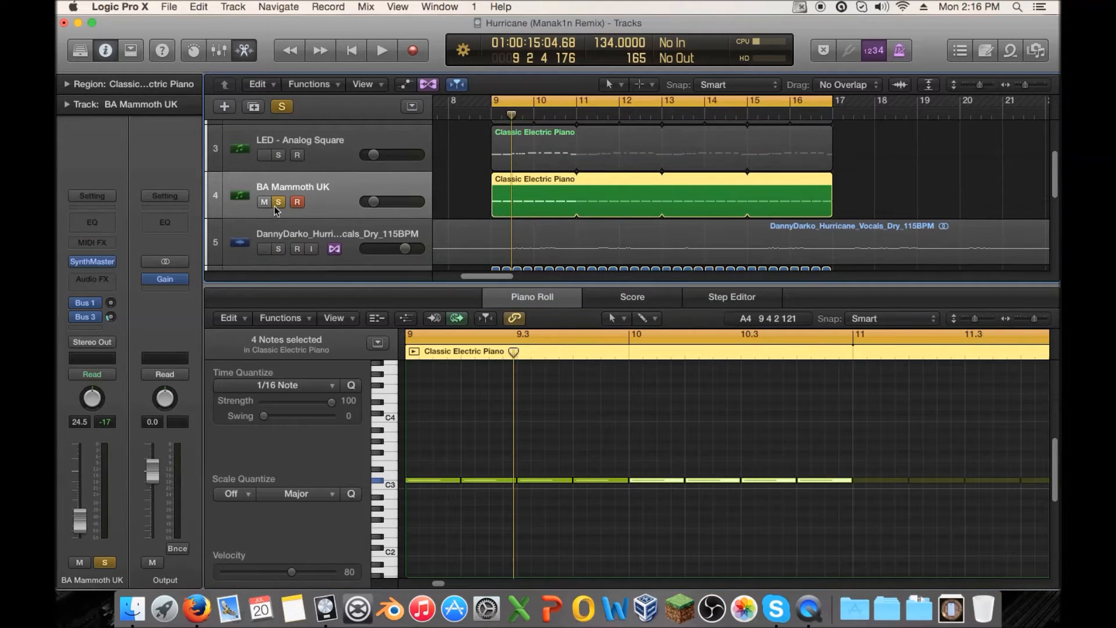
pyautogui.click(96, 281)
pyautogui.moveTo(116, 329)
pyautogui.moveTo(233, 340)
pyautogui.click(308, 340)
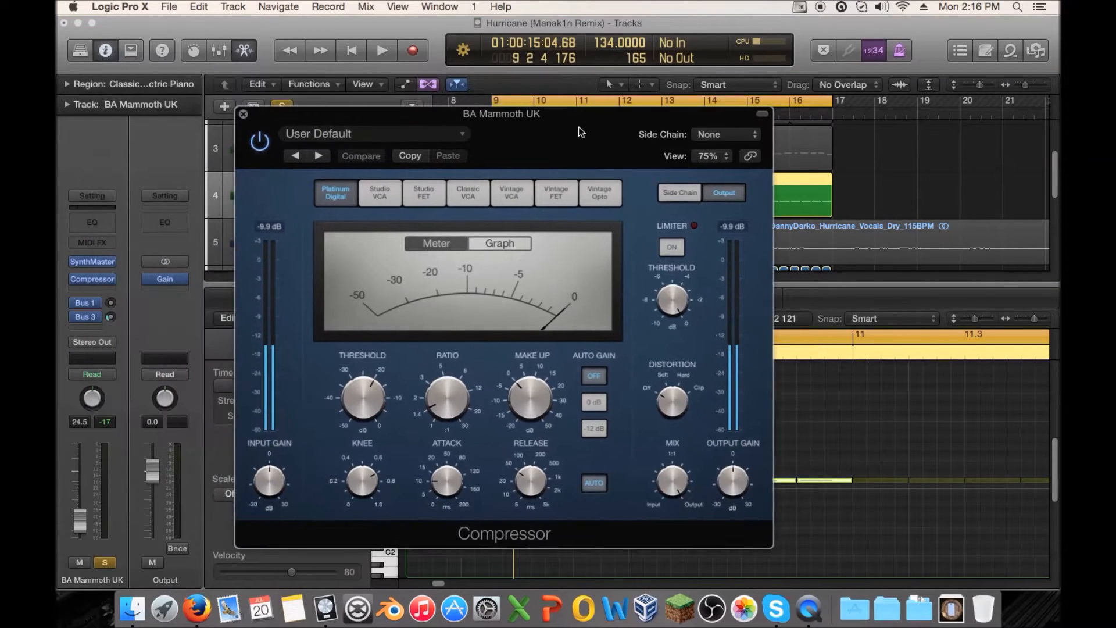
pyautogui.moveTo(581, 132); pyautogui.dragTo(628, 133)
pyautogui.click(779, 134)
pyautogui.click(750, 290)
pyautogui.click(721, 192)
pyautogui.click(781, 332)
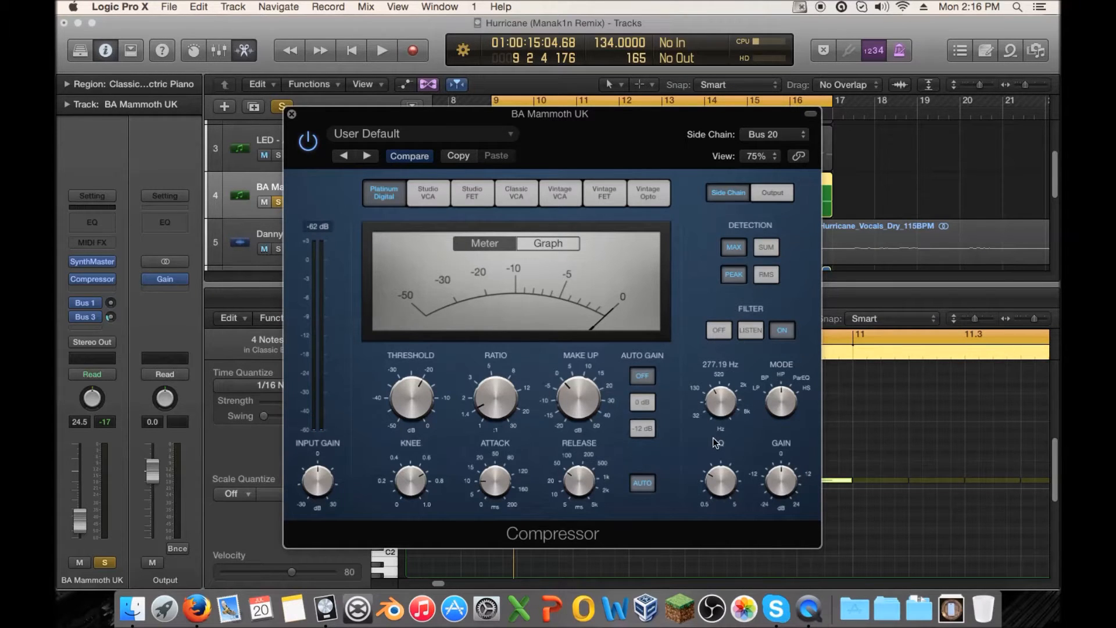
# - During playback, set the Compressor's threshold to -50 dB, raise its ratio, and set the side-chain filter frequency to 440 Hz
pyautogui.press('space')
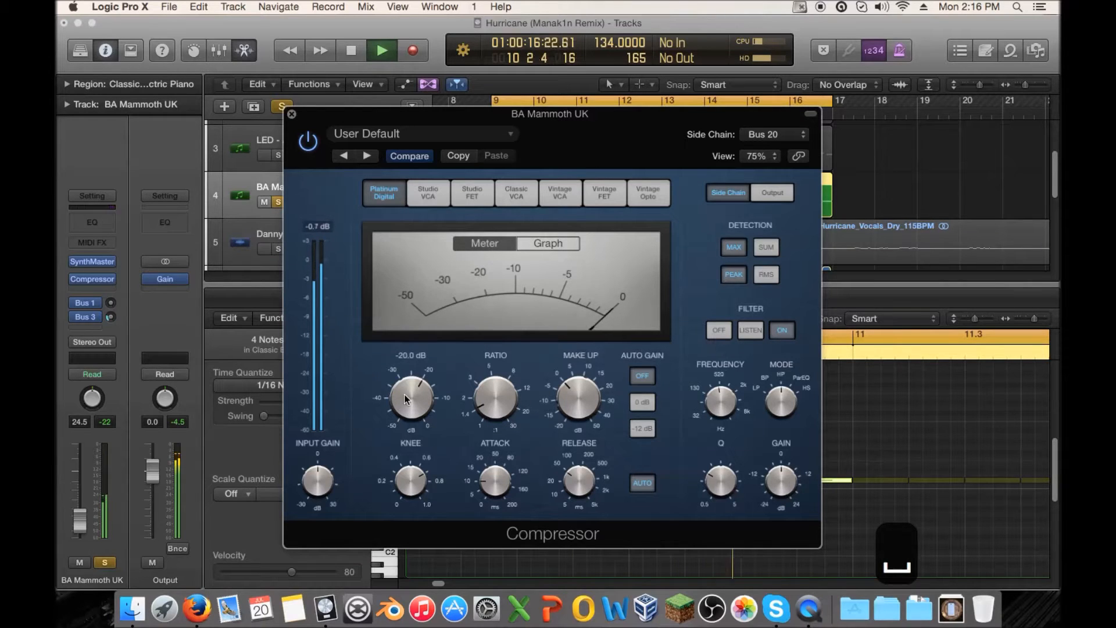
pyautogui.moveTo(405, 399); pyautogui.dragTo(402, 430)
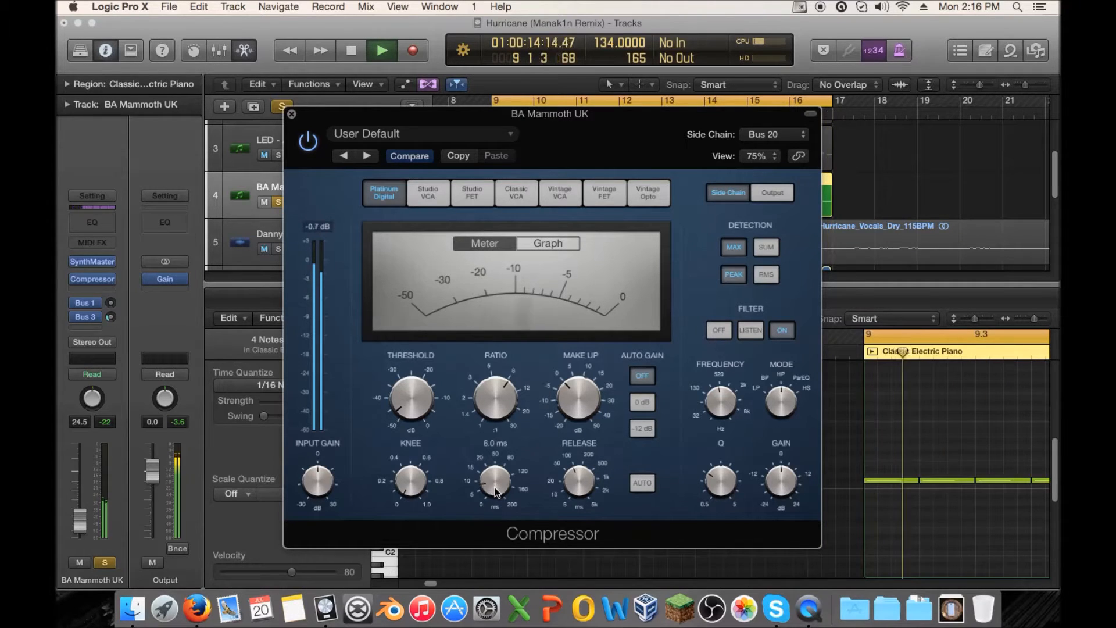
pyautogui.moveTo(501, 354); pyautogui.dragTo(501, 370)
pyautogui.moveTo(402, 396); pyautogui.dragTo(404, 410)
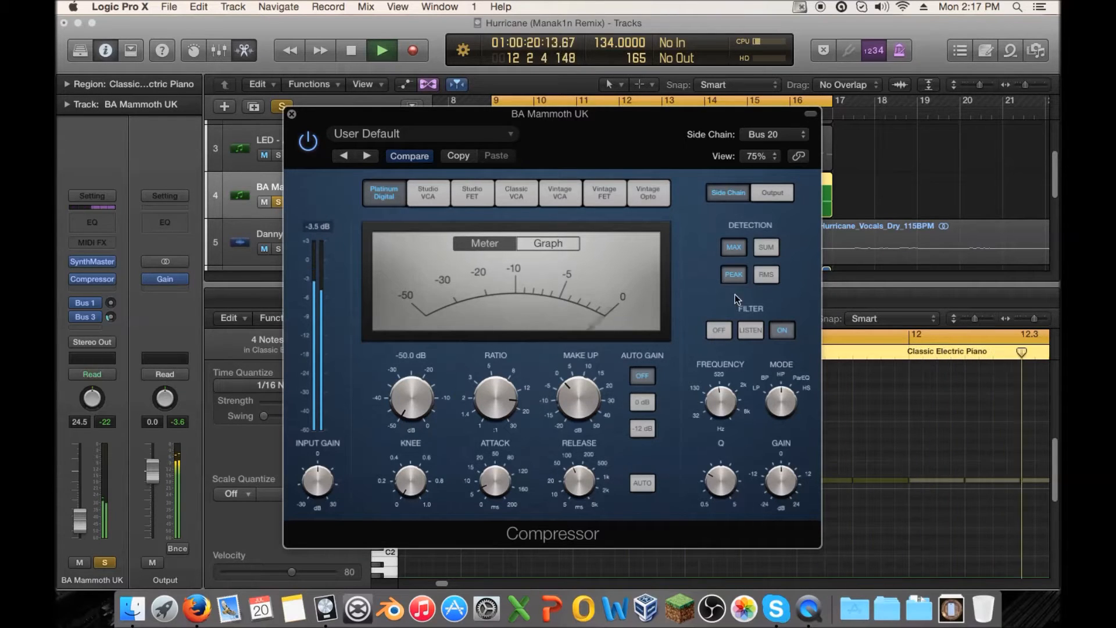
pyautogui.keyDown('alt'); pyautogui.click(716, 406); pyautogui.keyUp('alt')
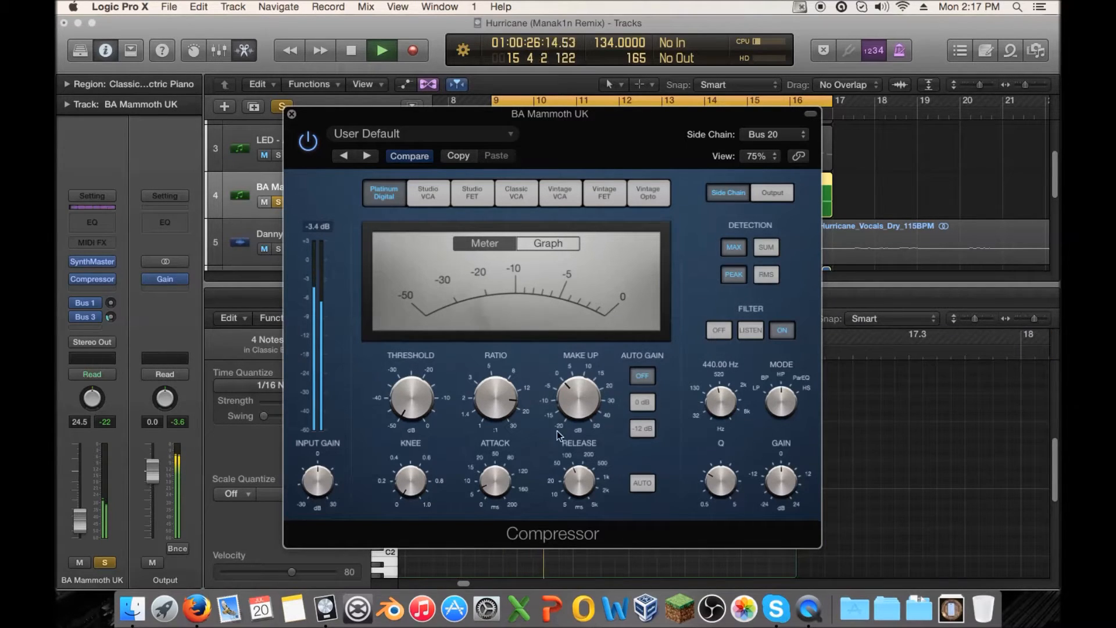
# - Fine-tune the Compressor's attack, set its release to about 61 ms, and close the plug-in with playback stopped
pyautogui.moveTo(495, 480)
pyautogui.mouseDown()
pyautogui.moveTo(496, 453)
pyautogui.moveTo(493, 484)
pyautogui.mouseUp()
pyautogui.moveTo(585, 480); pyautogui.dragTo(579, 486)
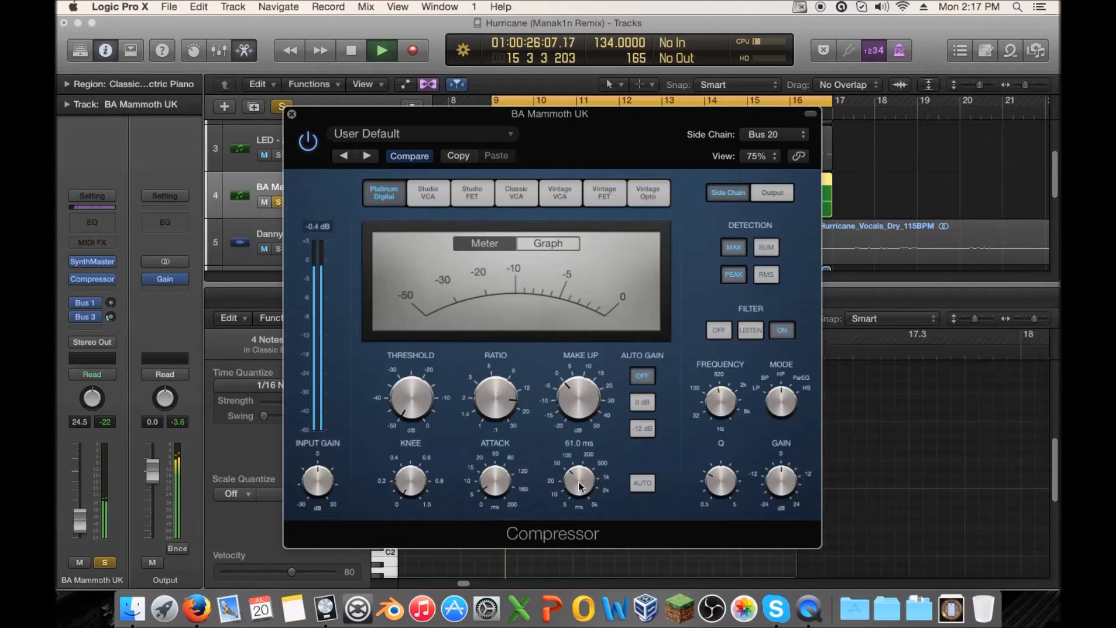
pyautogui.click(292, 114)
pyautogui.press('space')
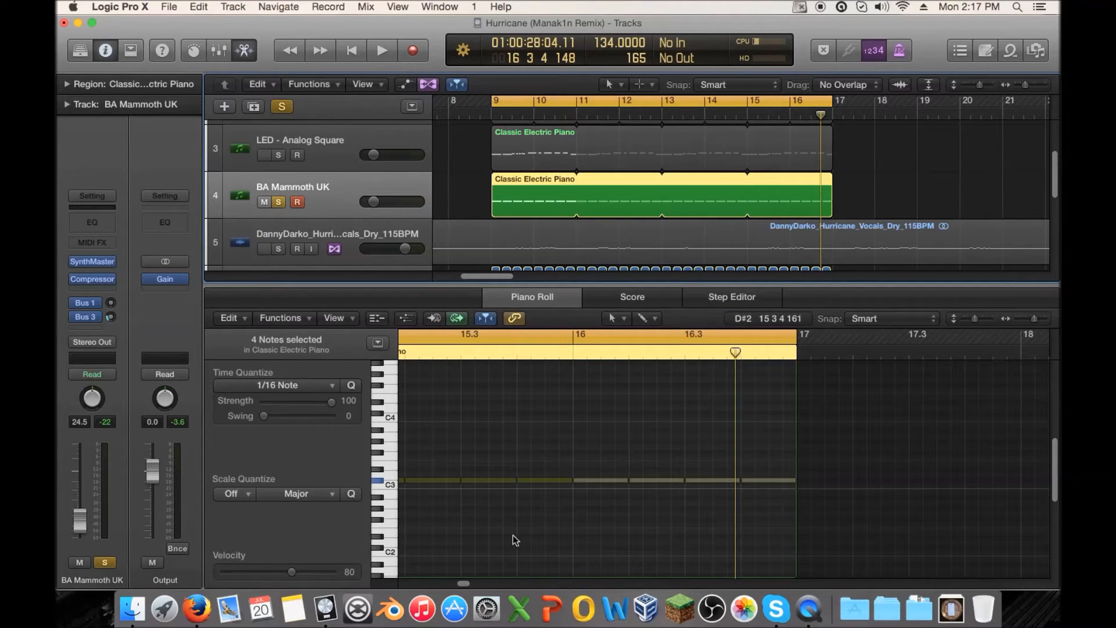
# - Delete the seven duplicated notes from the BA Mammoth UK region, keeping only the opening note
pyautogui.moveTo(470, 584); pyautogui.dragTo(442, 587)
pyautogui.moveTo(749, 441); pyautogui.dragTo(640, 462)
pyautogui.moveTo(874, 442); pyautogui.dragTo(526, 481)
pyautogui.press('BackSpace')
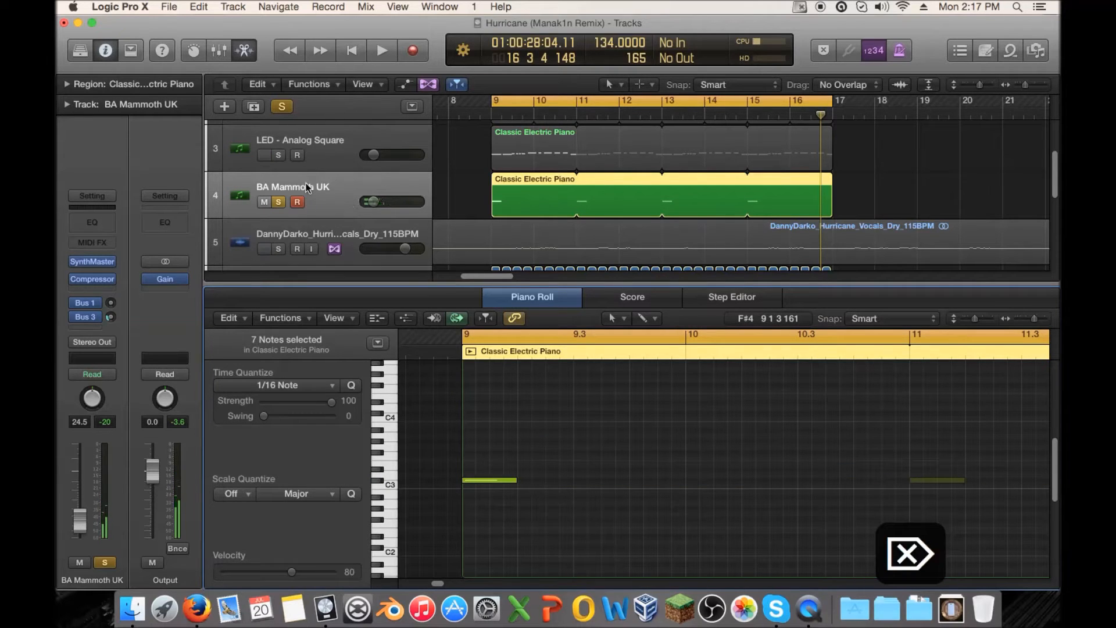
# - Duplicate the BA Mammoth UK track, copy its region onto the new track, and move the copied note one beat later
pyautogui.click(253, 107)
pyautogui.moveTo(513, 199); pyautogui.dragTo(511, 233)
pyautogui.moveTo(486, 480); pyautogui.dragTo(663, 482)
# - Assign a side-chain source to the duplicated BA Mammoth UK track's Compressor and play both bass tracks together
pyautogui.click(92, 279)
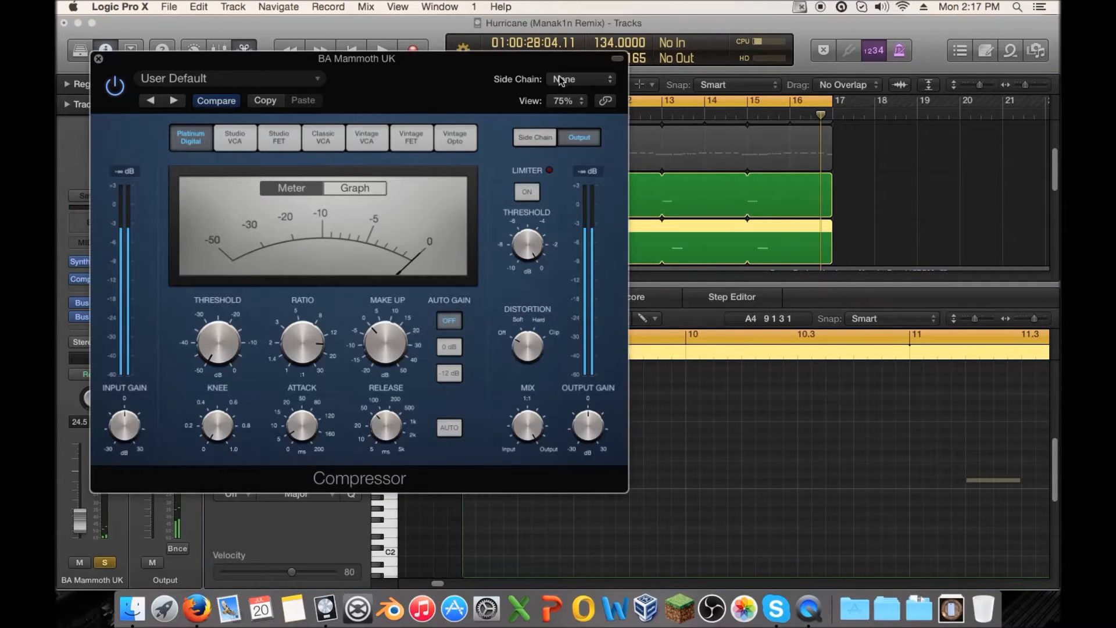
pyautogui.click(560, 78)
pyautogui.click(579, 243)
pyautogui.click(98, 59)
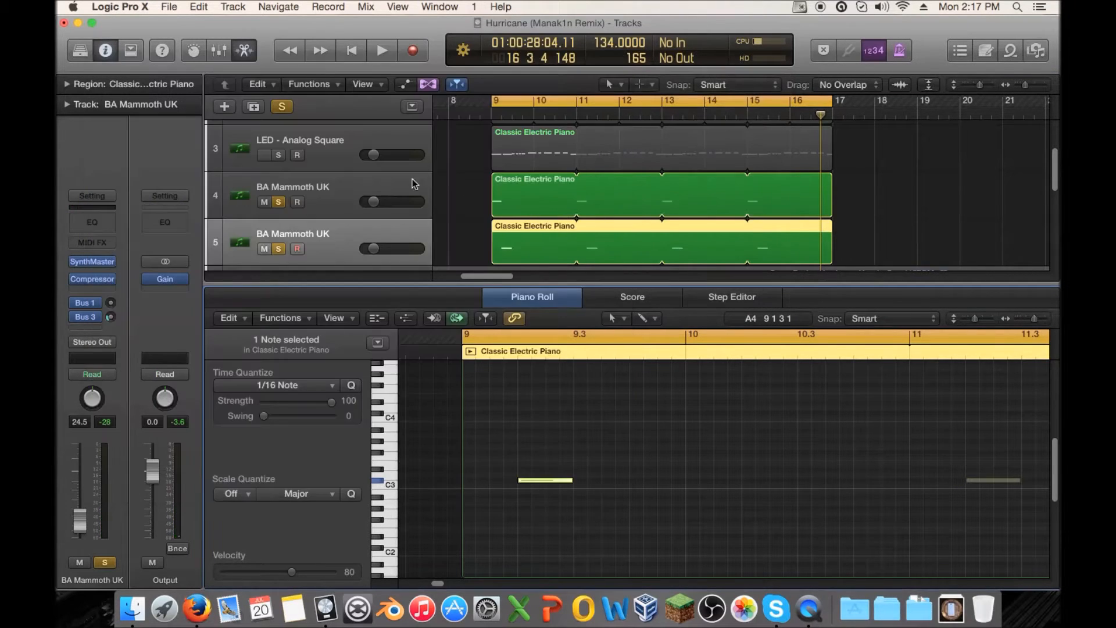
pyautogui.press('space')
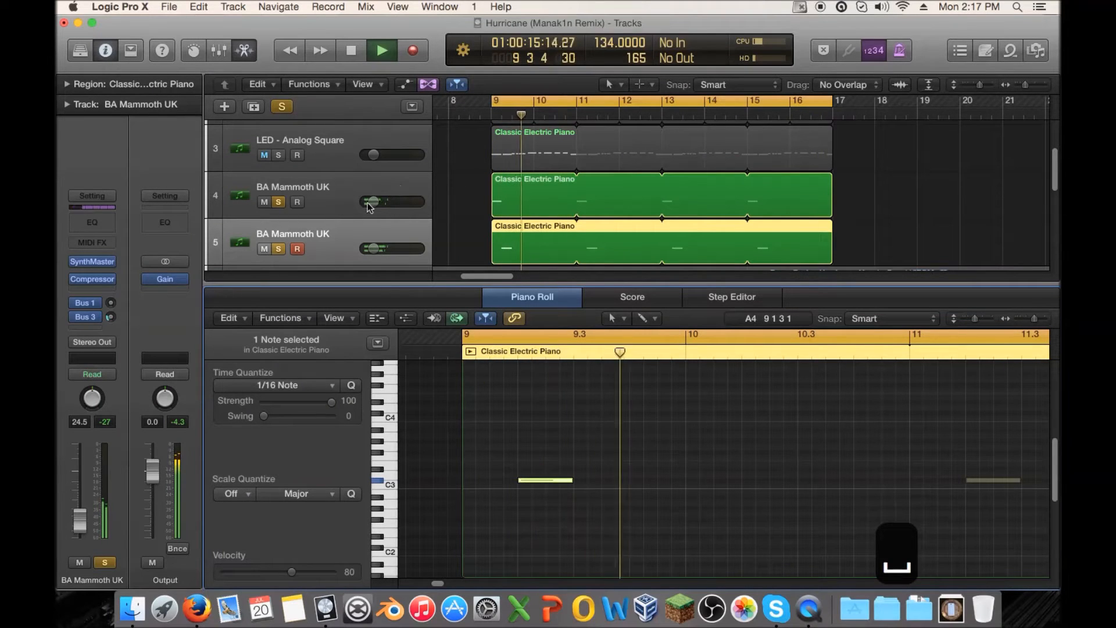
pyautogui.press('space')
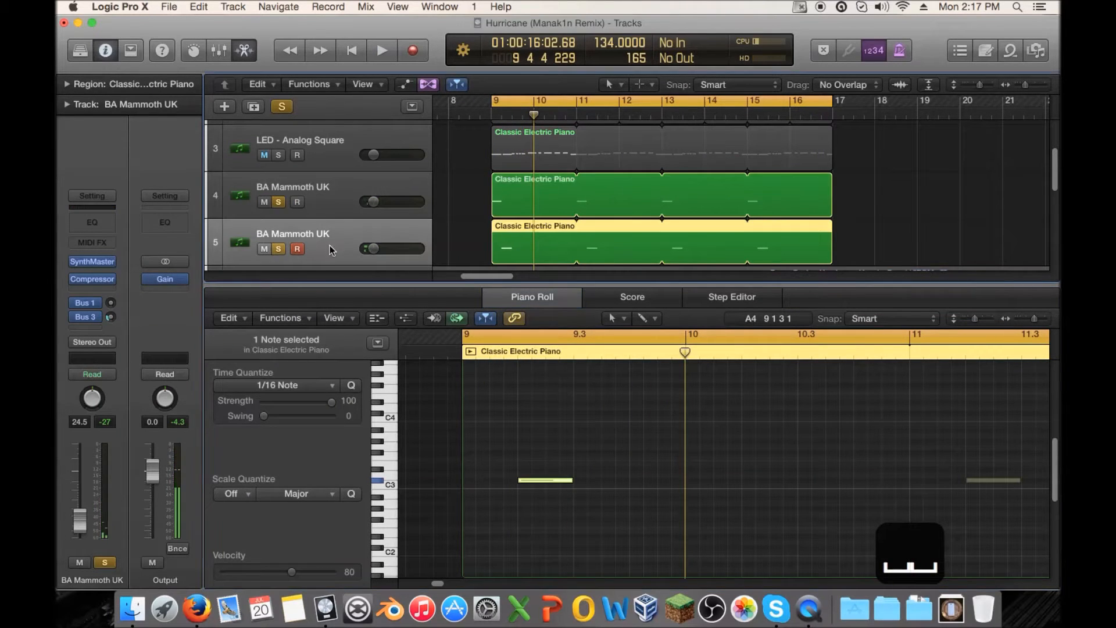
# - Insert a Tremolo on the second BA Mammoth UK track, audition it, and set its phase to -10° and rate to 1/16
pyautogui.click(100, 290)
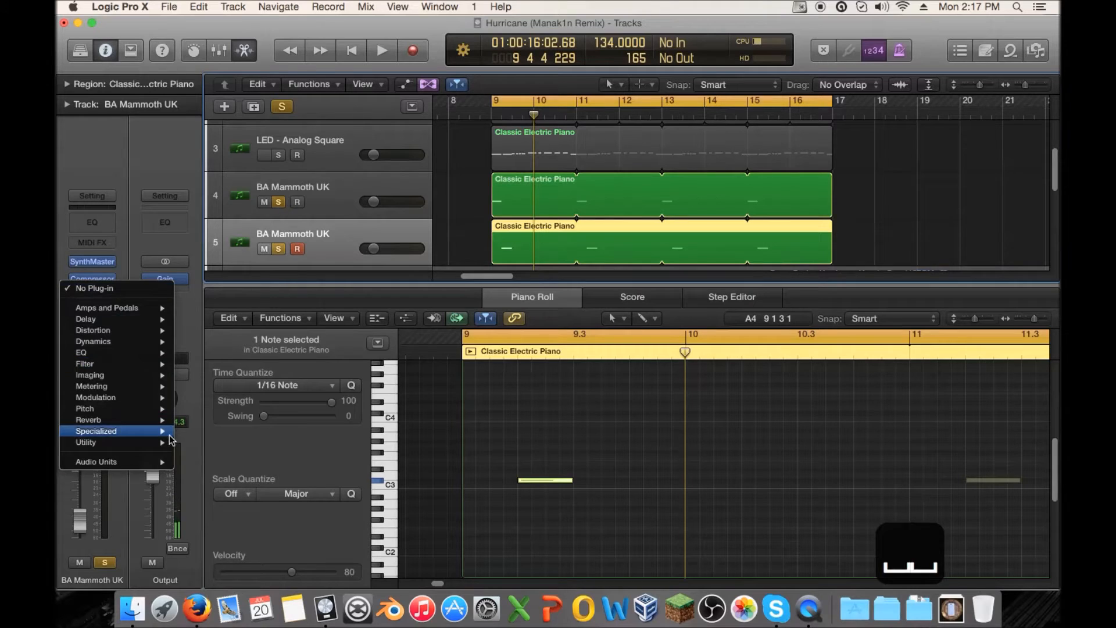
pyautogui.moveTo(149, 404)
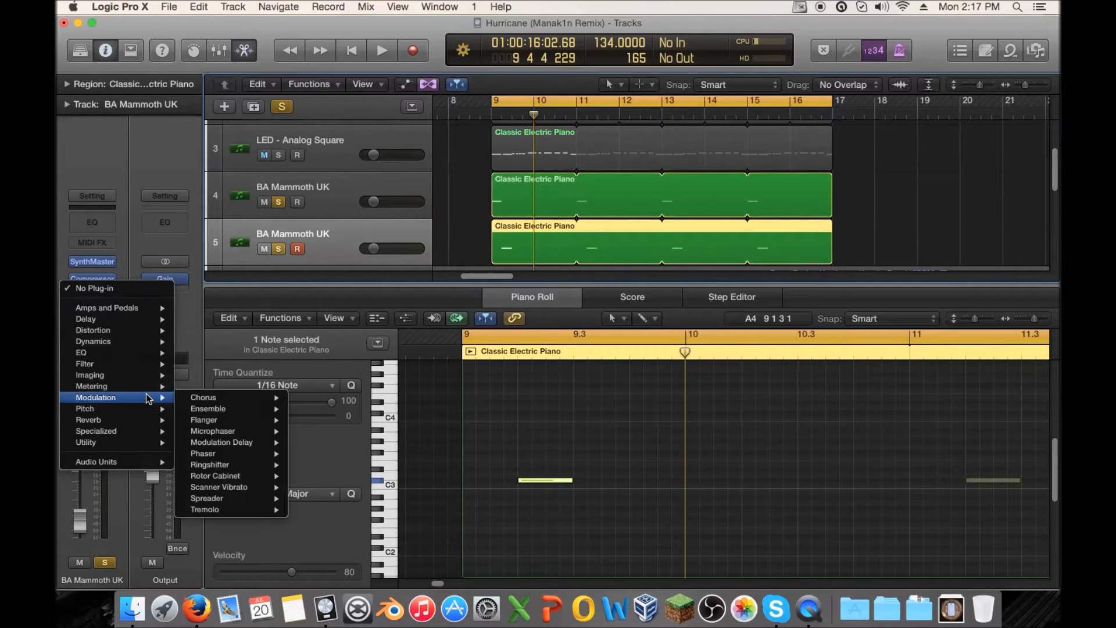
pyautogui.click(296, 510)
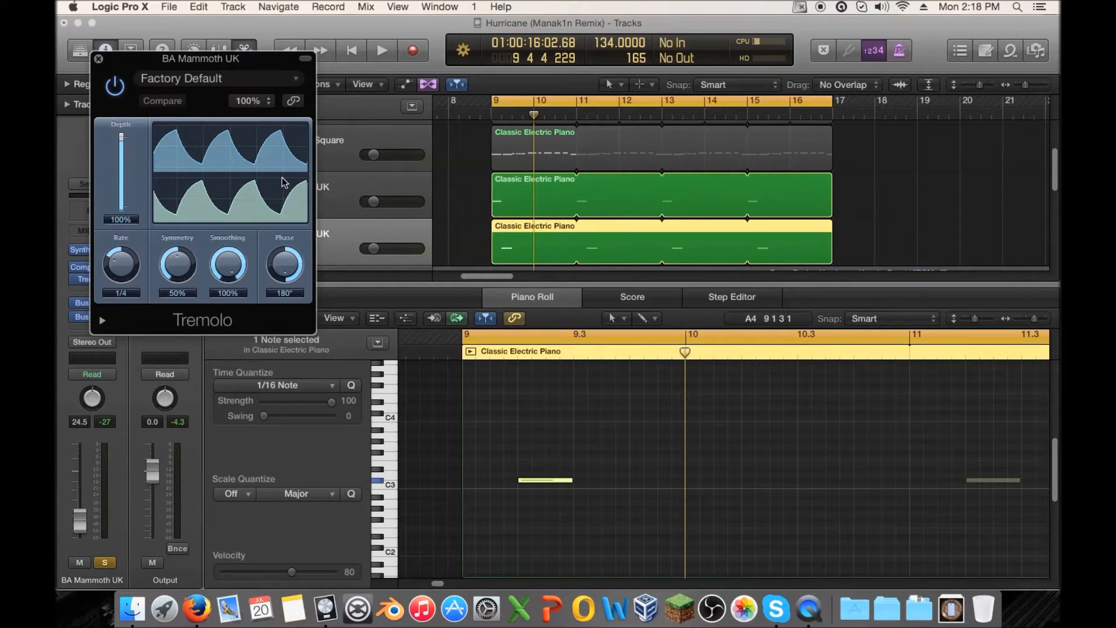
pyautogui.press('space')
pyautogui.press('space')
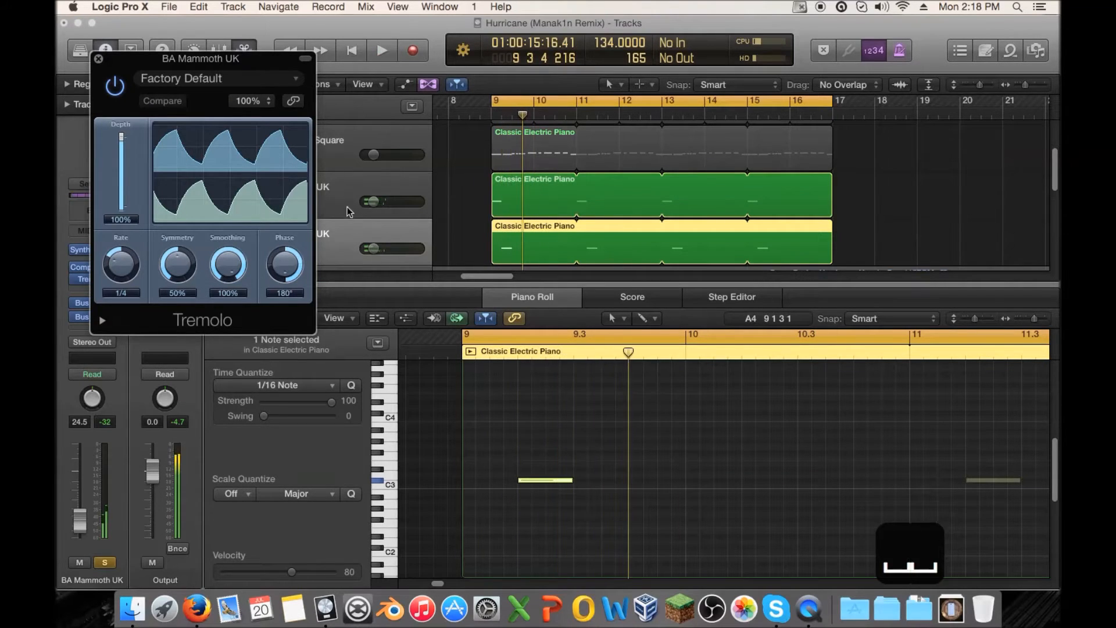
pyautogui.moveTo(283, 269); pyautogui.dragTo(284, 313)
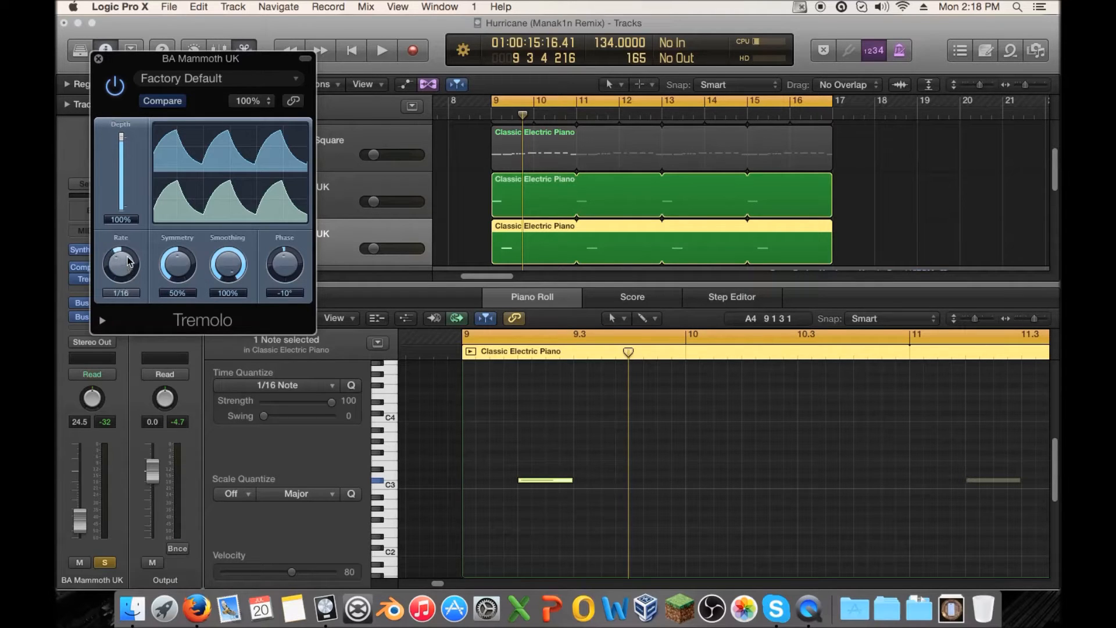
pyautogui.press('space')
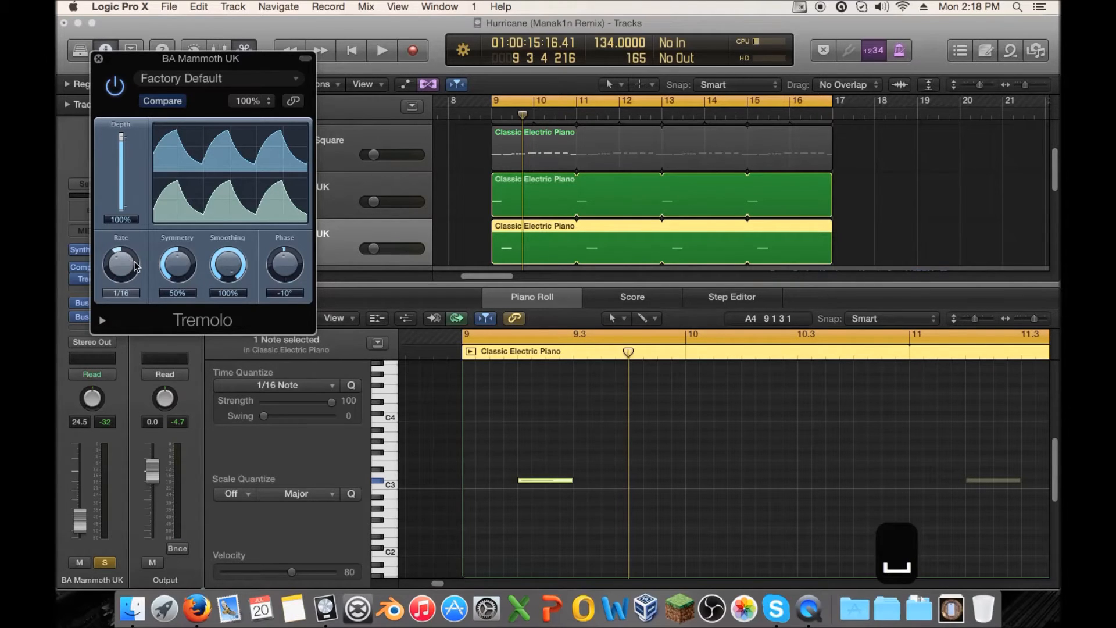
# - Take the upper BA Mammoth UK track out of solo and audition the lower one on its own with its Tremolo
pyautogui.press('space')
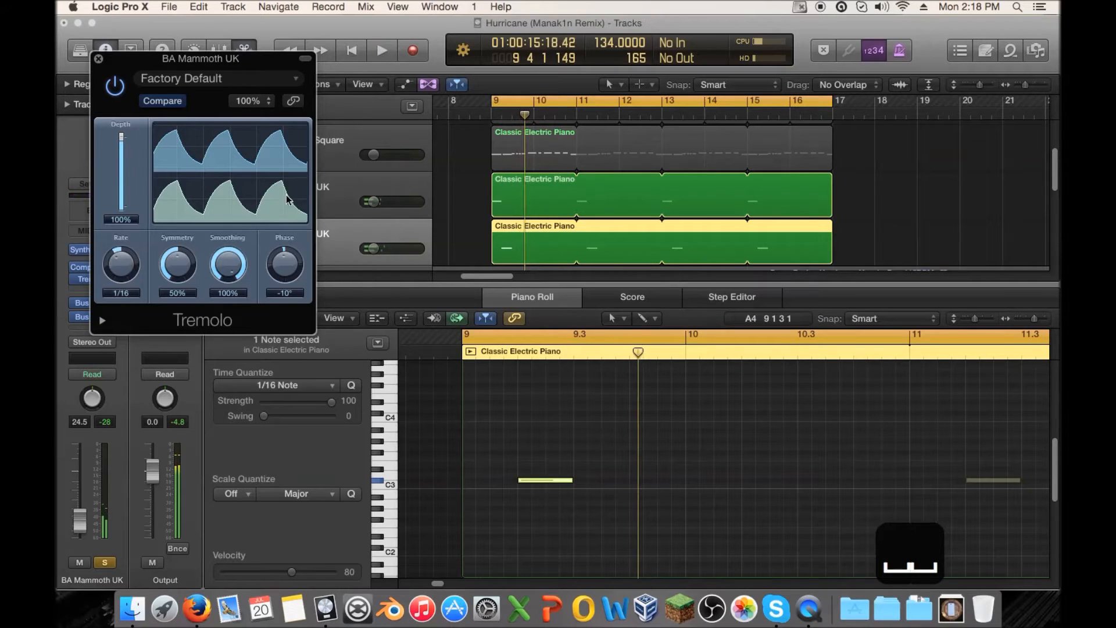
pyautogui.moveTo(174, 58); pyautogui.dragTo(761, 141)
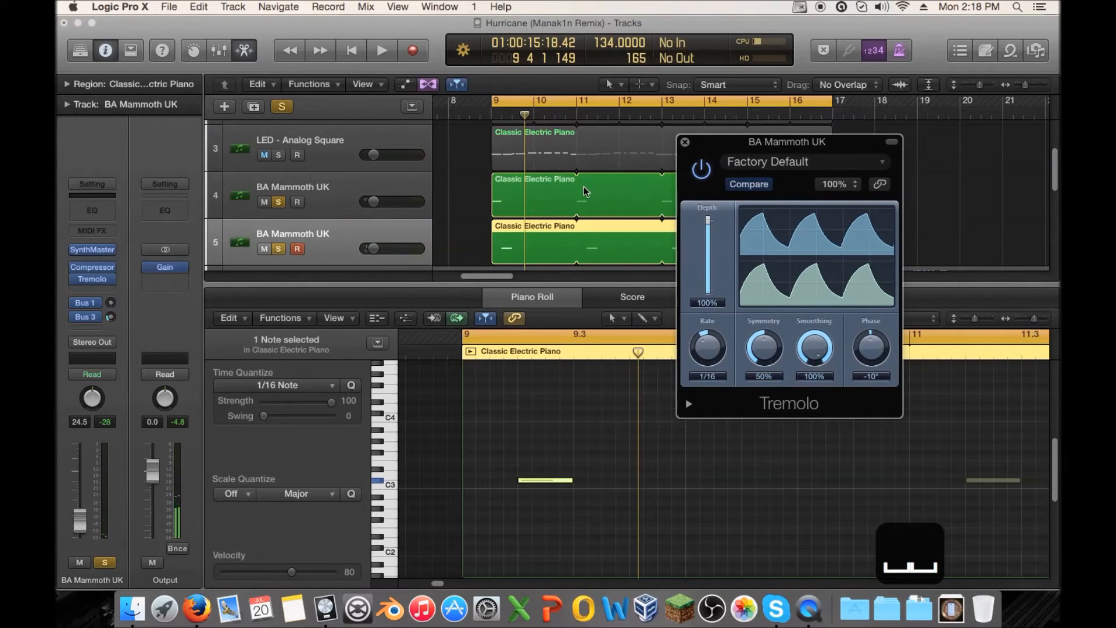
pyautogui.click(279, 202)
pyautogui.press('space')
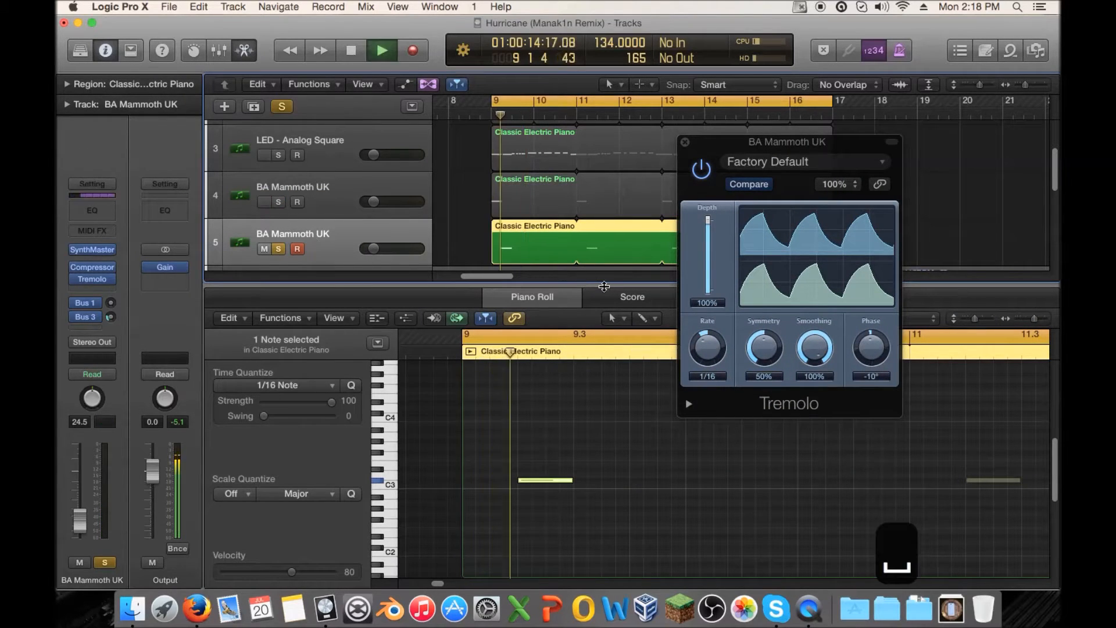
pyautogui.press('space')
# - Lower the Tremolo's smoothing to 12% on the second BA Mammoth UK track, auditioning the change
pyautogui.moveTo(814, 348); pyautogui.dragTo(811, 443)
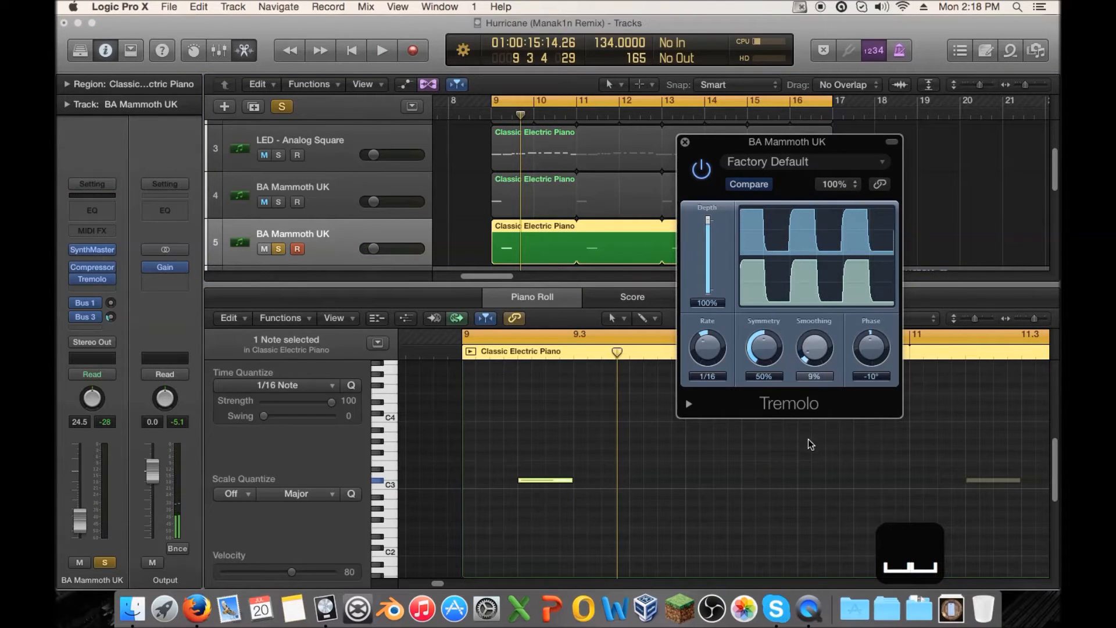
pyautogui.press('space')
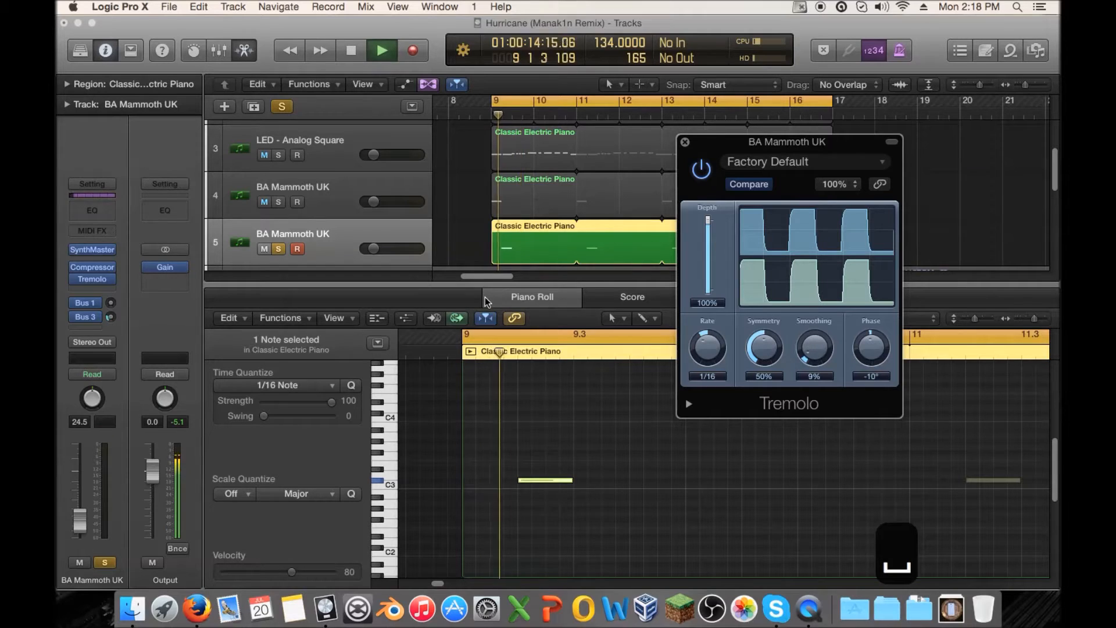
pyautogui.press('space')
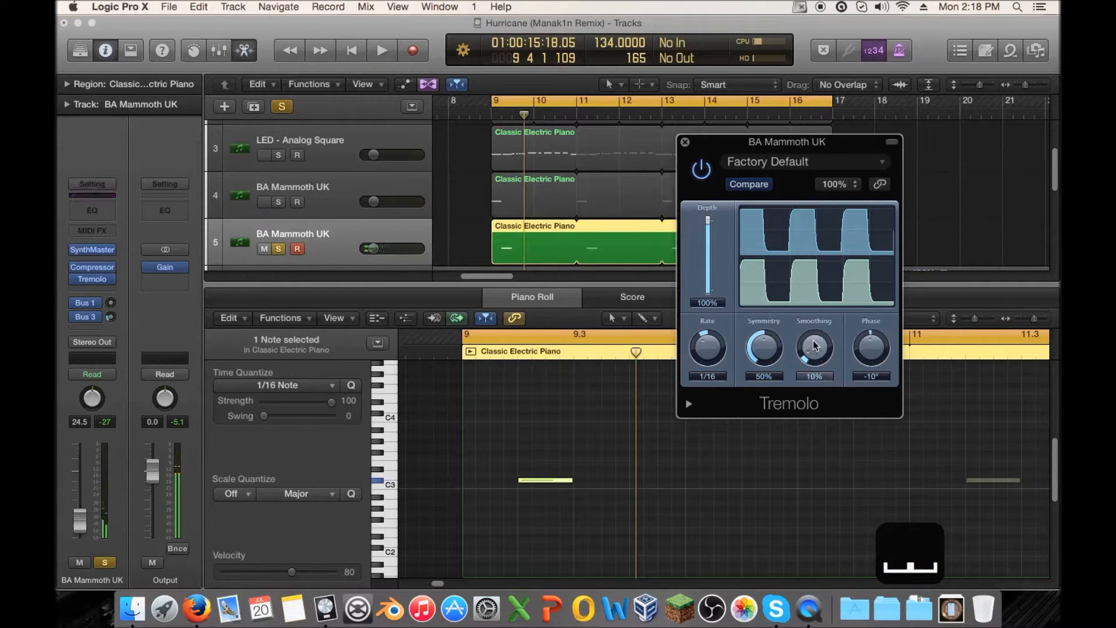
pyautogui.moveTo(815, 347); pyautogui.dragTo(815, 343)
pyautogui.press('space')
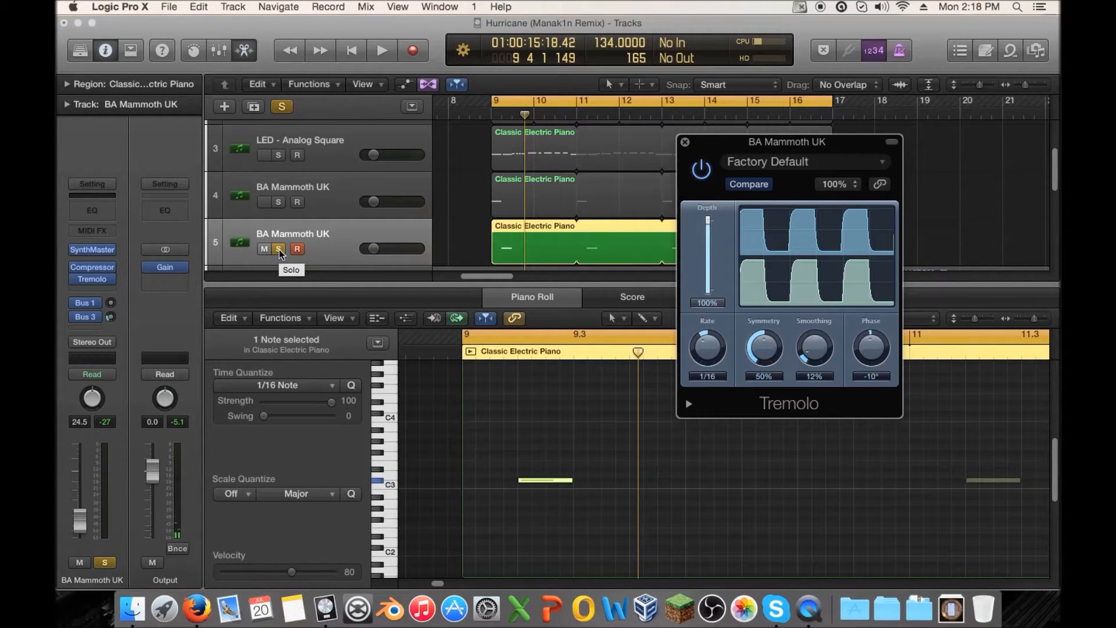
# - Unsolo the second BA Mammoth UK track, mute LED - Analog Square, and play both basses with the vocals
pyautogui.click(279, 249)
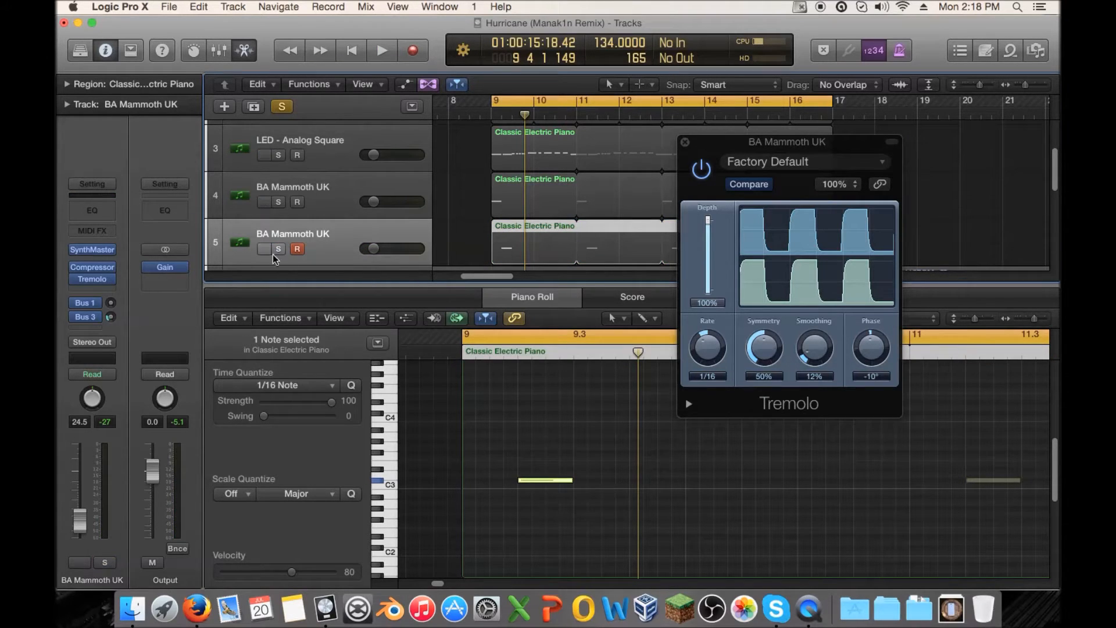
pyautogui.scroll(3, 270, 186)
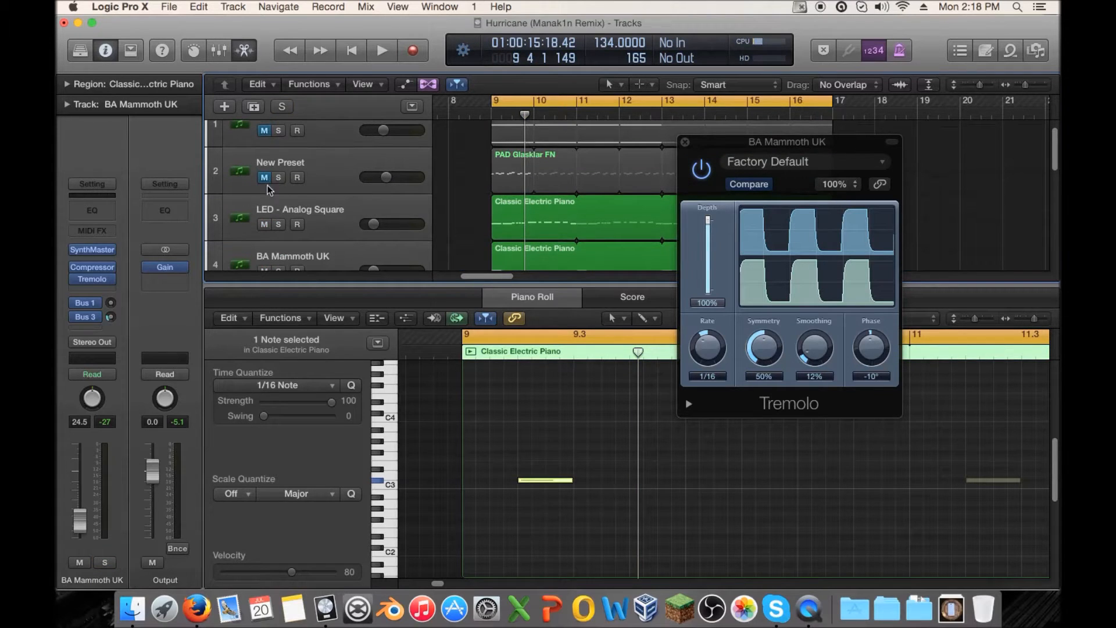
pyautogui.click(265, 225)
pyautogui.scroll(-2, 538, 247)
pyautogui.press('space')
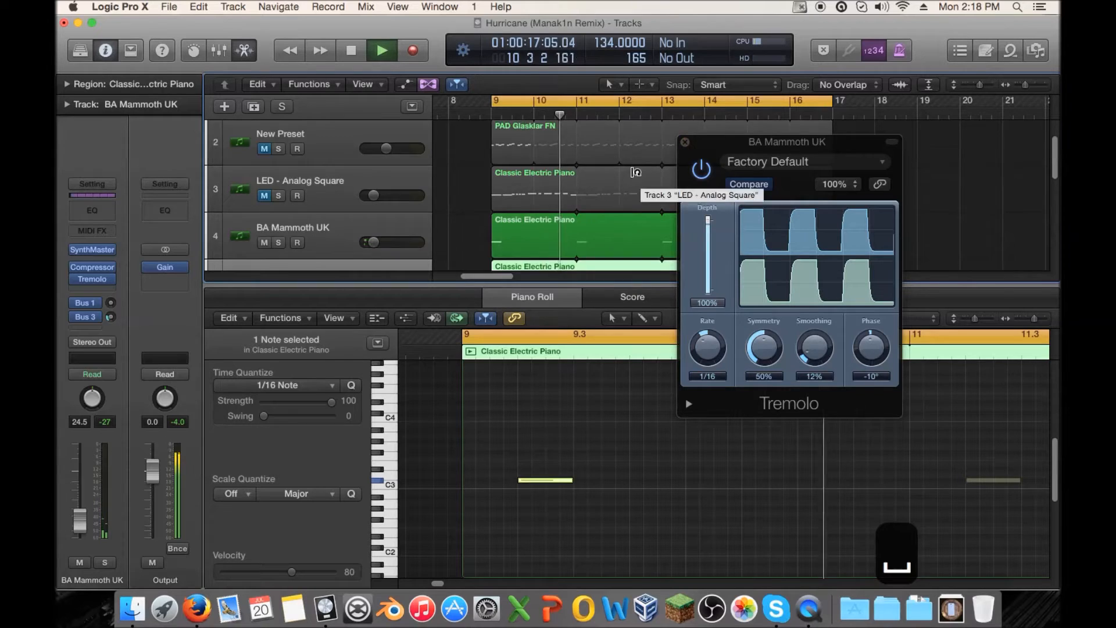
pyautogui.scroll(-2, 632, 176)
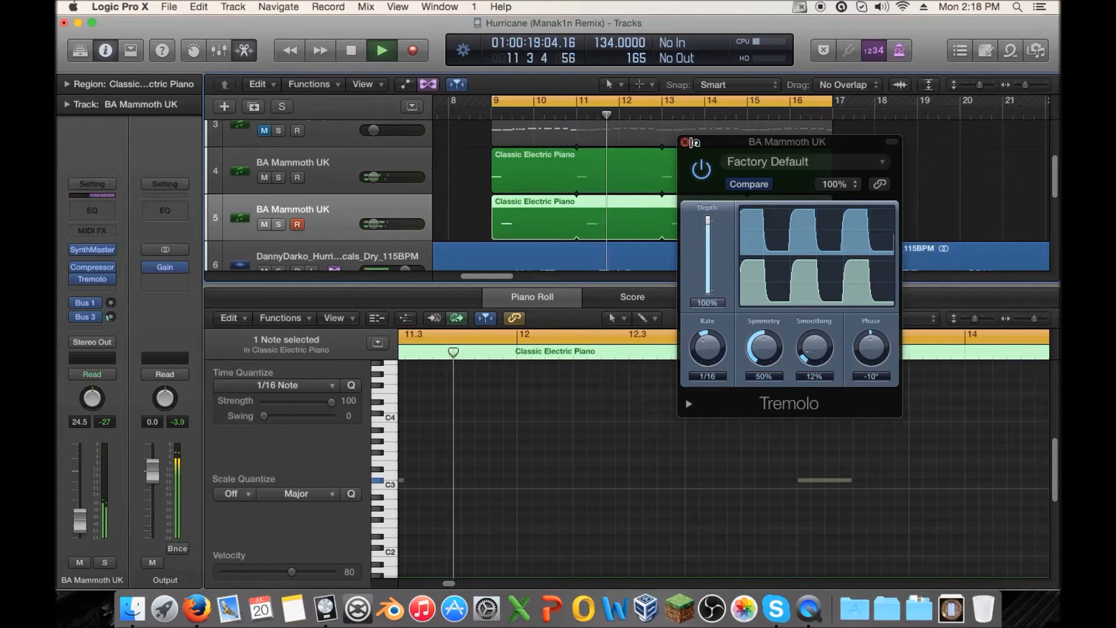
pyautogui.press('space')
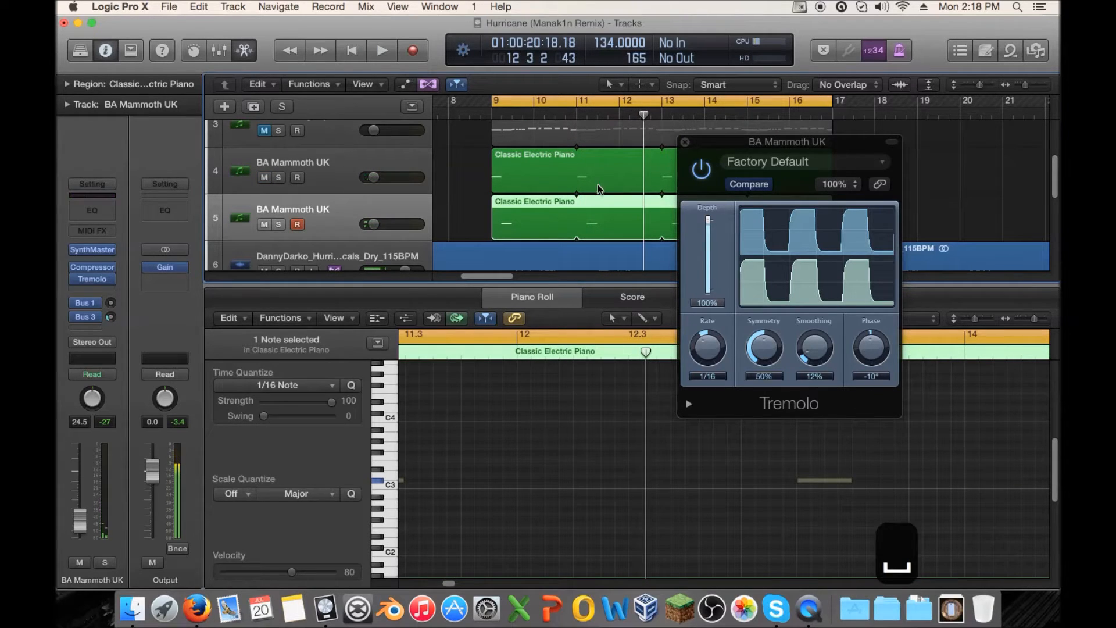
# - Group the two BA Mammoth UK tracks into a Summing Stack
pyautogui.click(328, 165)
pyautogui.rightClick(327, 161)
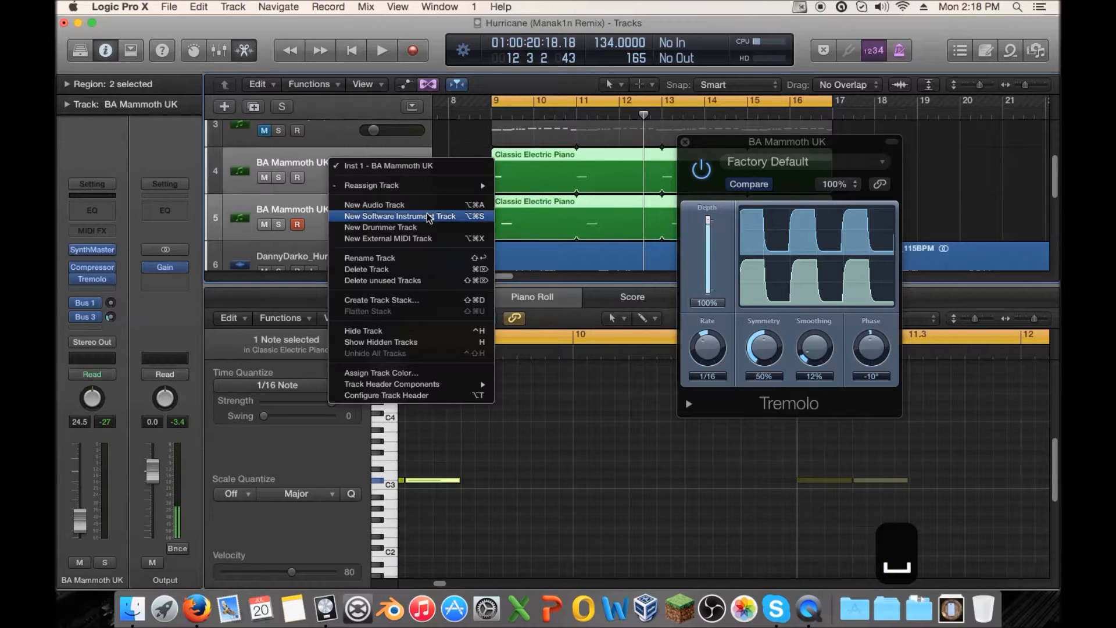
pyautogui.click(423, 299)
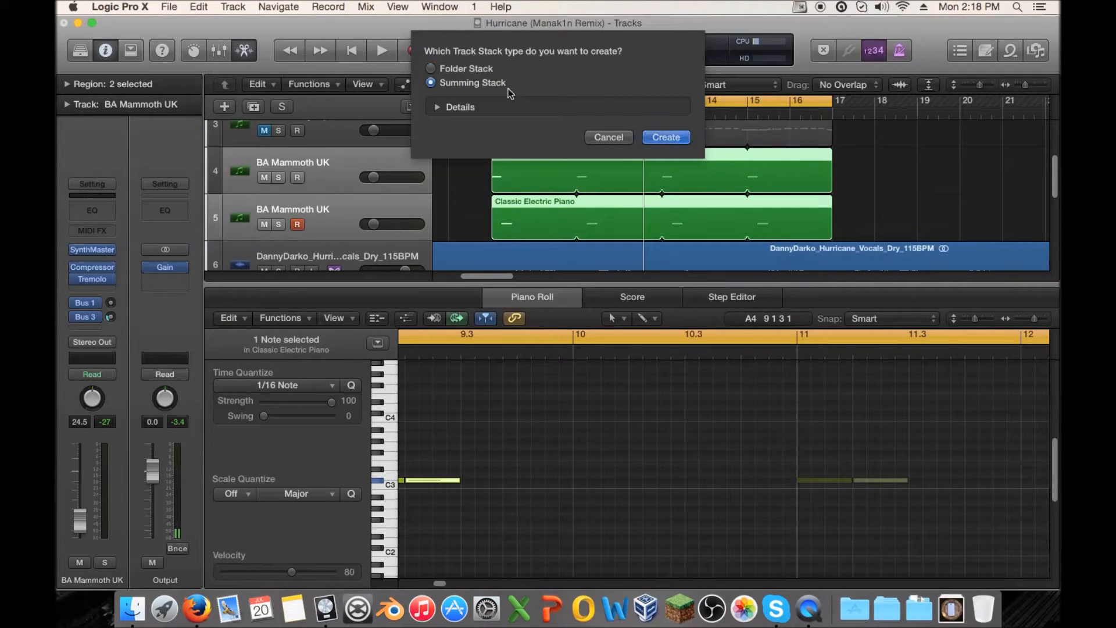
pyautogui.click(688, 138)
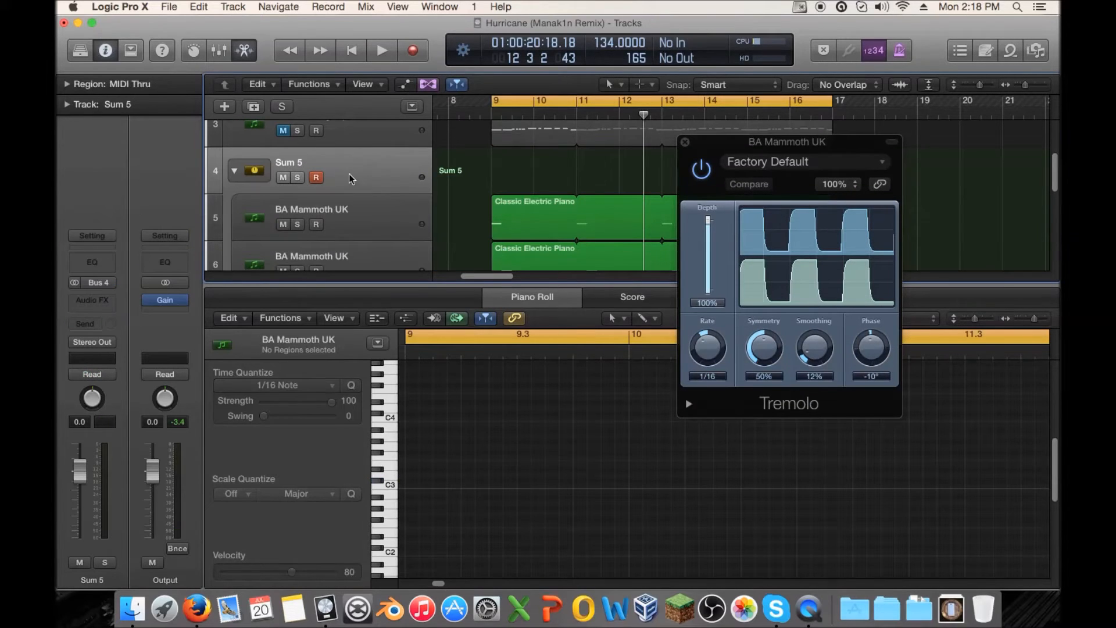
# - Add a Channel EQ to the Sum 5 stack and set its high shelf to -7.5 dB at 2450 Hz
pyautogui.click(96, 261)
pyautogui.moveTo(694, 146); pyautogui.dragTo(775, 179)
pyautogui.click(767, 173)
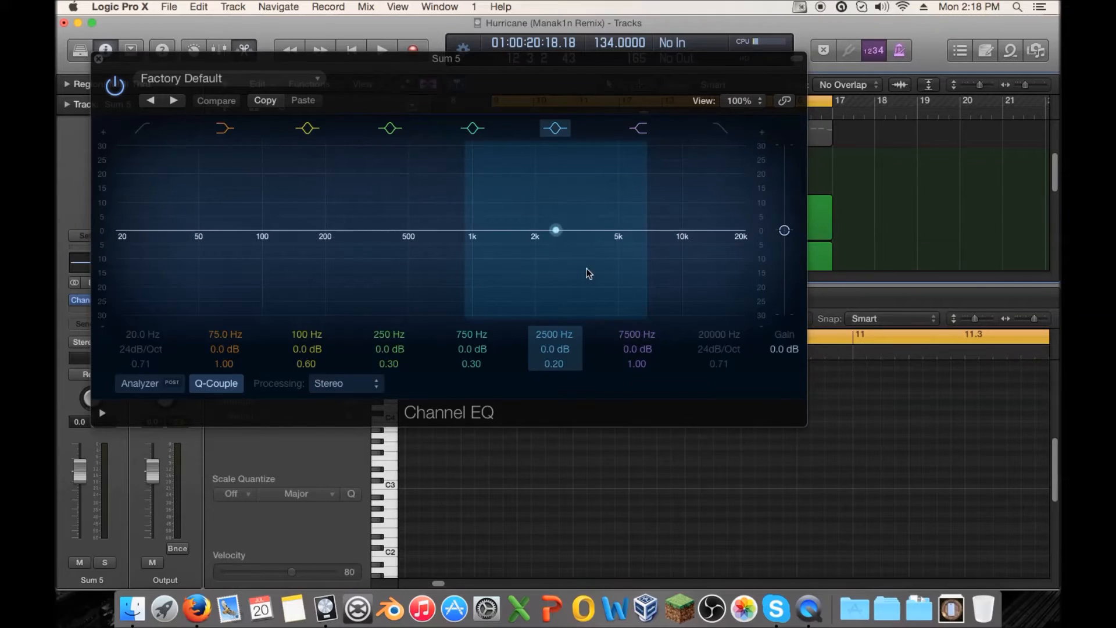
pyautogui.moveTo(557, 235); pyautogui.dragTo(557, 220)
pyautogui.moveTo(626, 220); pyautogui.dragTo(538, 275)
# - During playback, set the EQ's 2500 Hz peak band to 6700 Hz, +4.0 dB and Q 0.79
pyautogui.press('space')
pyautogui.moveTo(576, 192)
pyautogui.mouseDown()
pyautogui.moveTo(559, 235)
pyautogui.moveTo(578, 203)
pyautogui.mouseUp()
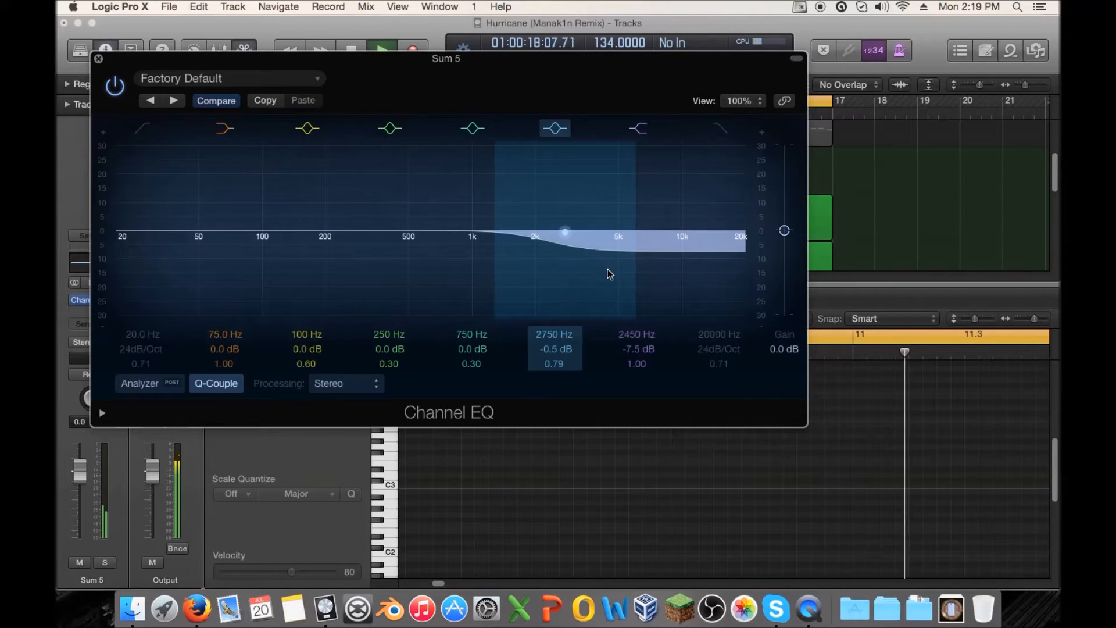
pyautogui.moveTo(588, 261); pyautogui.dragTo(666, 183)
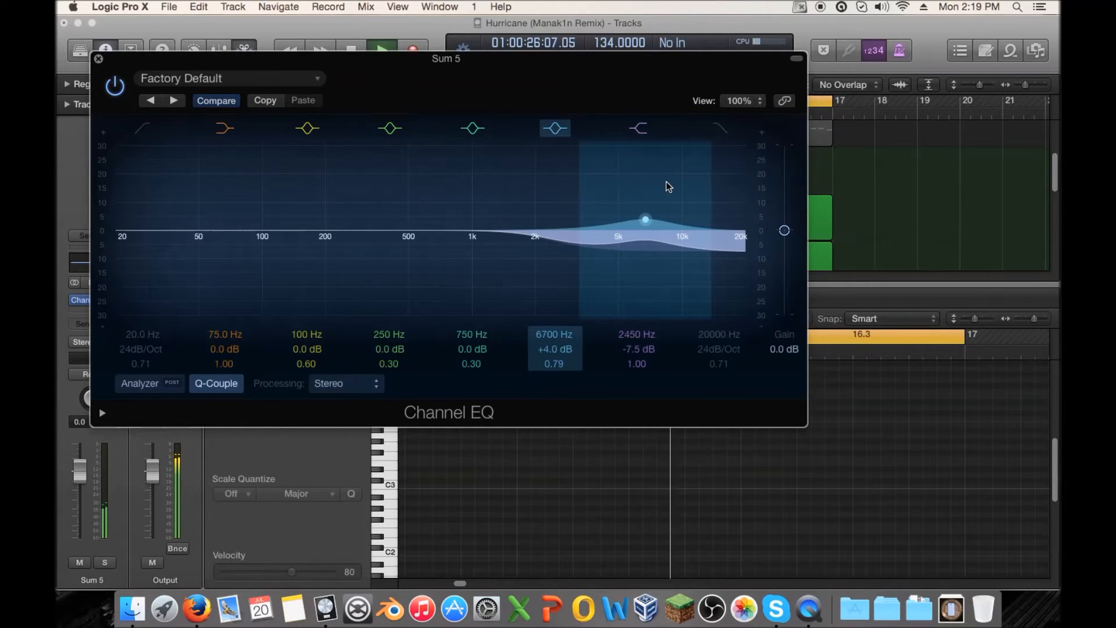
# - Set the 750 Hz EQ band to +4.0 dB at 230 Hz and the 250 Hz band to -4.0 dB at 380 Hz with Q 0.51
pyautogui.moveTo(444, 253); pyautogui.dragTo(385, 227)
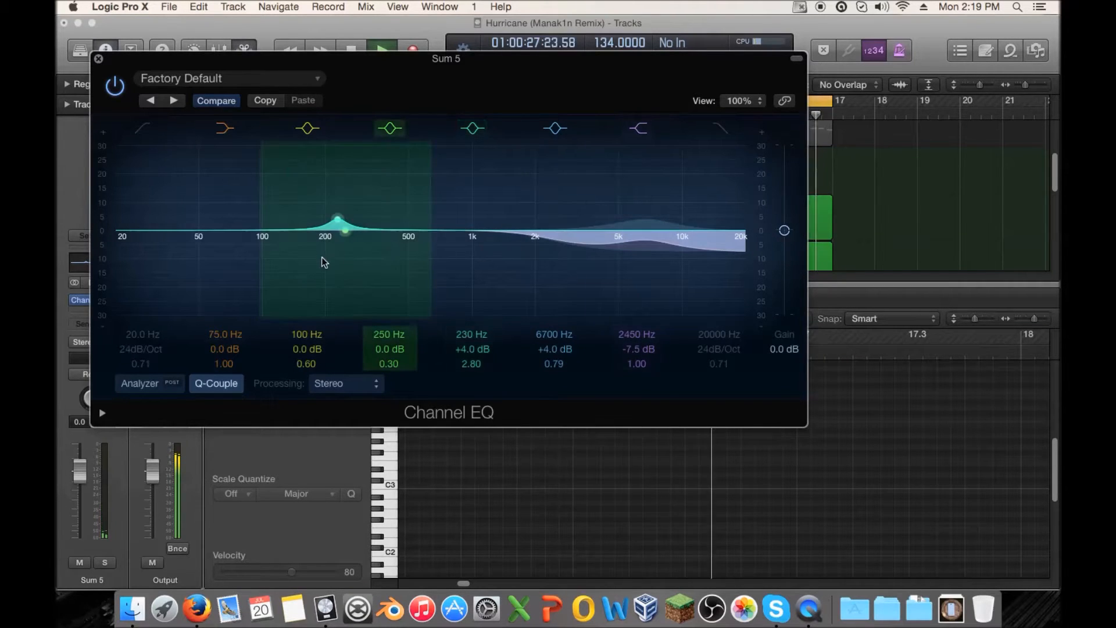
pyautogui.moveTo(386, 277); pyautogui.dragTo(420, 282)
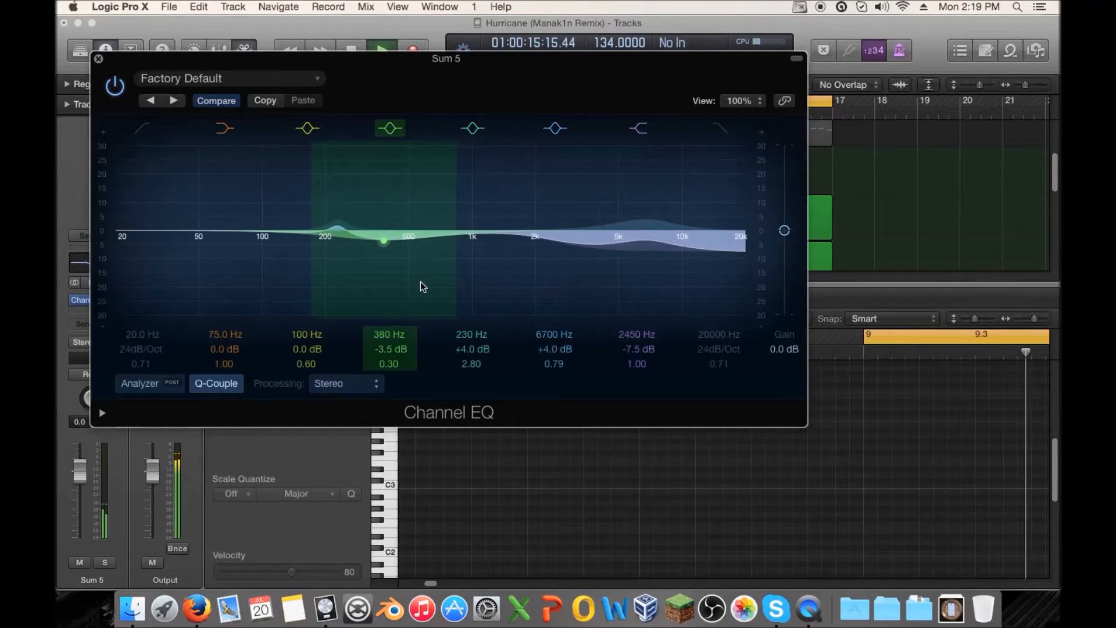
pyautogui.moveTo(451, 241); pyautogui.dragTo(444, 243)
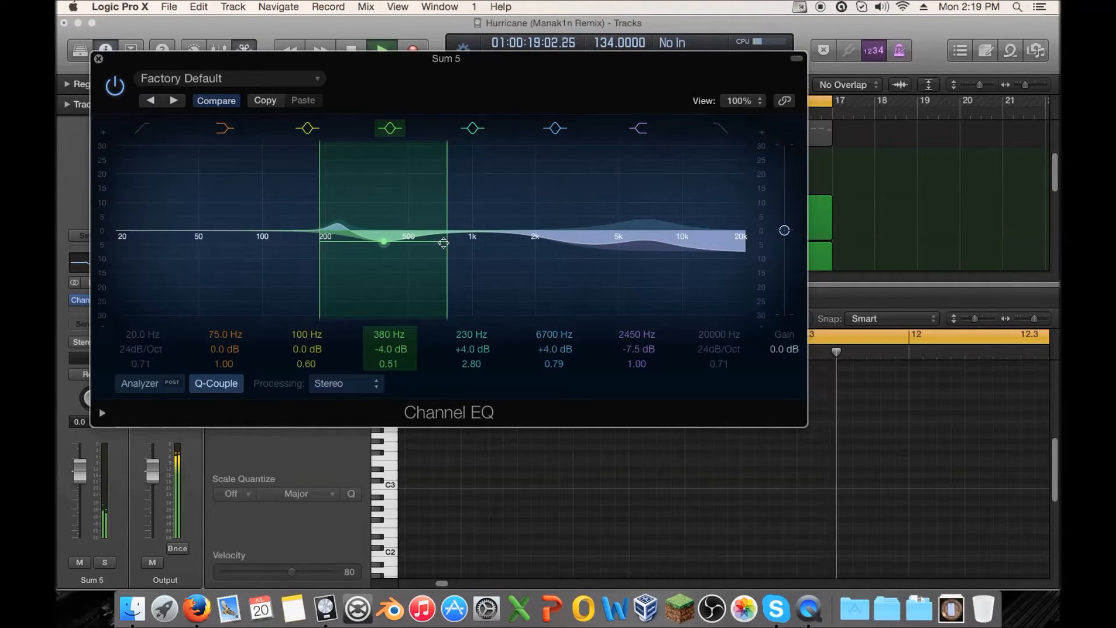
# - Adjust the boosted low-mid band to 205 Hz, +4.5 dB and Q 1.80, and audition the bass stack
pyautogui.click(337, 221)
pyautogui.moveTo(359, 220)
pyautogui.mouseDown()
pyautogui.moveTo(359, 167)
pyautogui.moveTo(323, 203)
pyautogui.moveTo(343, 228)
pyautogui.mouseUp()
pyautogui.press('space')
pyautogui.press('space')
pyautogui.press('space')
pyautogui.press('space')
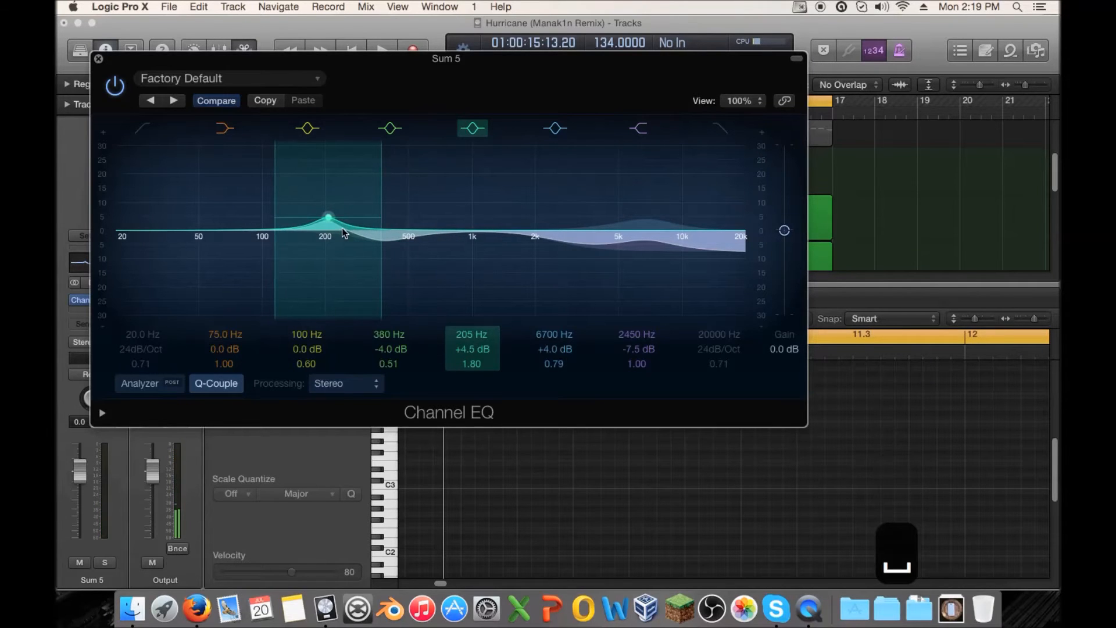
# - Sweep the gain of the 380 Hz band during playback and settle it at 370 Hz with -3.0 dB
pyautogui.moveTo(428, 249); pyautogui.dragTo(420, 234)
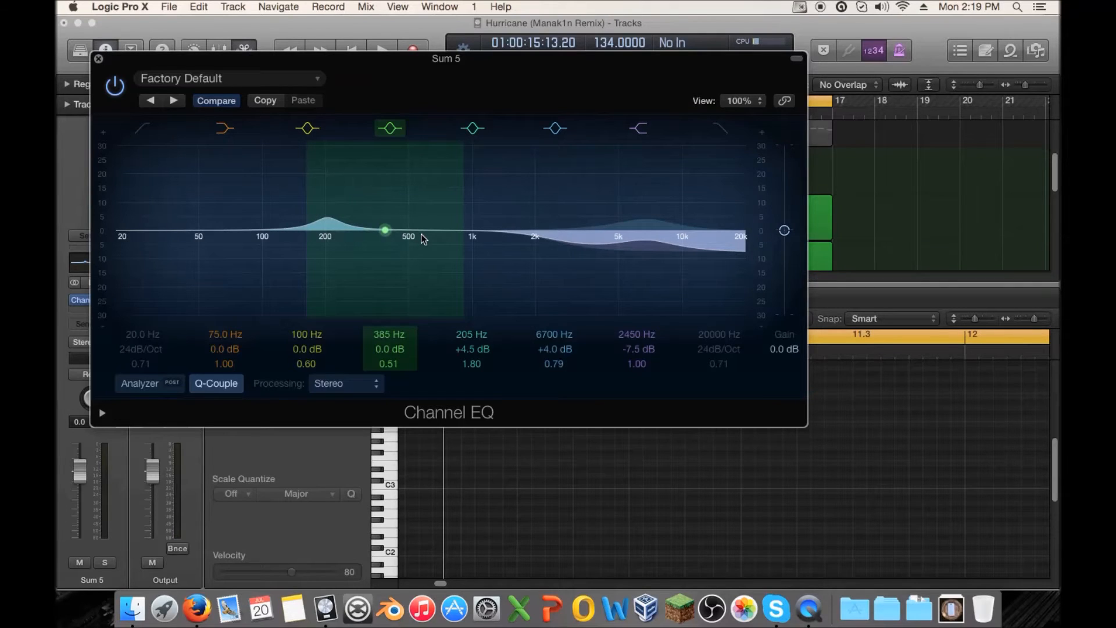
pyautogui.press('space')
pyautogui.moveTo(421, 233); pyautogui.dragTo(420, 195)
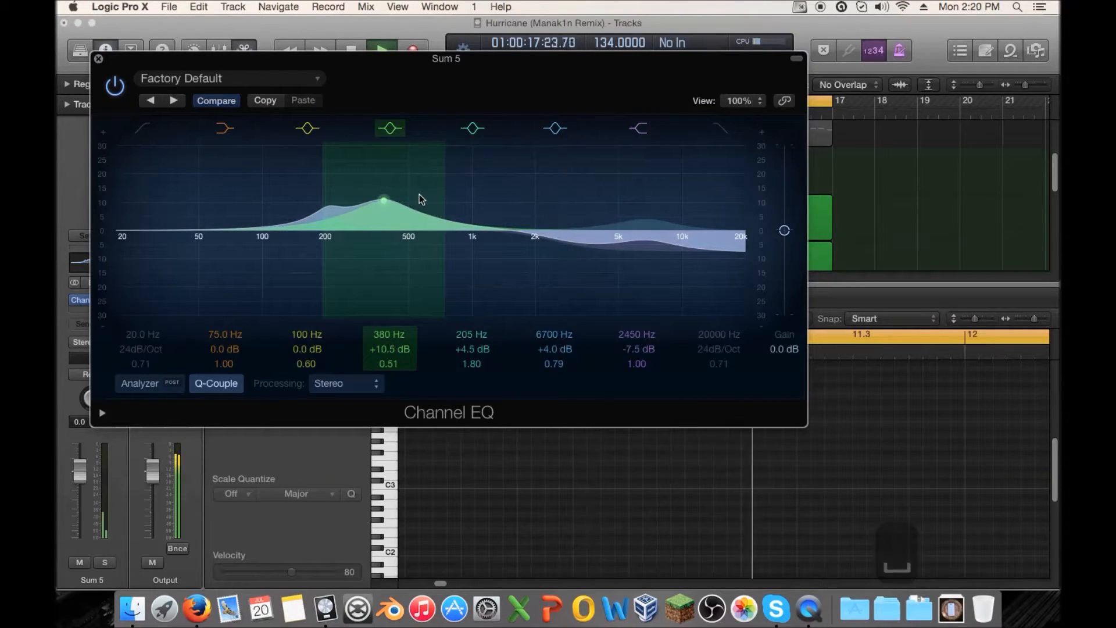
pyautogui.moveTo(421, 198); pyautogui.dragTo(419, 246)
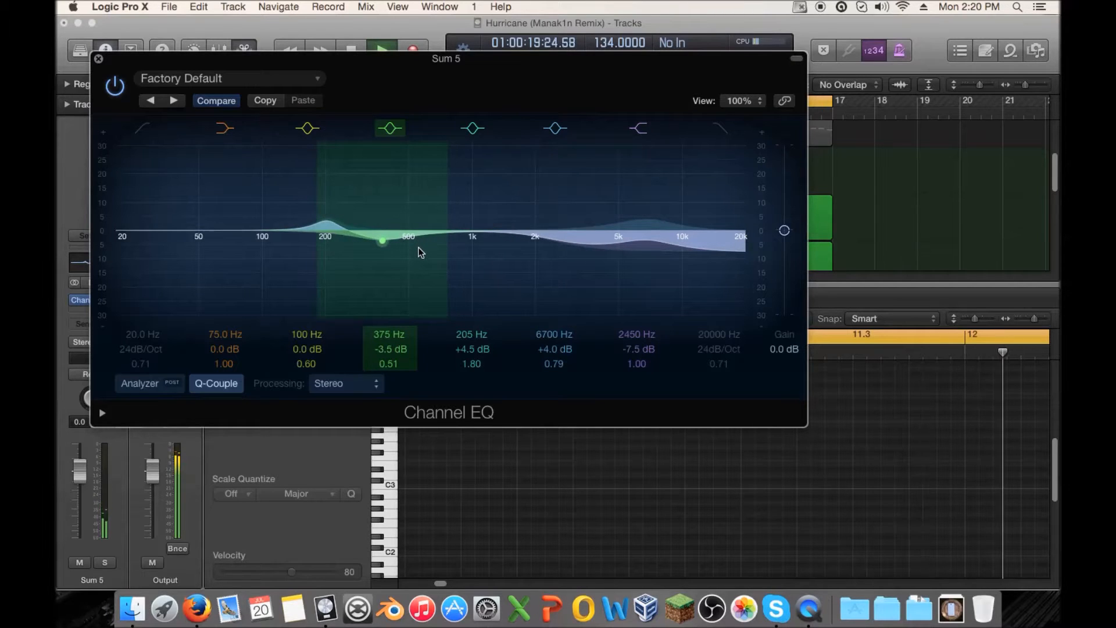
pyautogui.moveTo(422, 247); pyautogui.dragTo(419, 249)
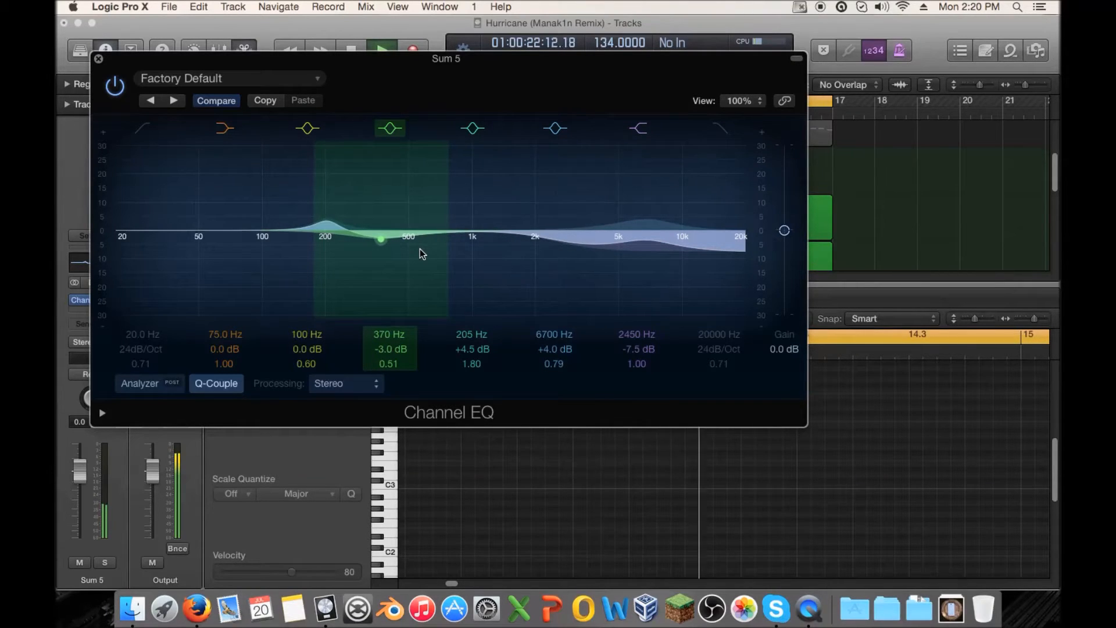
# - Compare the bass stack with the Channel EQ bypassed and enabled, close the EQ, and stop playback
pyautogui.click(114, 86)
pyautogui.click(114, 86)
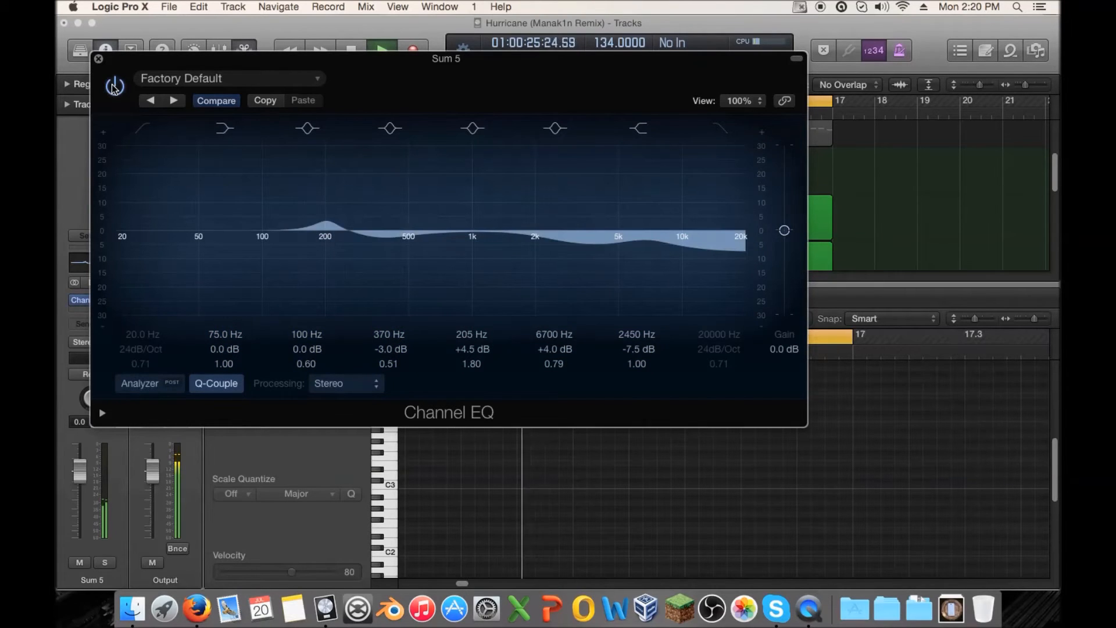
pyautogui.click(99, 59)
pyautogui.press('space')
# - Shorten the cycle range to the first half of bar 9 and solo the Sum 5 stack
pyautogui.scroll(-2, 512, 174)
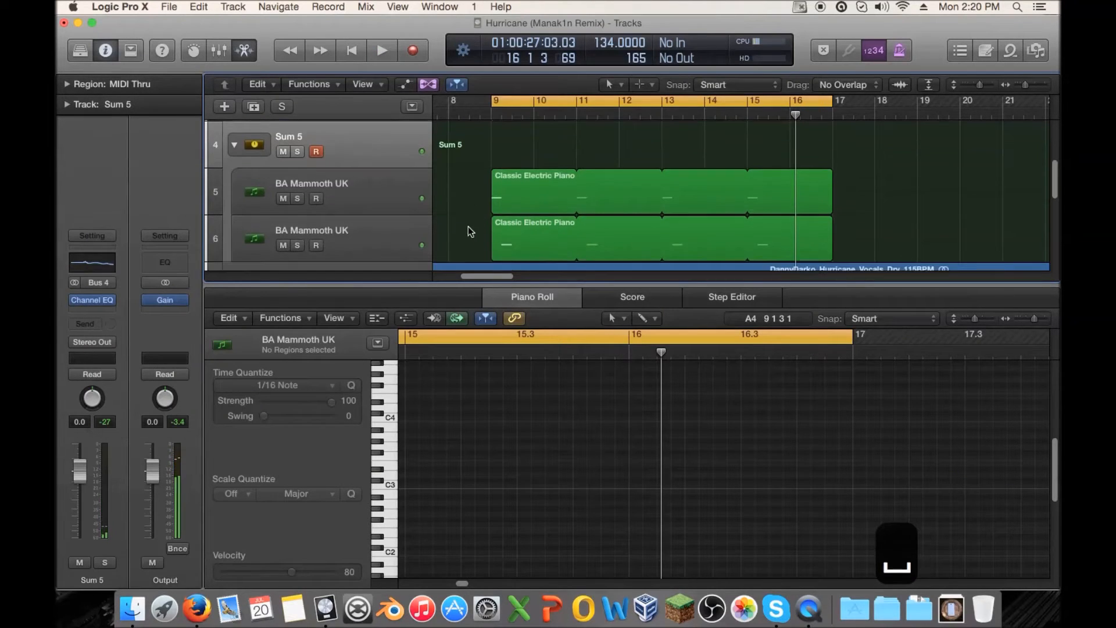
pyautogui.click(509, 100)
pyautogui.click(506, 100)
pyautogui.moveTo(828, 100); pyautogui.dragTo(511, 100)
pyautogui.click(297, 151)
# - Loop the soloed stack and reopen its Channel EQ to compare the sound with and without it
pyautogui.press('space')
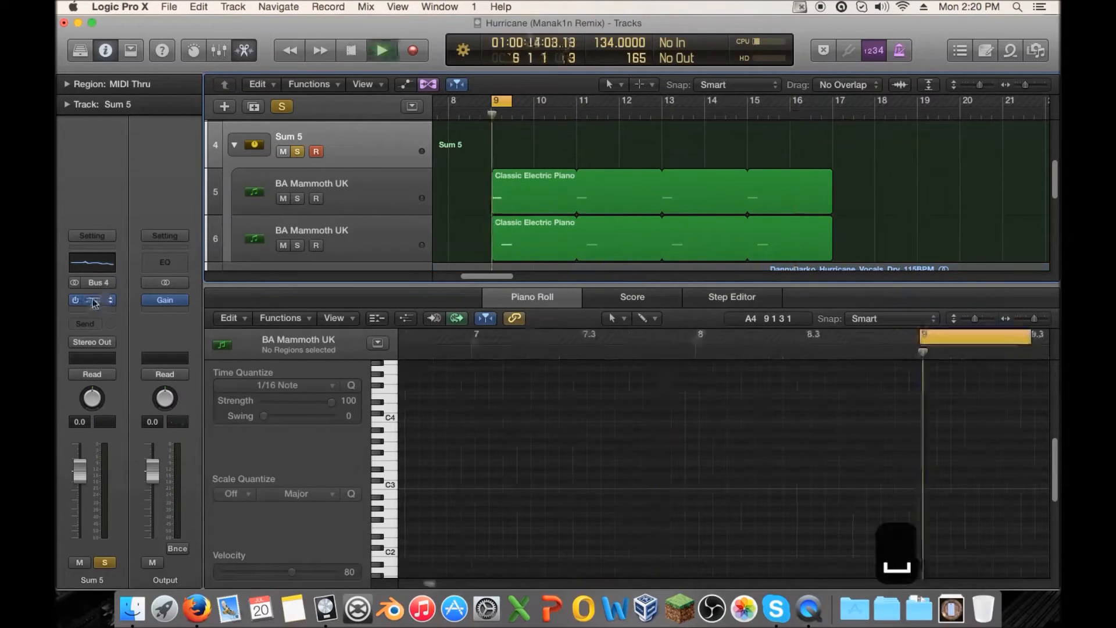
pyautogui.click(92, 300)
pyautogui.click(110, 88)
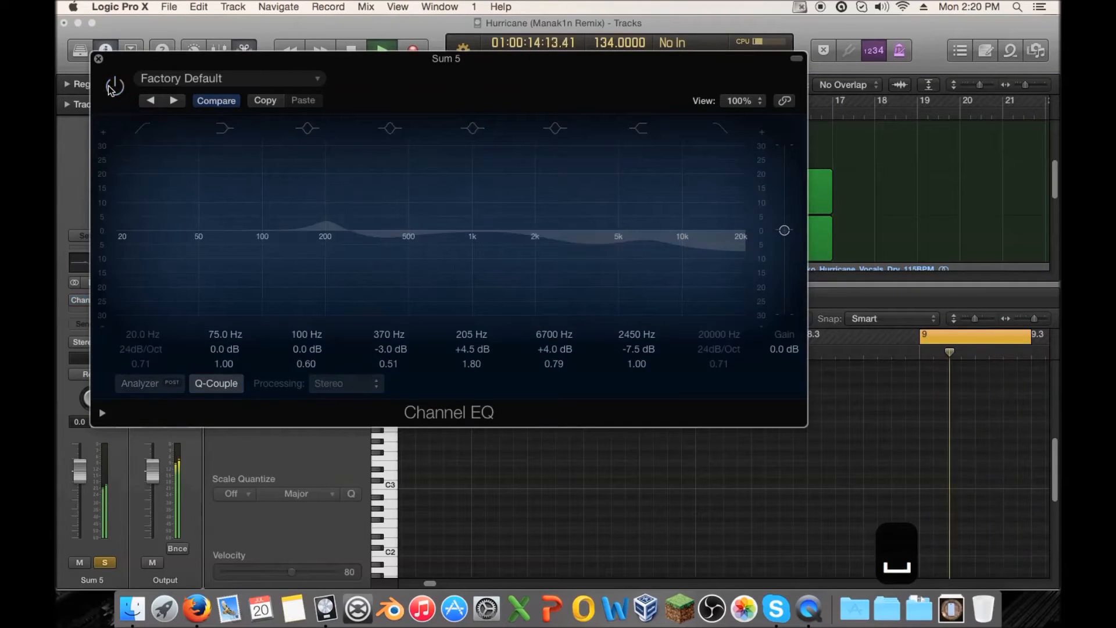
pyautogui.click(109, 88)
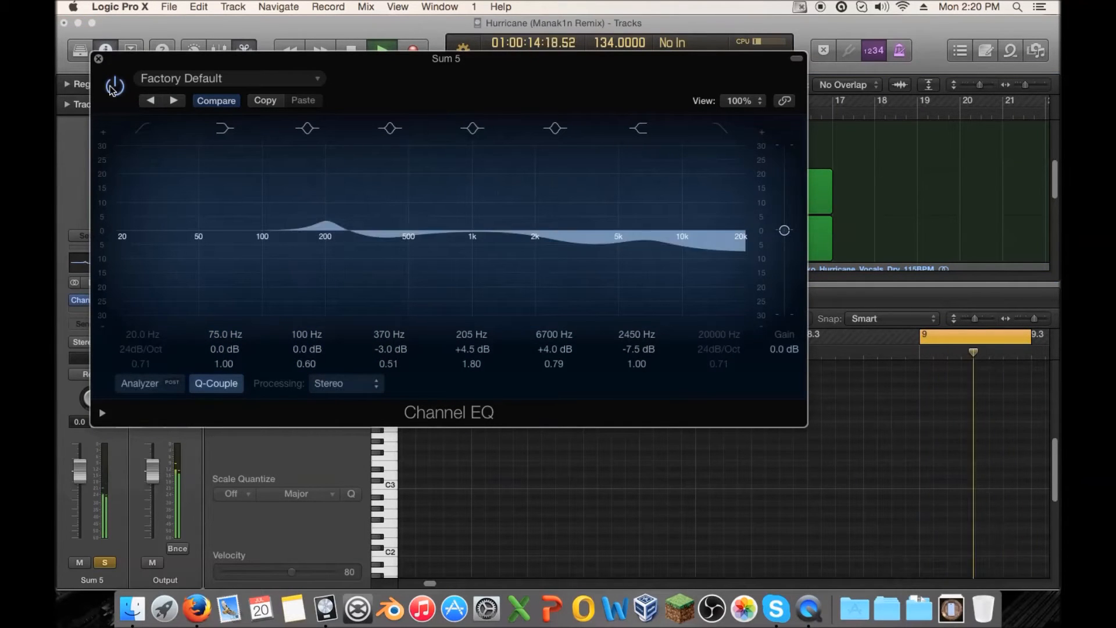
# - Move the 205 Hz boost to 86 Hz at +7.5 dB, comparing the sound with the band switched off and on
pyautogui.moveTo(338, 222); pyautogui.dragTo(282, 207)
pyautogui.click(465, 129)
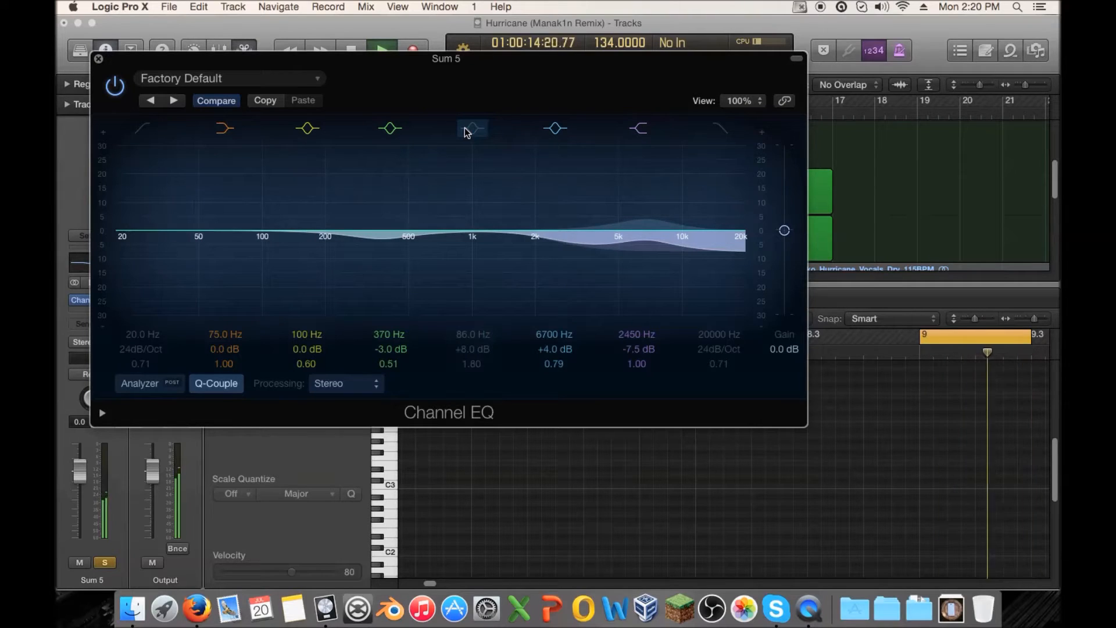
pyautogui.click(466, 131)
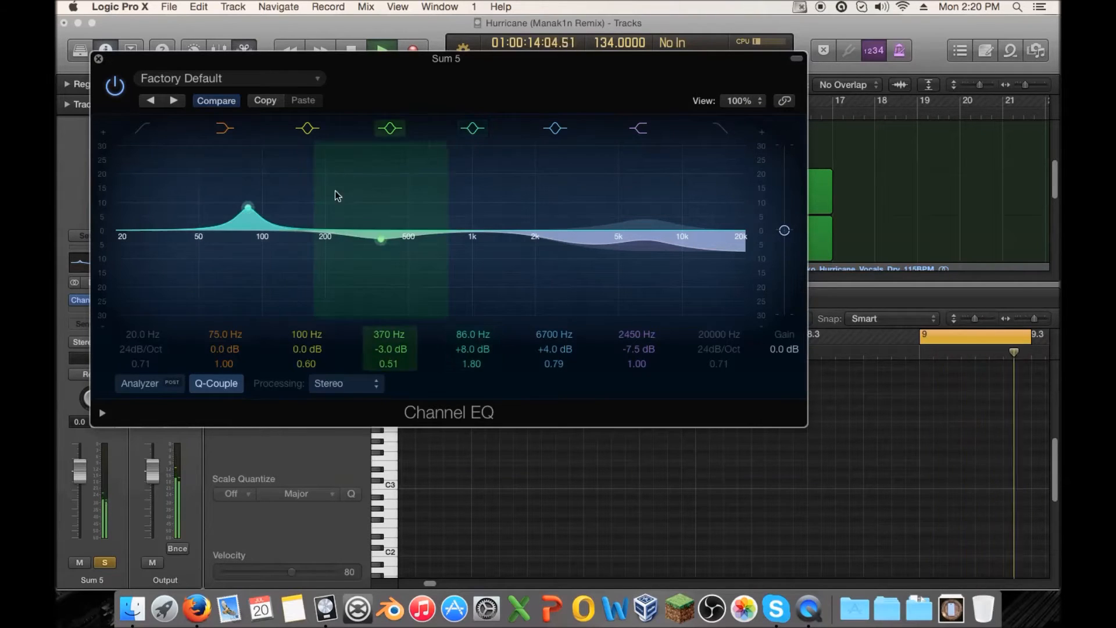
pyautogui.moveTo(262, 207); pyautogui.dragTo(263, 210)
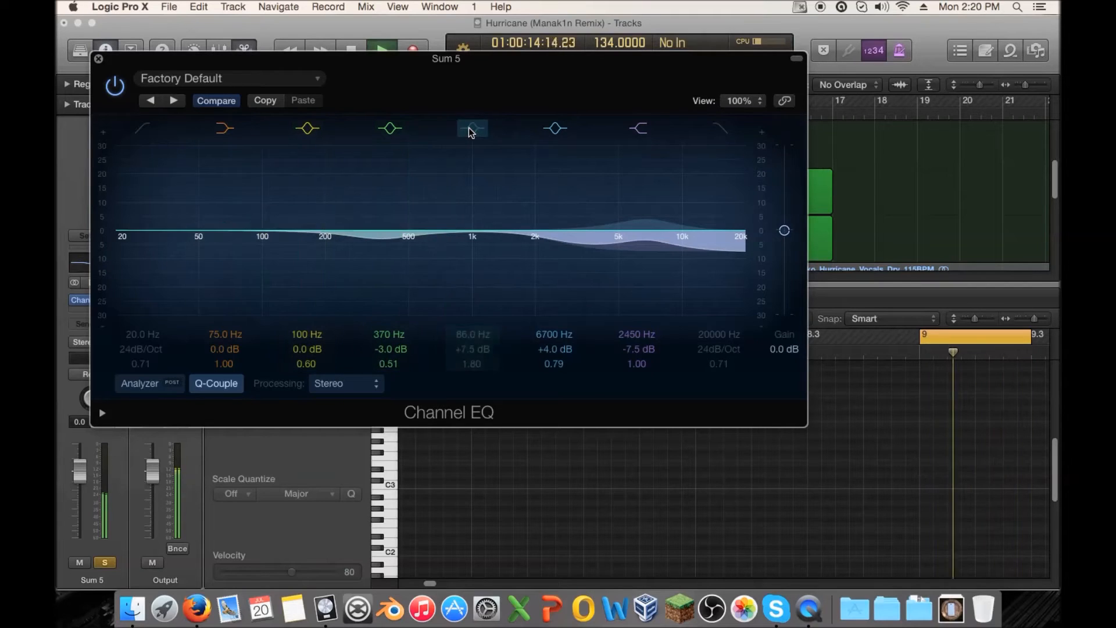
pyautogui.click(121, 92)
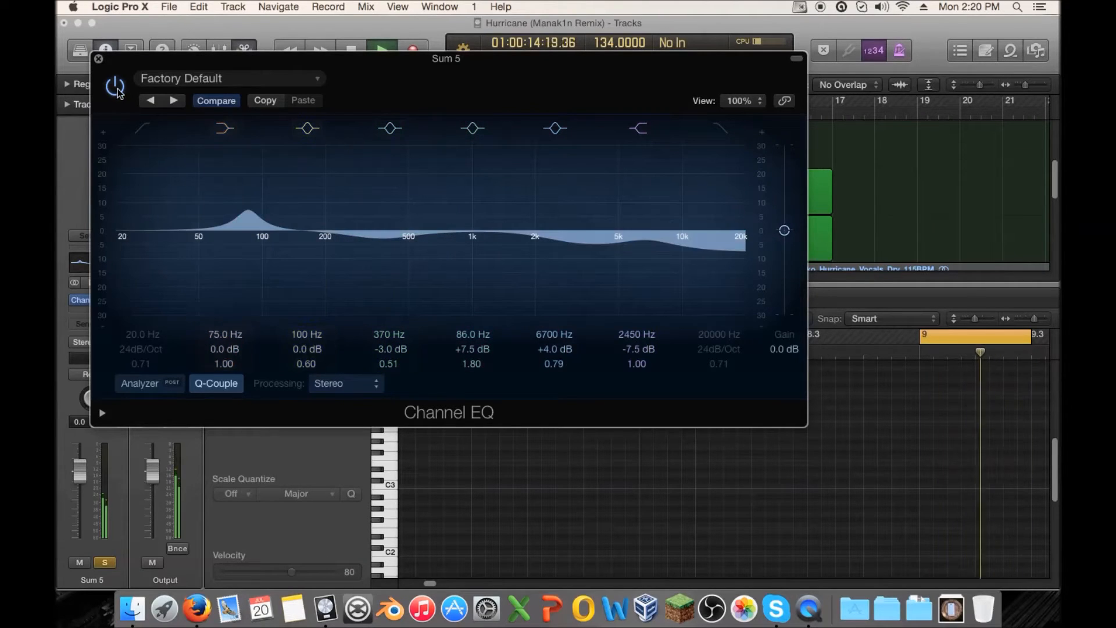
# - Close the Channel EQ window, compare the Sum 5 sound with the EQ bypassed, and stop playback
pyautogui.click(97, 60)
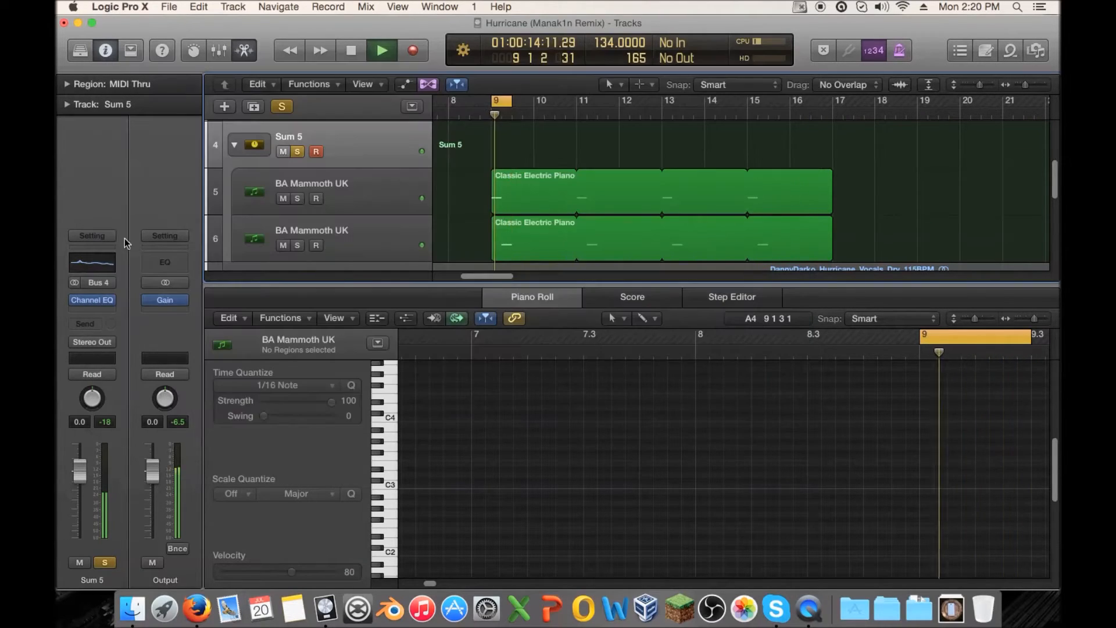
pyautogui.click(75, 300)
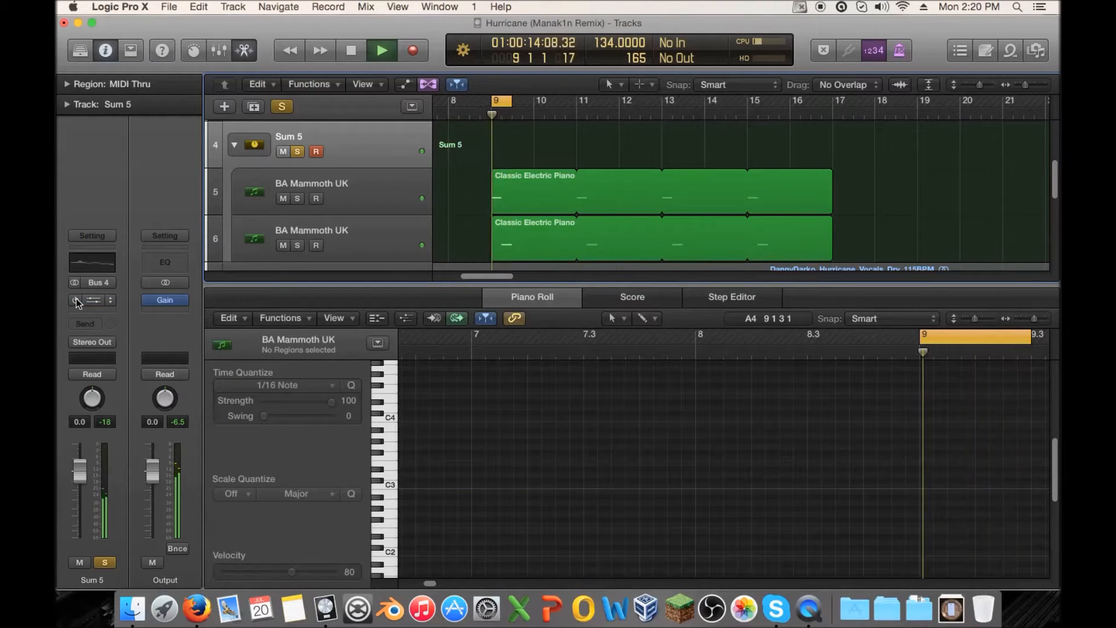
pyautogui.press('space')
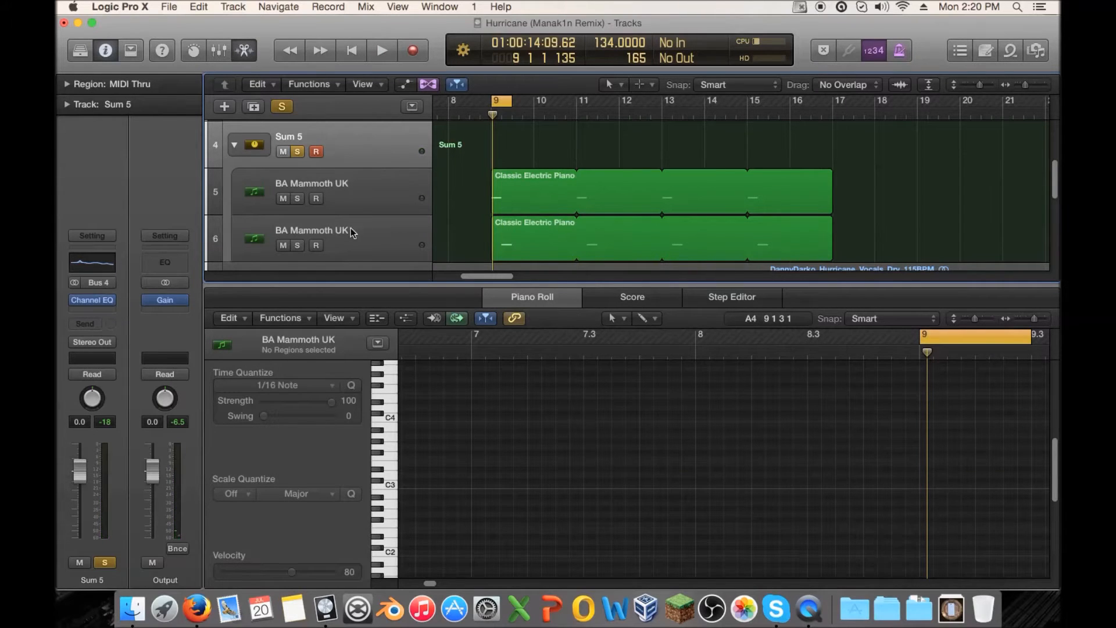
# - Move the playhead to the start of bar 9 and extend the active cycle range to bar 17
pyautogui.click(501, 102)
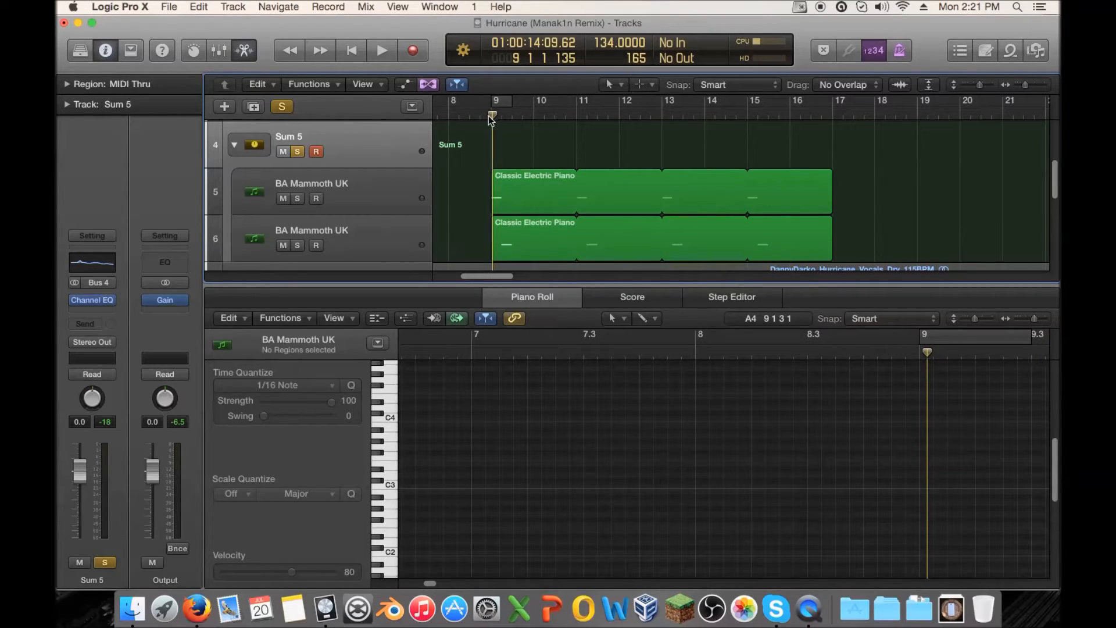
pyautogui.moveTo(490, 116)
pyautogui.mouseDown()
pyautogui.moveTo(479, 116)
pyautogui.moveTo(488, 116)
pyautogui.mouseUp()
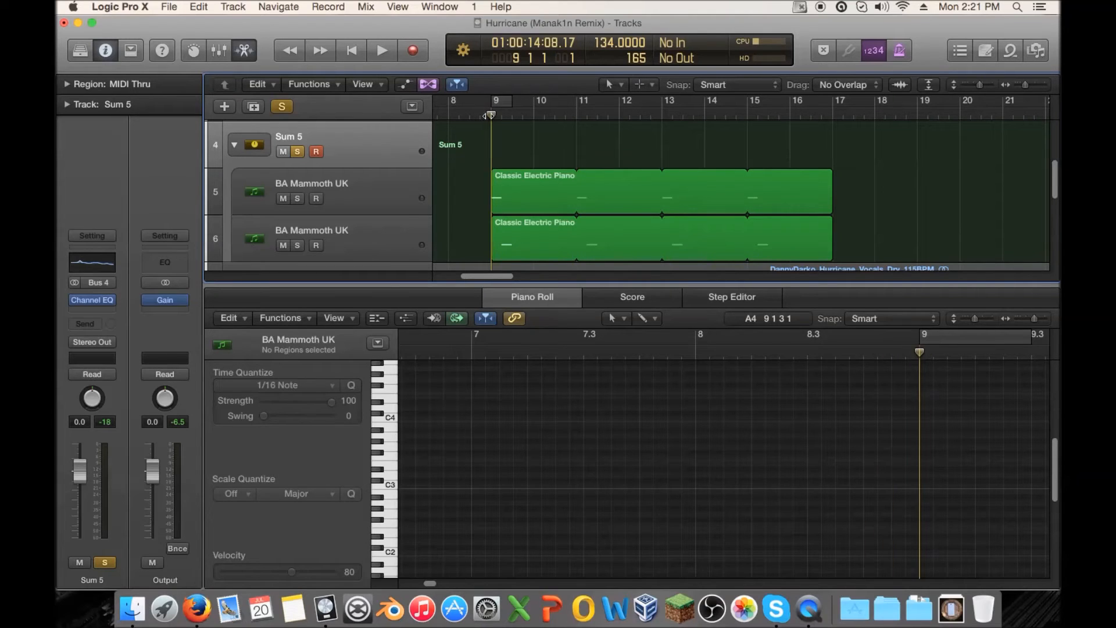
pyautogui.click(505, 102)
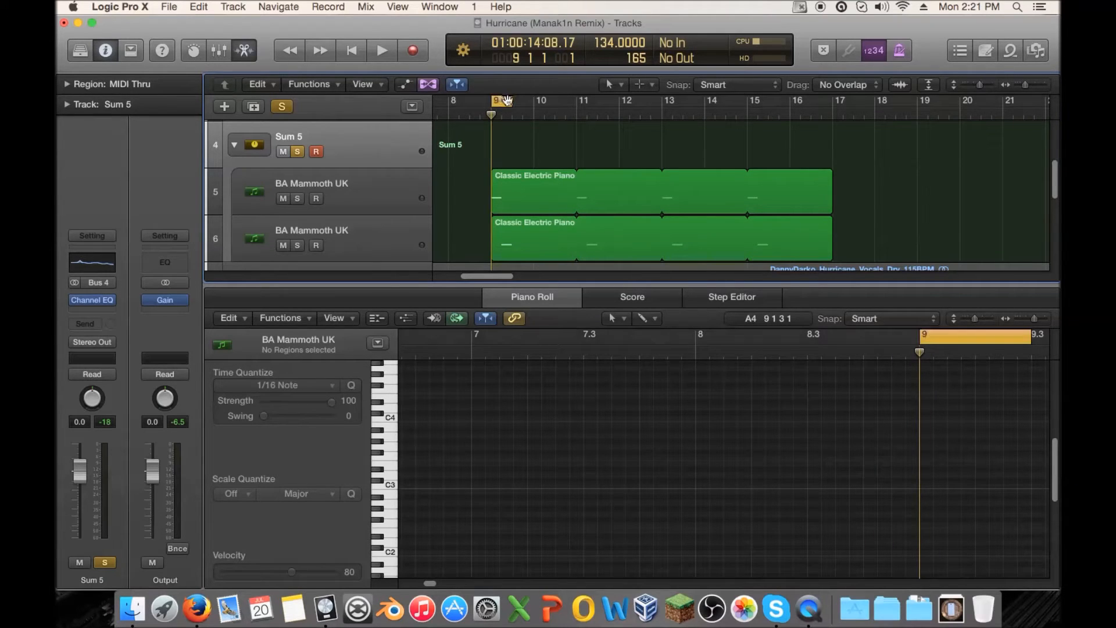
pyautogui.moveTo(511, 103); pyautogui.dragTo(832, 103)
# - Add four short, evenly spaced C#3 notes from beat 3 of bar 9 in the upper BA Mammoth UK region and audition them
pyautogui.click(516, 196)
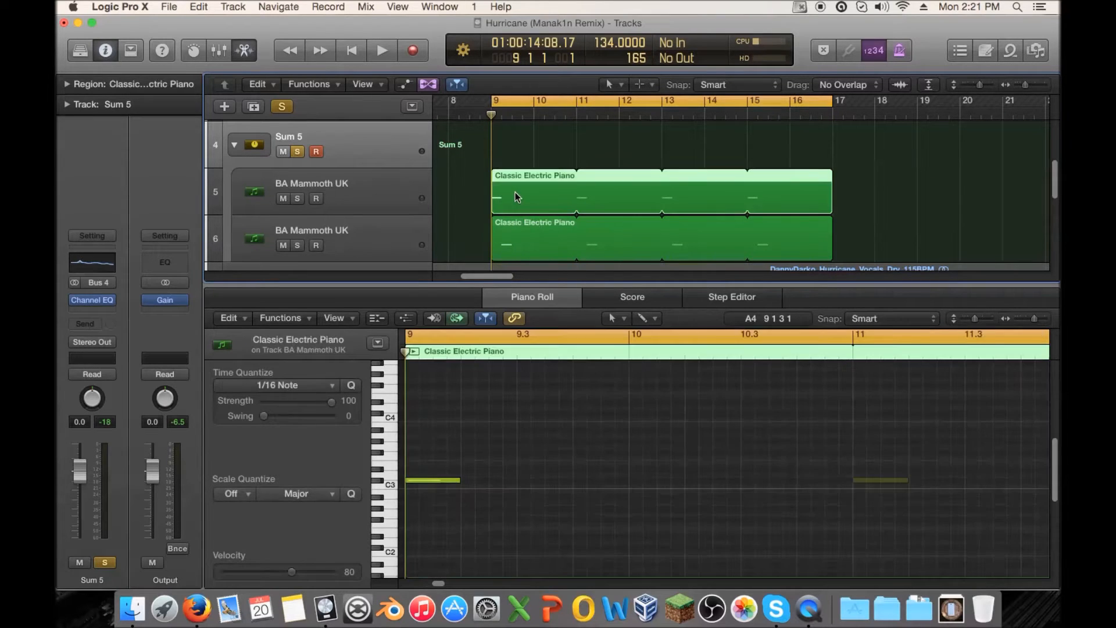
pyautogui.press('space')
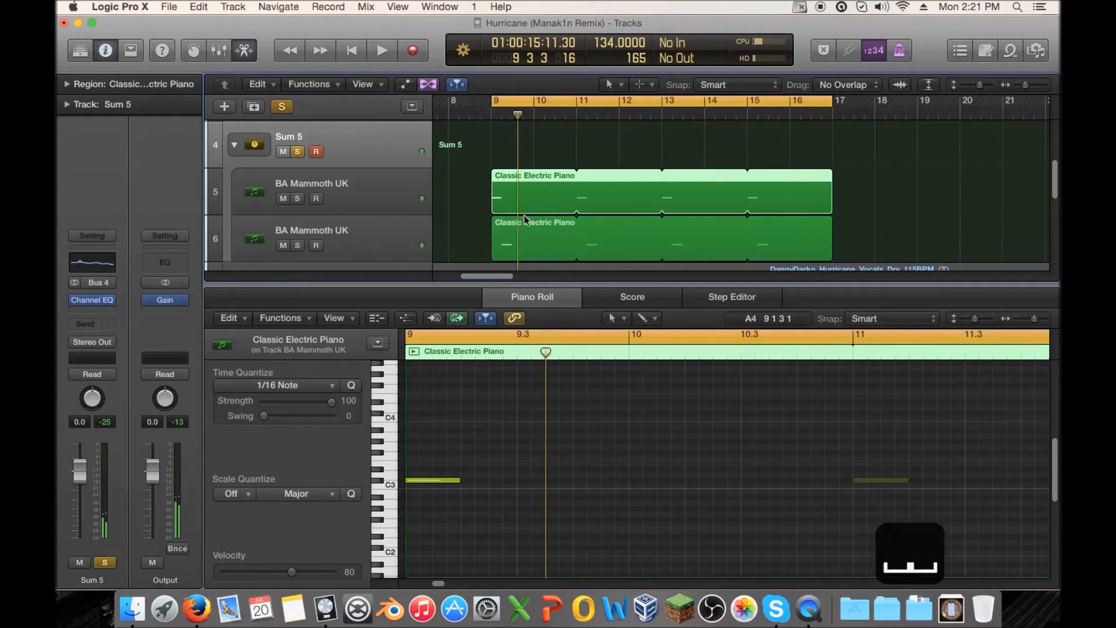
pyautogui.keyDown('super'); pyautogui.click(526, 482); pyautogui.keyUp('super')
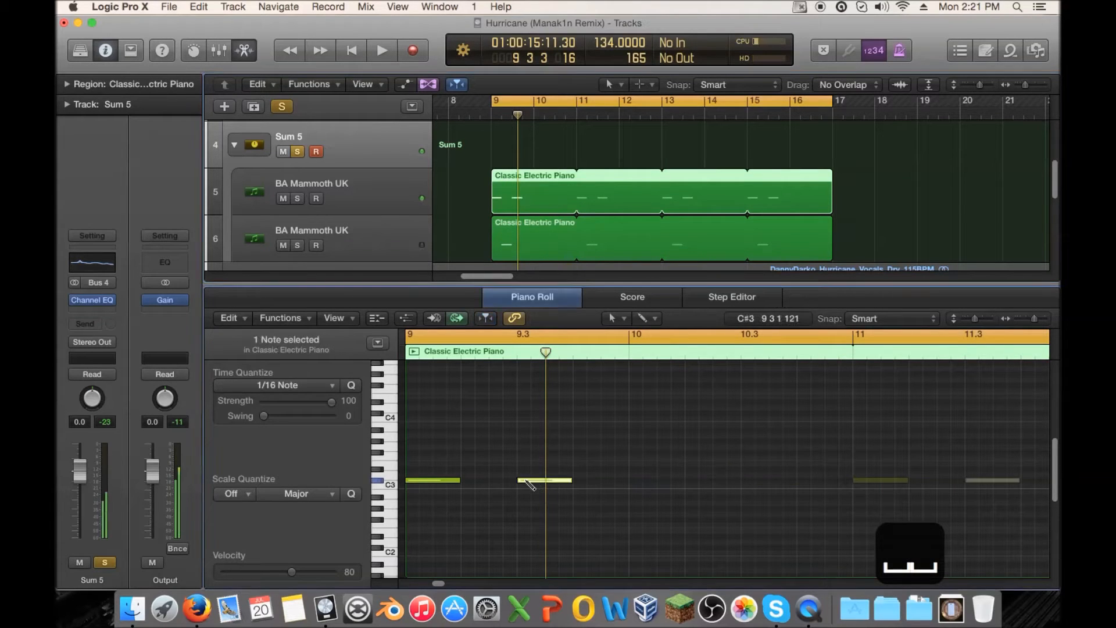
pyautogui.moveTo(569, 481); pyautogui.dragTo(526, 482)
pyautogui.keyDown('super'); pyautogui.click(553, 481); pyautogui.keyUp('super')
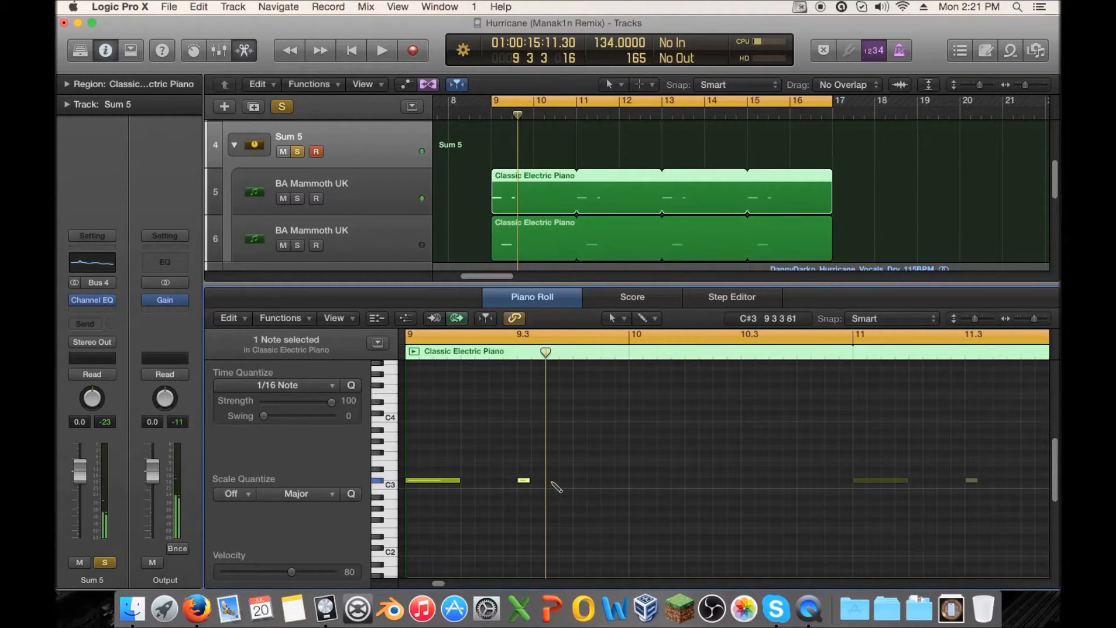
pyautogui.keyDown('super'); pyautogui.click(581, 480); pyautogui.keyUp('super')
pyautogui.keyDown('super'); pyautogui.click(608, 480); pyautogui.keyUp('super')
pyautogui.press('space')
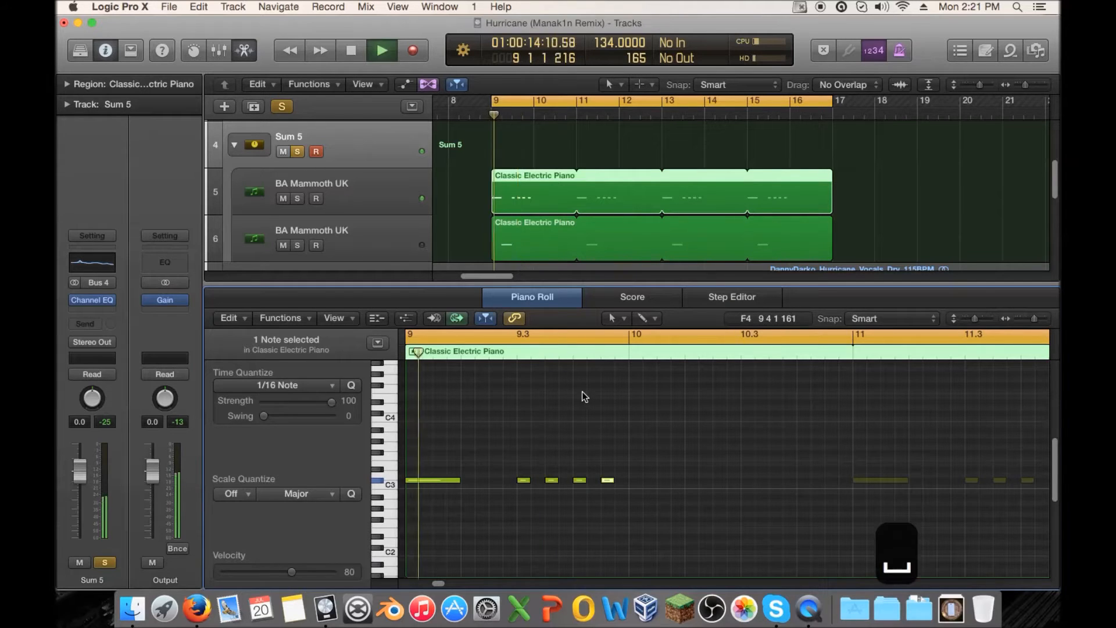
pyautogui.press('space')
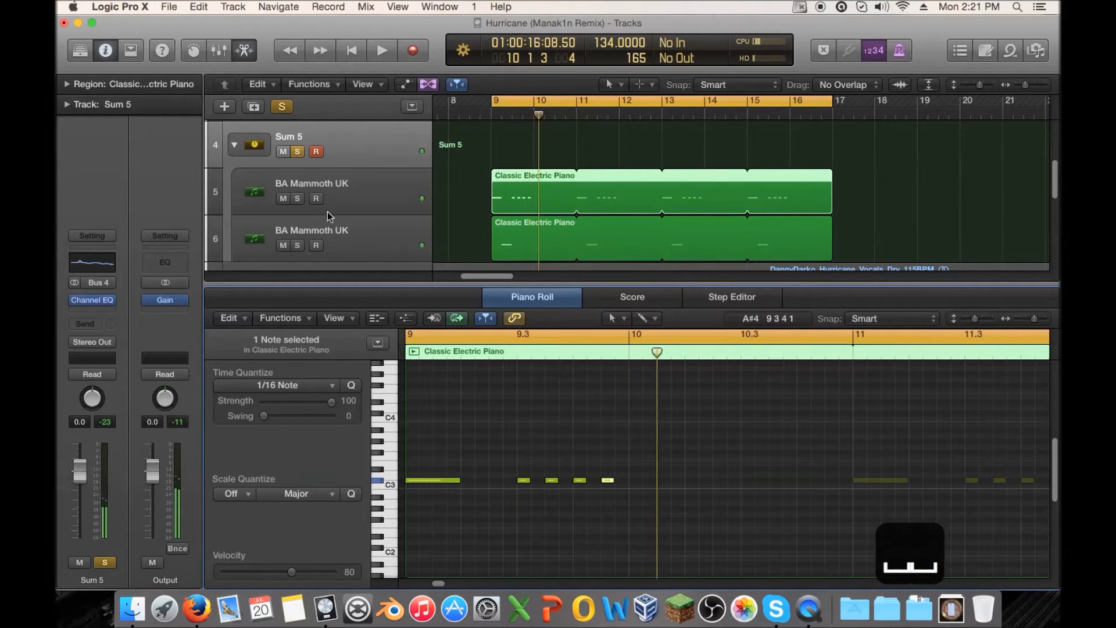
# - Shorten both Classic Electric Piano regions to loop every bar, then audition them with the Sum 5 stack unsoloed and soloed
pyautogui.click(298, 152)
pyautogui.moveTo(563, 153); pyautogui.dragTo(537, 251)
pyautogui.press('space')
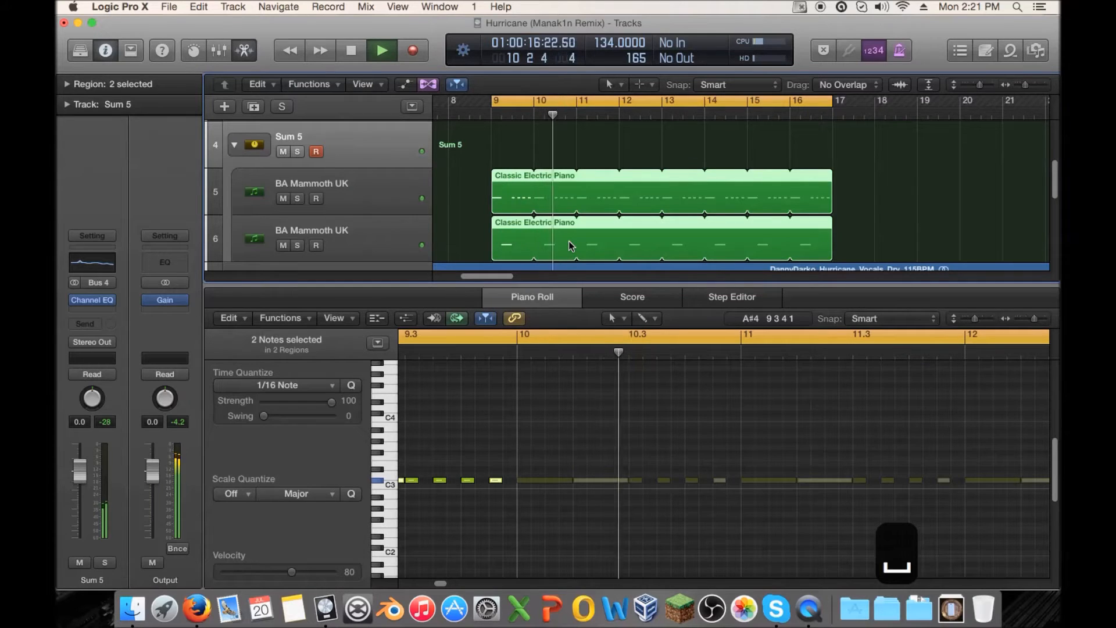
pyautogui.click(298, 151)
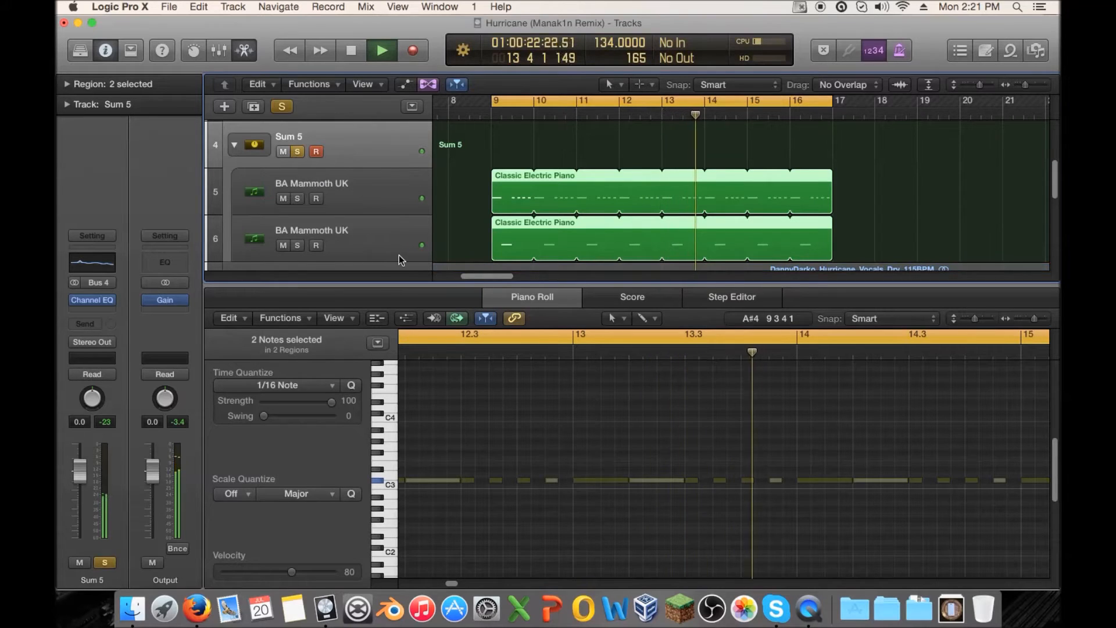
pyautogui.press('space')
# - Mute the lower BA Mammoth UK track and open the upper track's SynthMaster at its Layer 1 settings
pyautogui.click(321, 199)
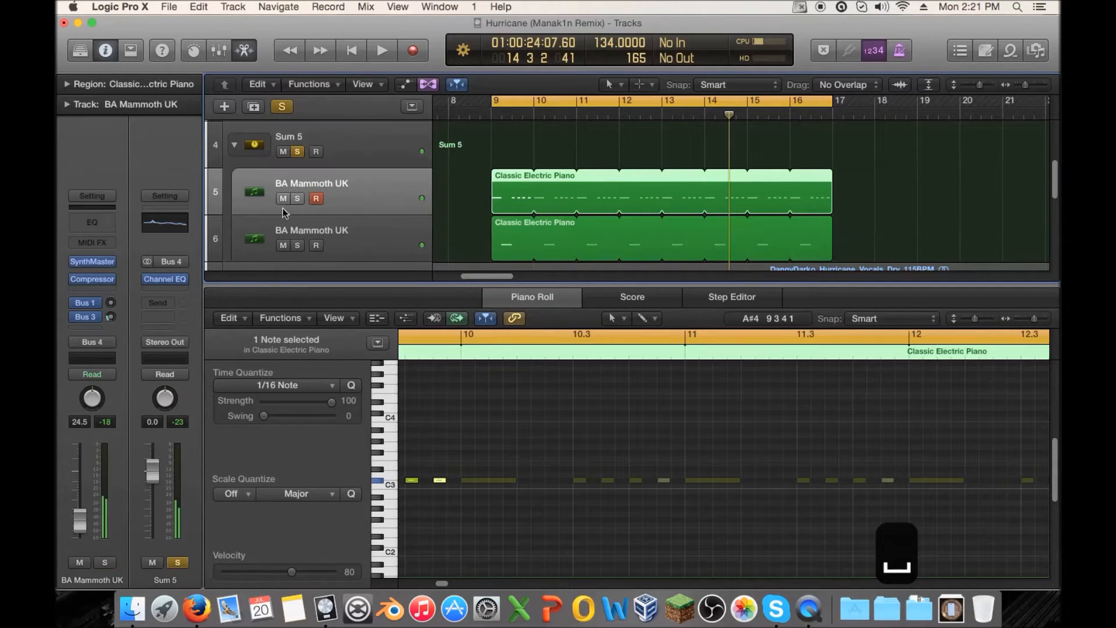
pyautogui.click(283, 246)
pyautogui.click(108, 259)
pyautogui.click(352, 137)
pyautogui.click(352, 128)
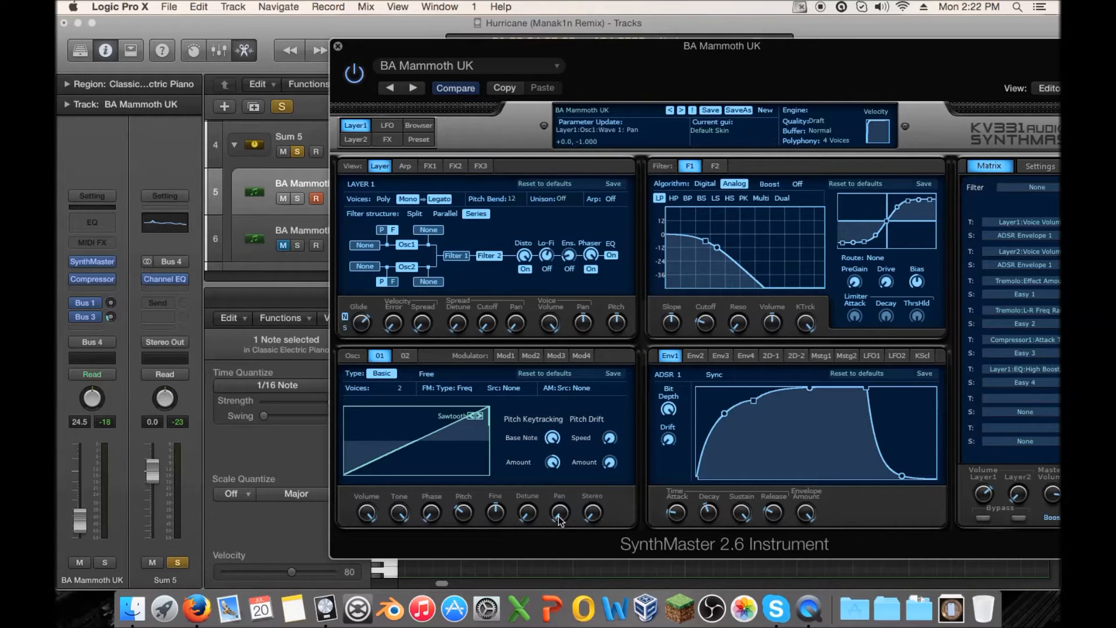
# - Check both Layer 1 oscillators while auditioning the bass, and centre the pan of oscillator 1
pyautogui.click(400, 355)
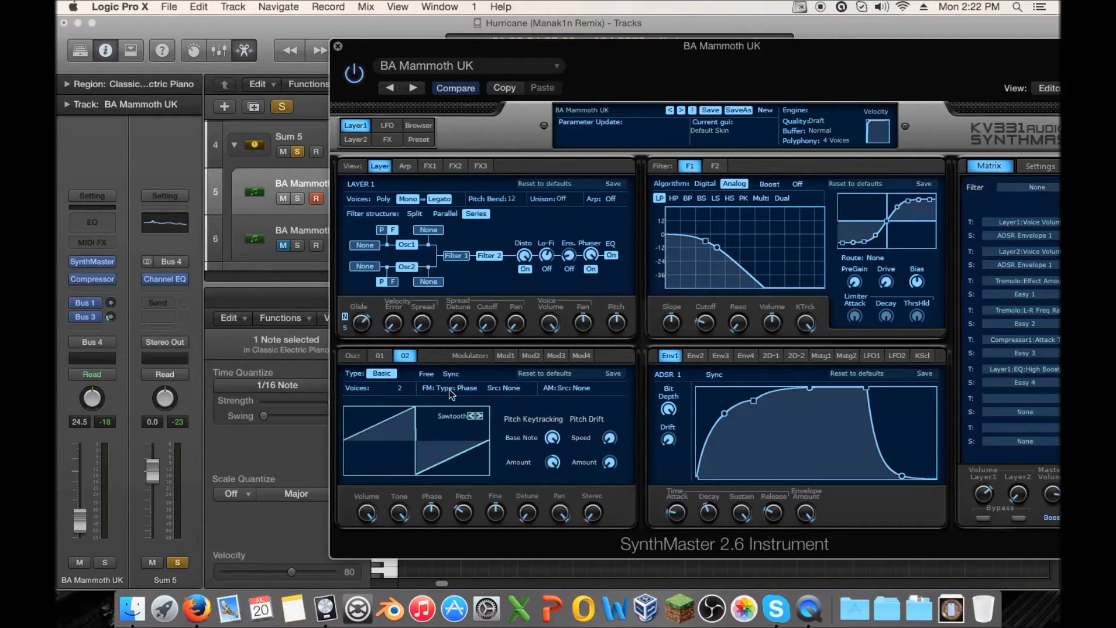
pyautogui.click(387, 356)
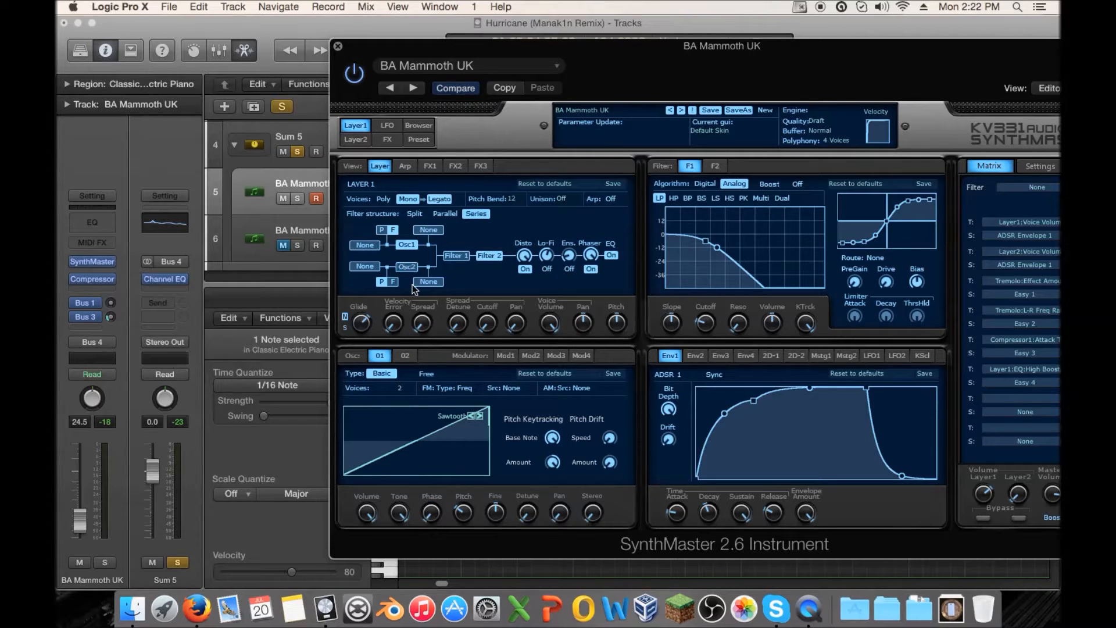
pyautogui.press('space')
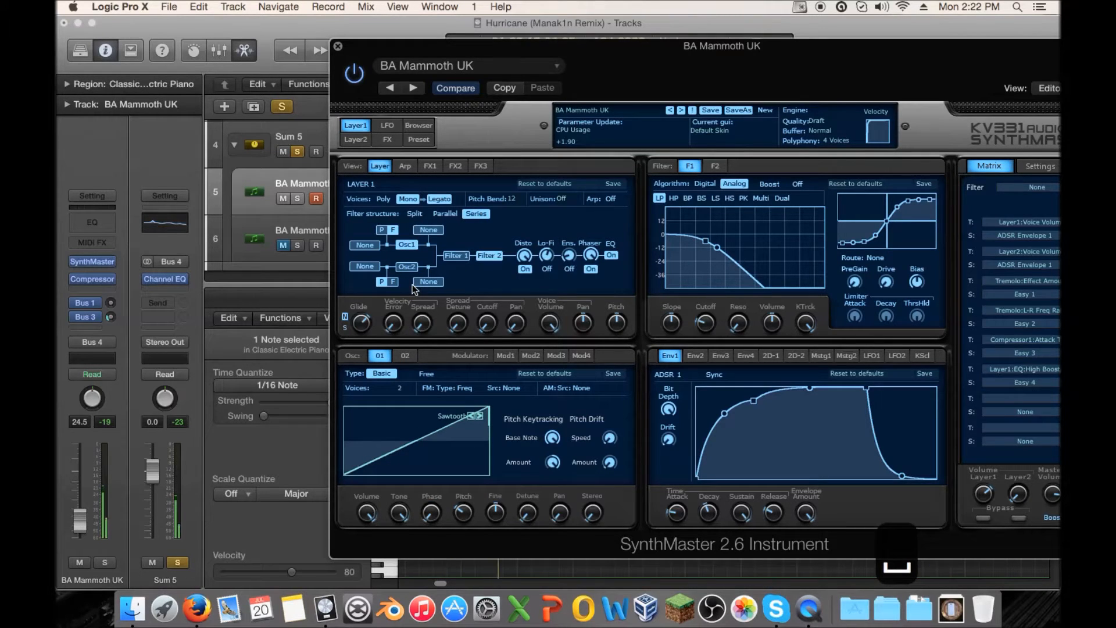
pyautogui.press('space')
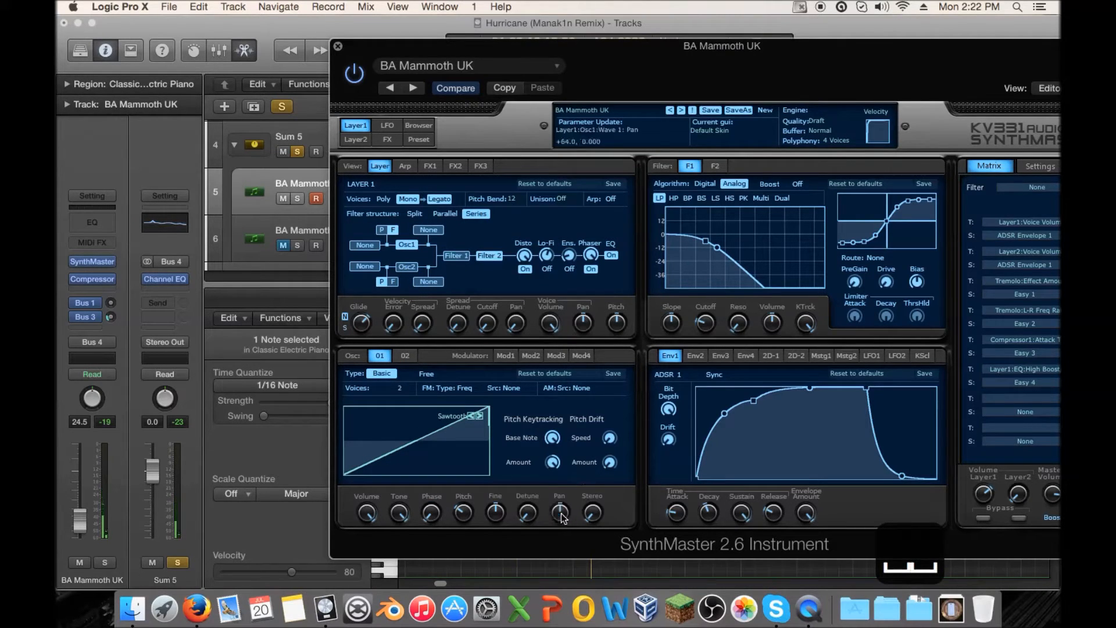
pyautogui.press('space')
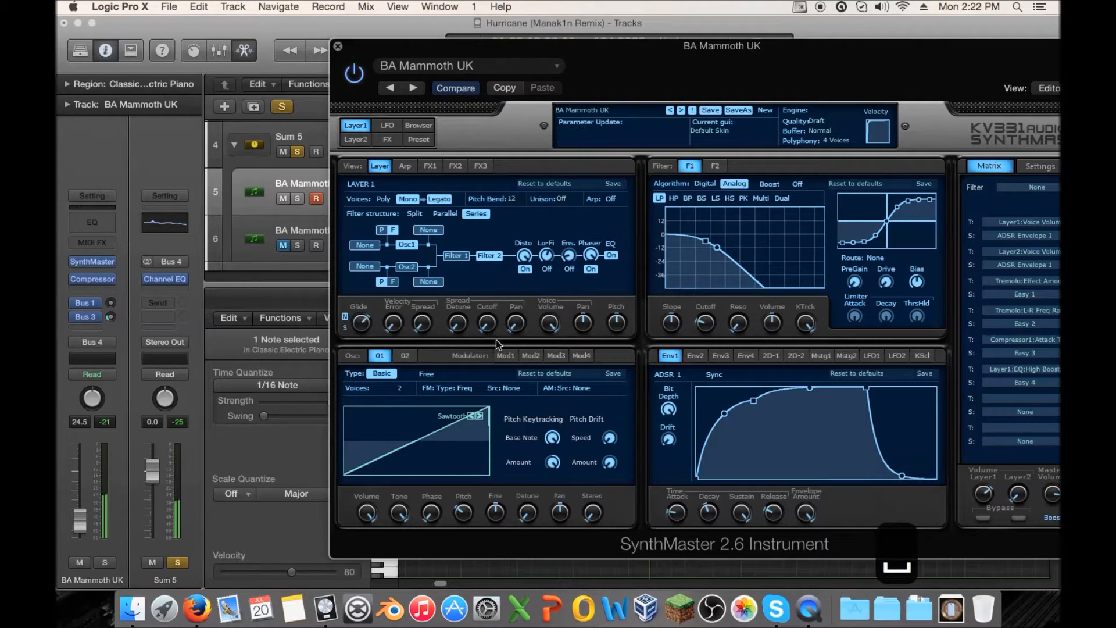
# - Set the volume of Layer 2's first oscillator to 62.5 and listen to the looped bass
pyautogui.click(358, 140)
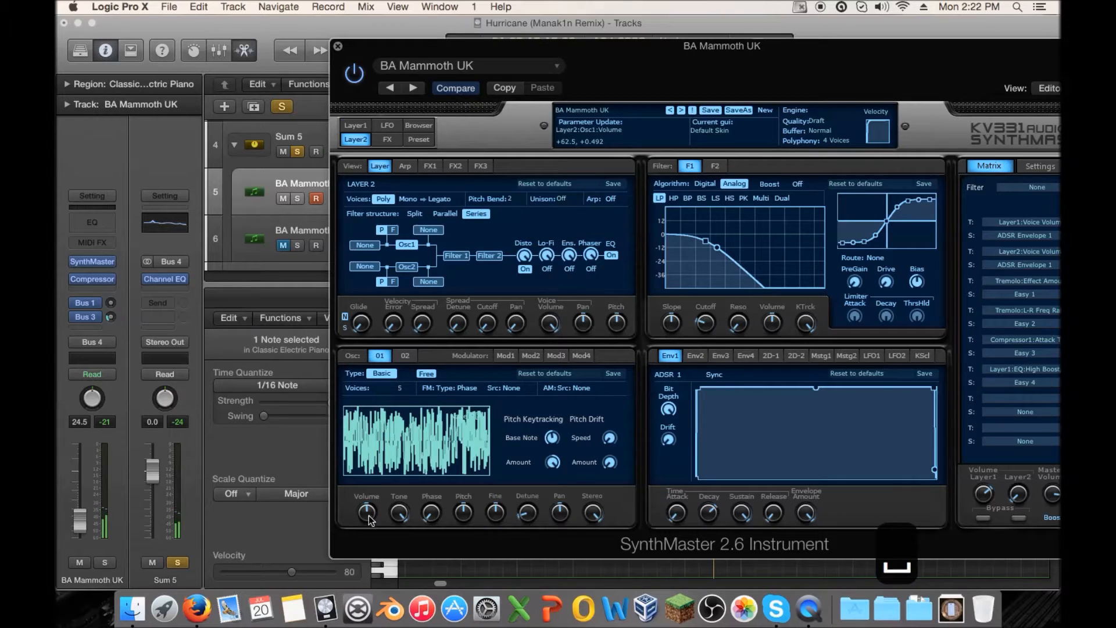
pyautogui.press('space')
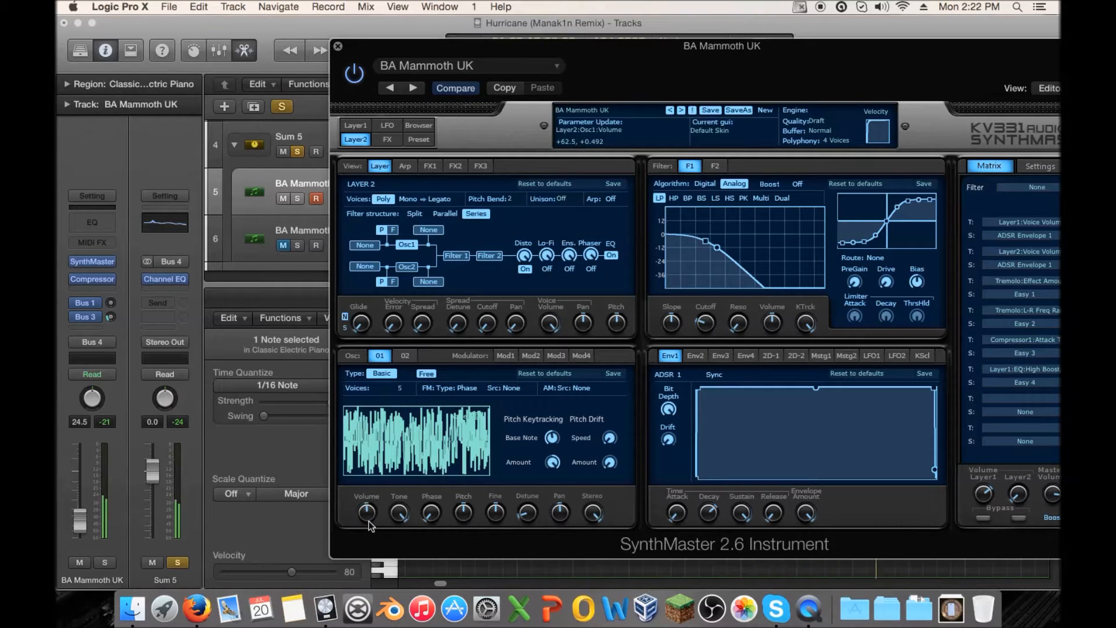
pyautogui.press('space')
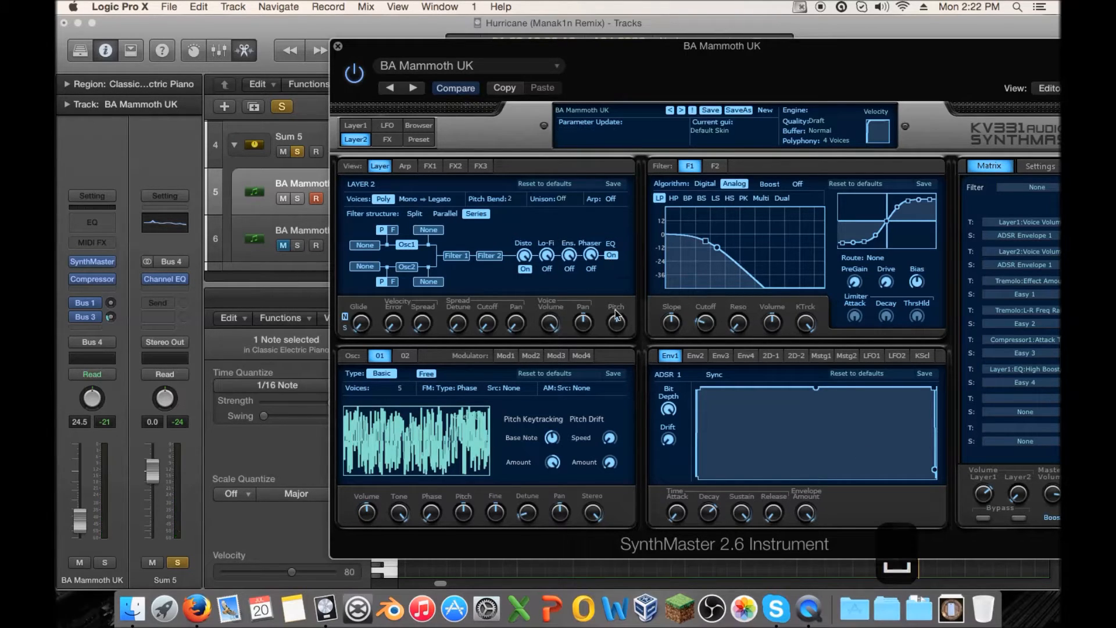
pyautogui.press('space')
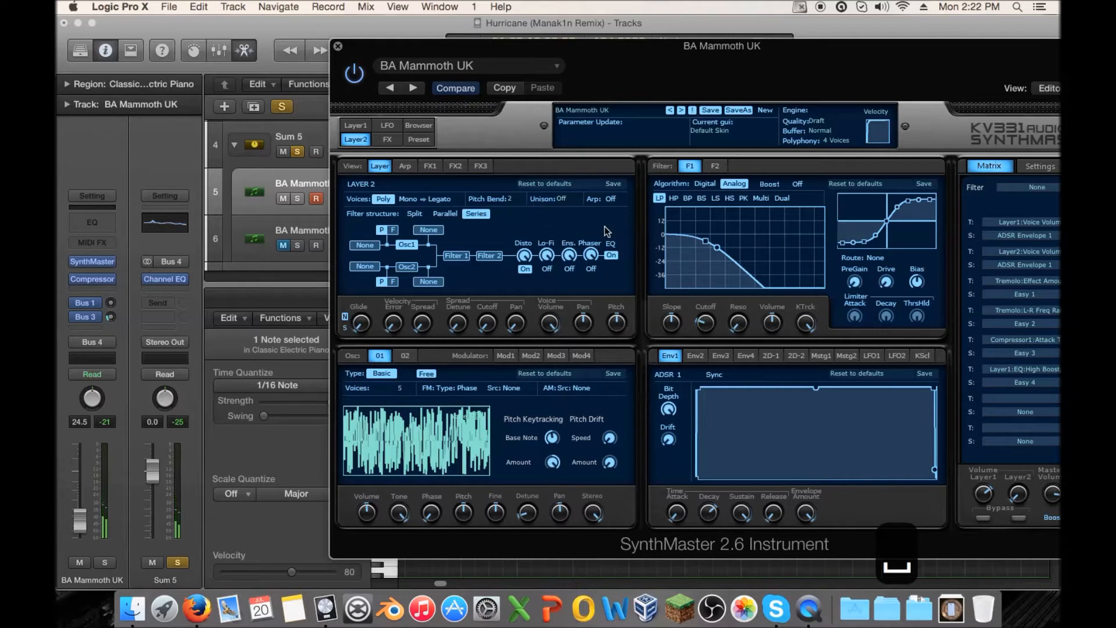
# - Lower Layer 2's Bus 1 send in the synth's effects settings while auditioning the bass
pyautogui.click(387, 139)
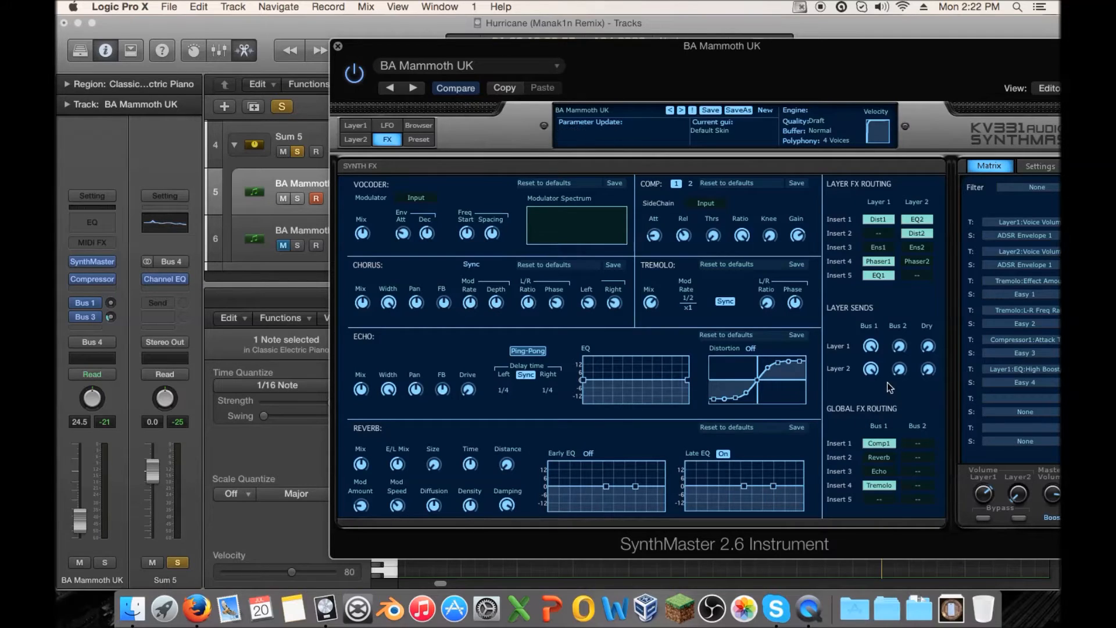
pyautogui.moveTo(873, 345)
pyautogui.moveTo(873, 372)
pyautogui.press('space')
pyautogui.moveTo(871, 372); pyautogui.dragTo(870, 452)
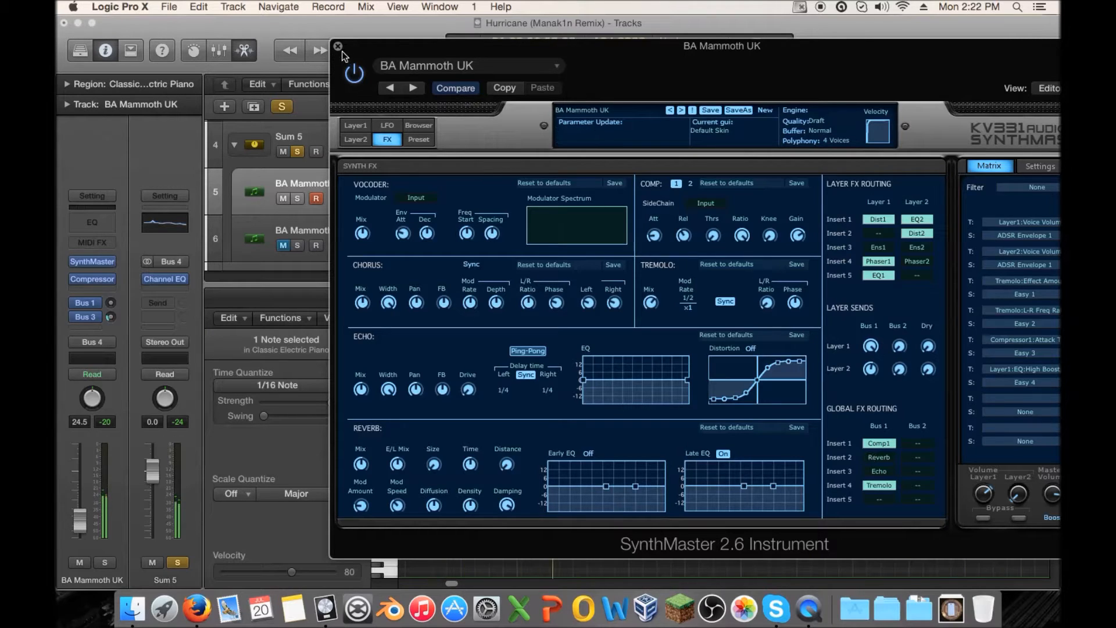
pyautogui.press('space')
# - Bring the full synth window into view and examine its LFO settings, preset browser, and Layer 2 modulation and envelope settings
pyautogui.moveTo(396, 41); pyautogui.dragTo(251, 40)
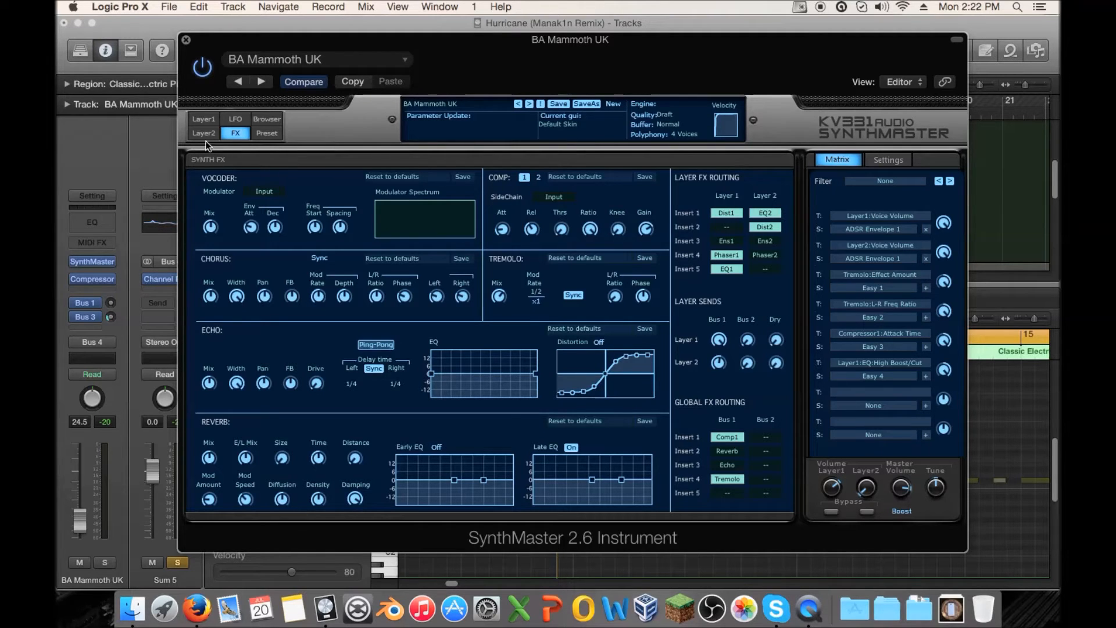
pyautogui.click(236, 119)
pyautogui.click(267, 118)
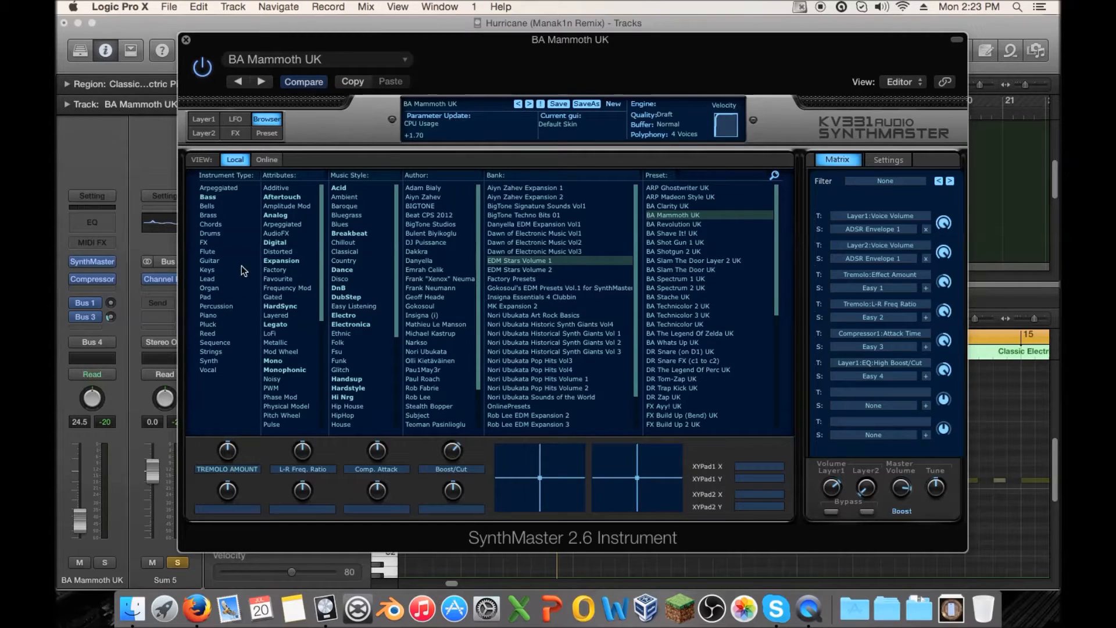
pyautogui.click(209, 134)
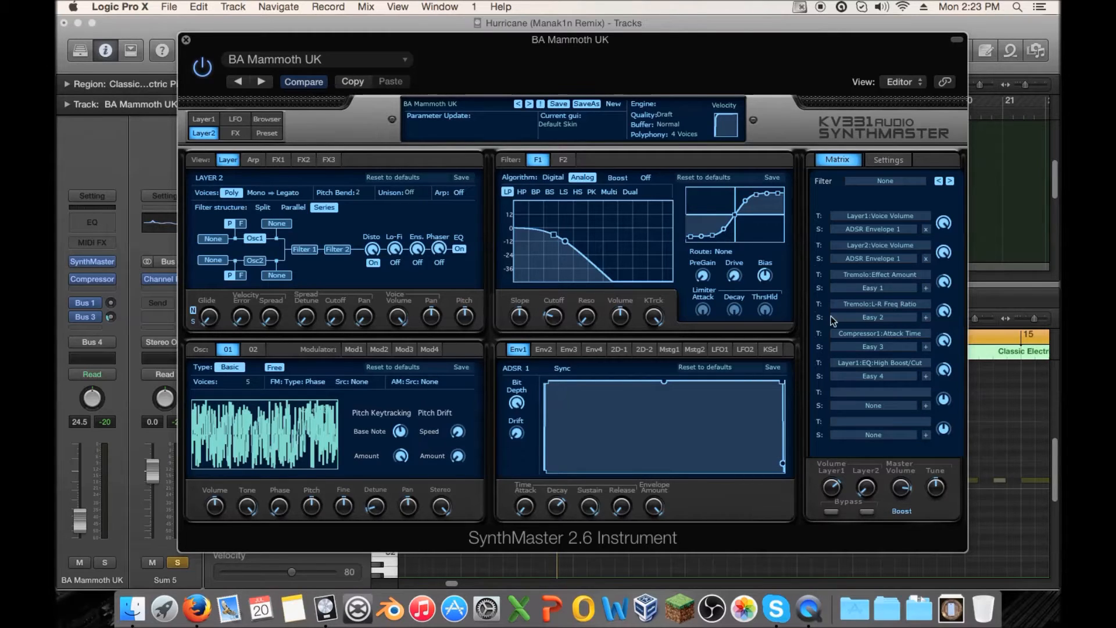
pyautogui.click(704, 351)
pyautogui.click(520, 348)
# - Compare the bass with the synth's Bus 1 Tremolo effect bypassed and enabled during playback
pyautogui.click(235, 134)
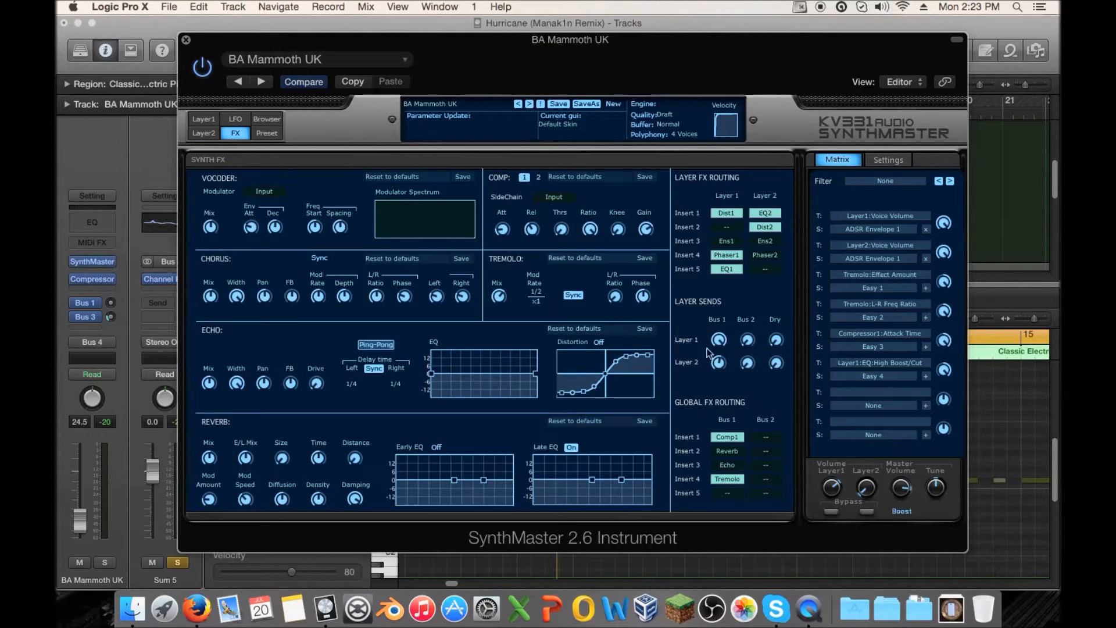
pyautogui.click(725, 479)
pyautogui.press('space')
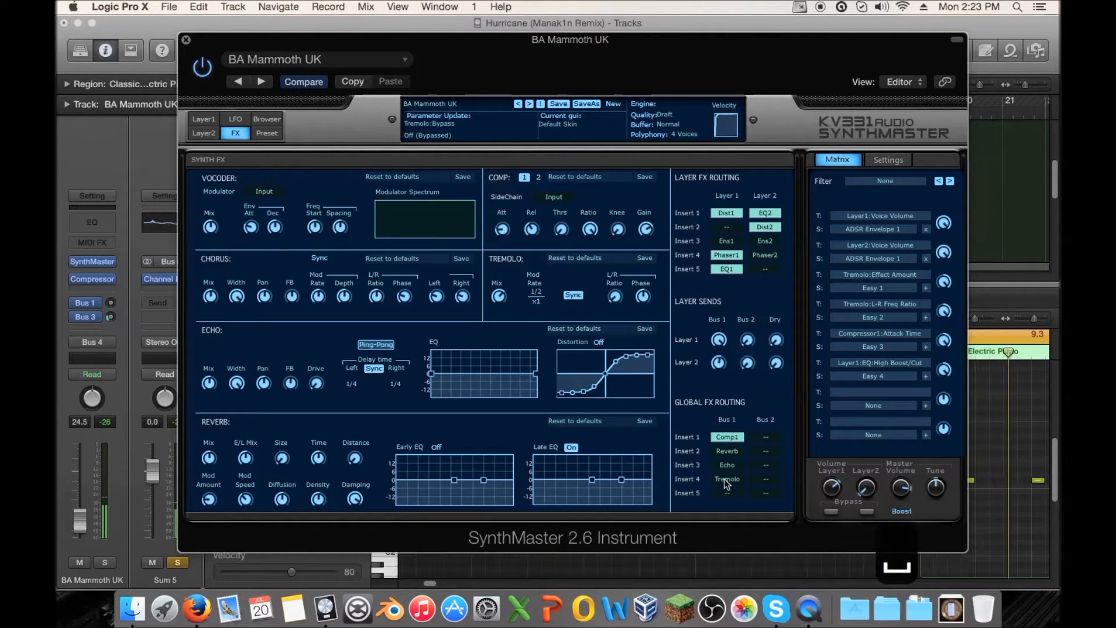
pyautogui.click(727, 479)
pyautogui.press('space')
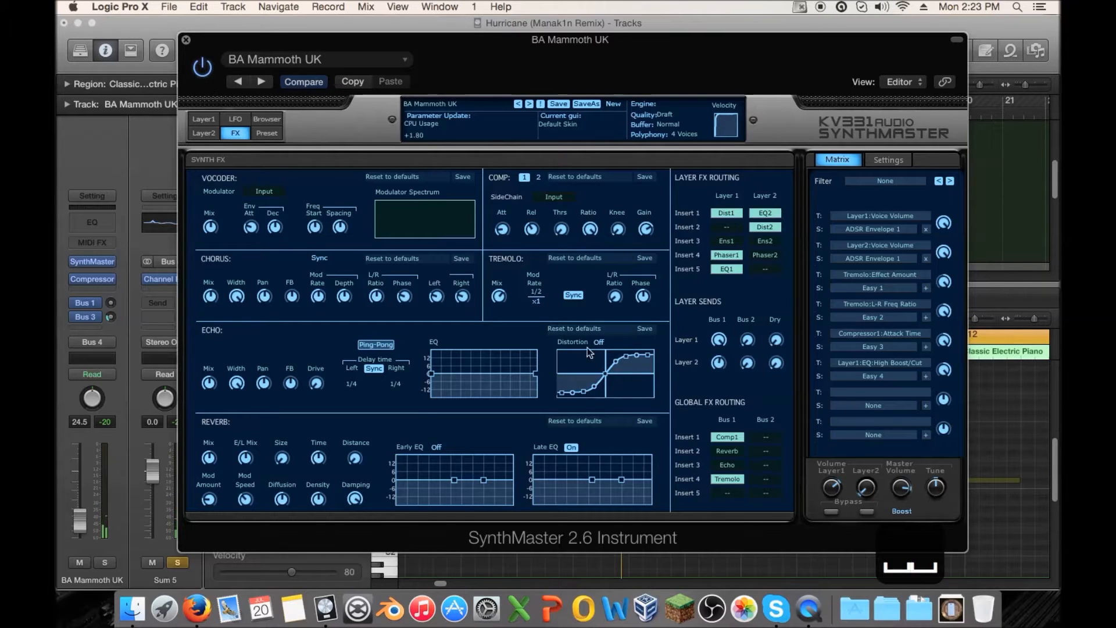
# - Move the synth window aside, unmute the lower BA Mammoth UK track, and solo both BA Mammoth UK tracks
pyautogui.moveTo(222, 50); pyautogui.dragTo(690, 82)
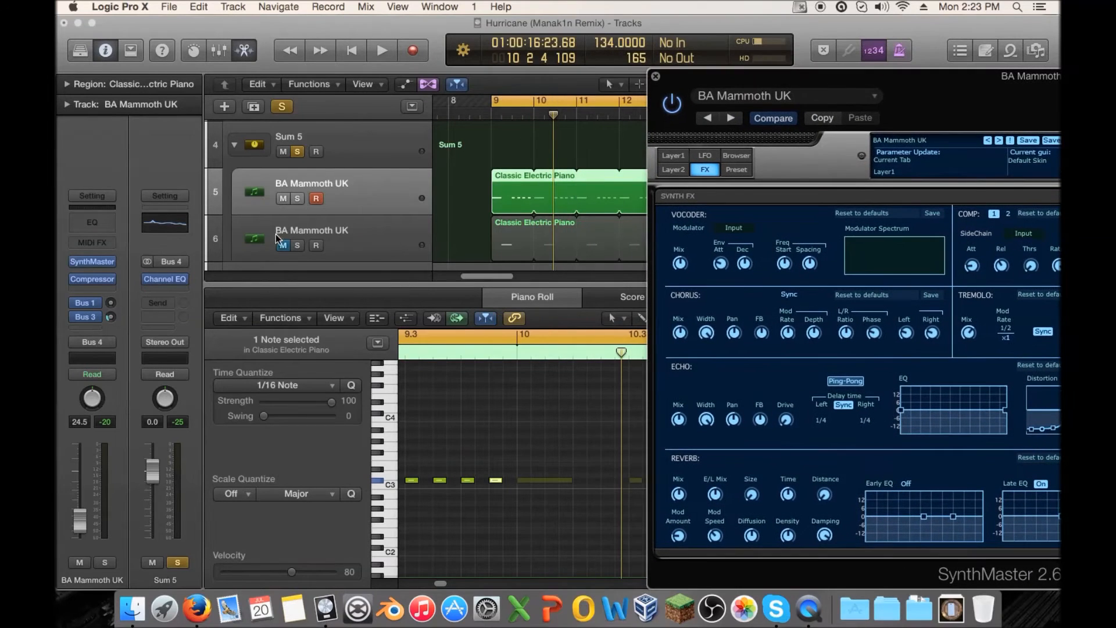
pyautogui.click(283, 245)
pyautogui.click(297, 199)
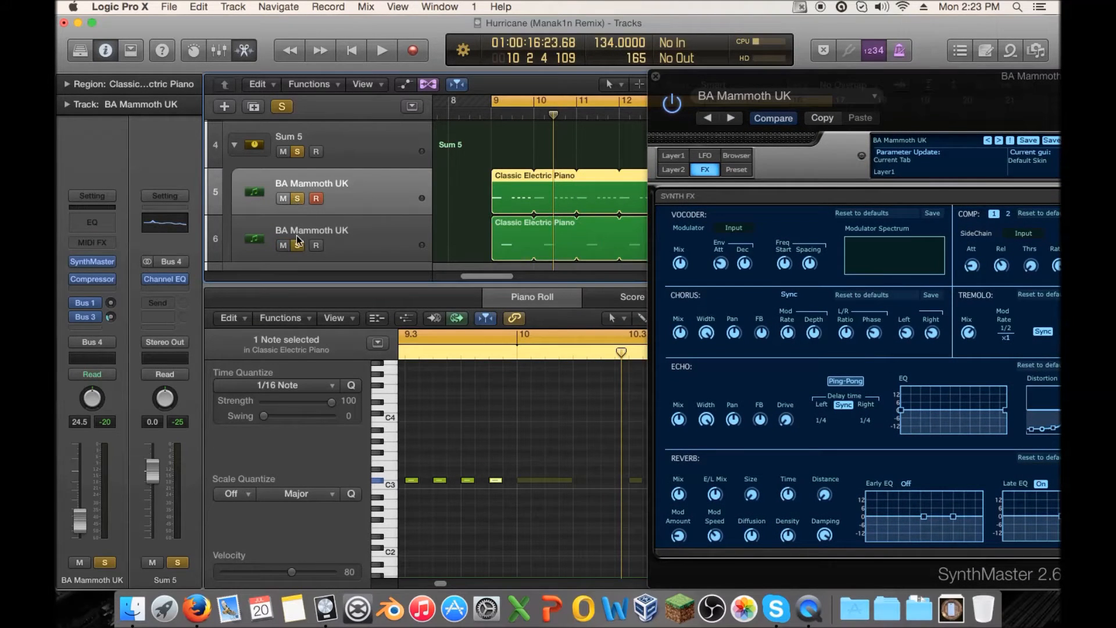
# - Audition the two soloed BA Mammoth UK tracks, then turn off all soloing, hide the synth window, and play the full mix
pyautogui.press('space')
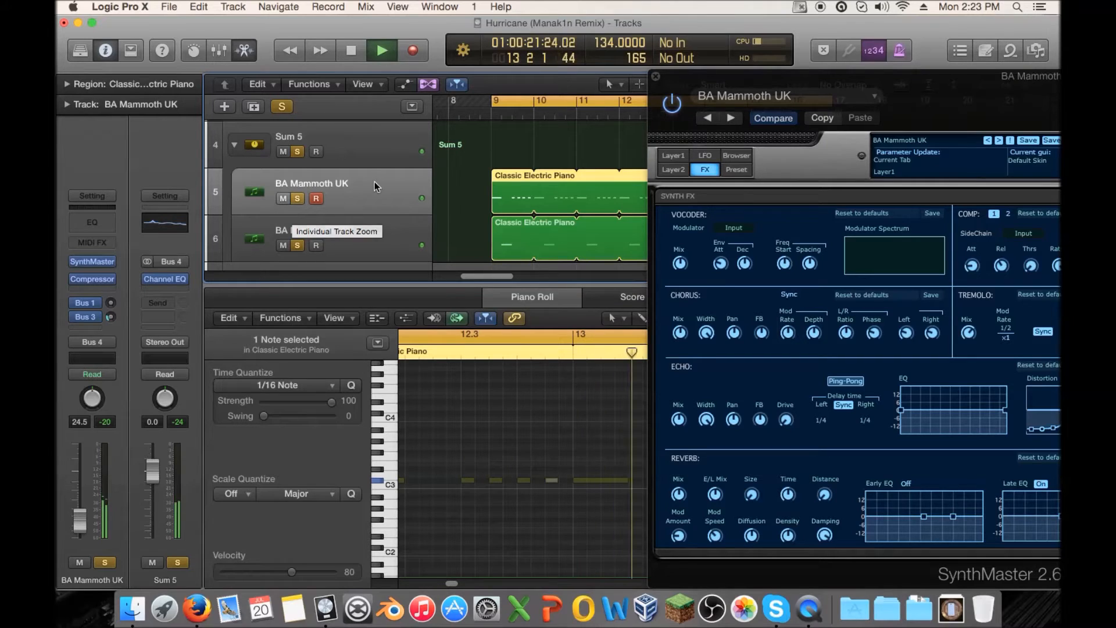
pyautogui.press('space')
pyautogui.click(298, 152)
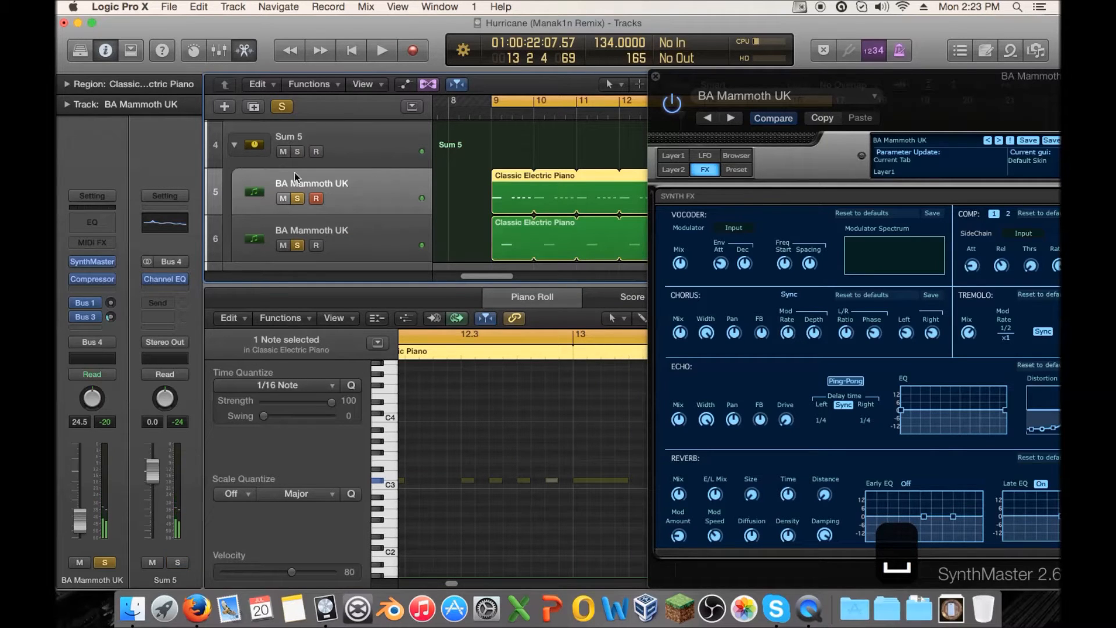
pyautogui.press('v')
pyautogui.press('space')
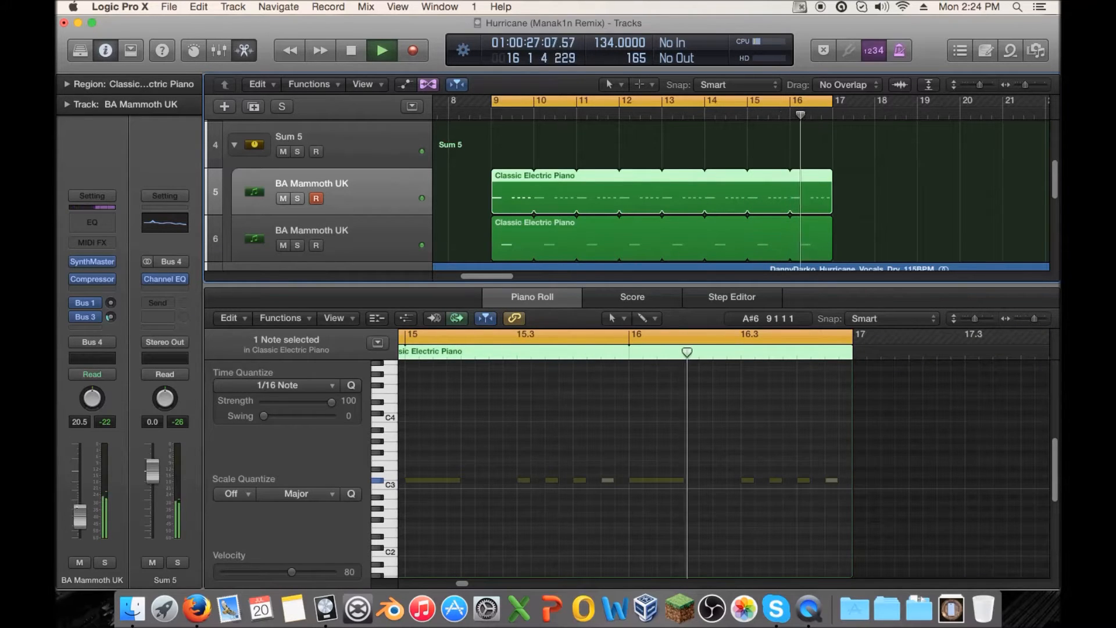
# - On the lower BA Mammoth UK track, reduce Layer 2's Bus 1 send in SynthMaster's effects to about 75 and audition it
pyautogui.click(349, 246)
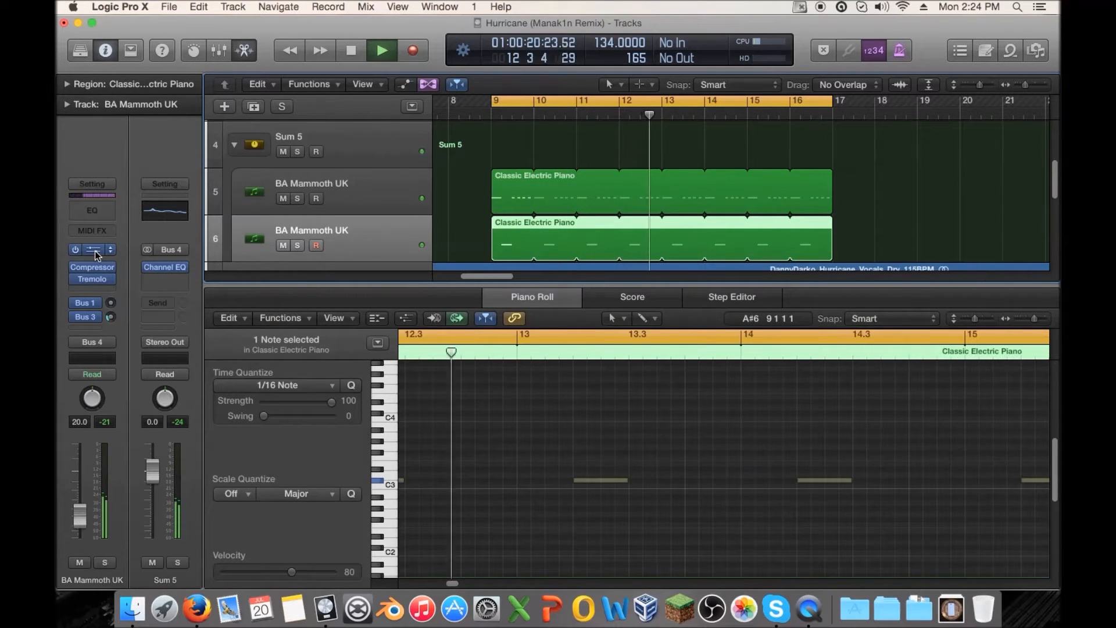
pyautogui.press('space')
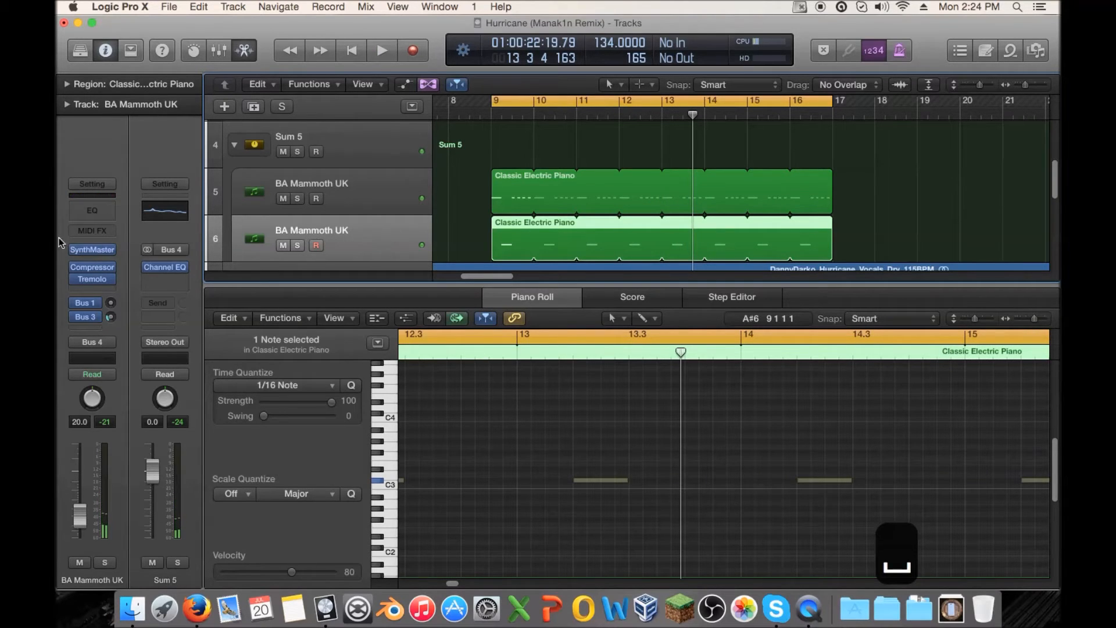
pyautogui.click(92, 249)
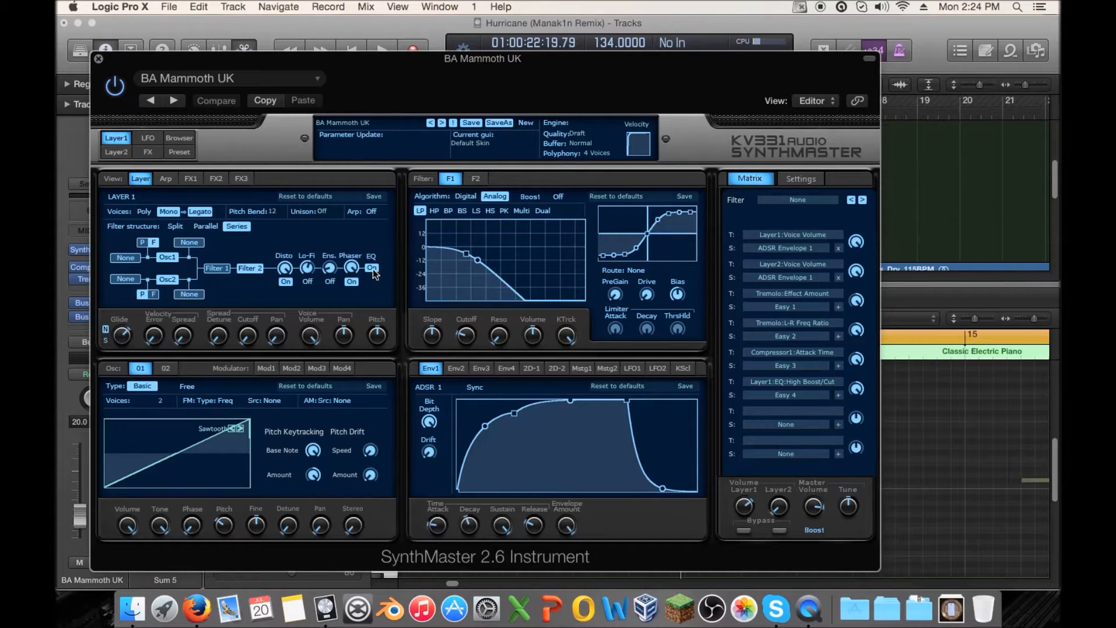
pyautogui.click(149, 152)
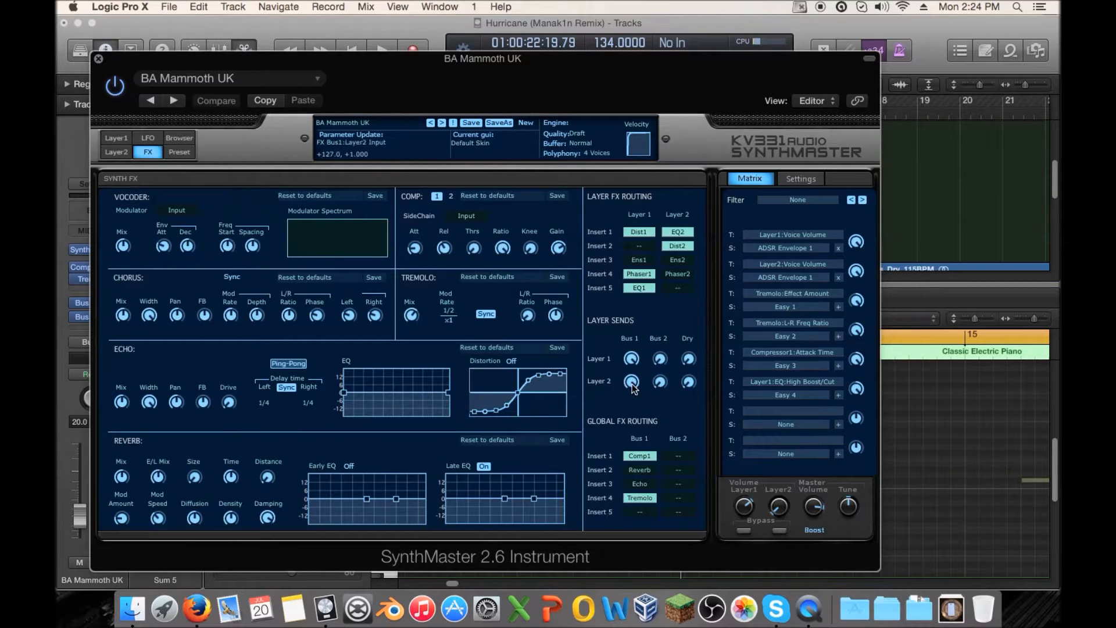
pyautogui.moveTo(634, 388); pyautogui.dragTo(637, 473)
pyautogui.press('space')
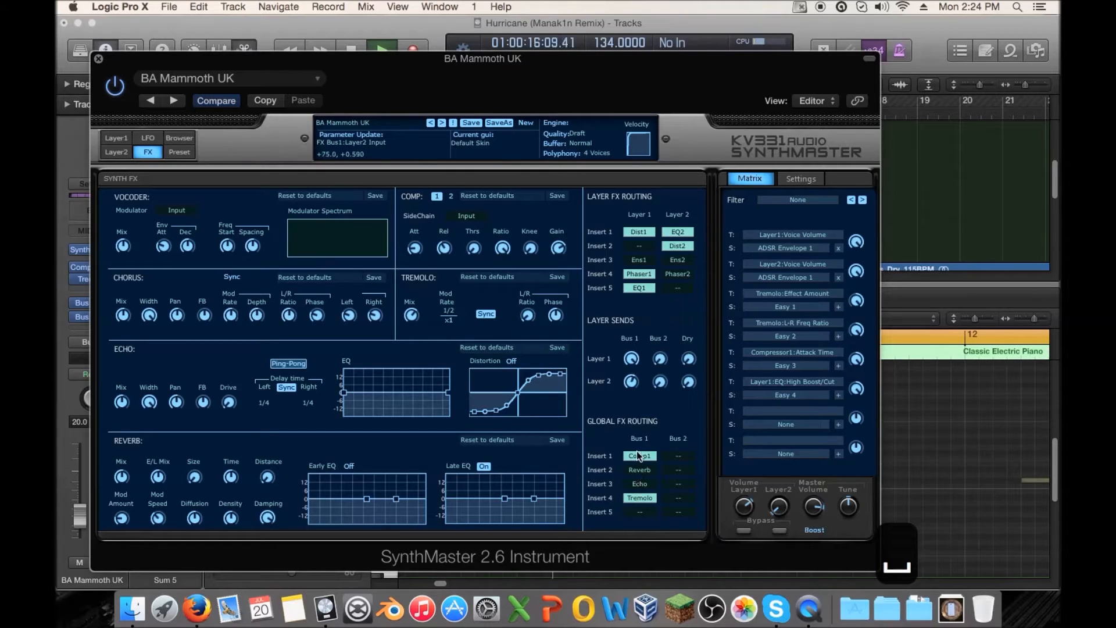
pyautogui.moveTo(637, 454); pyautogui.dragTo(638, 451)
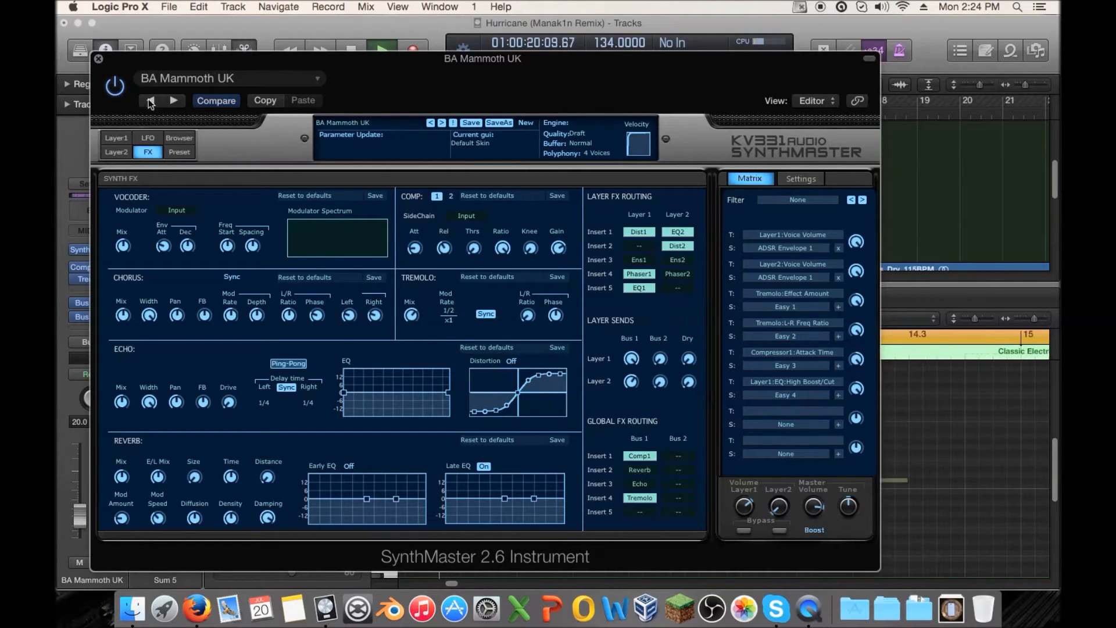
pyautogui.click(99, 59)
pyautogui.press('space')
# - Solo the upper BA Mammoth UK track and bring its full SynthMaster window into view during playback
pyautogui.click(320, 185)
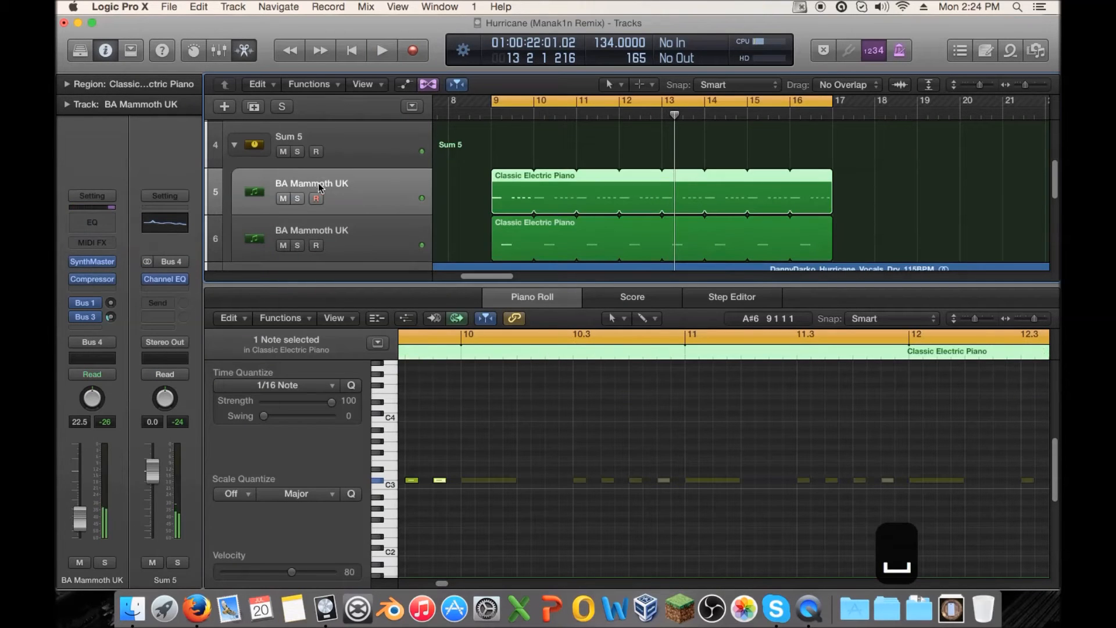
pyautogui.click(298, 198)
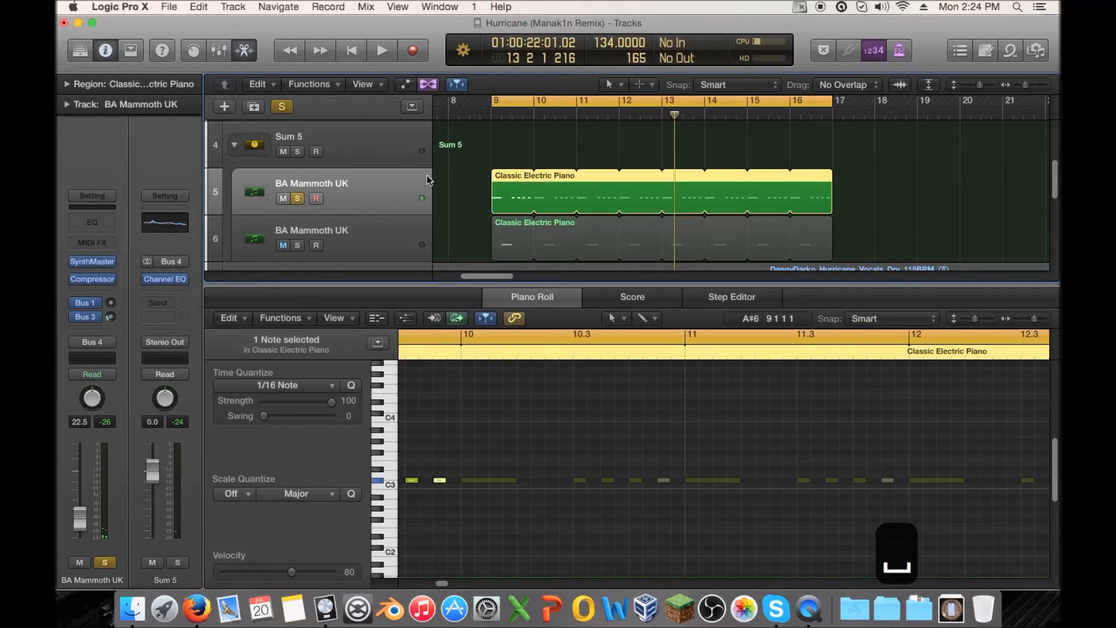
pyautogui.press('space')
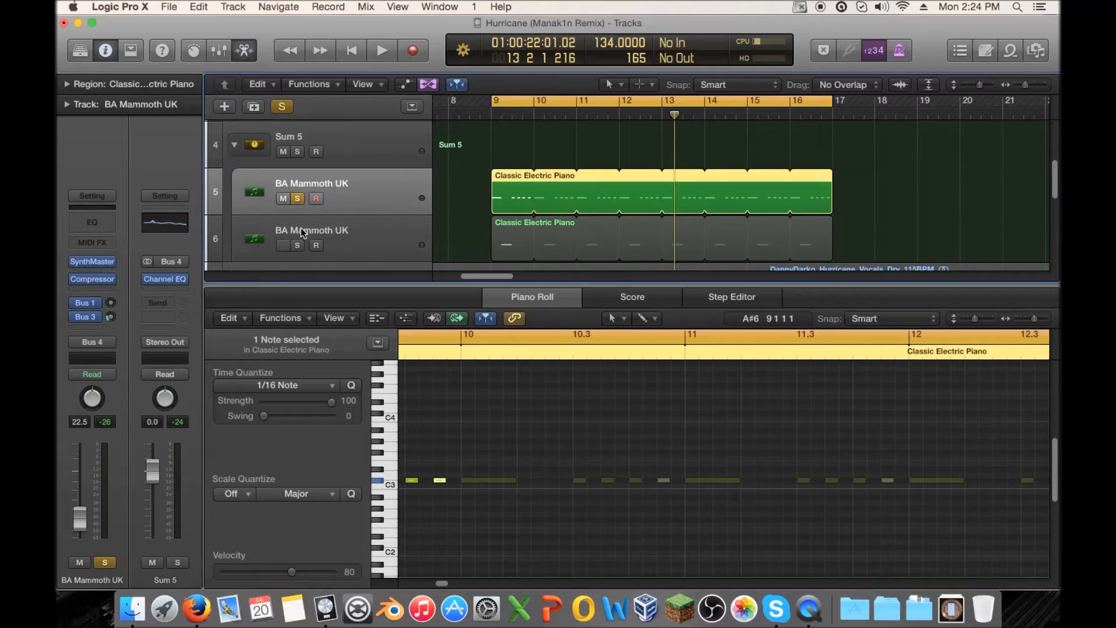
pyautogui.click(98, 263)
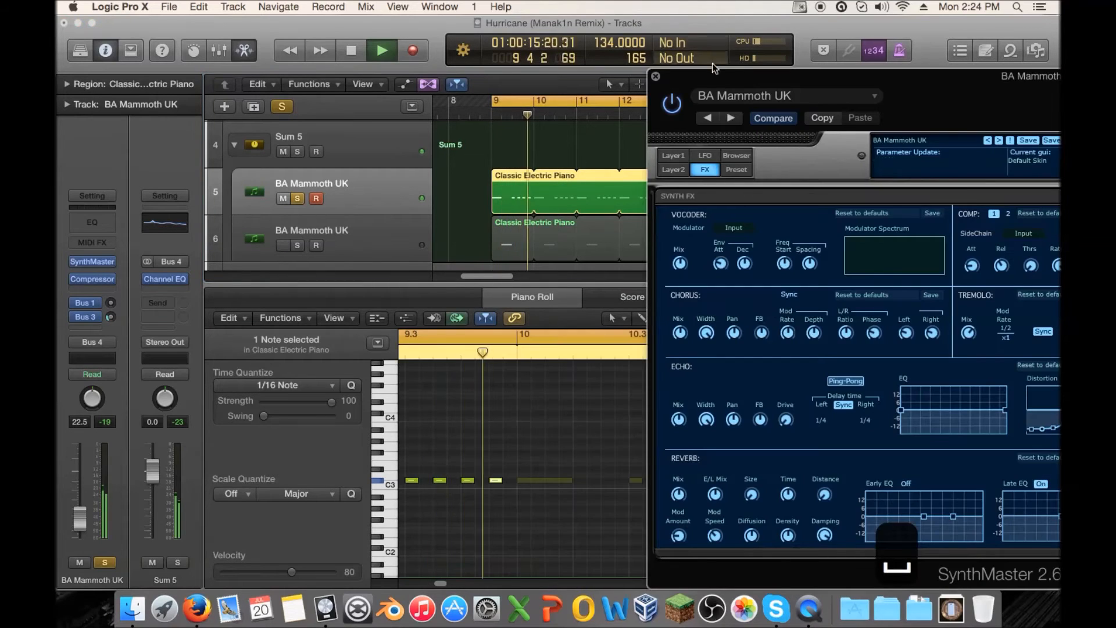
pyautogui.moveTo(694, 81); pyautogui.dragTo(319, 44)
# - Pan Layer 1's oscillator 1 to about -0.185 and oscillator 2 to about 0.174 while auditioning the bass
pyautogui.click(296, 118)
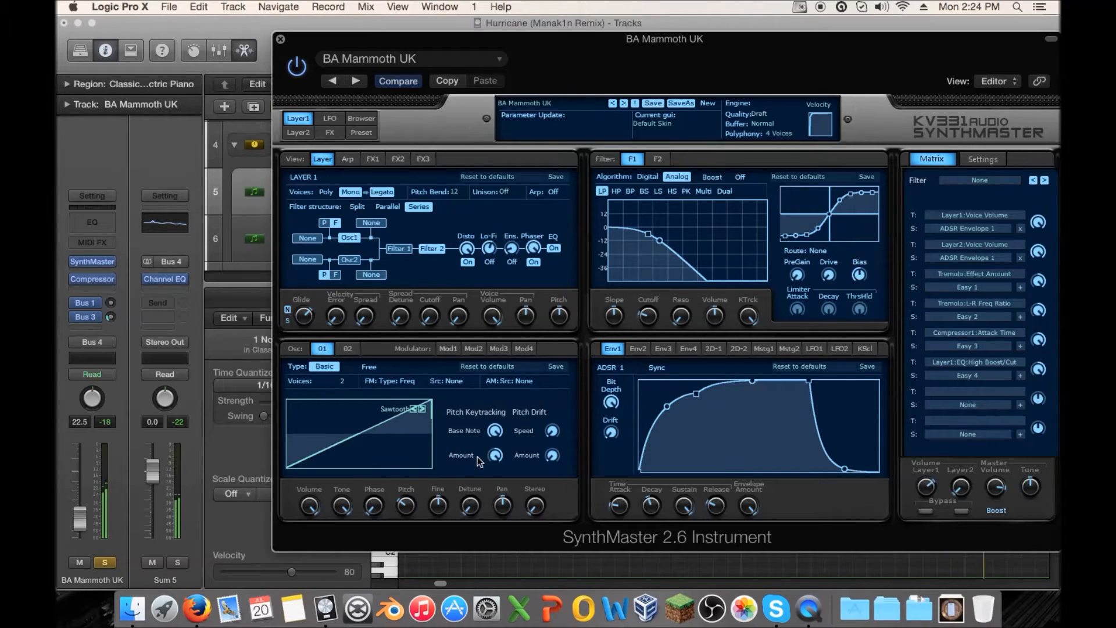
pyautogui.click(346, 349)
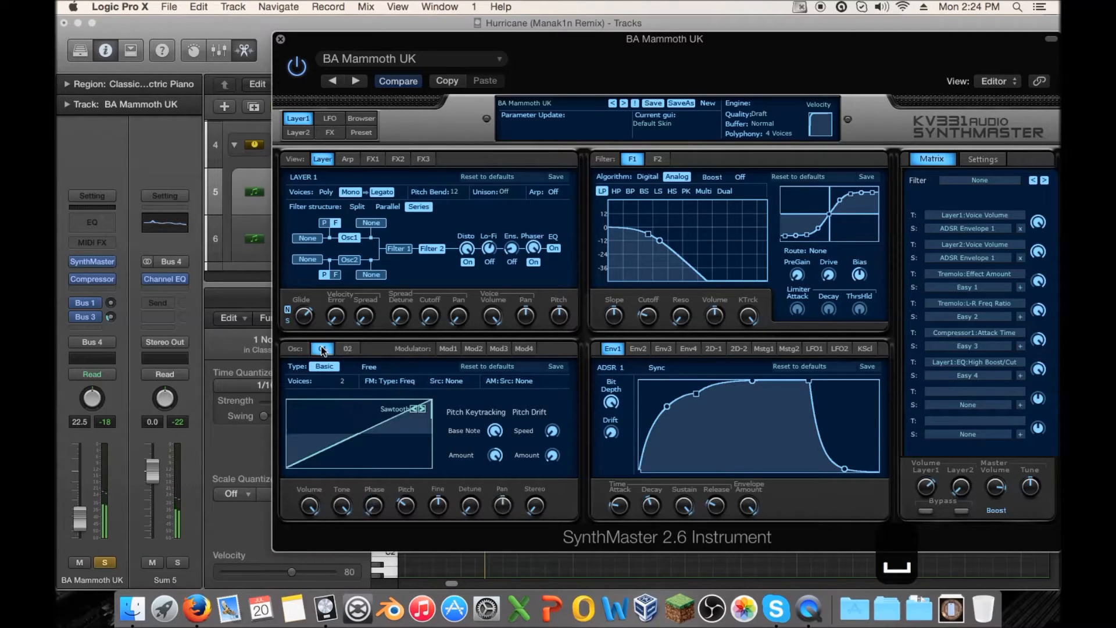
pyautogui.click(323, 348)
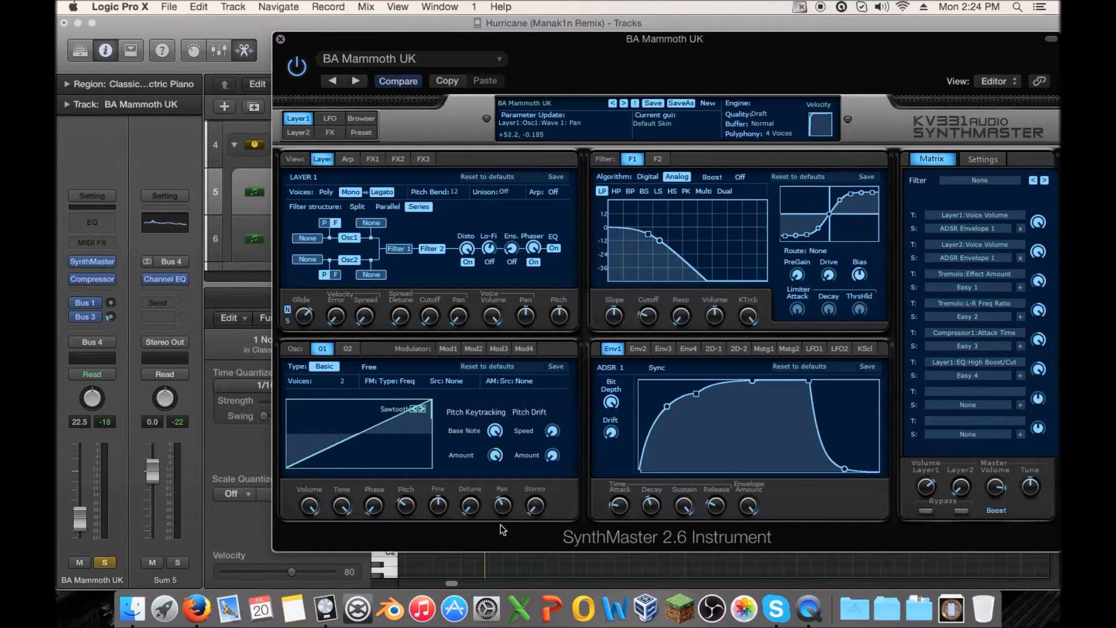
pyautogui.click(348, 349)
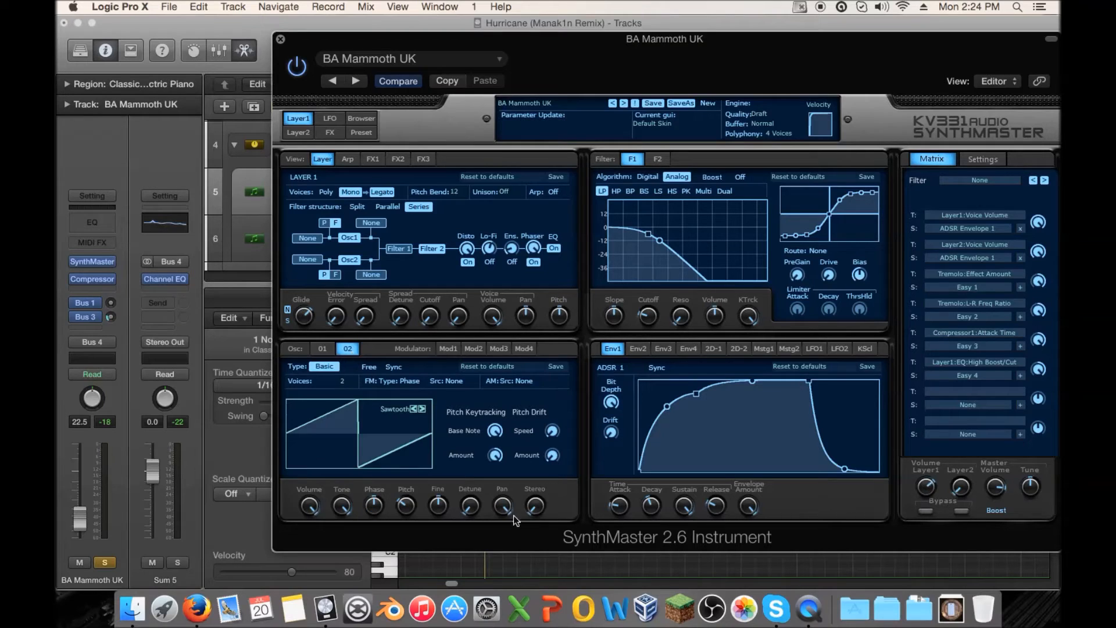
pyautogui.press('space')
pyautogui.moveTo(504, 520); pyautogui.dragTo(504, 518)
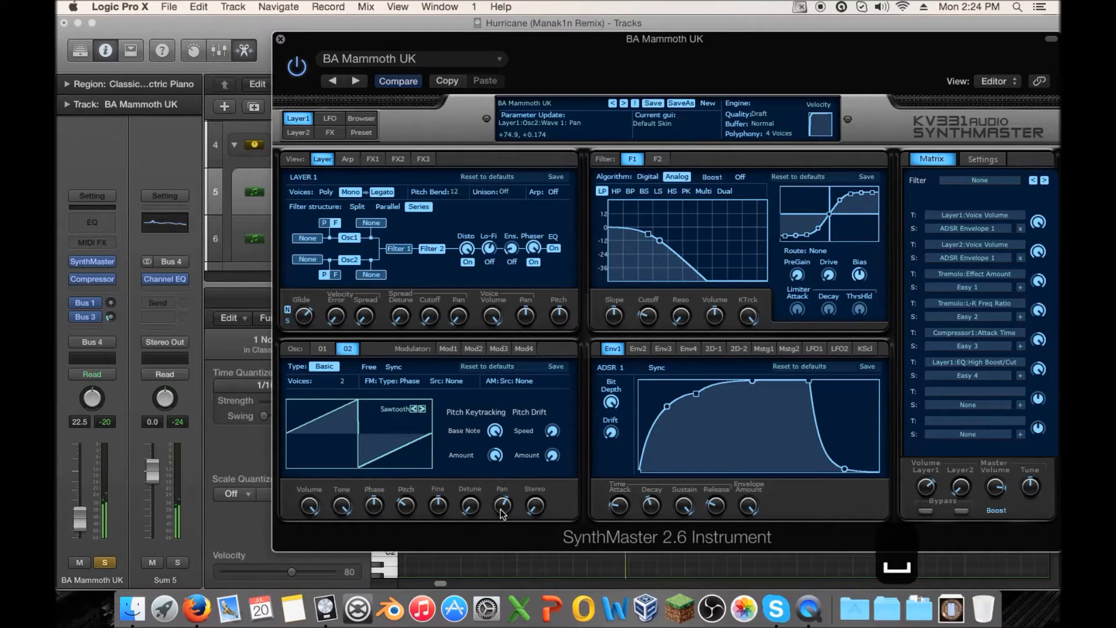
# - Compare Layer 1's two oscillators by bypassing them one at a time during playback
pyautogui.click(349, 260)
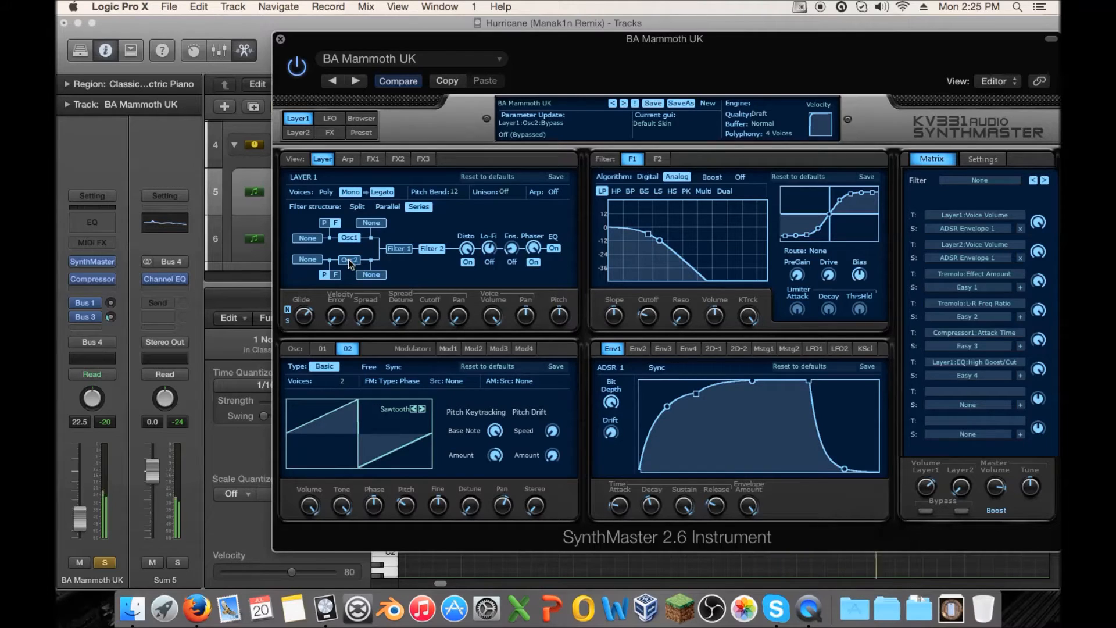
pyautogui.click(348, 241)
pyautogui.press('space')
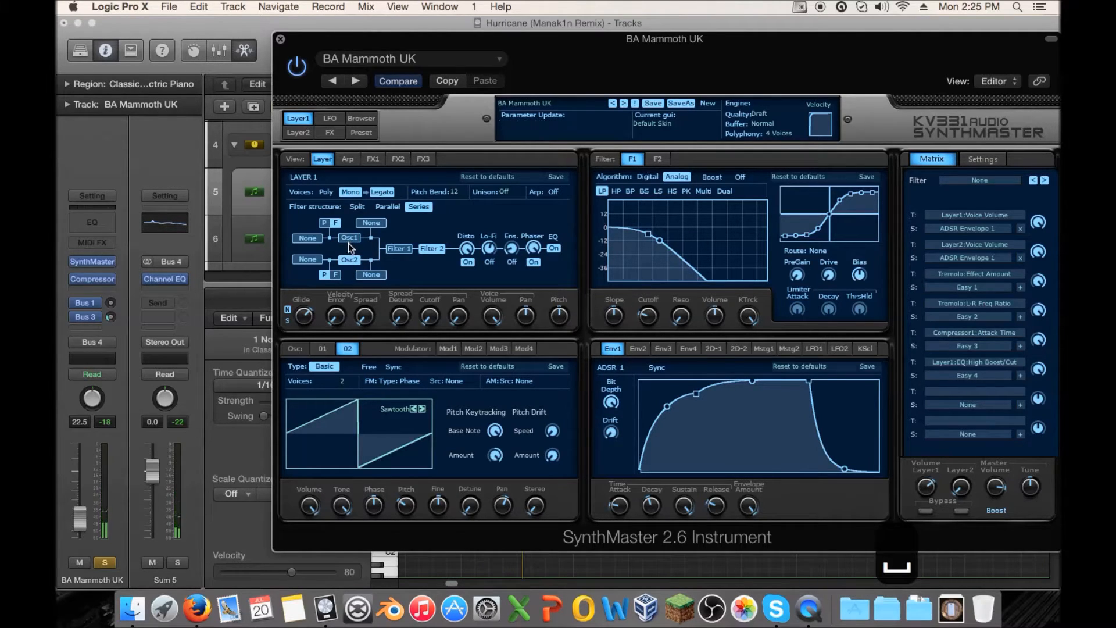
pyautogui.click(347, 260)
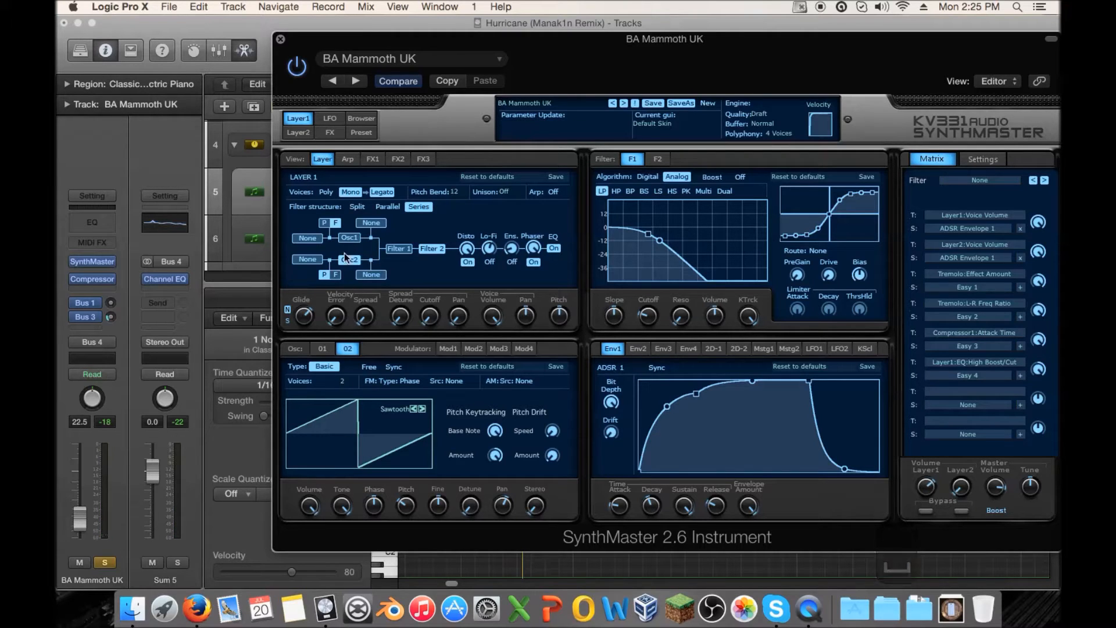
# - Examine the waveform and knob settings of Layer 1's oscillator 1 against those of oscillator 2
pyautogui.click(327, 351)
pyautogui.click(347, 351)
pyautogui.click(333, 353)
pyautogui.click(343, 351)
pyautogui.click(324, 351)
pyautogui.click(341, 352)
pyautogui.click(322, 350)
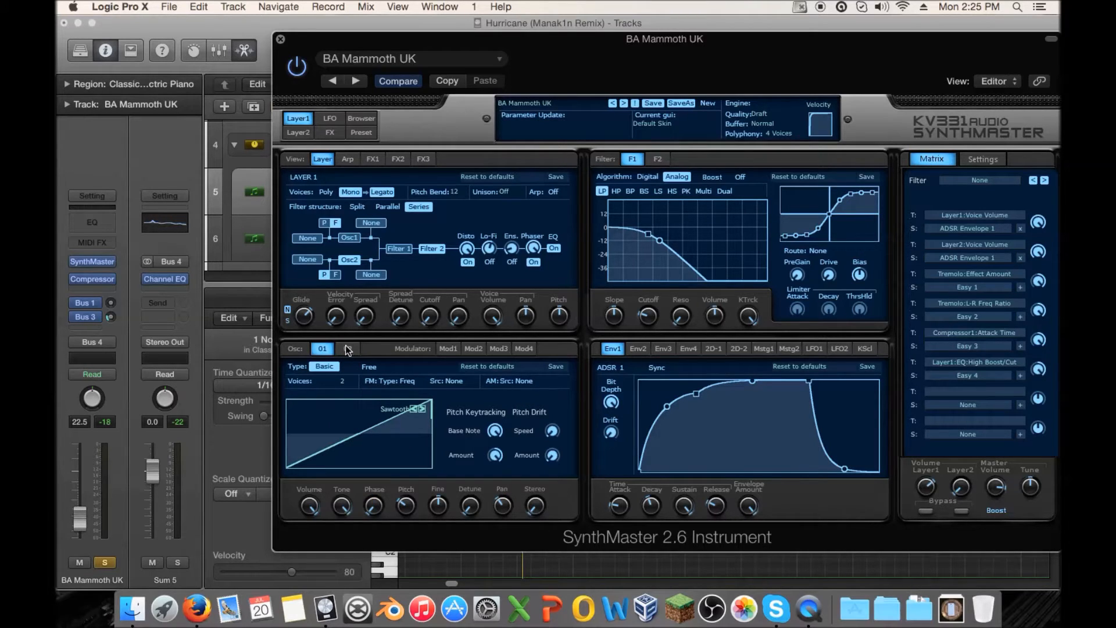
pyautogui.click(347, 349)
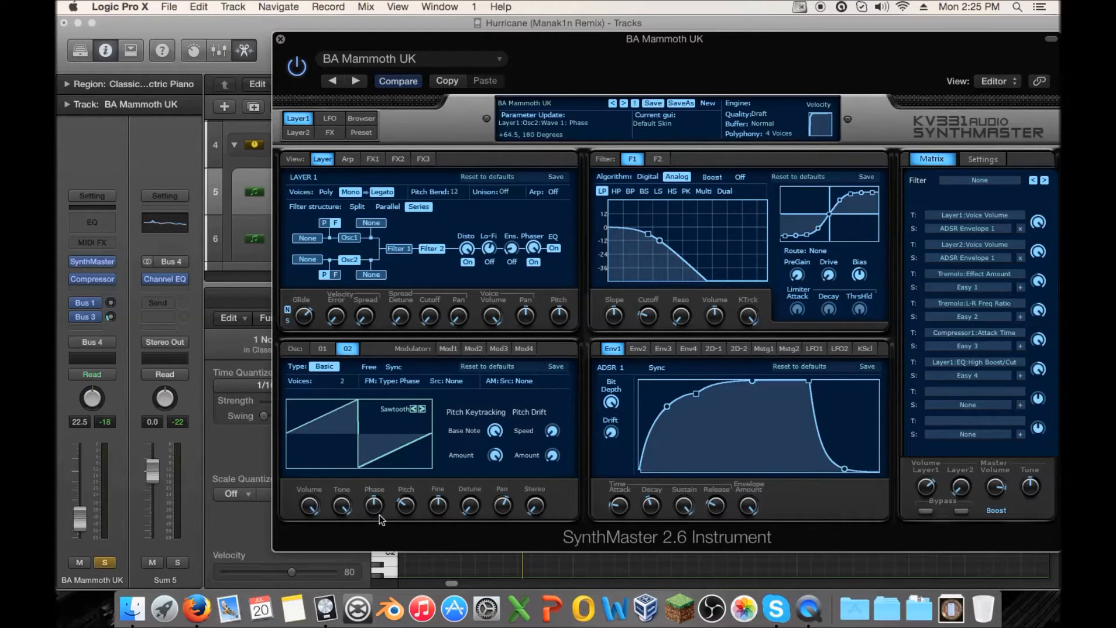
# - Try Layer 1 oscillator 2's phase at about 42 degrees during playback, then restore it to its half-cycle setting
pyautogui.moveTo(374, 509); pyautogui.dragTo(368, 573)
pyautogui.press('space')
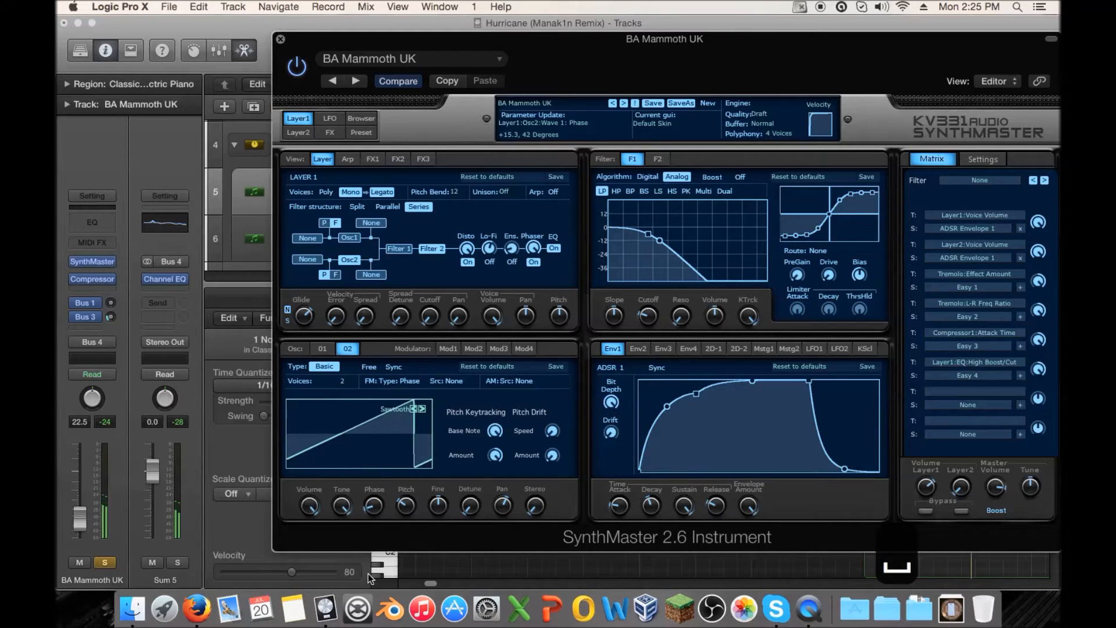
pyautogui.moveTo(379, 507); pyautogui.dragTo(375, 435)
pyautogui.rightClick(374, 503)
pyautogui.click(374, 491)
pyautogui.moveTo(372, 505); pyautogui.dragTo(374, 514)
pyautogui.press('space')
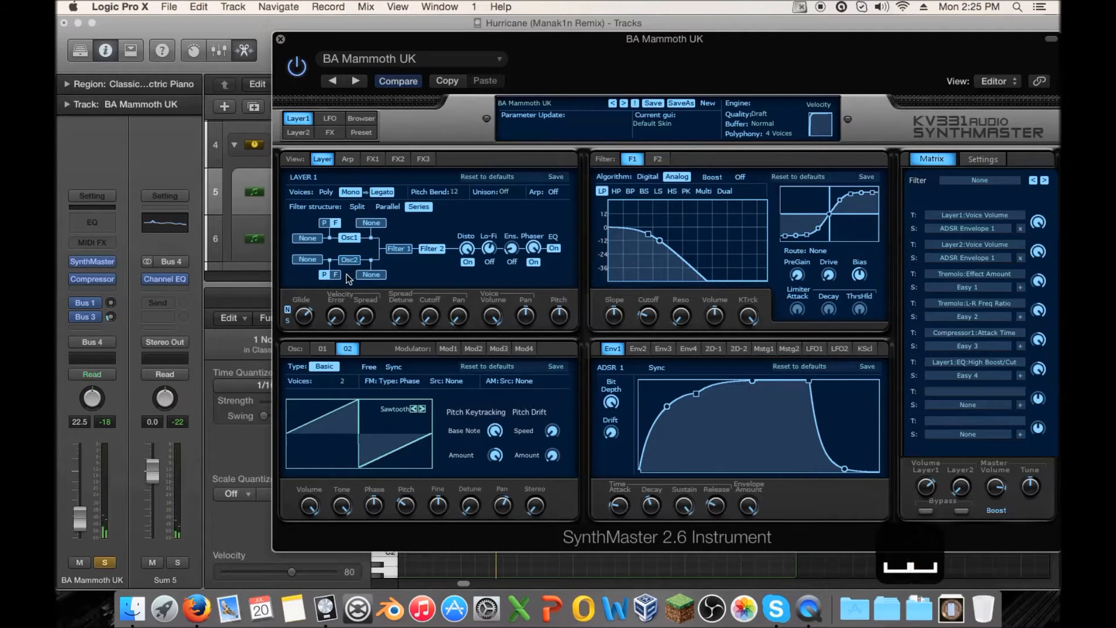
# - Set Layer 1's Unison to 2 voices and adjust its detune and pan spread while auditioning the bass
pyautogui.press('space')
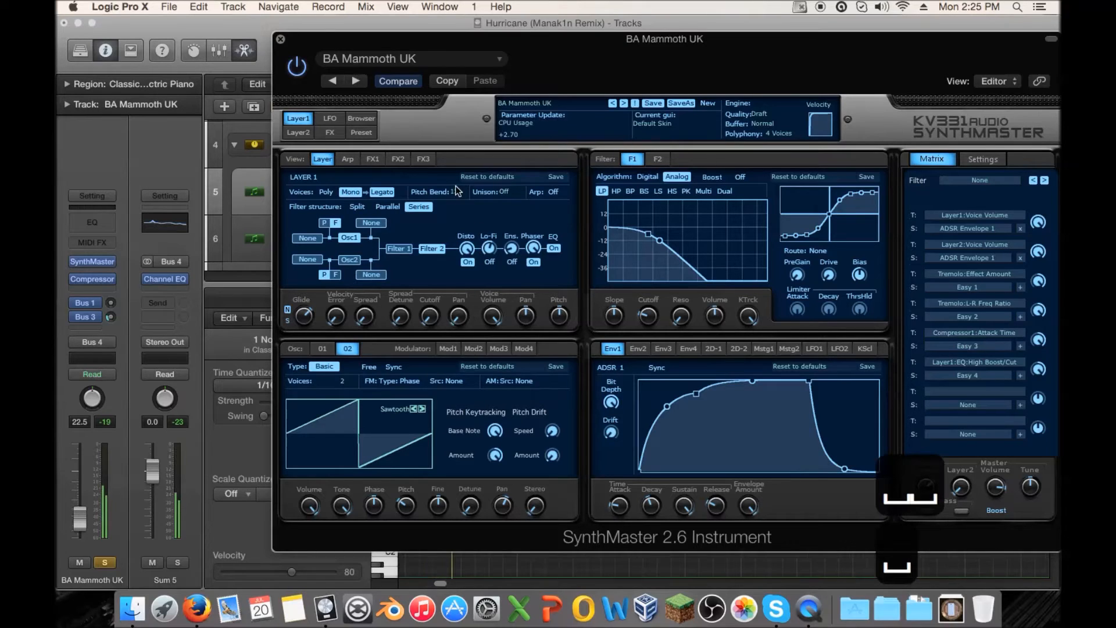
pyautogui.click(505, 192)
pyautogui.click(532, 219)
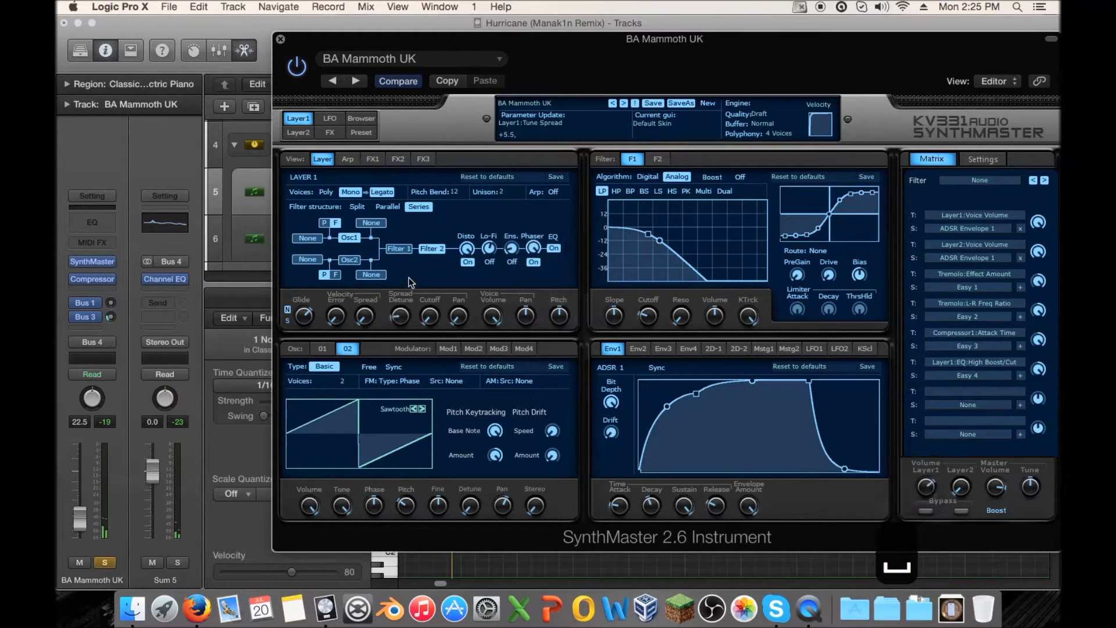
pyautogui.press('space')
pyautogui.moveTo(463, 317); pyautogui.dragTo(462, 317)
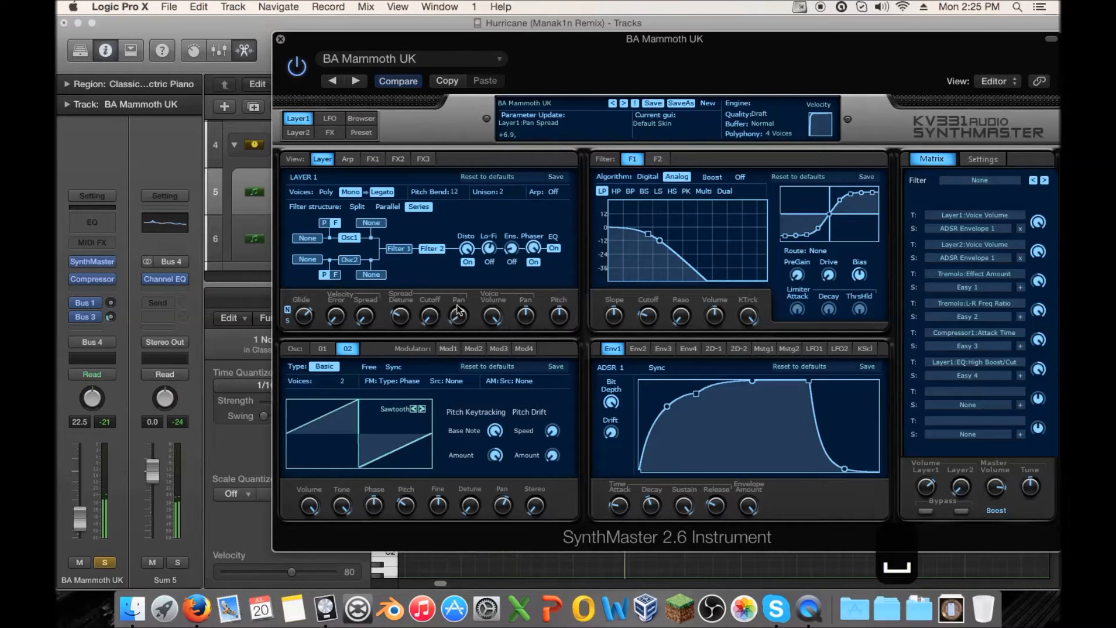
pyautogui.moveTo(459, 297); pyautogui.dragTo(457, 264)
pyautogui.moveTo(401, 318); pyautogui.dragTo(403, 337)
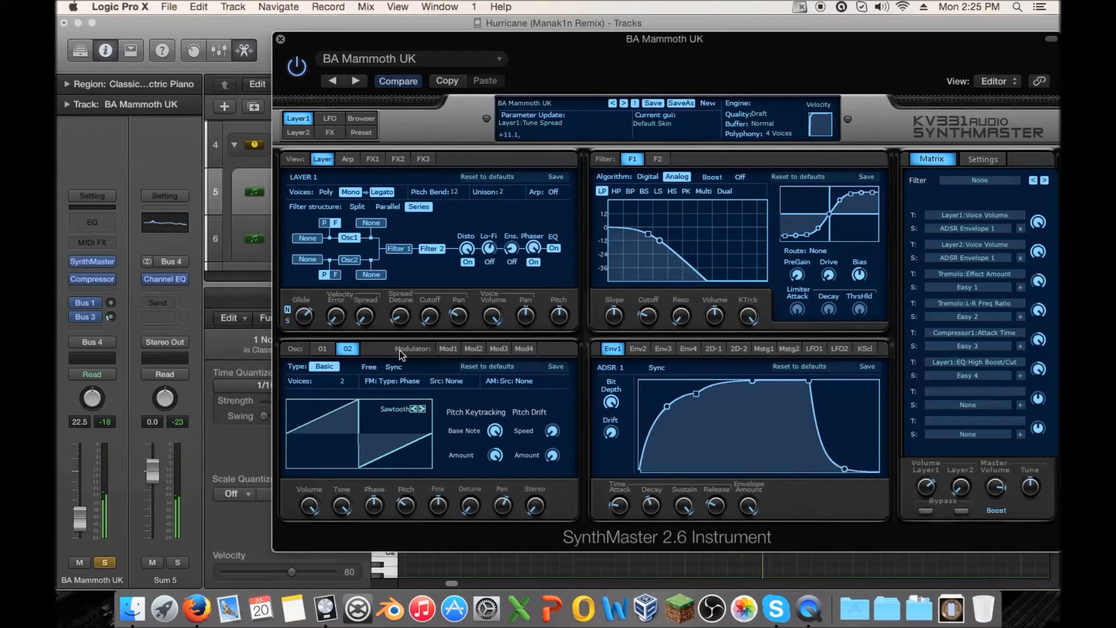
pyautogui.moveTo(399, 350)
pyautogui.mouseDown()
pyautogui.moveTo(399, 371)
pyautogui.moveTo(399, 352)
pyautogui.mouseUp()
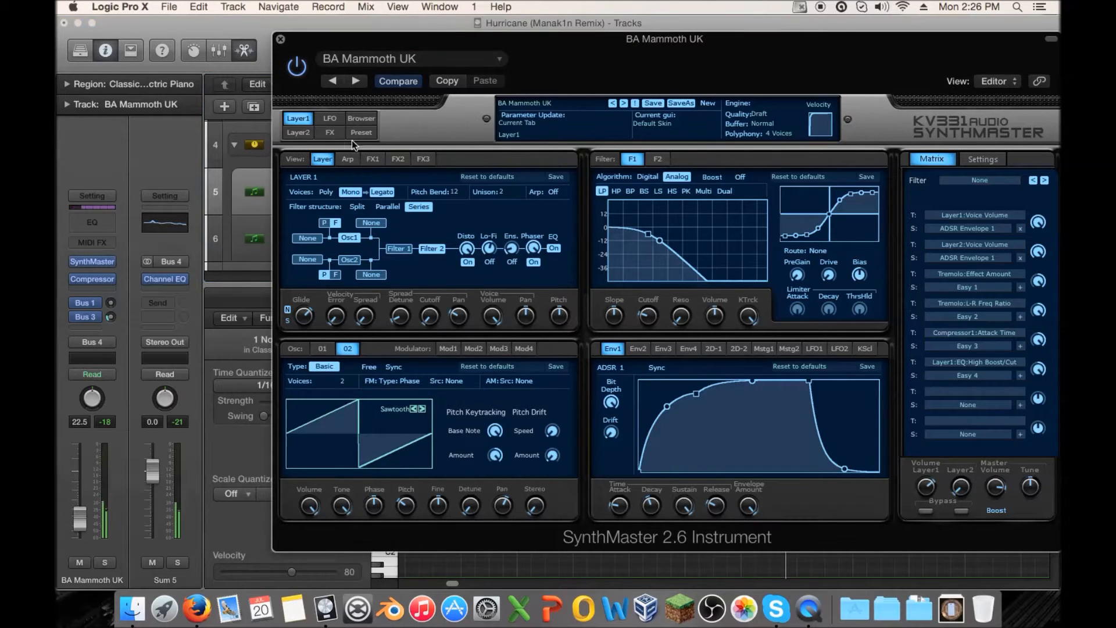
# - Check the synth's effects routing and toggle the Bus 1 Tremolo insert during playback
pyautogui.click(333, 133)
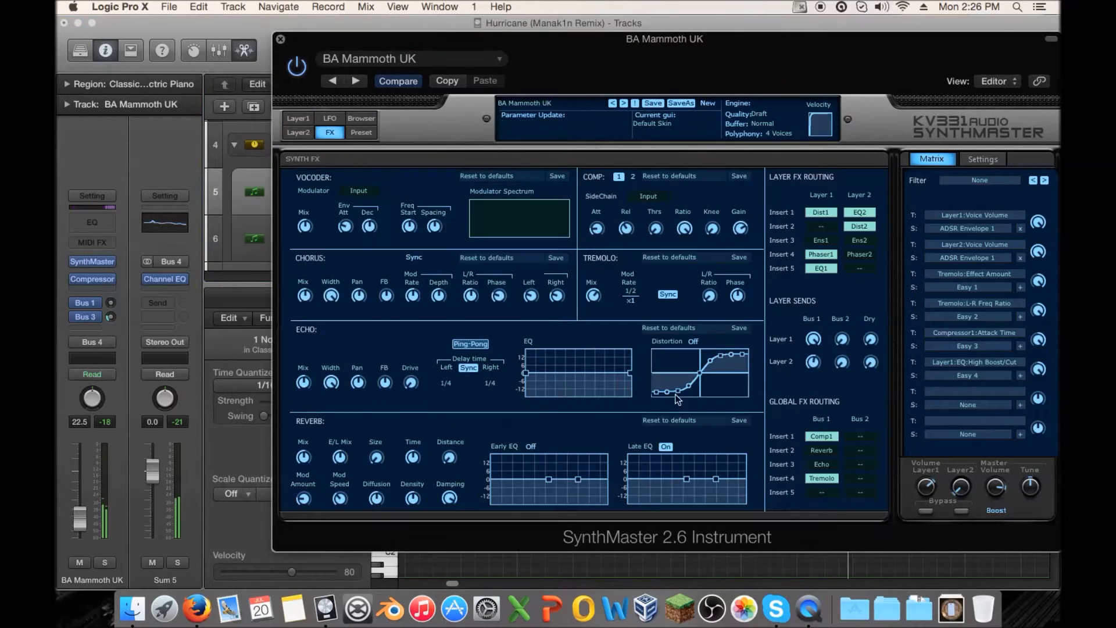
pyautogui.click(815, 482)
pyautogui.press('space')
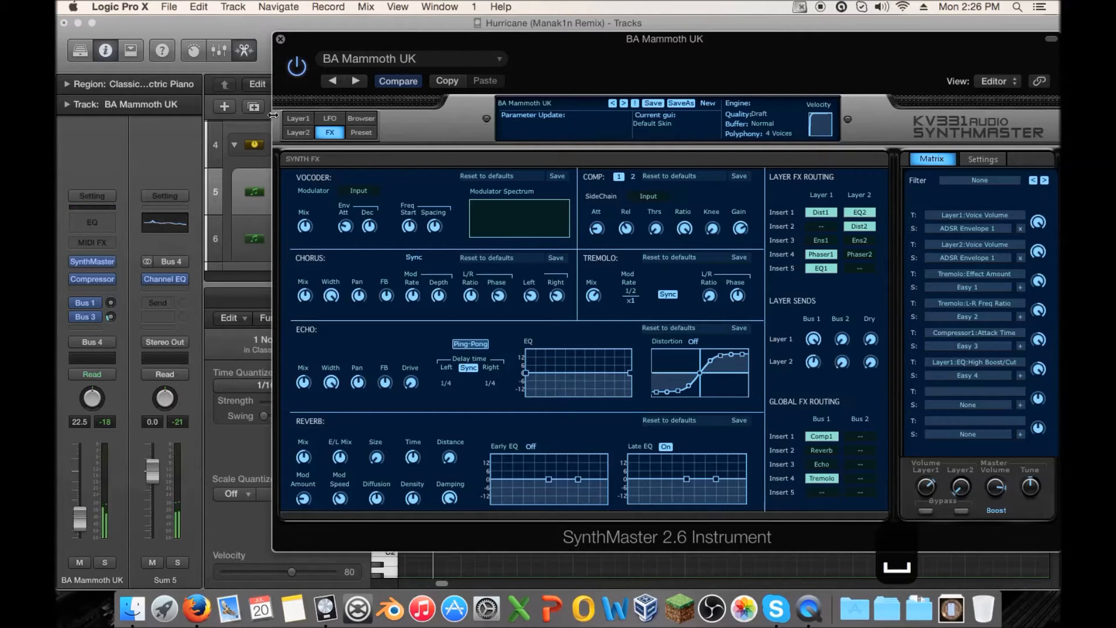
# - Turn Layer 1's Unison off, audition the bass, close the synth window, and unsolo the upper BA Mammoth UK track
pyautogui.click(299, 118)
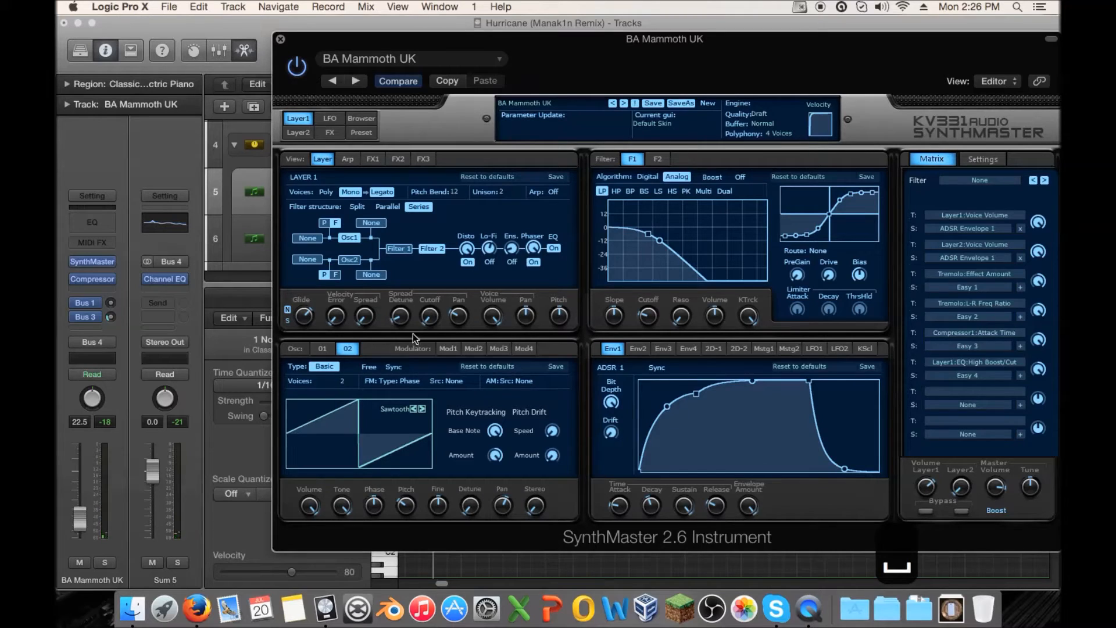
pyautogui.click(493, 191)
pyautogui.click(523, 204)
pyautogui.press('space')
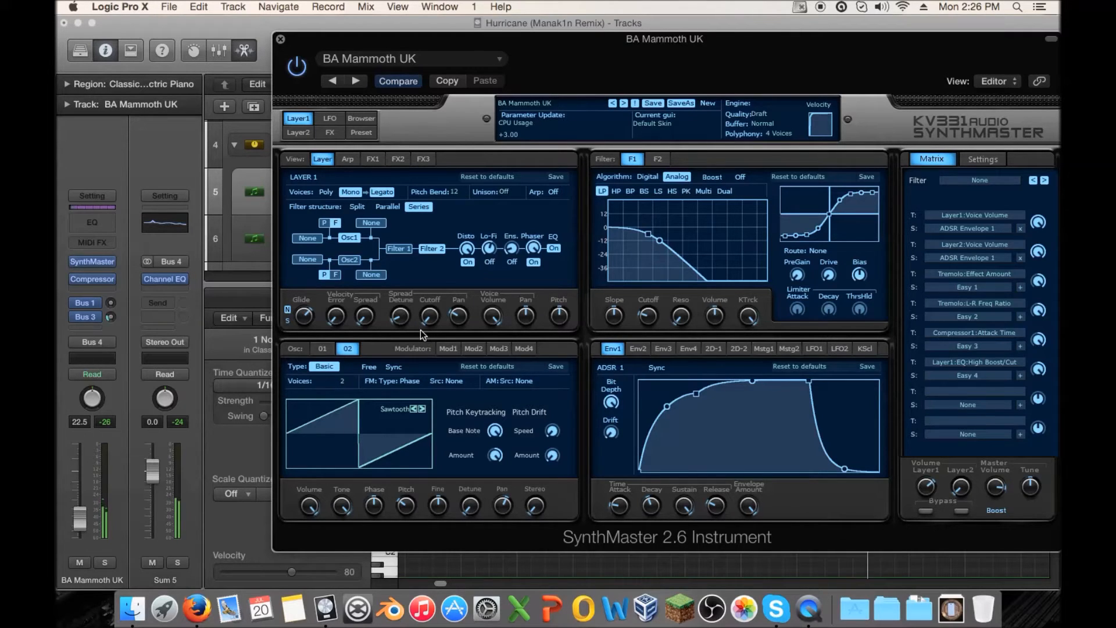
pyautogui.click(281, 39)
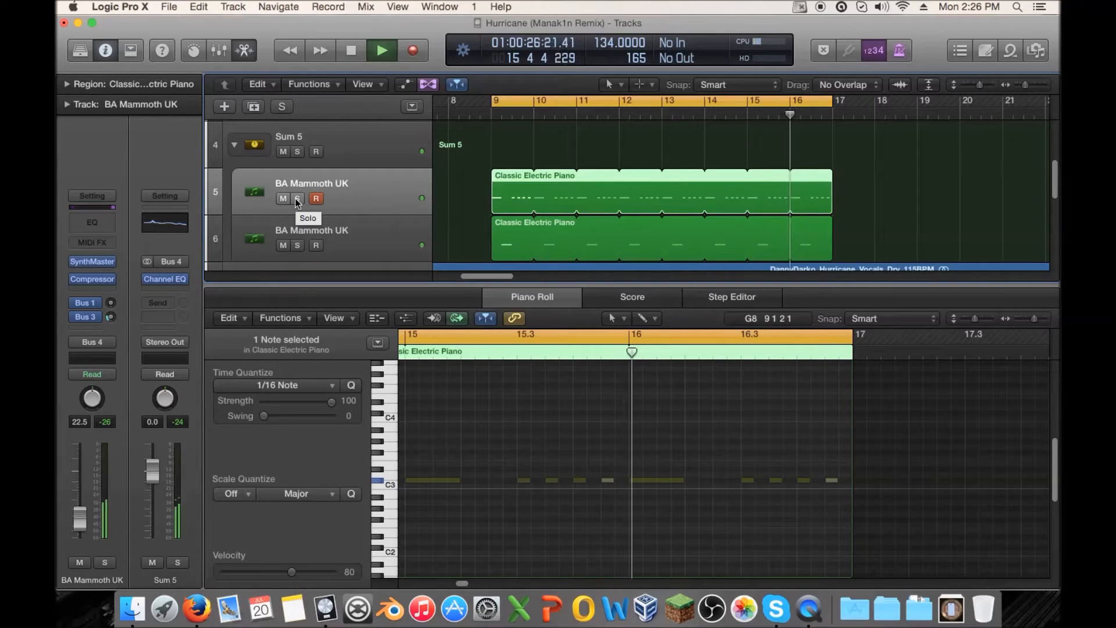
# - Stop playback, duplicate the lower BA Mammoth UK track, and place the duplicate between the two existing bass tracks
pyautogui.press('space')
pyautogui.click(280, 217)
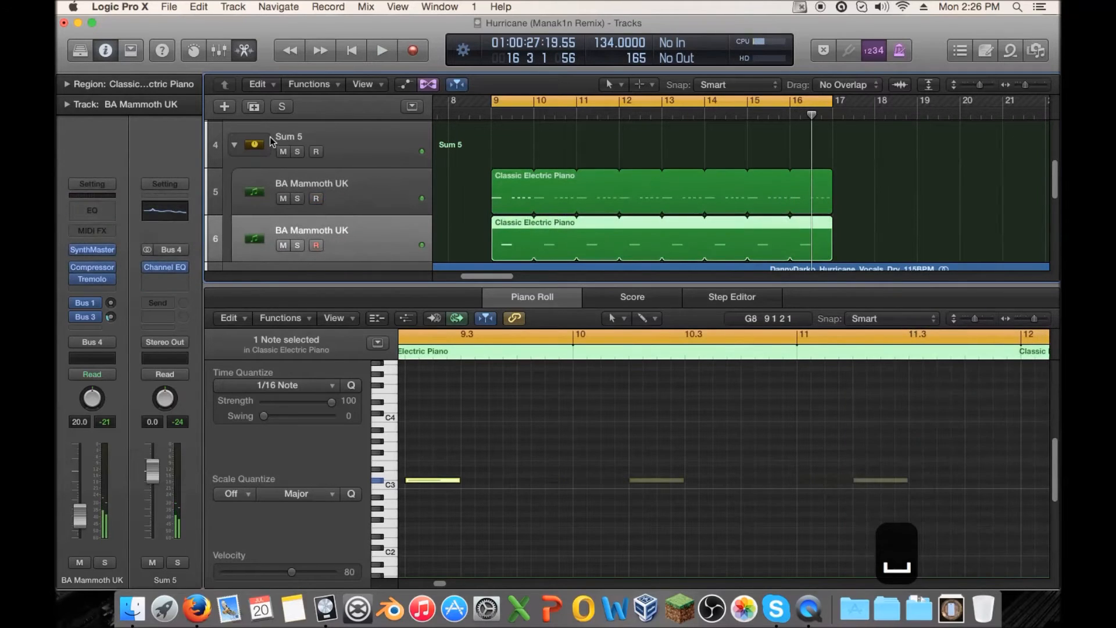
pyautogui.click(251, 202)
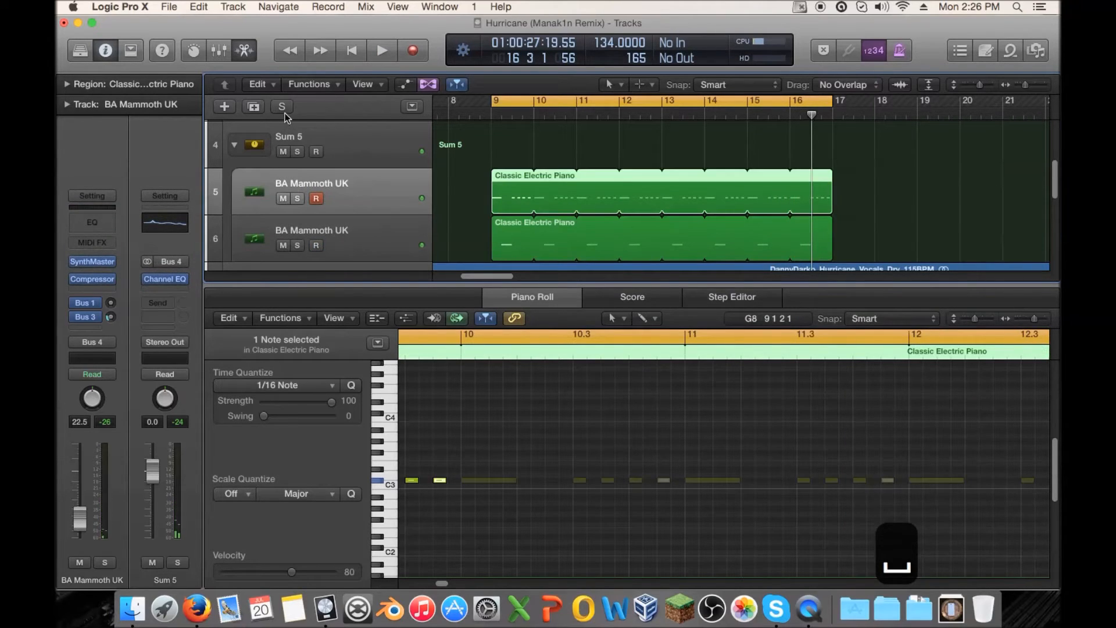
pyautogui.click(255, 106)
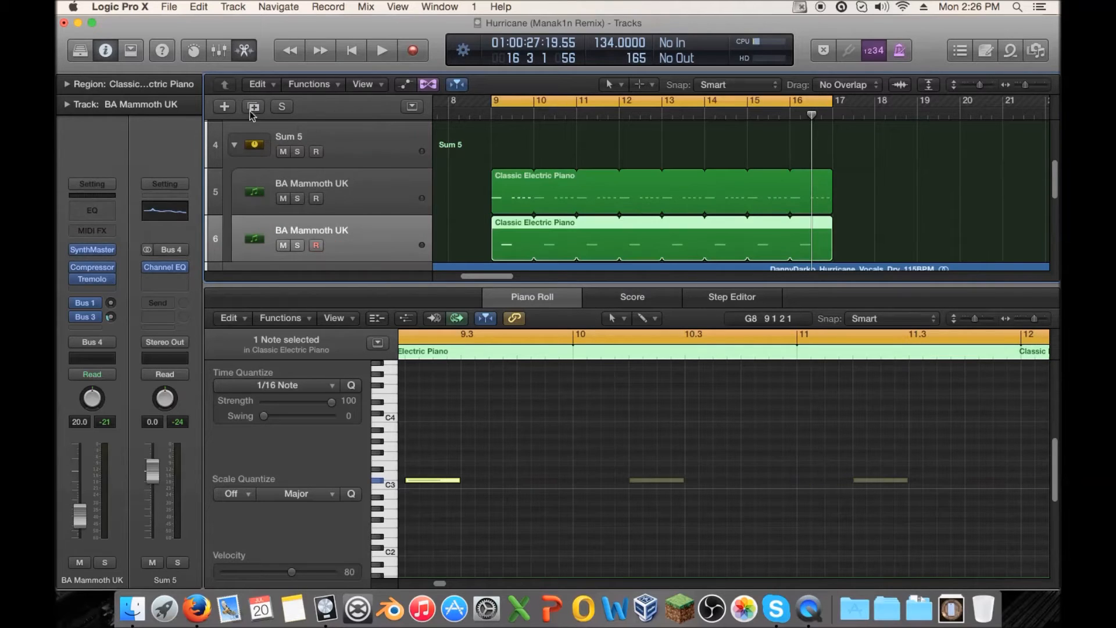
pyautogui.moveTo(284, 242); pyautogui.dragTo(262, 192)
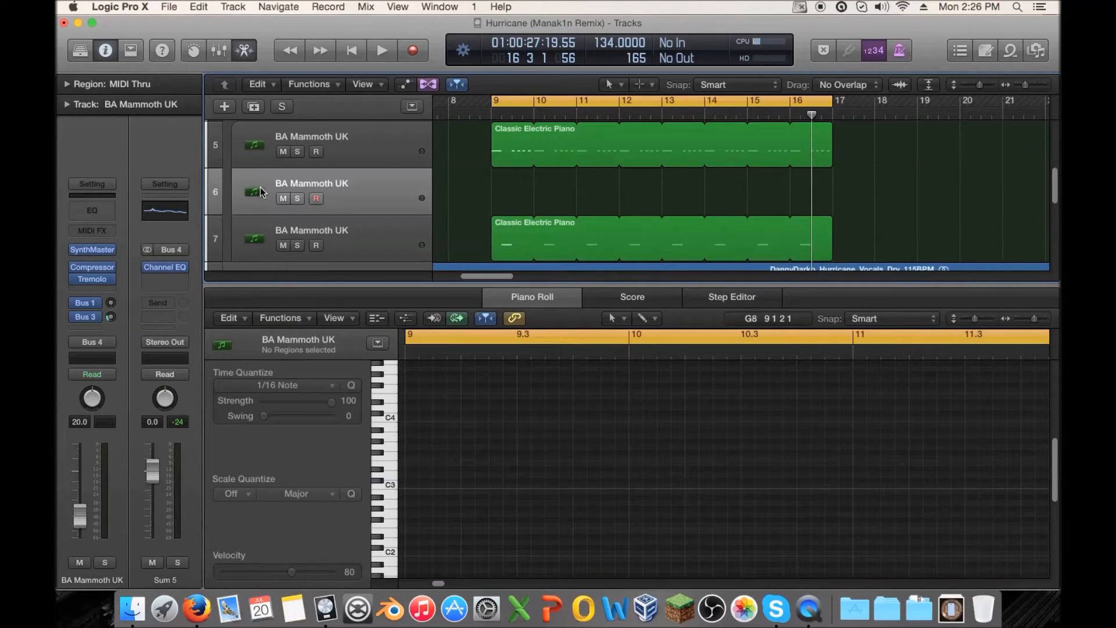
# - Remove the middle track's Tremolo insert and copy the upper track's Classic Electric Piano region onto it for a soloed audition
pyautogui.click(110, 280)
pyautogui.click(110, 301)
pyautogui.moveTo(499, 145); pyautogui.dragTo(504, 203)
pyautogui.click(297, 198)
pyautogui.press('space')
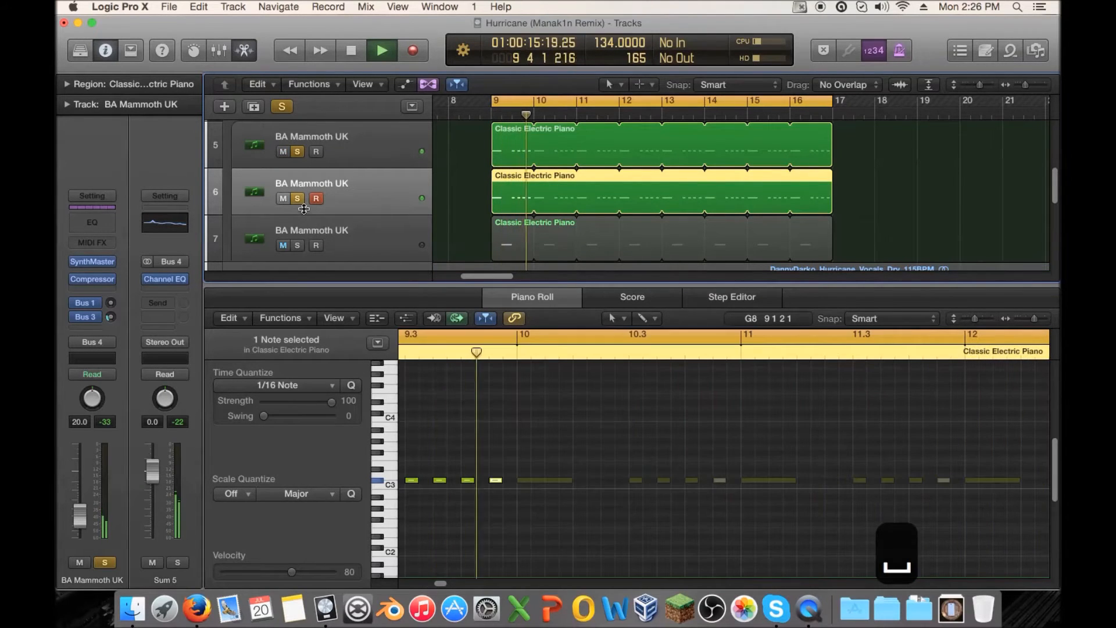
# - Choose a side-chain source for the compressor on the middle BA Mammoth UK track
pyautogui.click(108, 279)
pyautogui.click(581, 79)
pyautogui.click(576, 250)
pyautogui.click(98, 60)
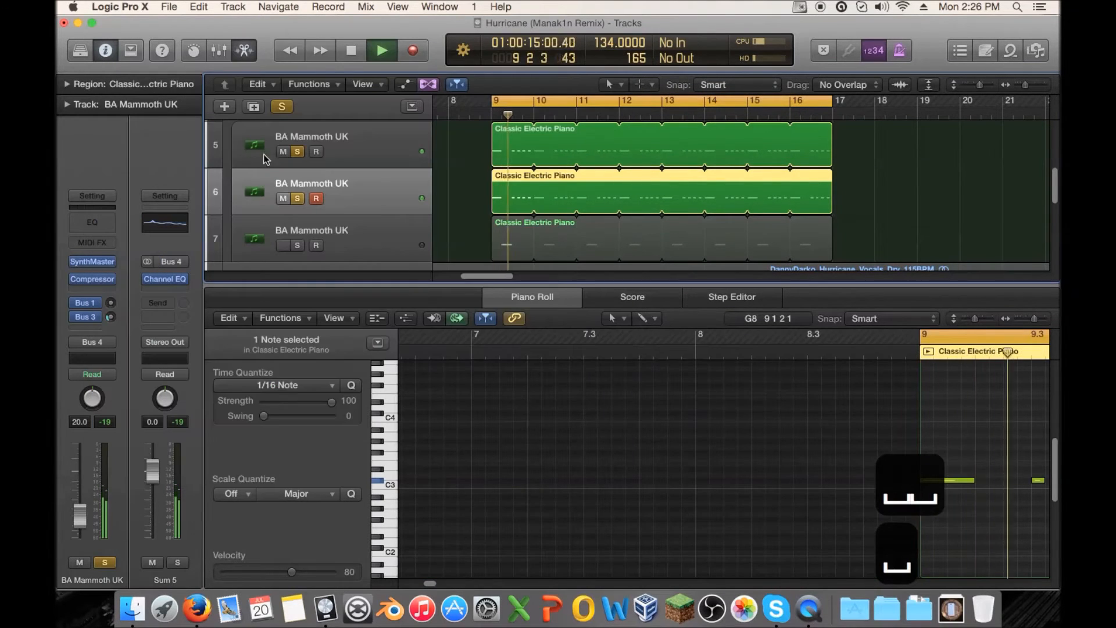
# - Compare the middle and lower BA Mammoth UK tracks by soloing each one during playback
pyautogui.click(298, 152)
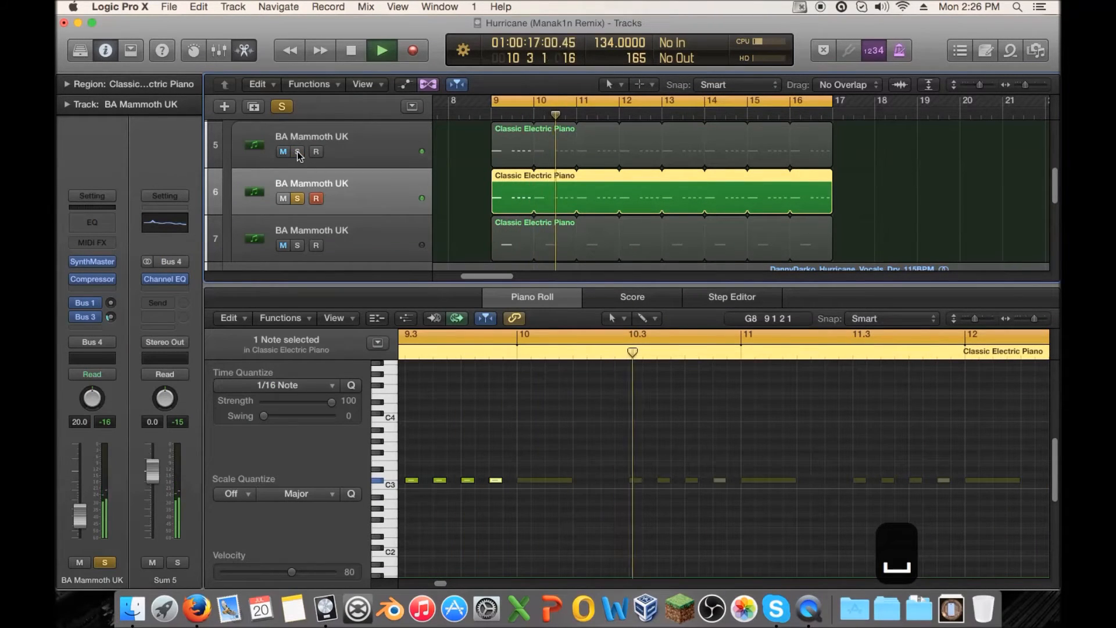
pyautogui.press('space')
pyautogui.press('space')
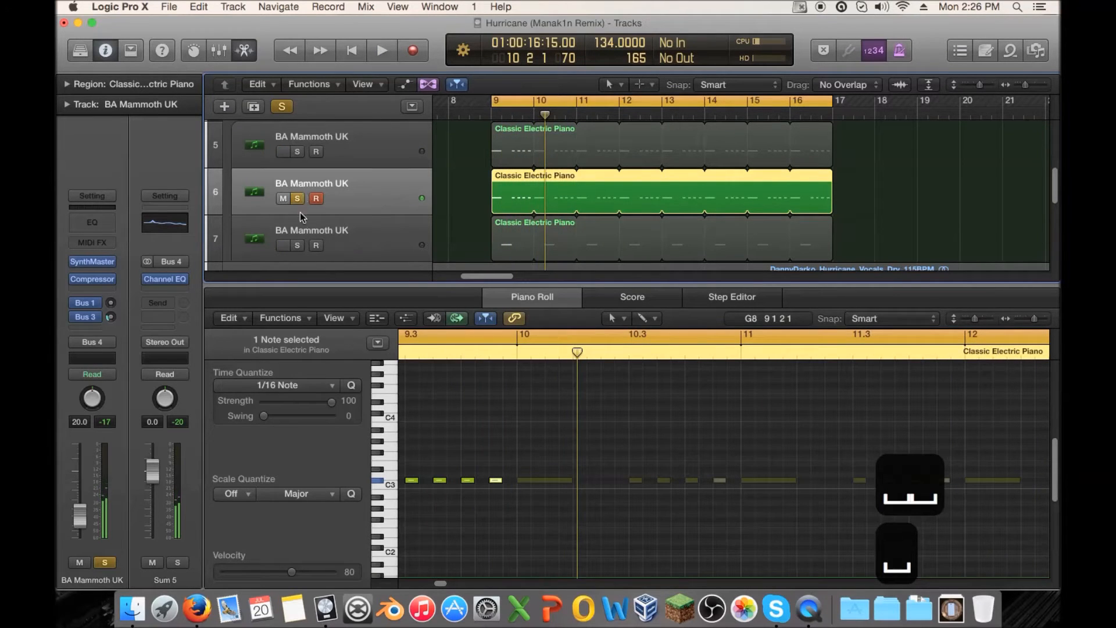
pyautogui.click(297, 245)
pyautogui.press('space')
pyautogui.press('space')
pyautogui.click(297, 198)
# - Copy the channel strip setting from the lower BA Mammoth UK track and paste it onto the middle one
pyautogui.click(302, 225)
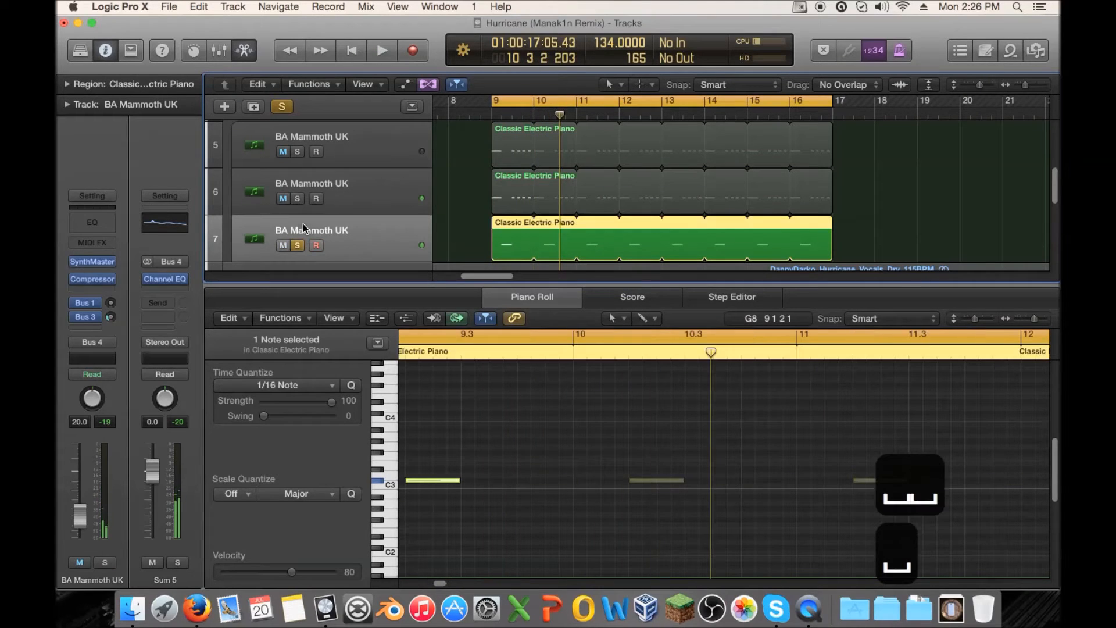
pyautogui.click(100, 185)
pyautogui.click(160, 257)
pyautogui.click(261, 186)
pyautogui.click(101, 196)
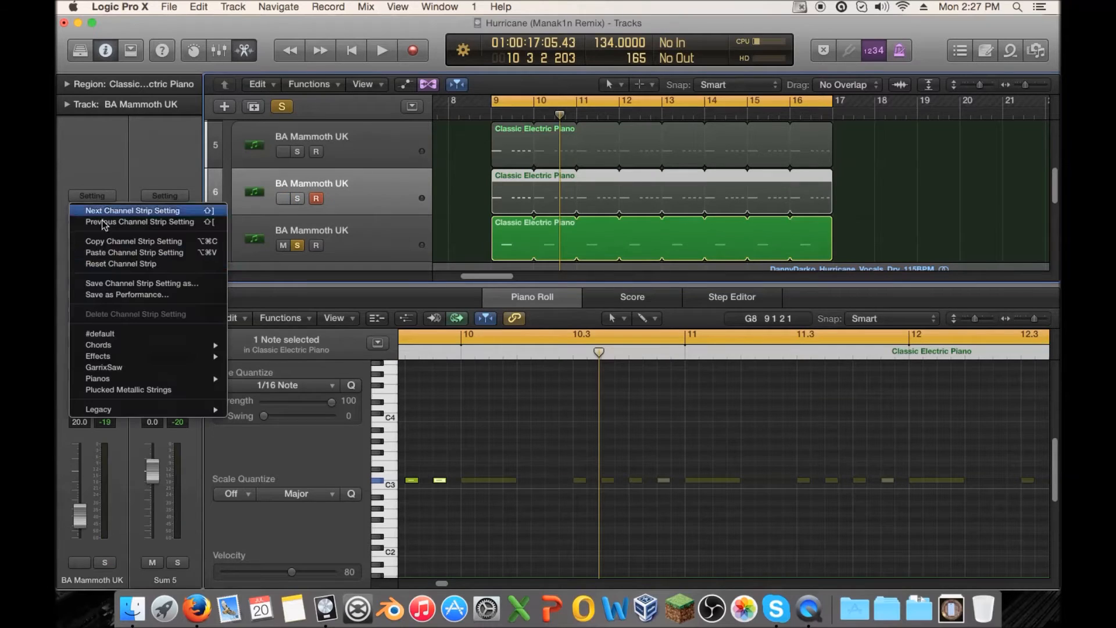
pyautogui.click(122, 253)
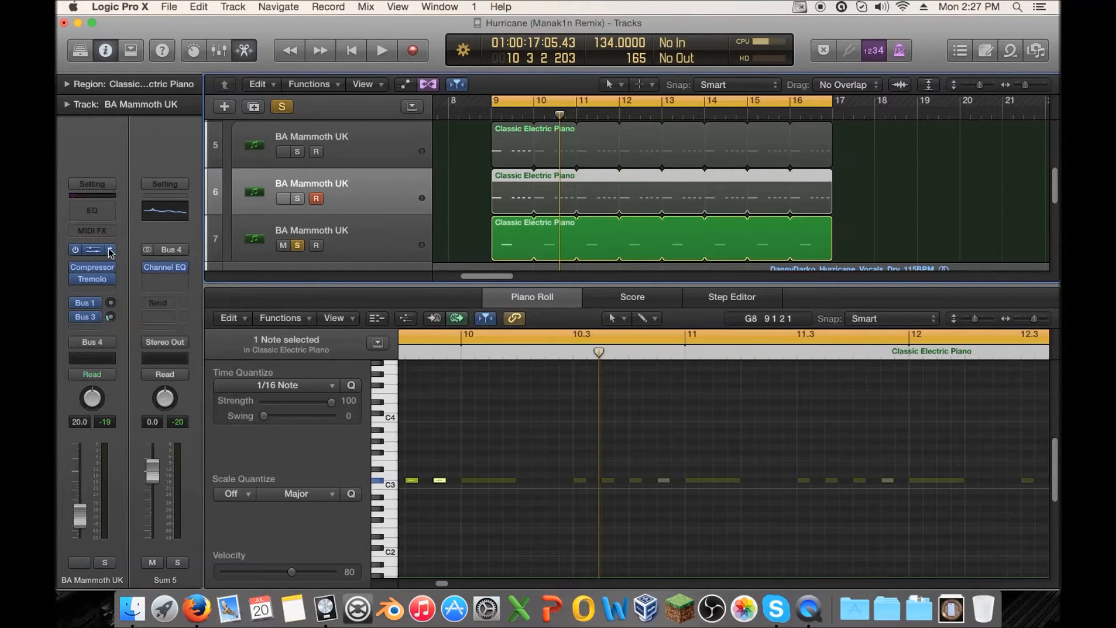
# - Set the middle track's compressor side chain to Bus 20
pyautogui.click(97, 267)
pyautogui.click(561, 80)
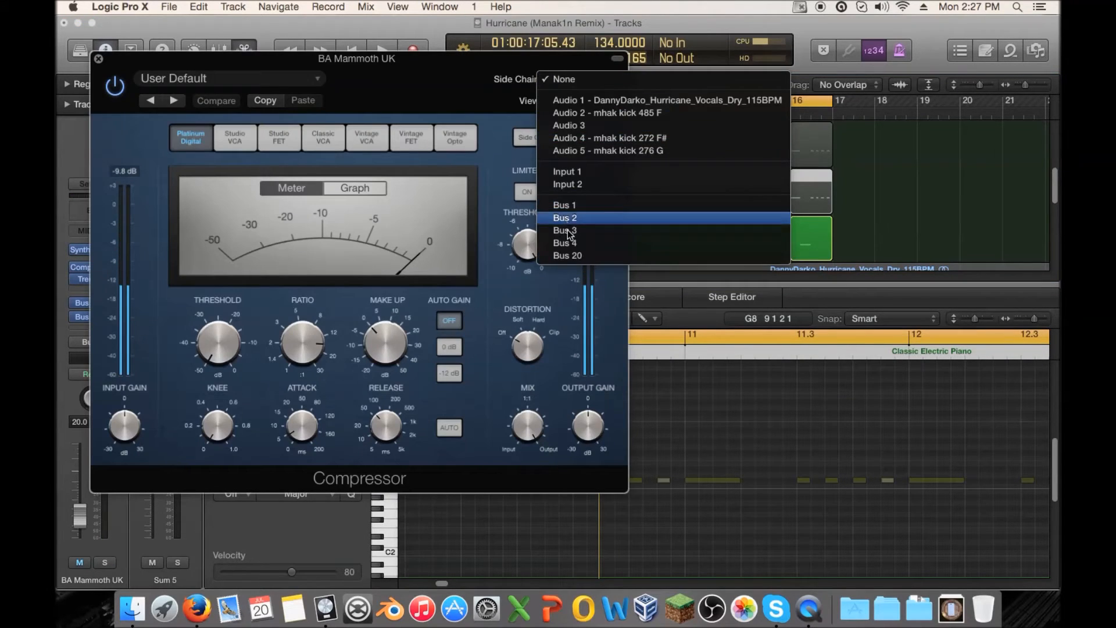
pyautogui.click(568, 256)
pyautogui.click(98, 59)
# - Solo only the middle BA Mammoth UK track, remove its Tremolo insert, and audition it again
pyautogui.press('space')
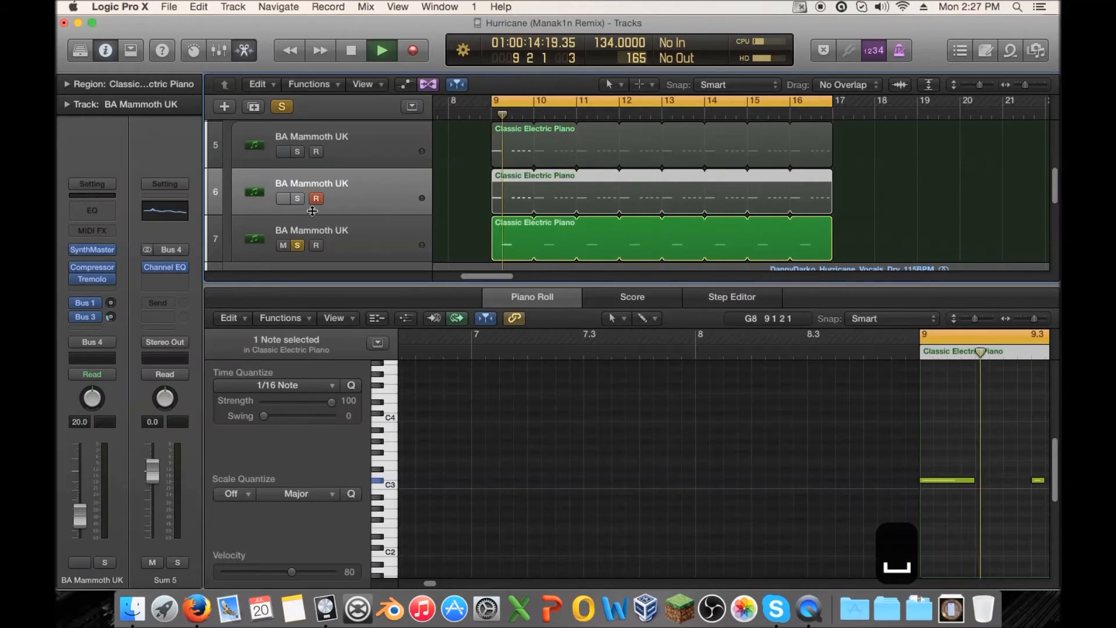
pyautogui.click(299, 200)
pyautogui.click(297, 245)
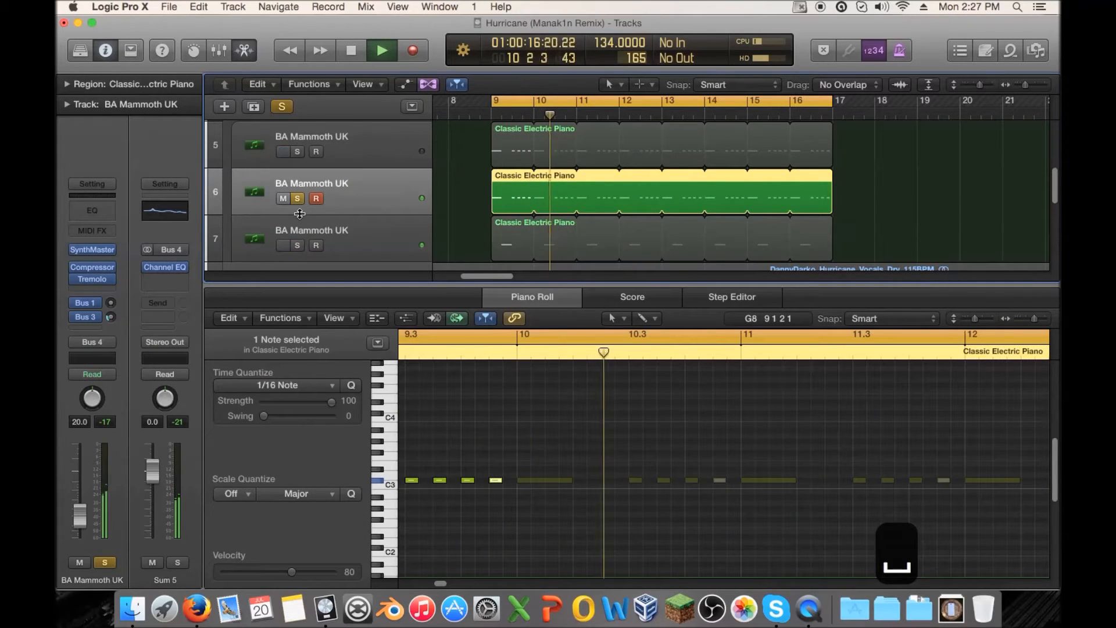
pyautogui.press('space')
pyautogui.click(112, 280)
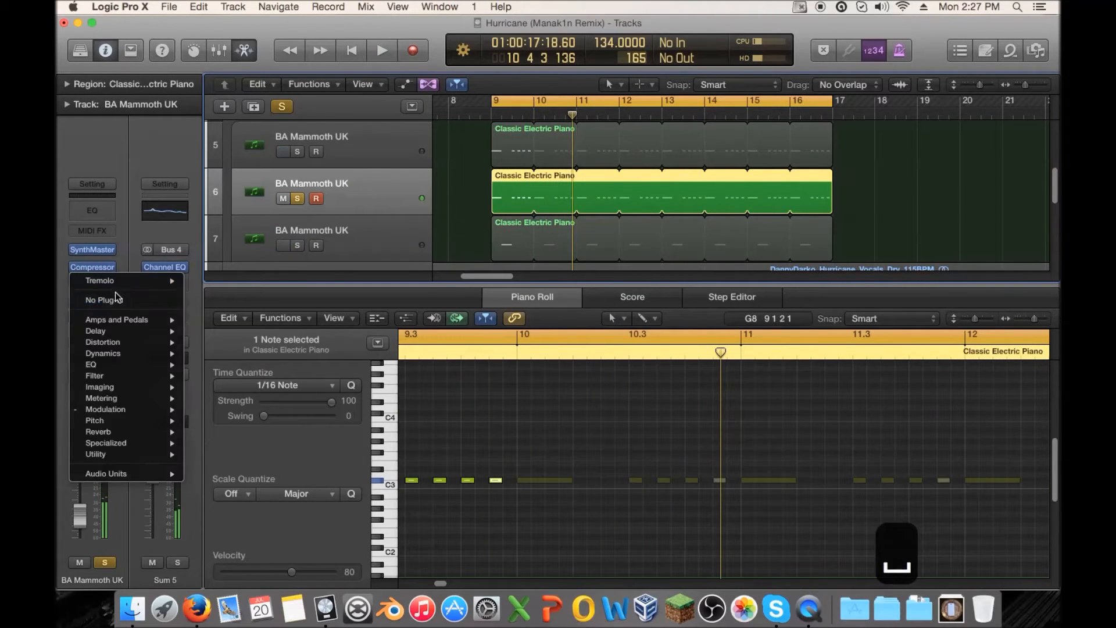
pyautogui.click(96, 297)
pyautogui.press('space')
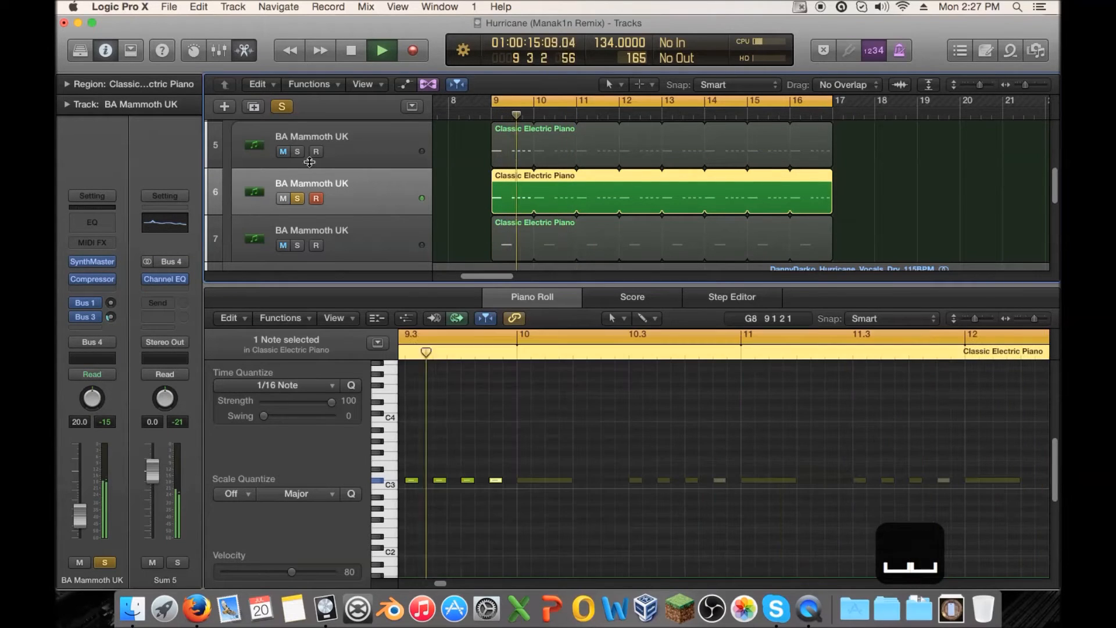
# - Unsolo the middle track and lower its SynthMaster master volume, checking the full bass mix in playback
pyautogui.click(297, 198)
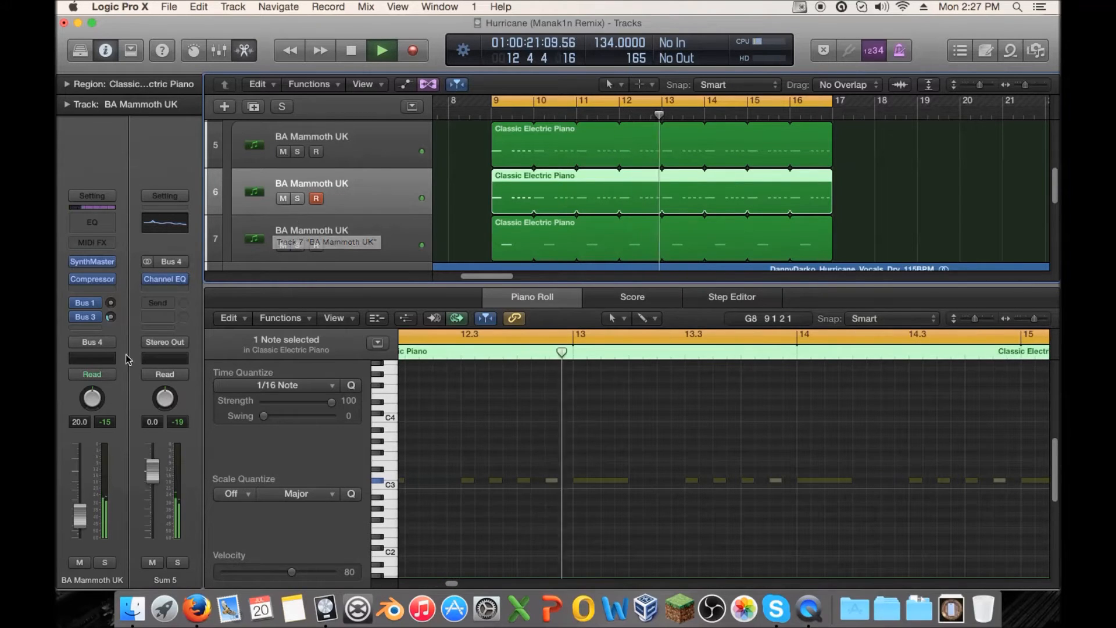
pyautogui.press('space')
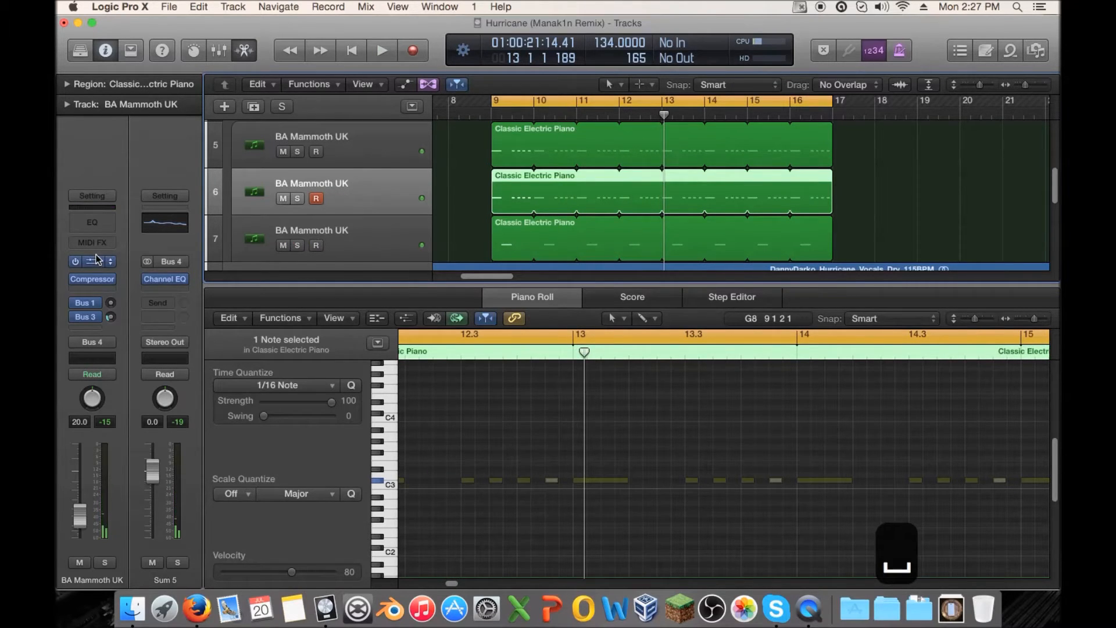
pyautogui.click(97, 260)
pyautogui.moveTo(814, 511); pyautogui.dragTo(811, 587)
pyautogui.moveTo(813, 507); pyautogui.dragTo(813, 526)
pyautogui.press('space')
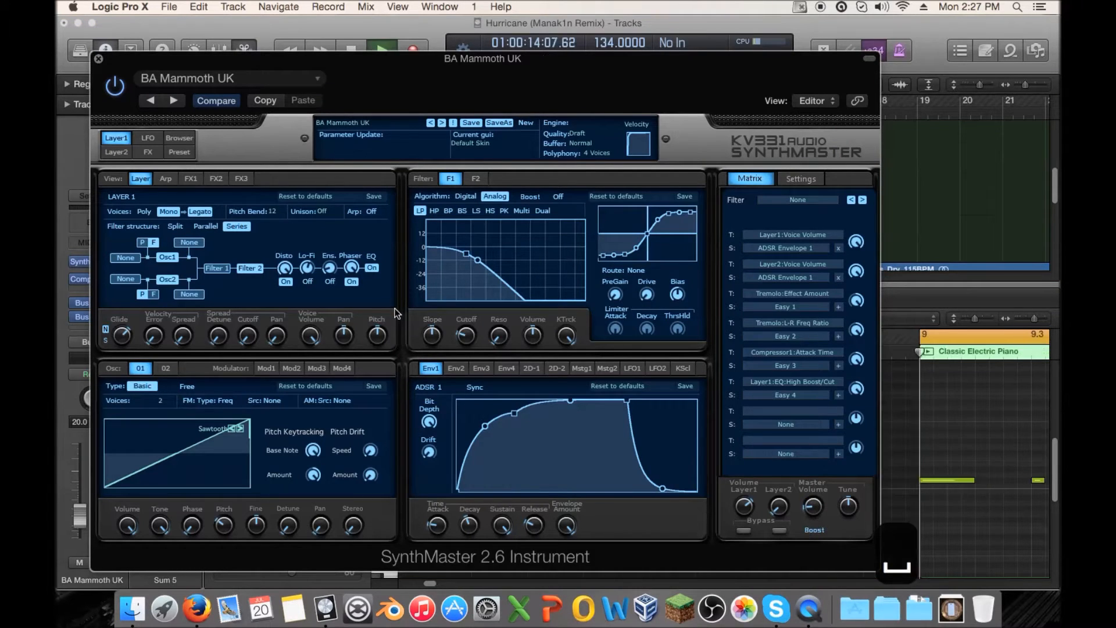
pyautogui.click(98, 59)
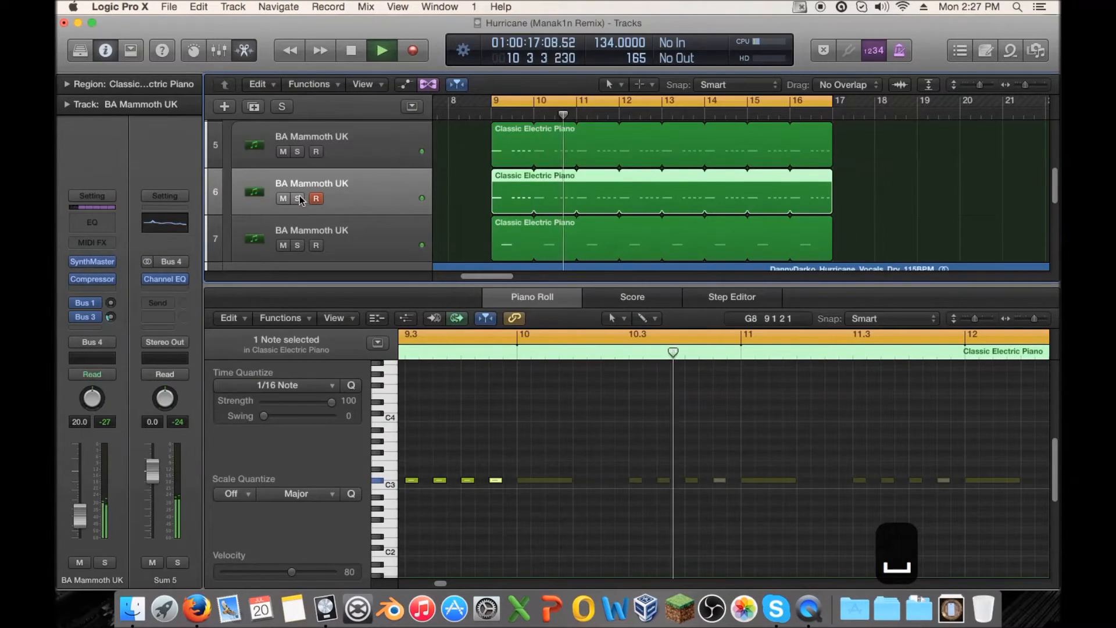
# - Solo the upper and middle bass tracks and fine-tune the middle track's SynthMaster master volume during playback
pyautogui.click(298, 152)
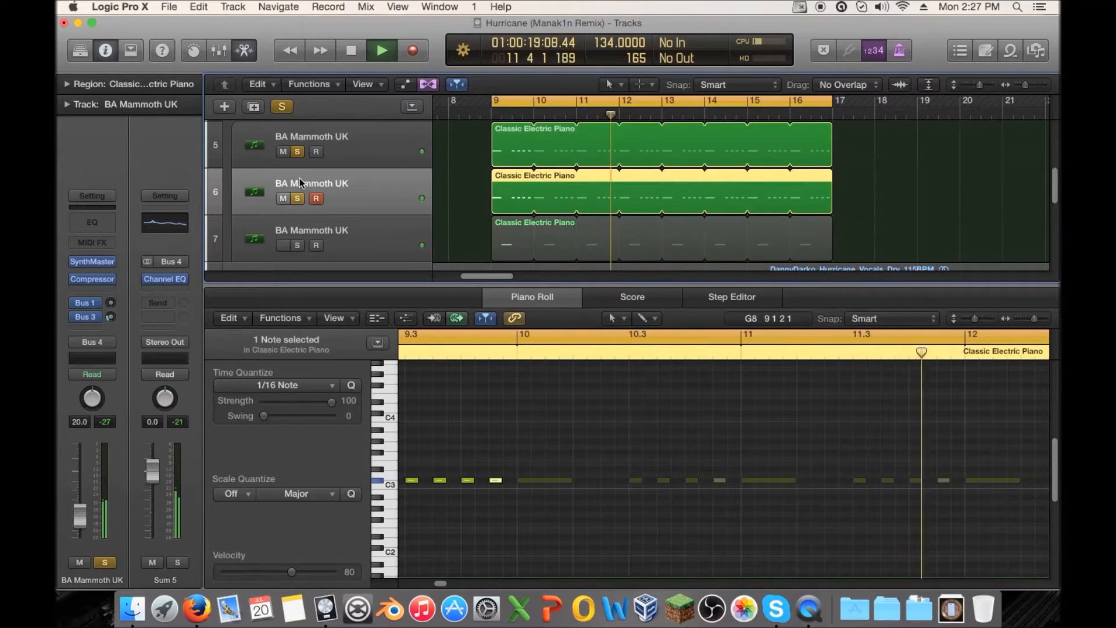
pyautogui.click(95, 261)
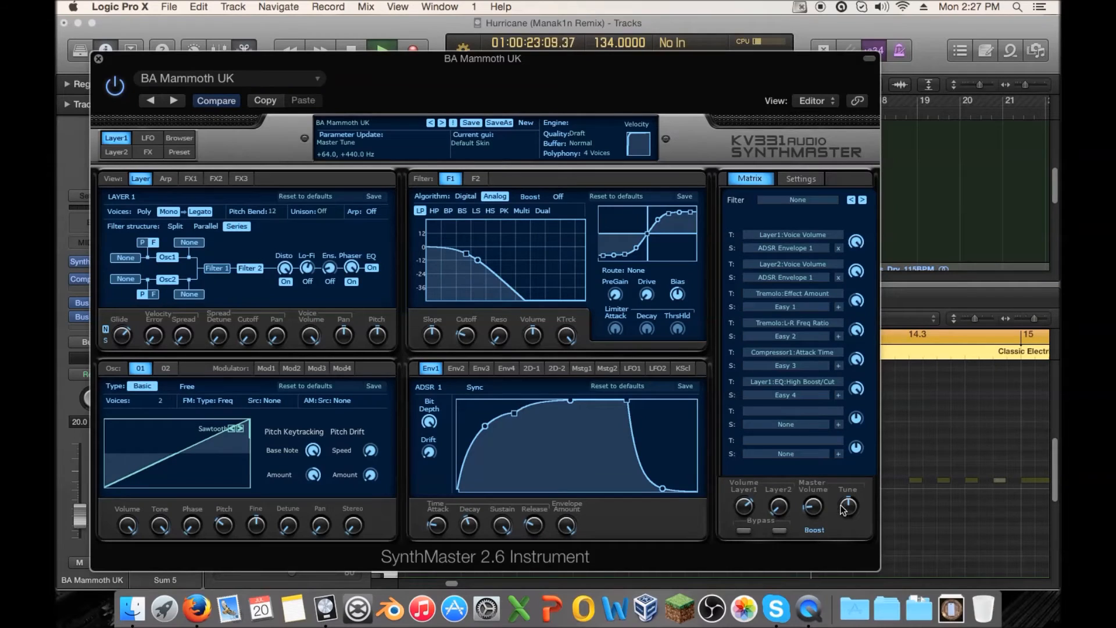
pyautogui.moveTo(817, 509); pyautogui.dragTo(814, 525)
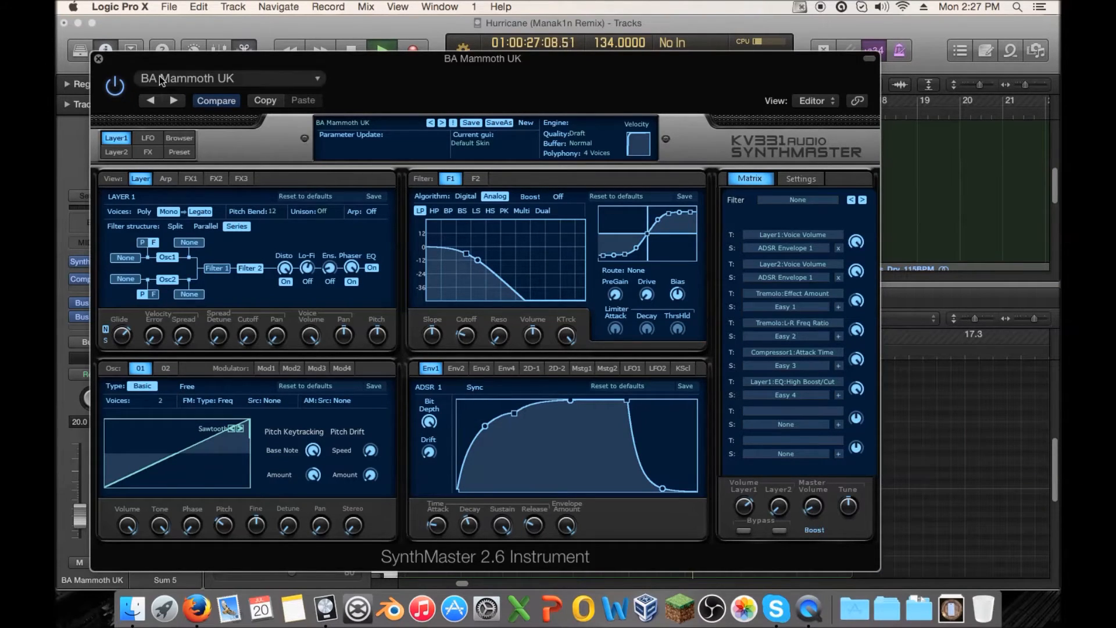
pyautogui.click(99, 59)
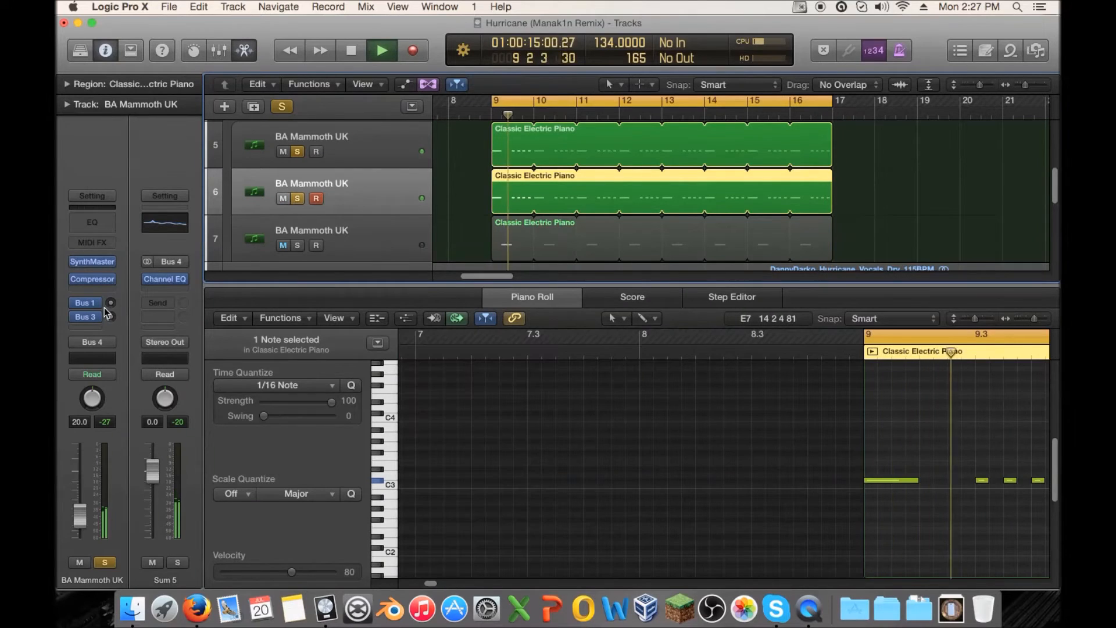
# - Adjust the Bus 3 reverb send levels on the middle and upper BA Mammoth UK tracks during playback
pyautogui.click(111, 317)
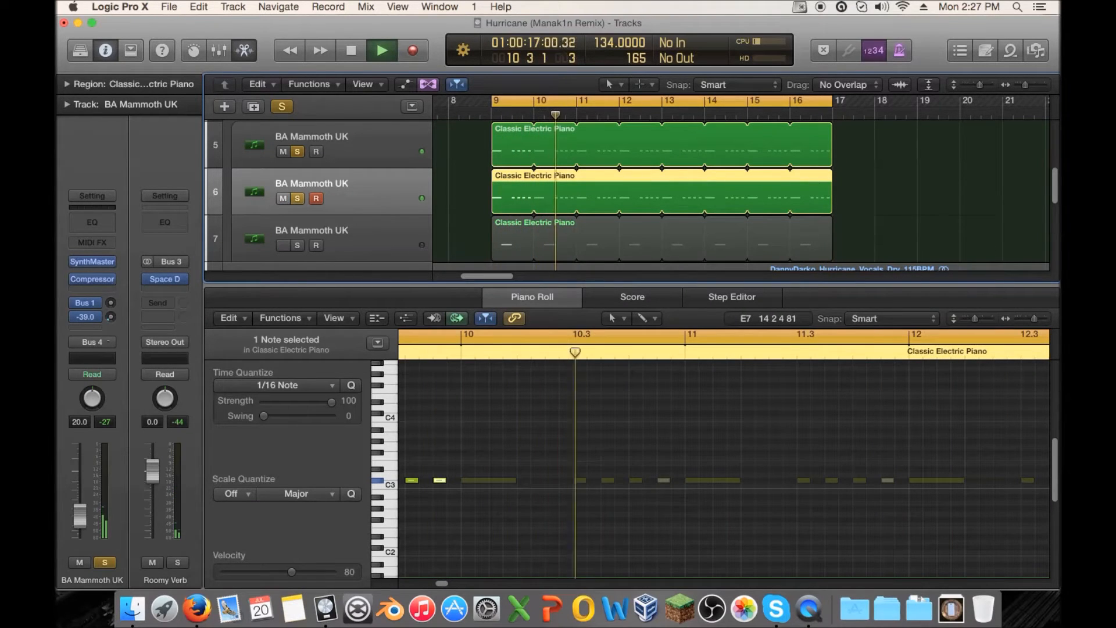
pyautogui.press('Up')
pyautogui.click(111, 317)
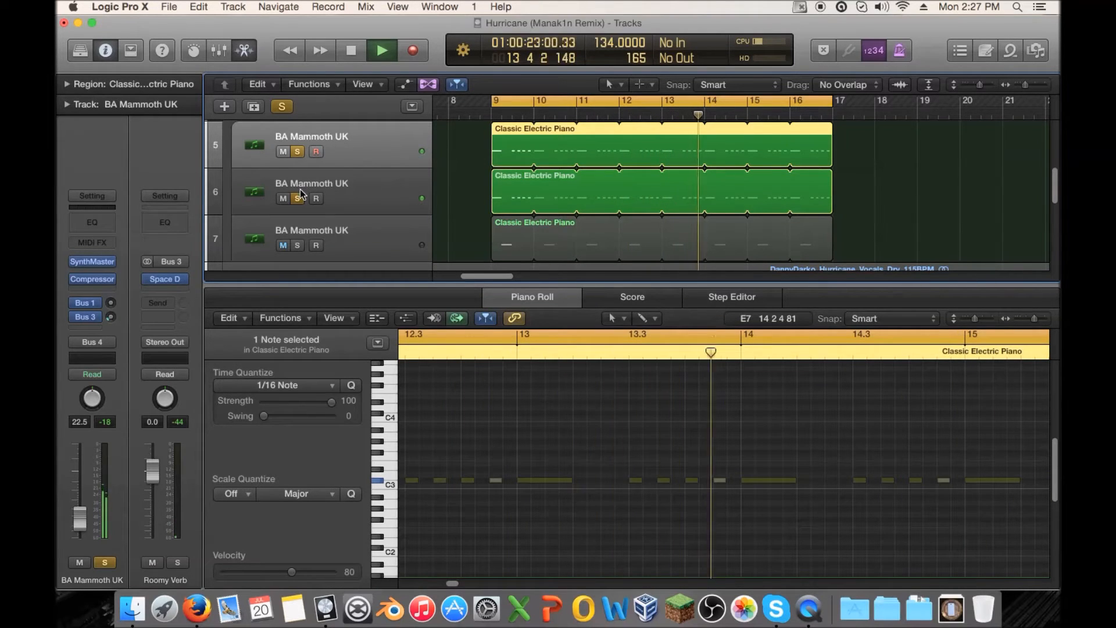
pyautogui.press('Down')
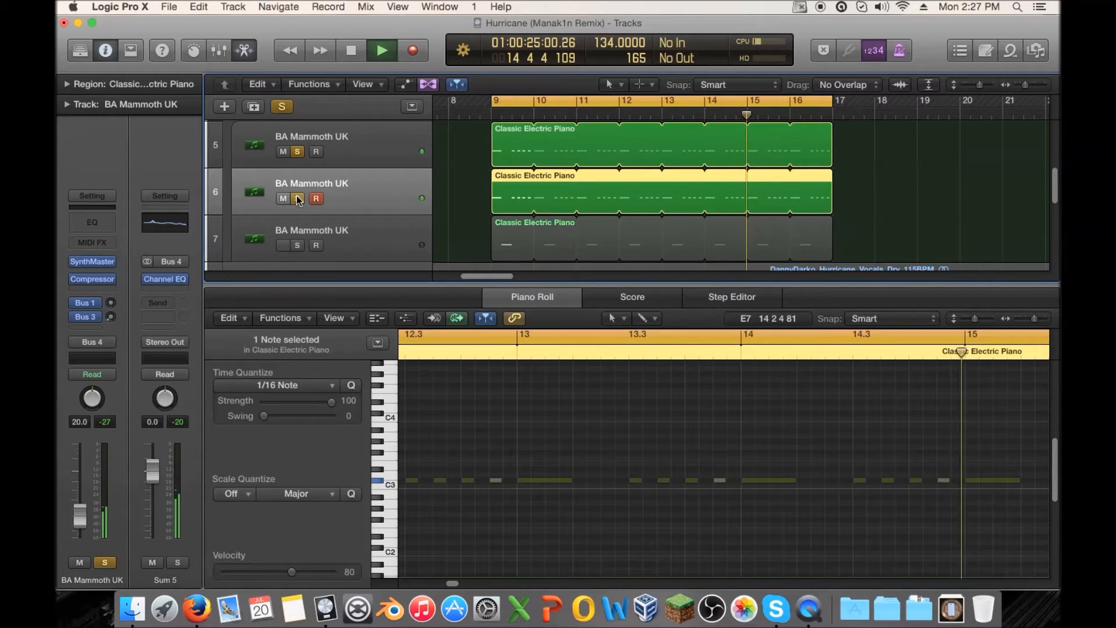
# - Unsolo the middle track and switch off the Bus 1 Insert 4 Tremolo in the upper track's SynthMaster effects
pyautogui.click(298, 198)
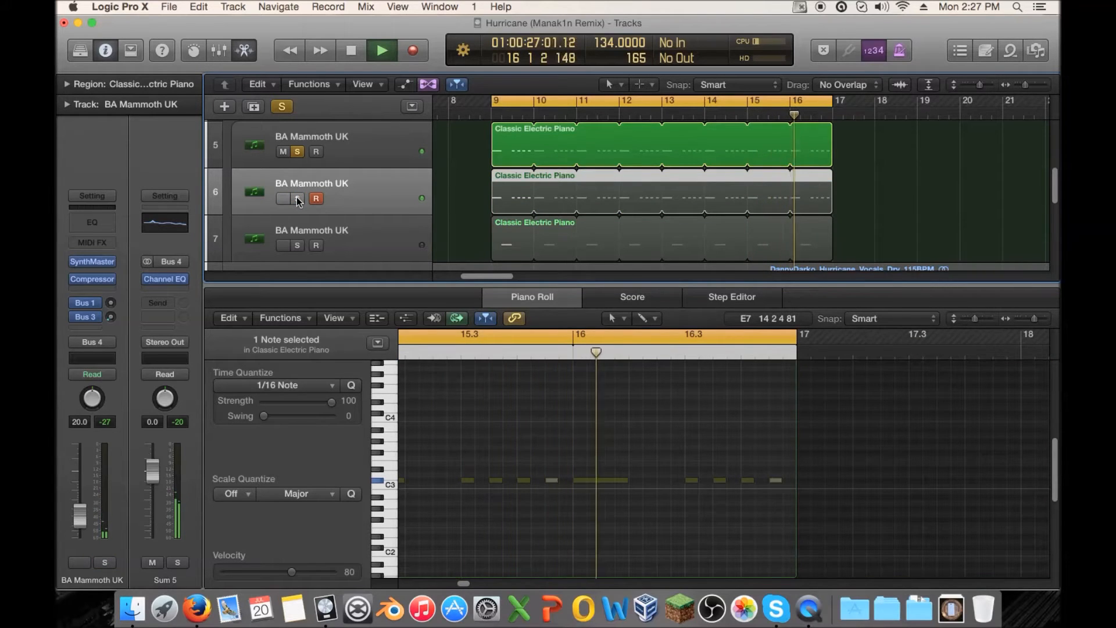
pyautogui.click(317, 146)
pyautogui.press('space')
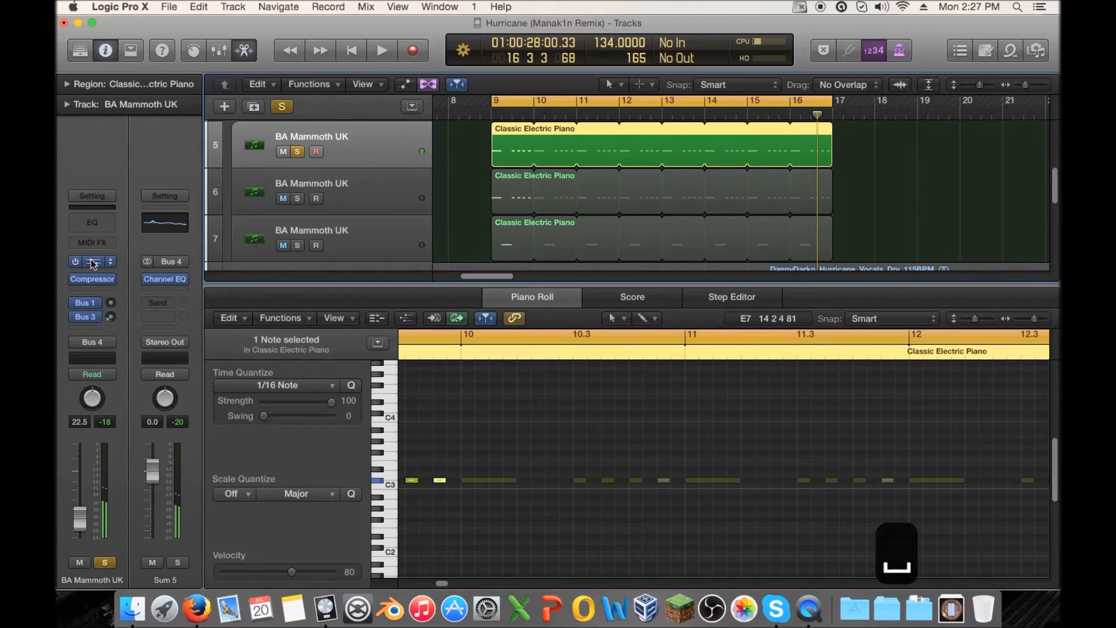
pyautogui.click(93, 263)
pyautogui.click(364, 120)
pyautogui.click(330, 132)
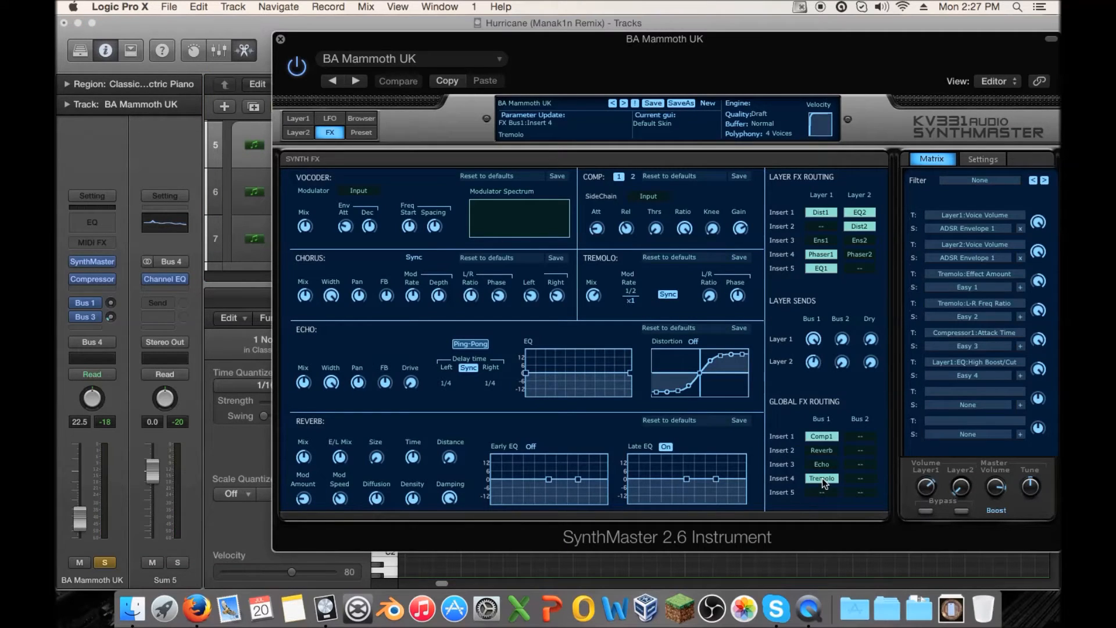
pyautogui.press('space')
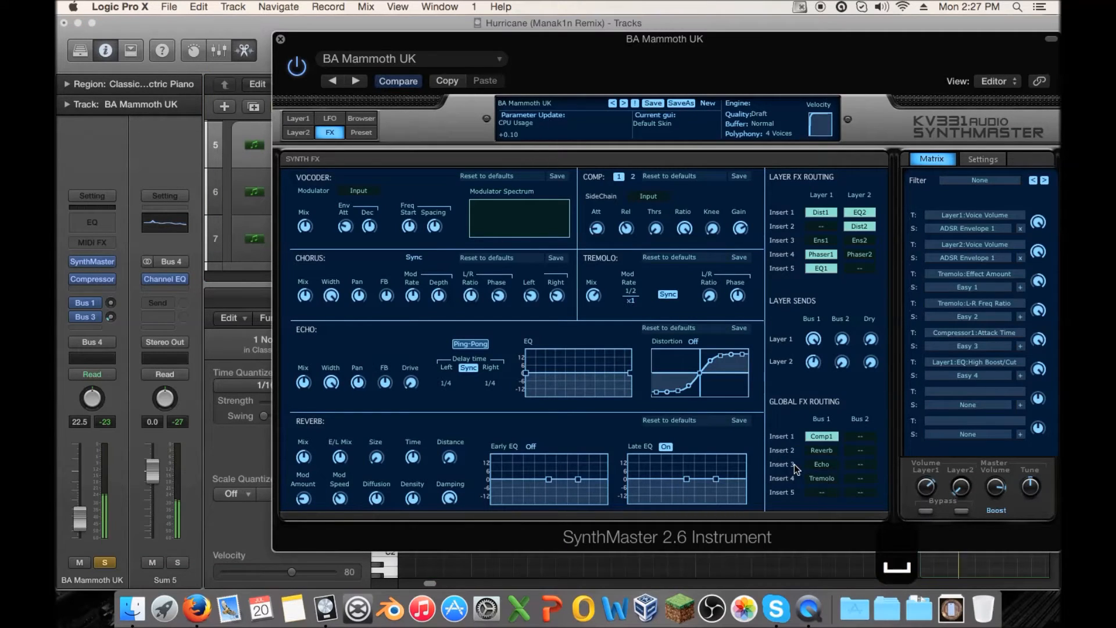
pyautogui.click(281, 39)
# - Solo the middle BA Mammoth UK track, lower its fader to -27.0 dB, and toggle its solo to compare the layers
pyautogui.click(297, 198)
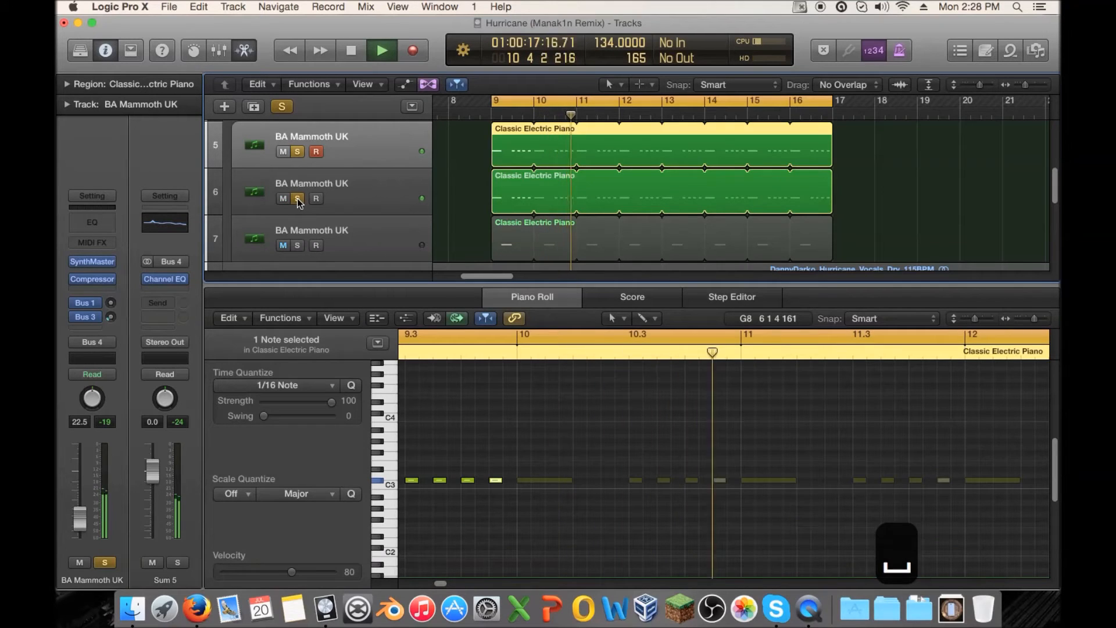
pyautogui.click(270, 200)
pyautogui.moveTo(82, 514); pyautogui.dragTo(84, 519)
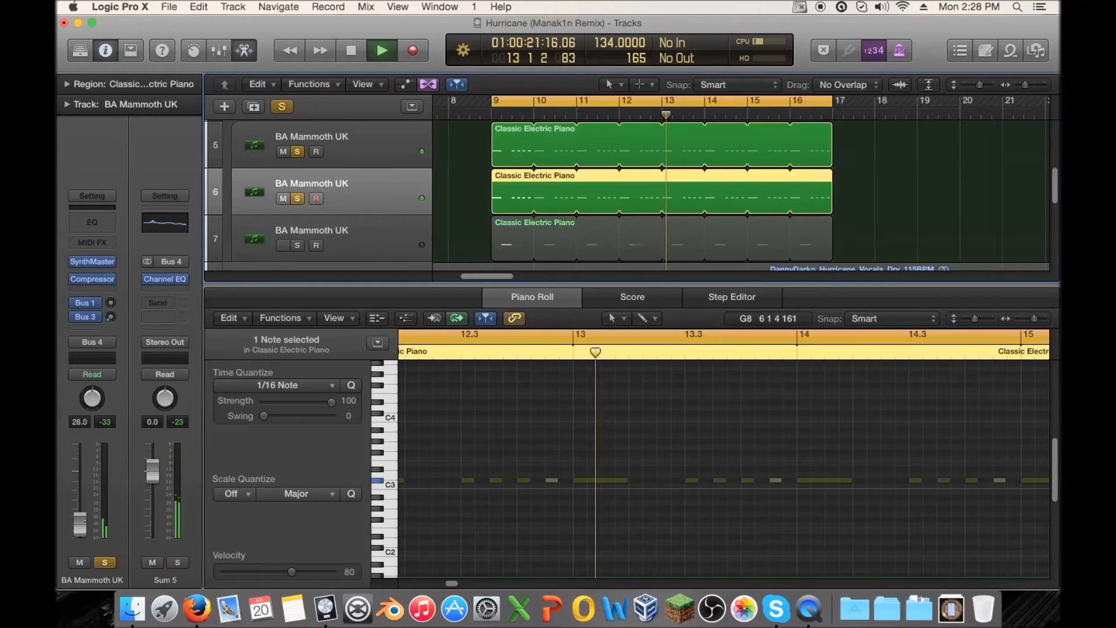
pyautogui.click(298, 198)
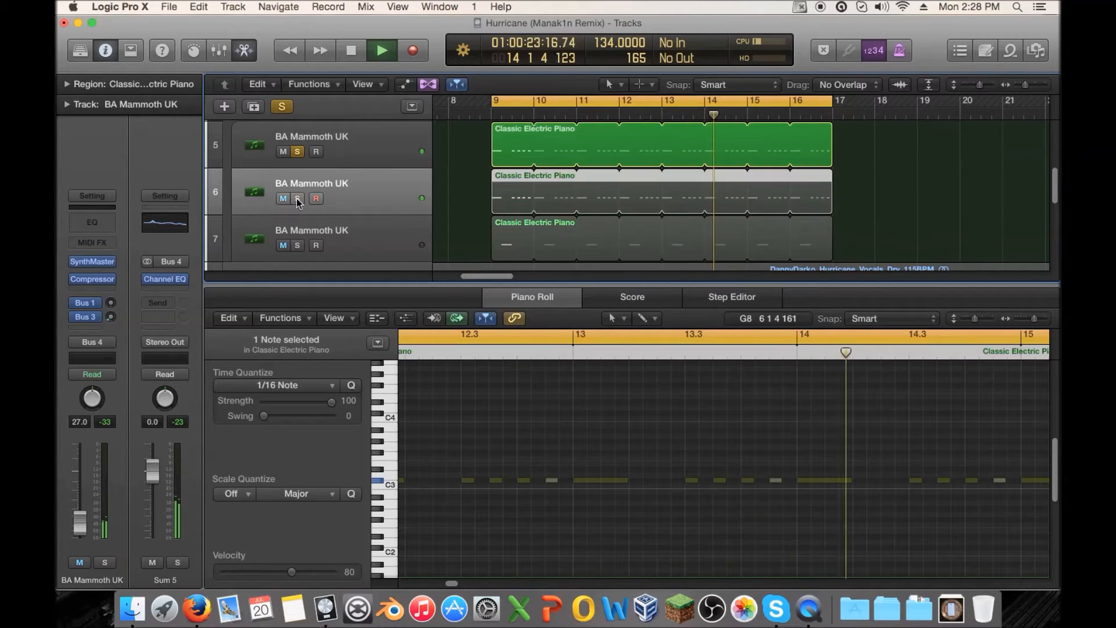
pyautogui.click(298, 198)
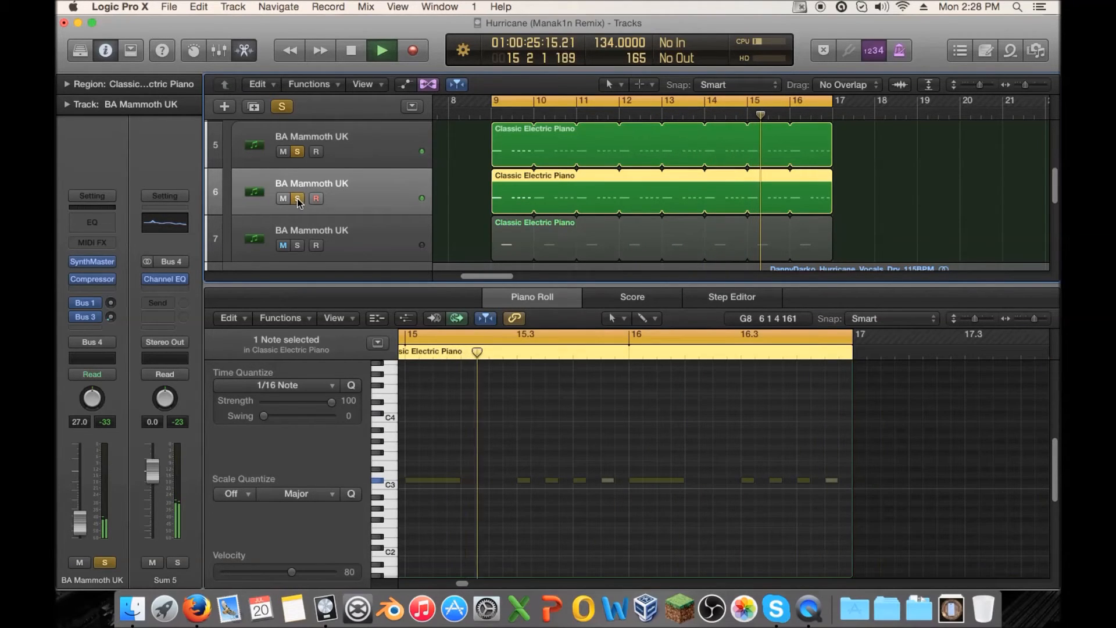
# - Clear the solos on the BA Mammoth UK tracks and raise the middle track's fader to -15.6 dB during playback
pyautogui.press('space')
pyautogui.click(298, 198)
pyautogui.press('space')
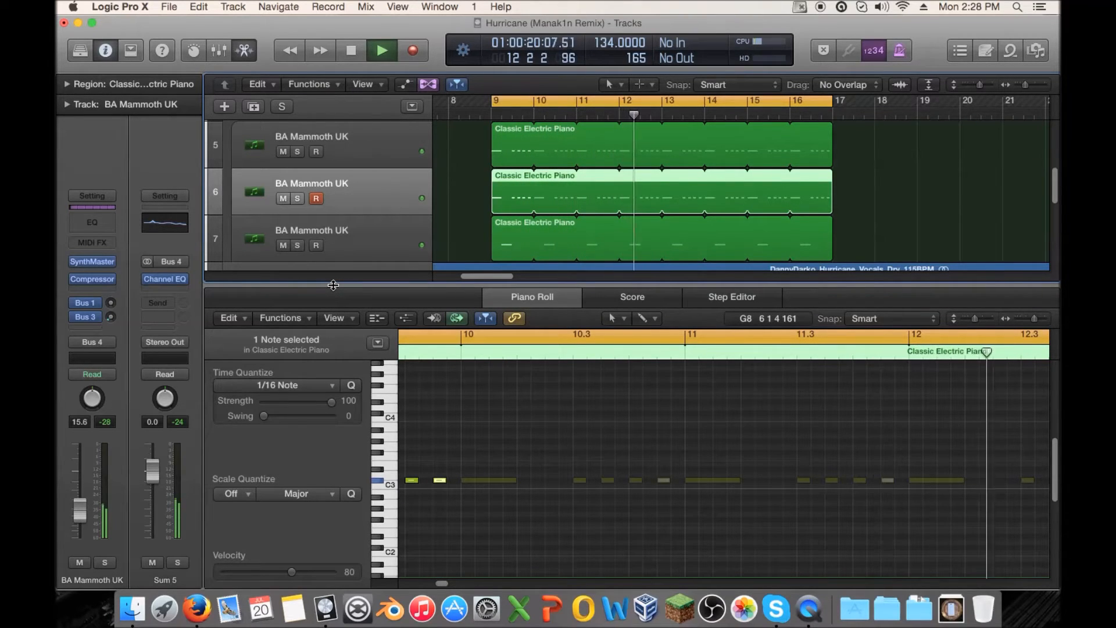
pyautogui.press('space')
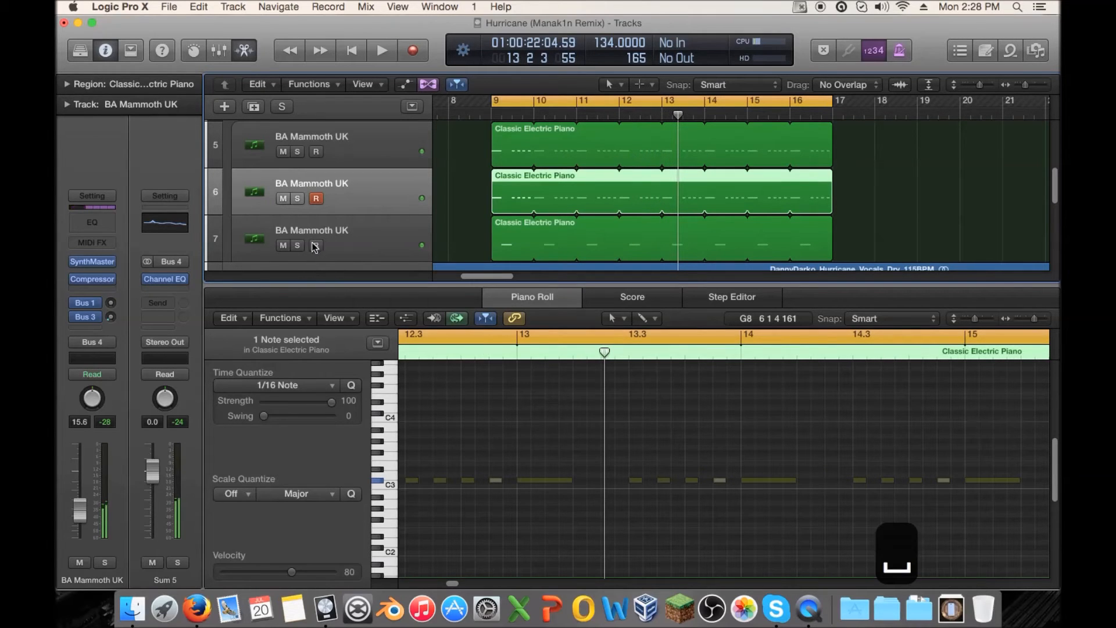
# - Solo the upper BA Mammoth UK track, try panning it to +5, and play it together with the soloed middle track
pyautogui.click(361, 141)
pyautogui.click(297, 151)
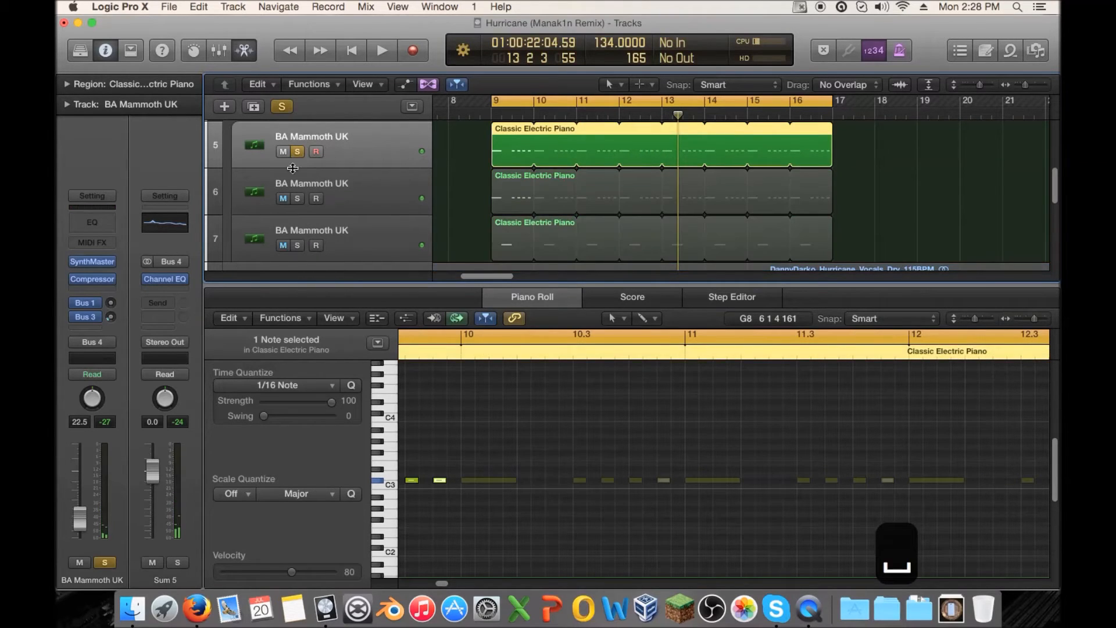
pyautogui.press('space')
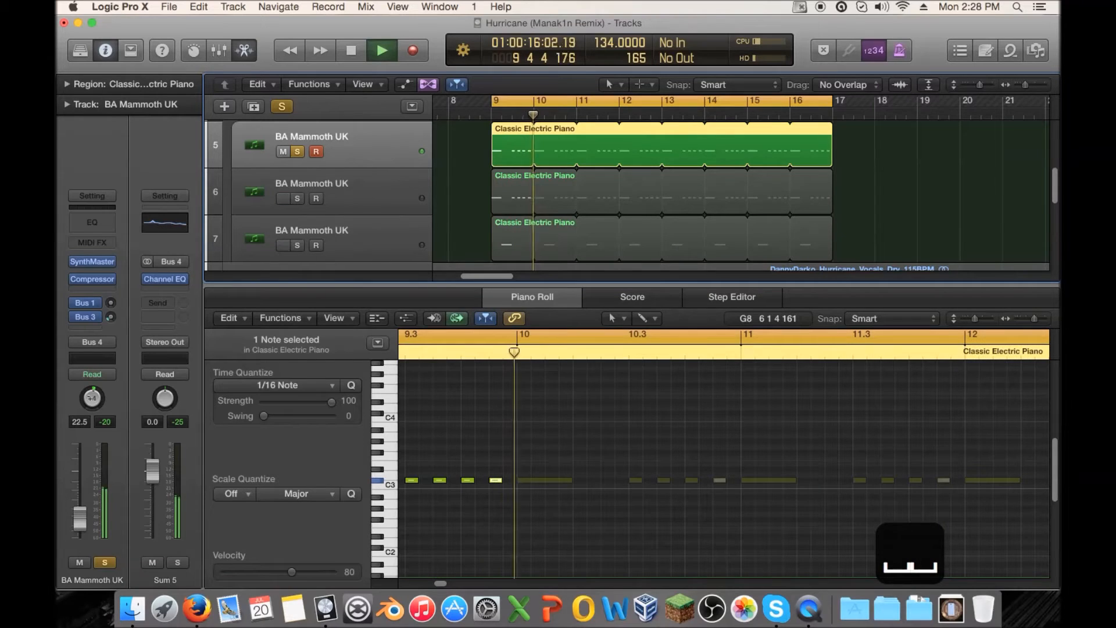
pyautogui.moveTo(92, 398); pyautogui.dragTo(92, 395)
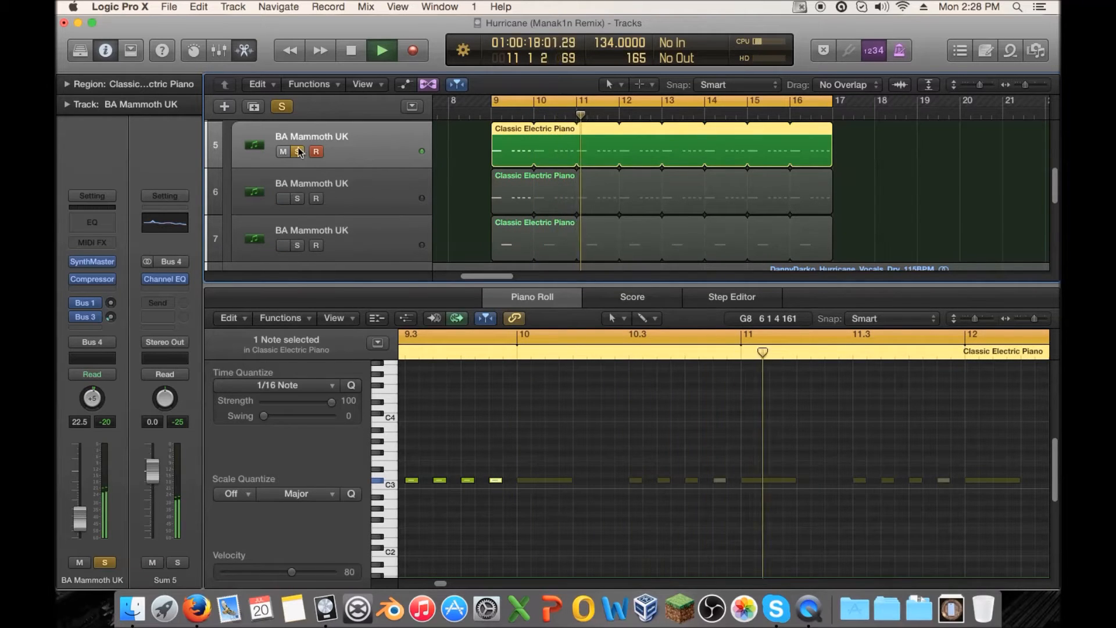
pyautogui.press('space')
pyautogui.click(297, 198)
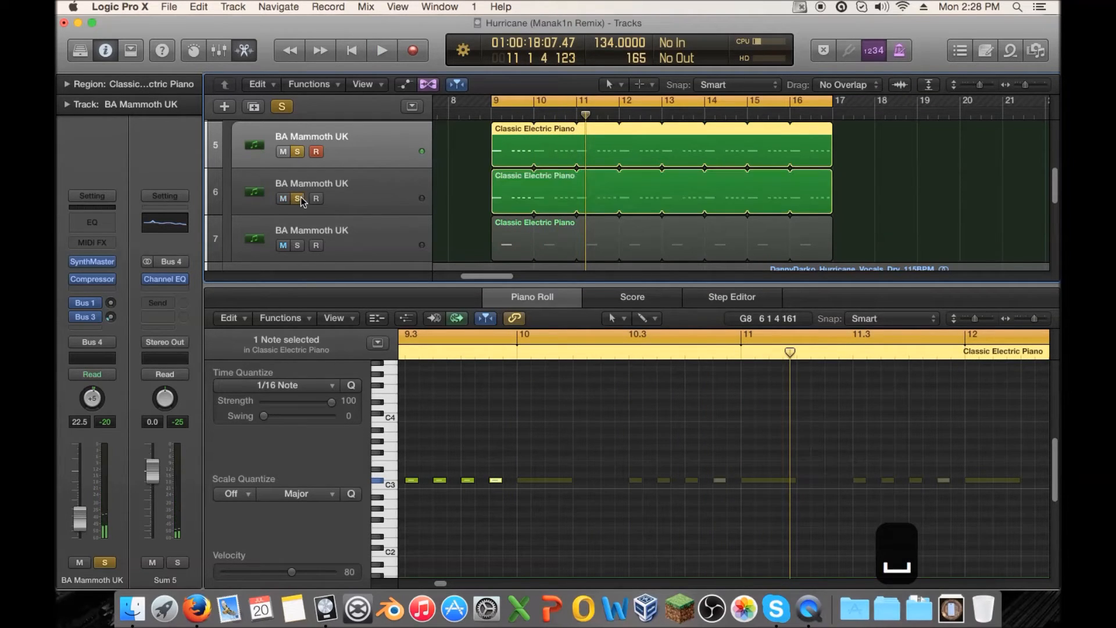
pyautogui.press('space')
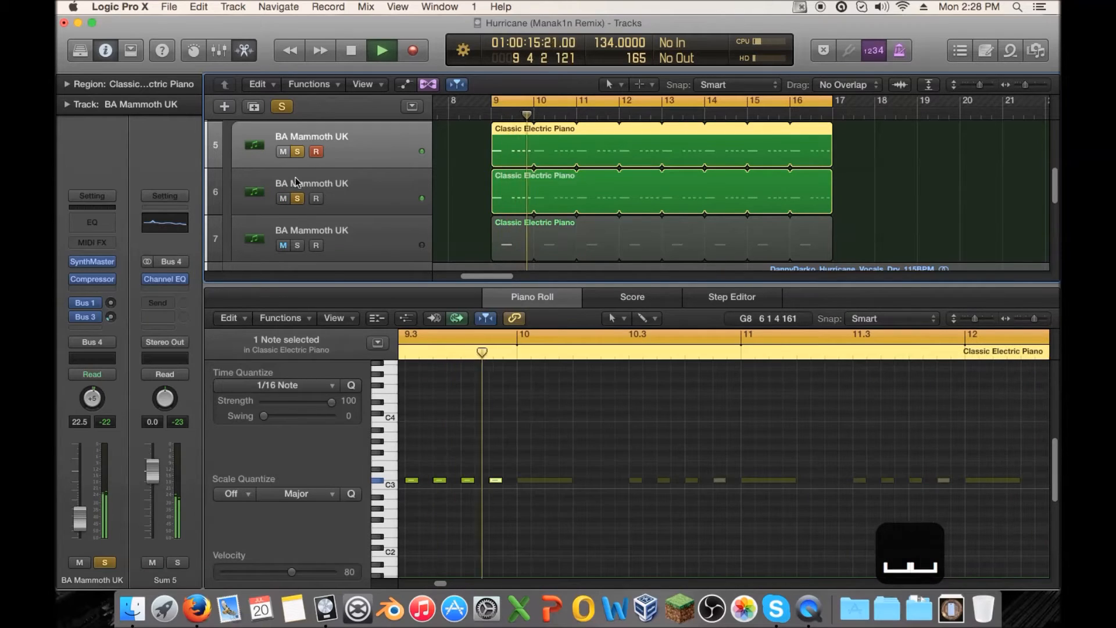
# - Compare the middle track alone with the upper and middle tracks soloed together, and try panning the middle track to the right
pyautogui.press('space')
pyautogui.click(297, 151)
pyautogui.click(297, 199)
pyautogui.click(297, 198)
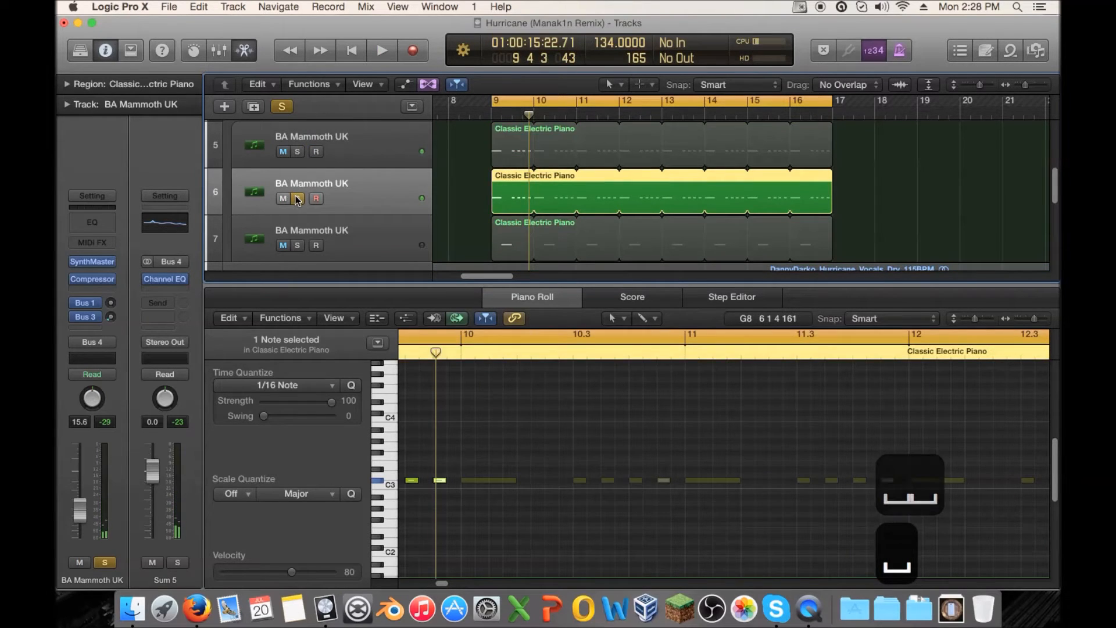
pyautogui.press('space')
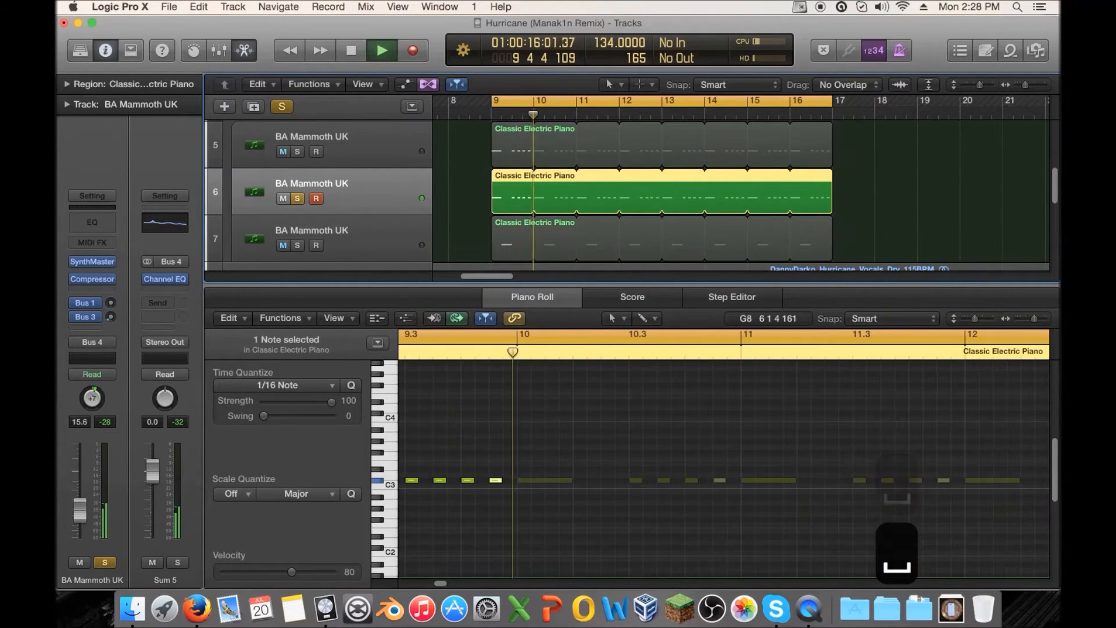
pyautogui.click(299, 152)
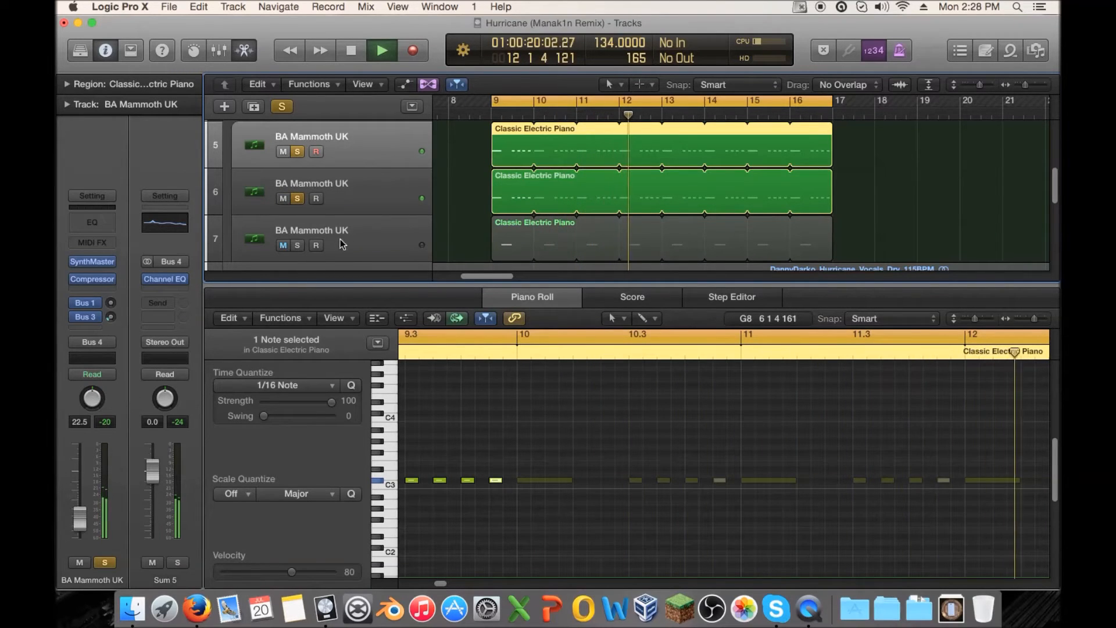
pyautogui.click(319, 184)
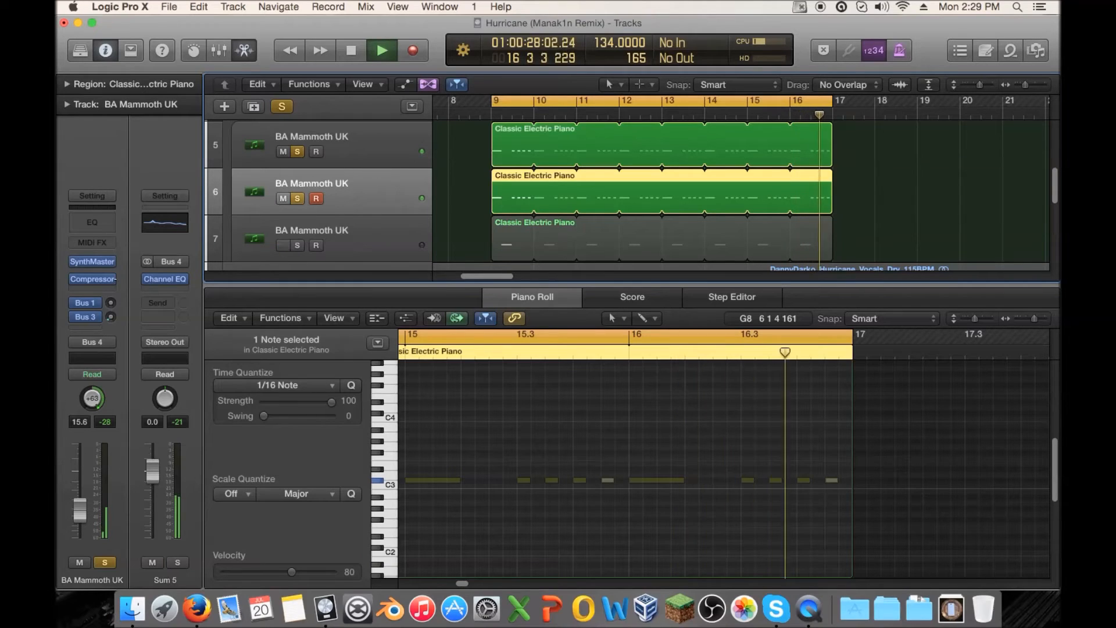
pyautogui.press('space')
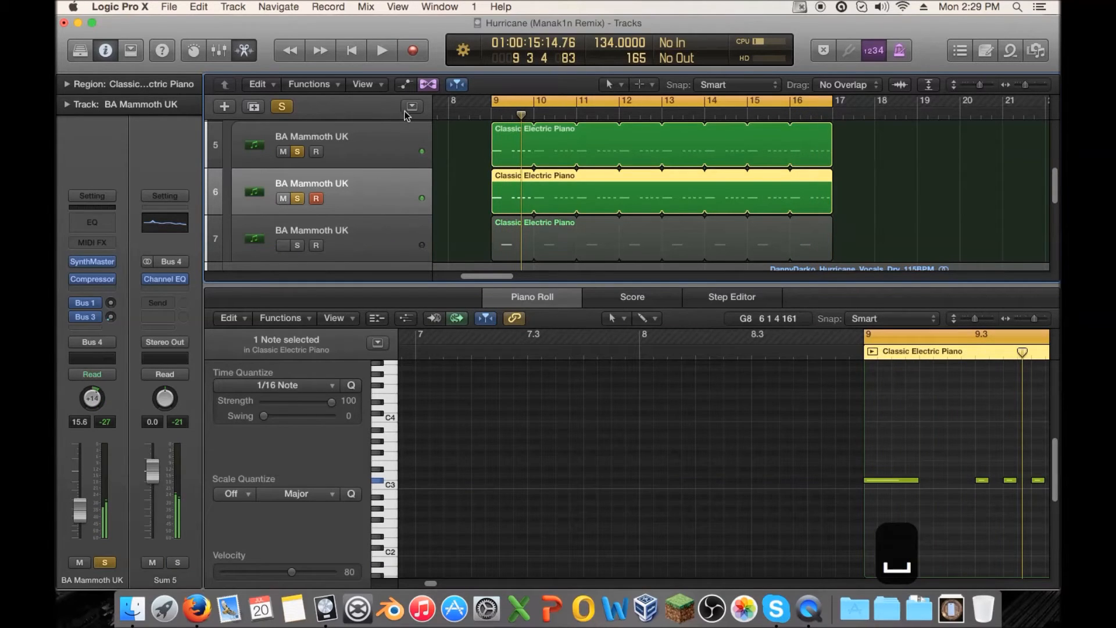
# - In the middle track's SynthMaster, set the Layer 1 oscillator phases to 78 degrees for Osc 1 and 236 degrees for Osc 2
pyautogui.click(304, 139)
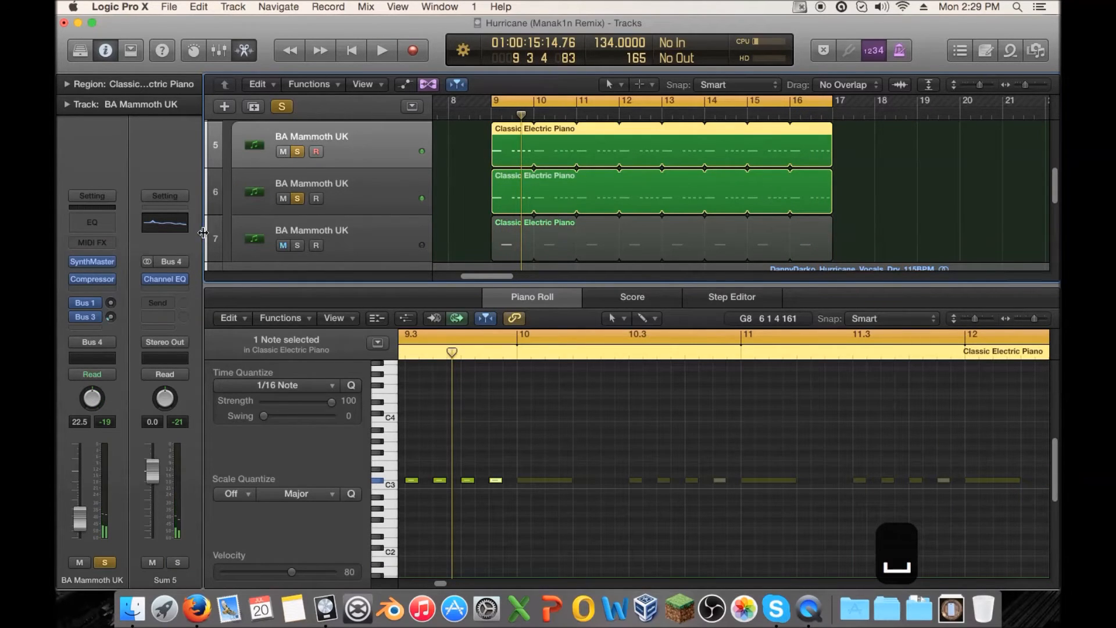
pyautogui.click(254, 192)
pyautogui.click(113, 261)
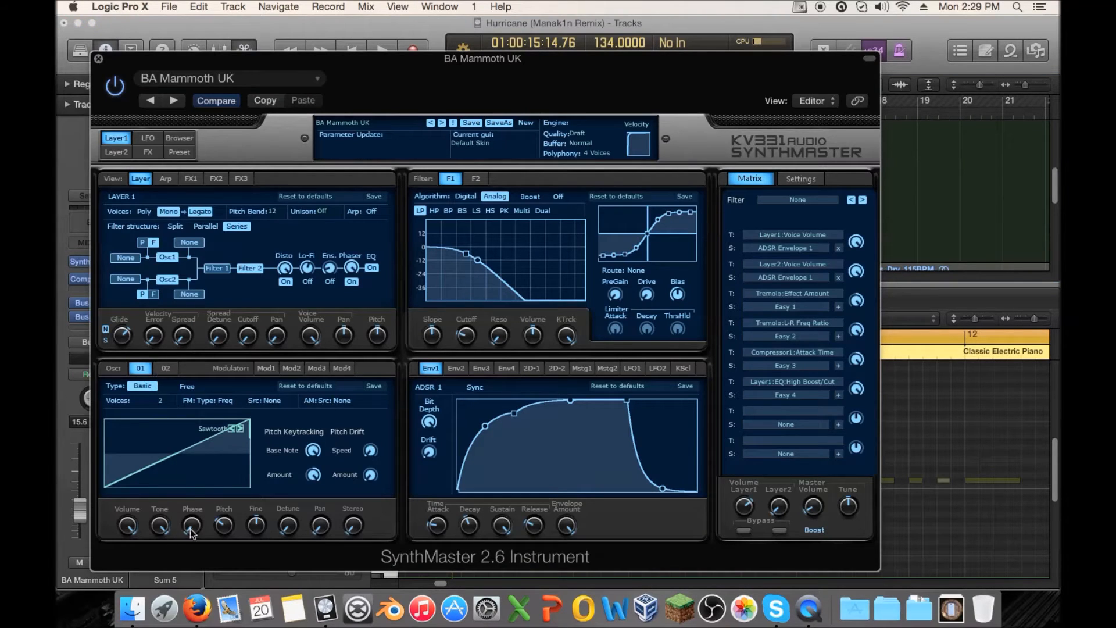
pyautogui.moveTo(186, 528); pyautogui.dragTo(193, 486)
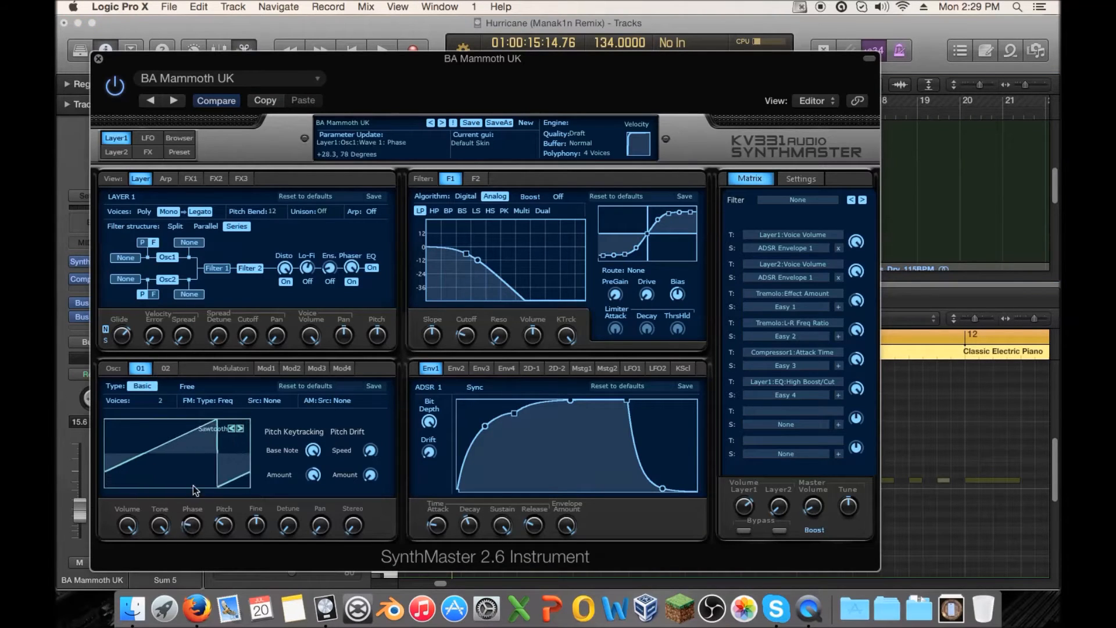
pyautogui.click(165, 368)
pyautogui.moveTo(191, 526); pyautogui.dragTo(194, 501)
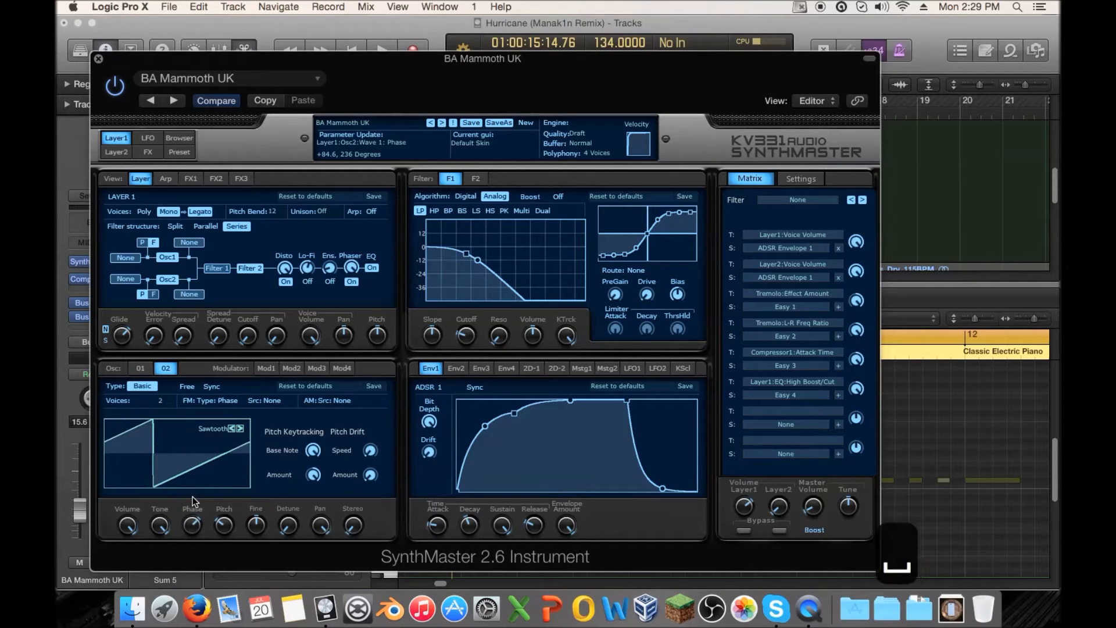
pyautogui.press('space')
pyautogui.click(98, 59)
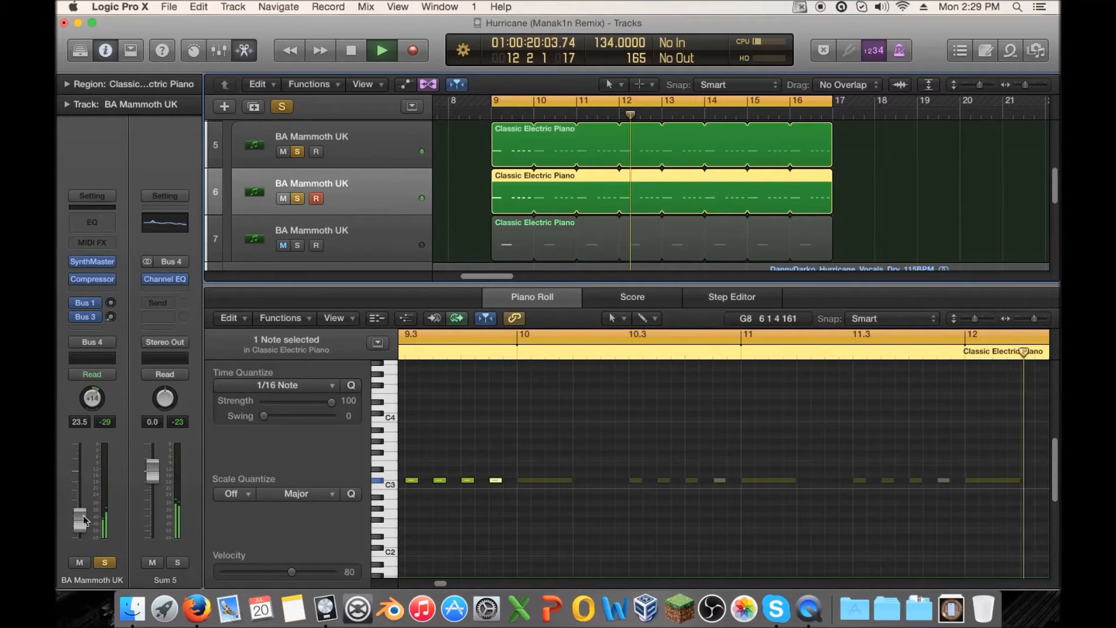
# - Toggle the middle track's solo to compare, clear all solos, and set the track's fader to -17.0 dB
pyautogui.click(105, 562)
pyautogui.click(106, 563)
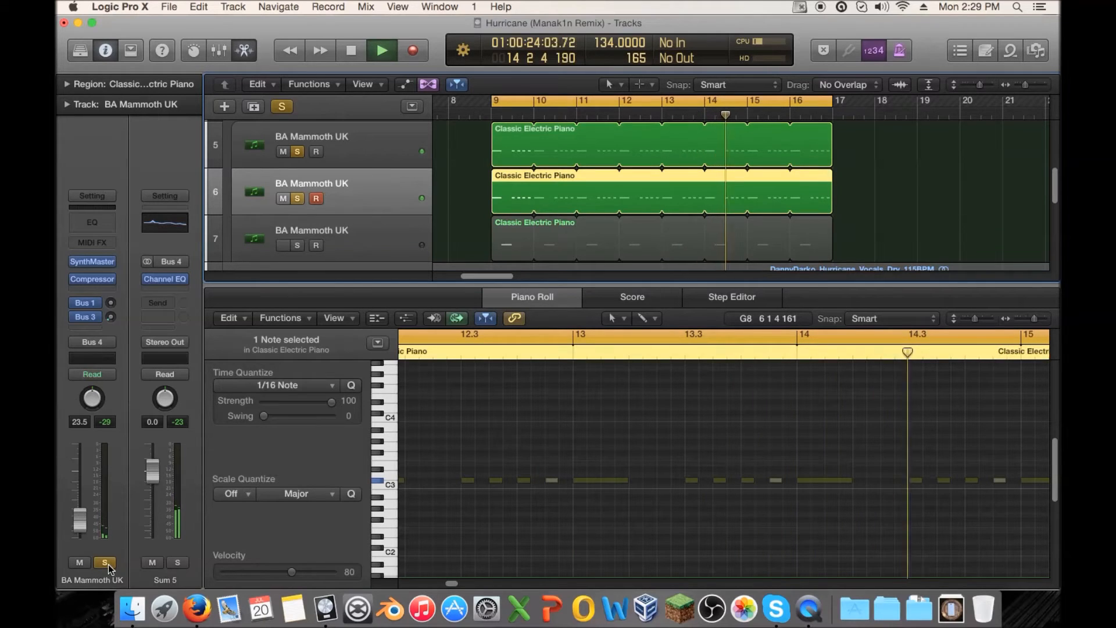
pyautogui.keyDown('alt'); pyautogui.click(106, 563); pyautogui.keyUp('alt')
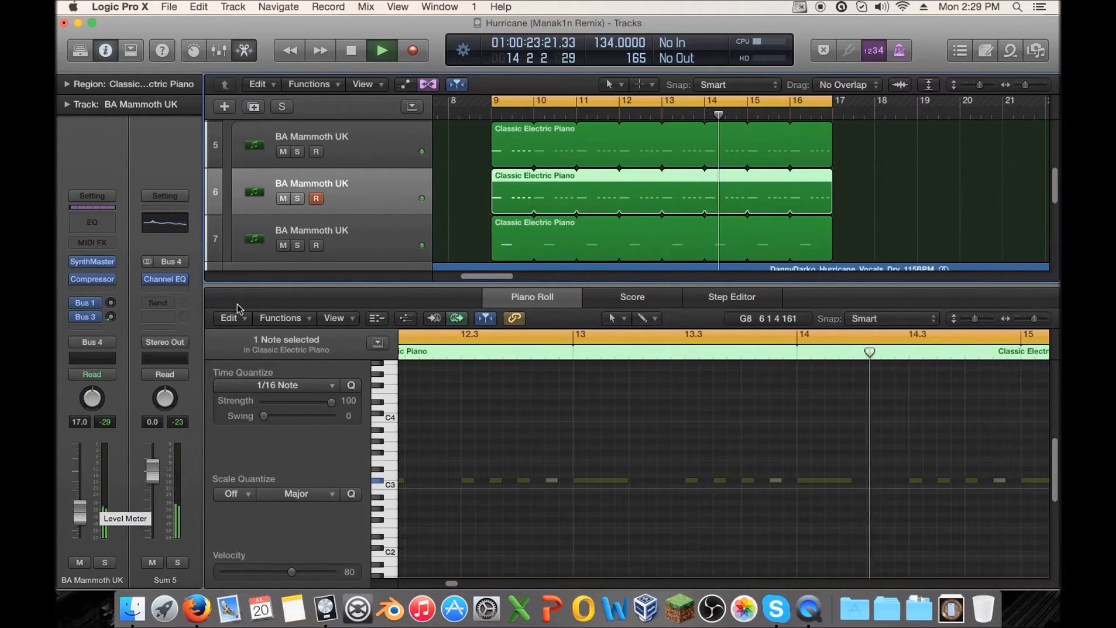
# - Adjust the lower BA Mammoth UK track's side-chain Compressor threshold to -45.5 dB during playback
pyautogui.click(376, 227)
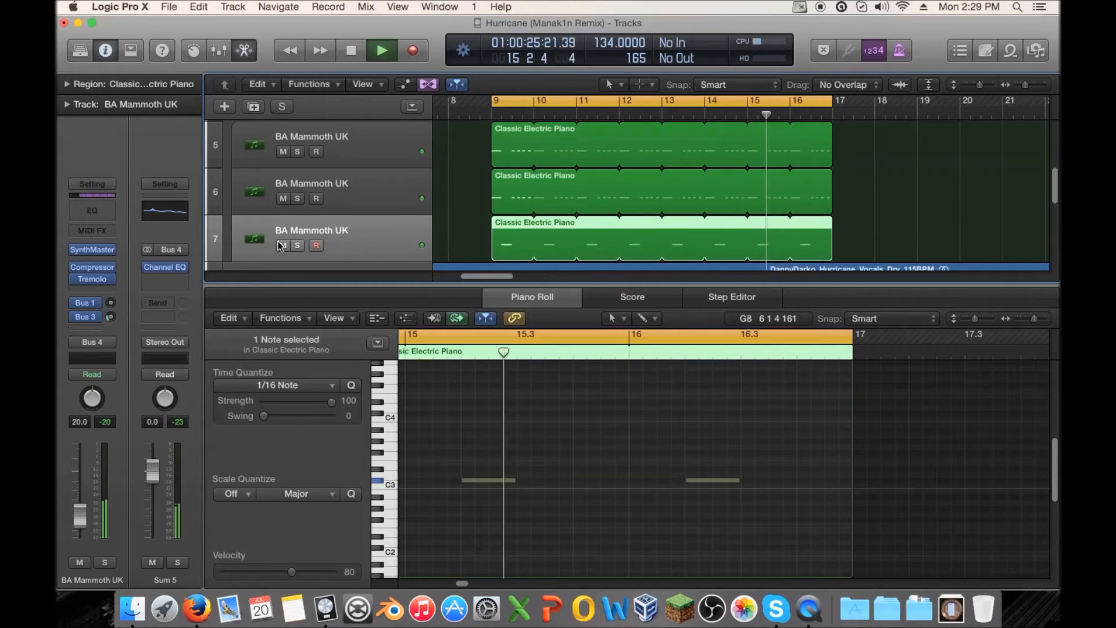
pyautogui.click(93, 267)
pyautogui.moveTo(214, 342); pyautogui.dragTo(214, 320)
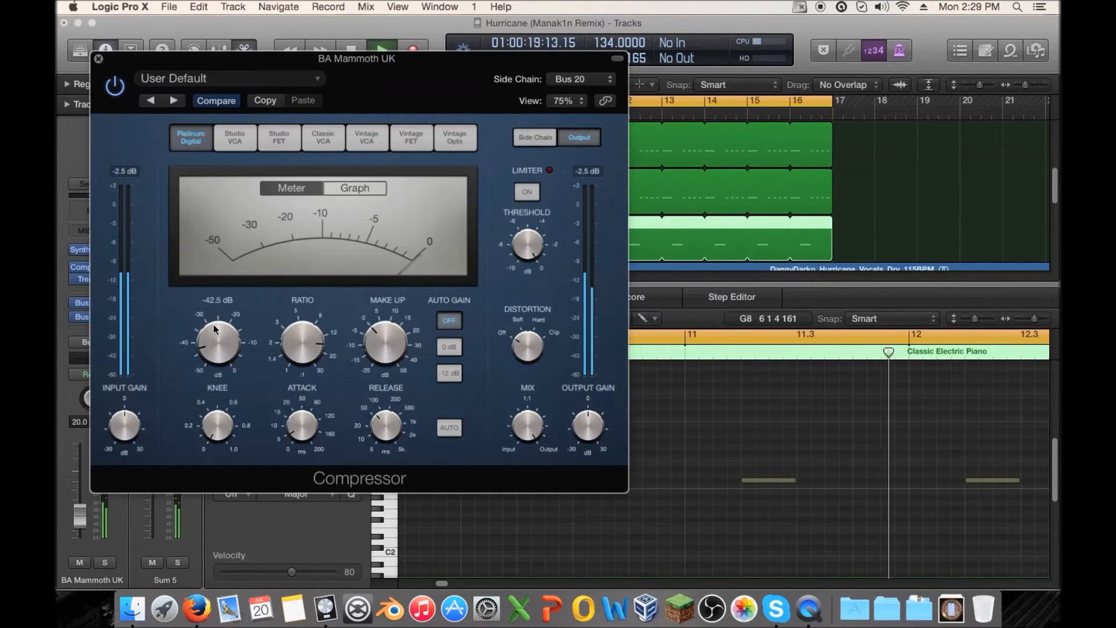
pyautogui.moveTo(216, 318); pyautogui.dragTo(216, 335)
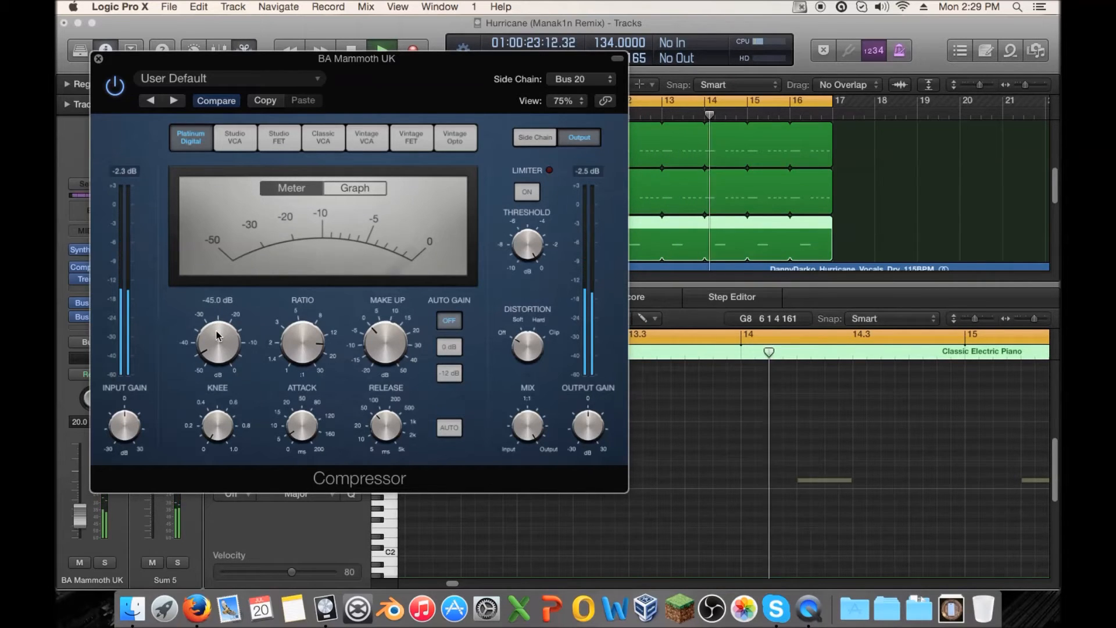
pyautogui.moveTo(216, 336); pyautogui.dragTo(216, 337)
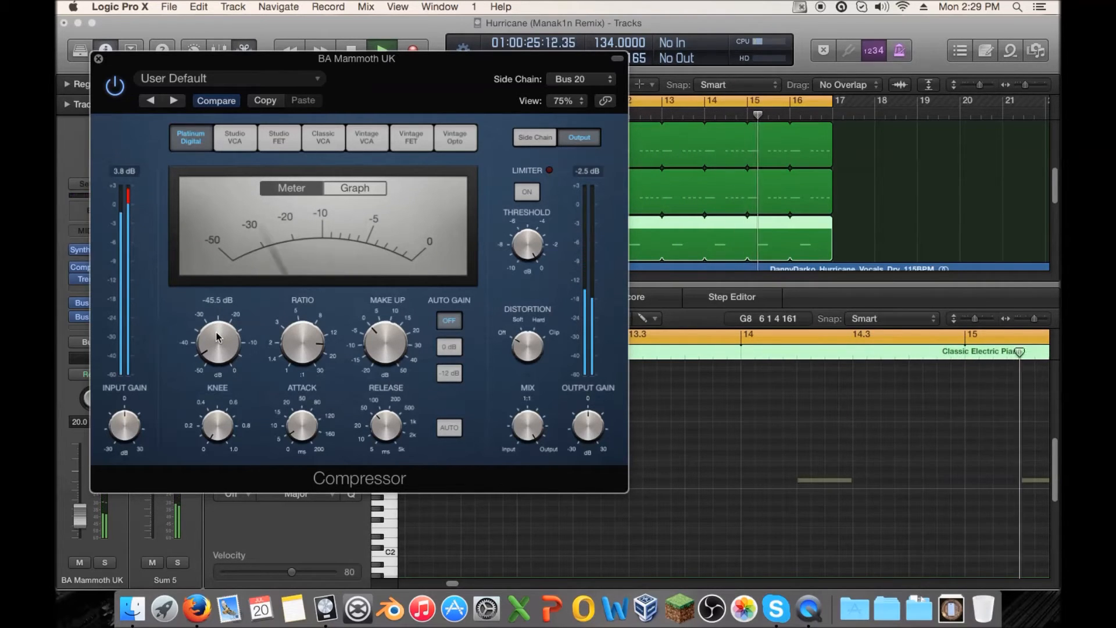
pyautogui.click(98, 58)
pyautogui.press('space')
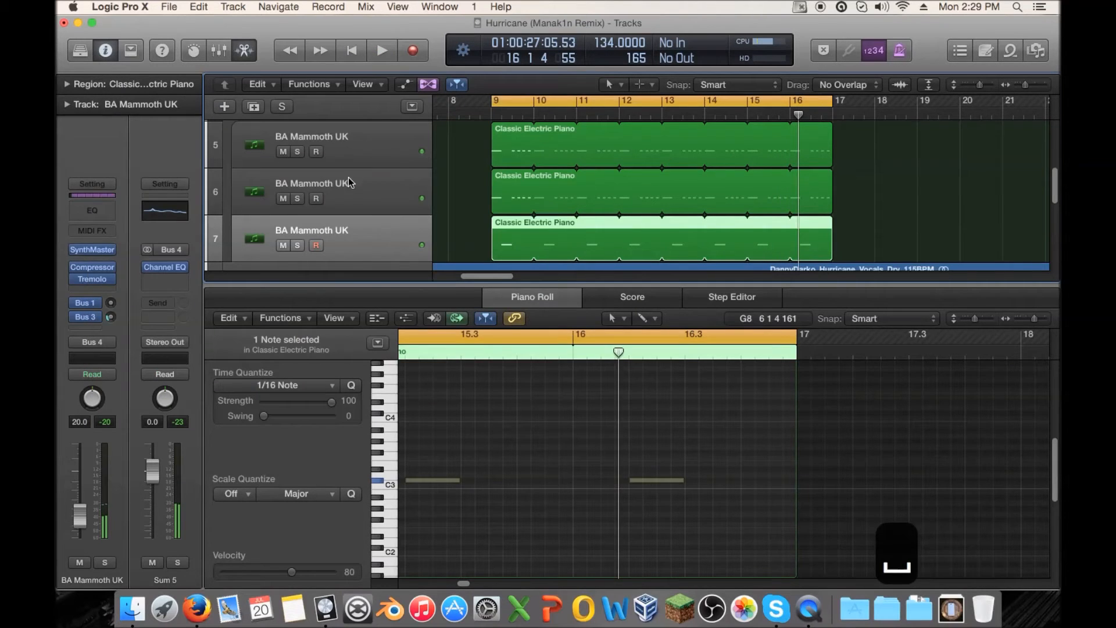
# - Review the middle track's Compressor settings and the lower track's Tremolo and Compressor settings
pyautogui.click(349, 182)
pyautogui.click(99, 282)
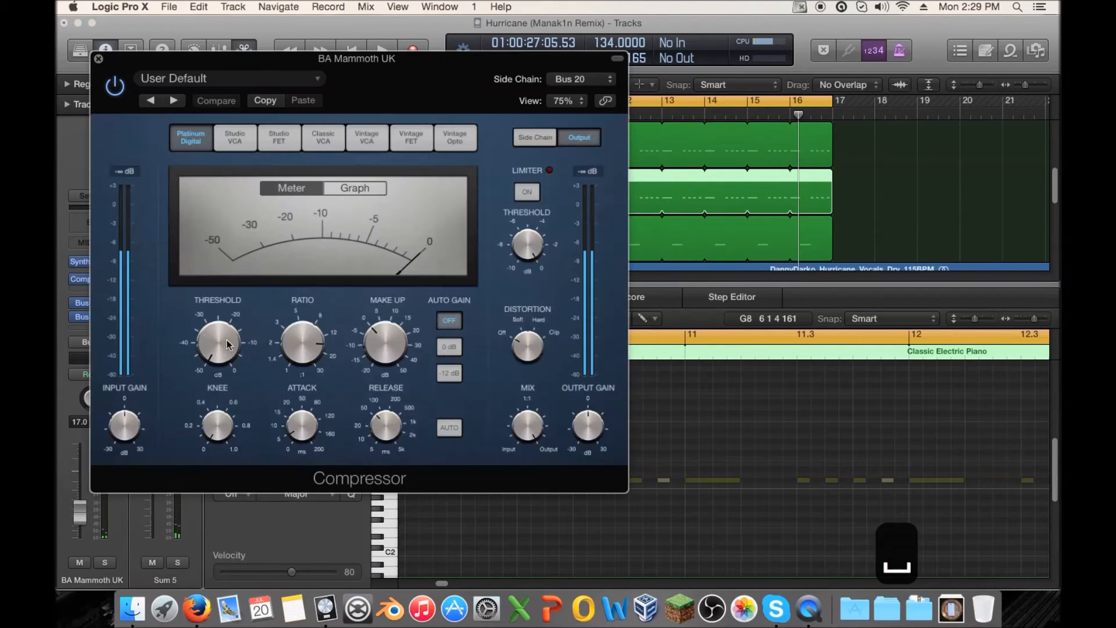
pyautogui.click(98, 59)
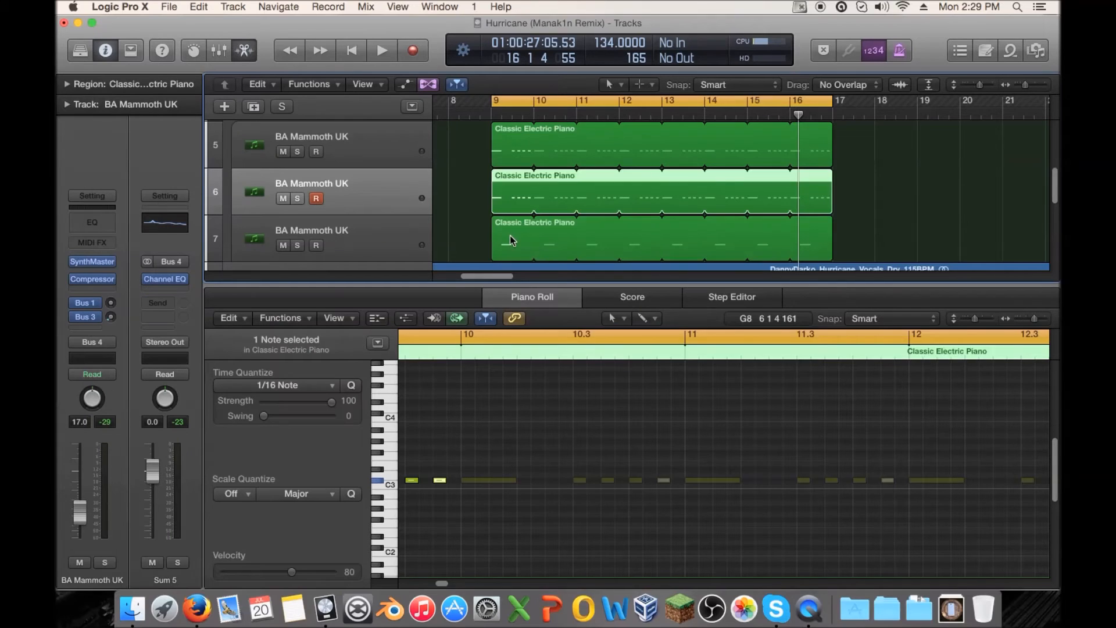
pyautogui.click(394, 253)
pyautogui.click(306, 228)
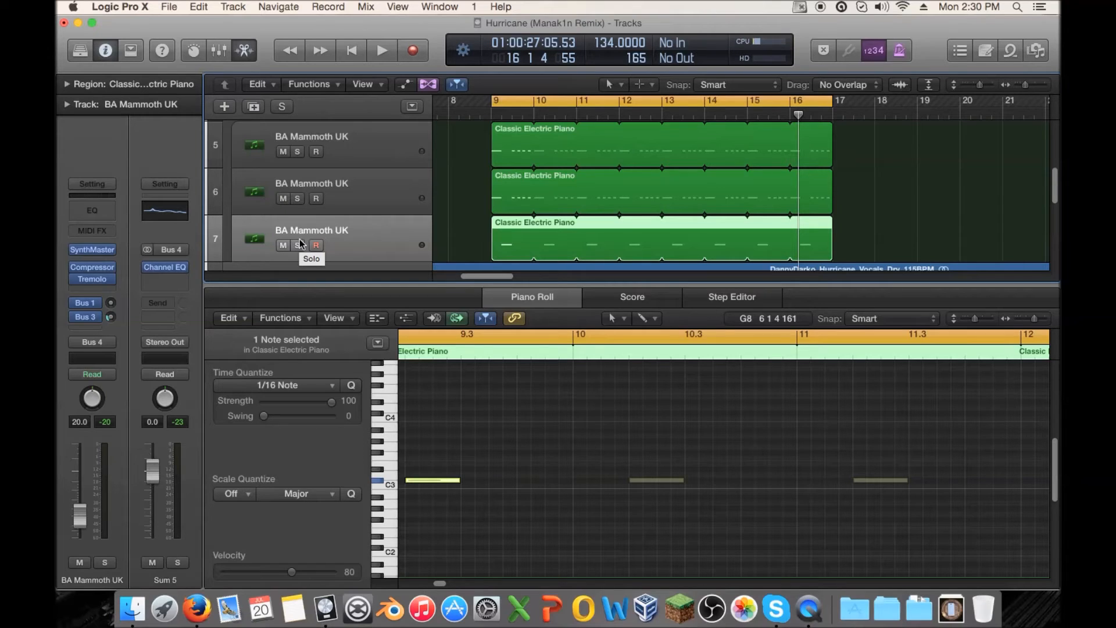
pyautogui.click(93, 279)
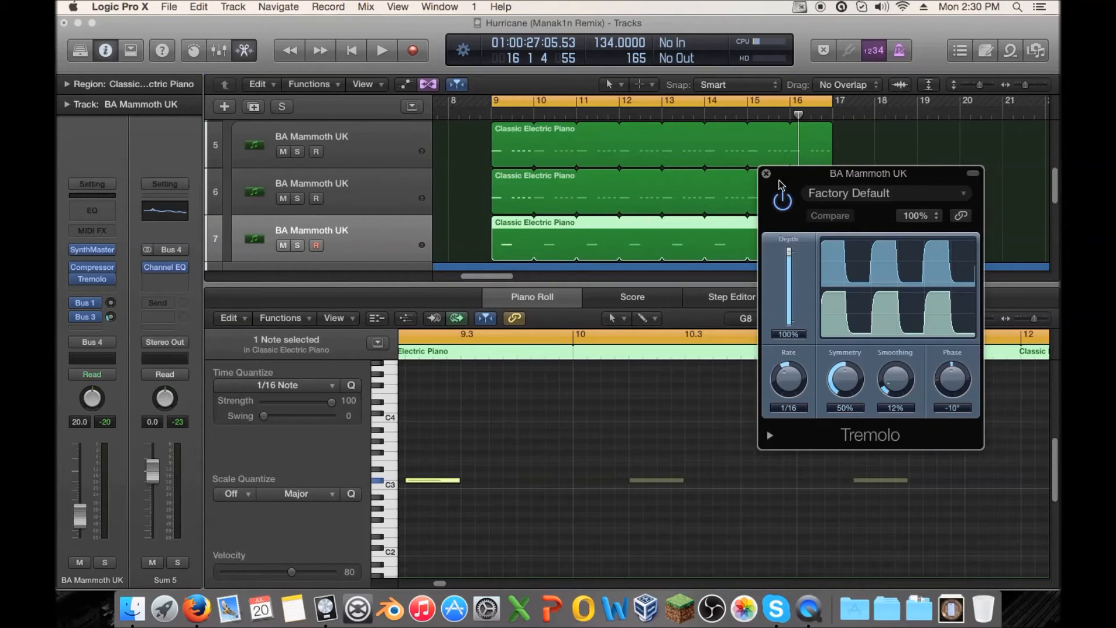
pyautogui.click(766, 173)
pyautogui.click(93, 266)
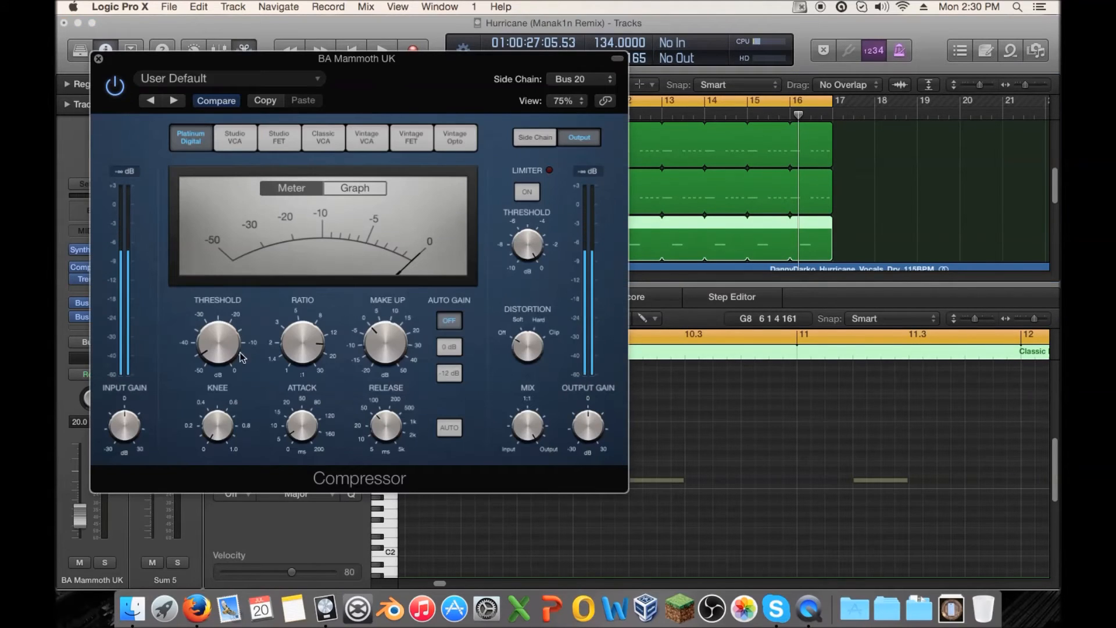
pyautogui.click(98, 59)
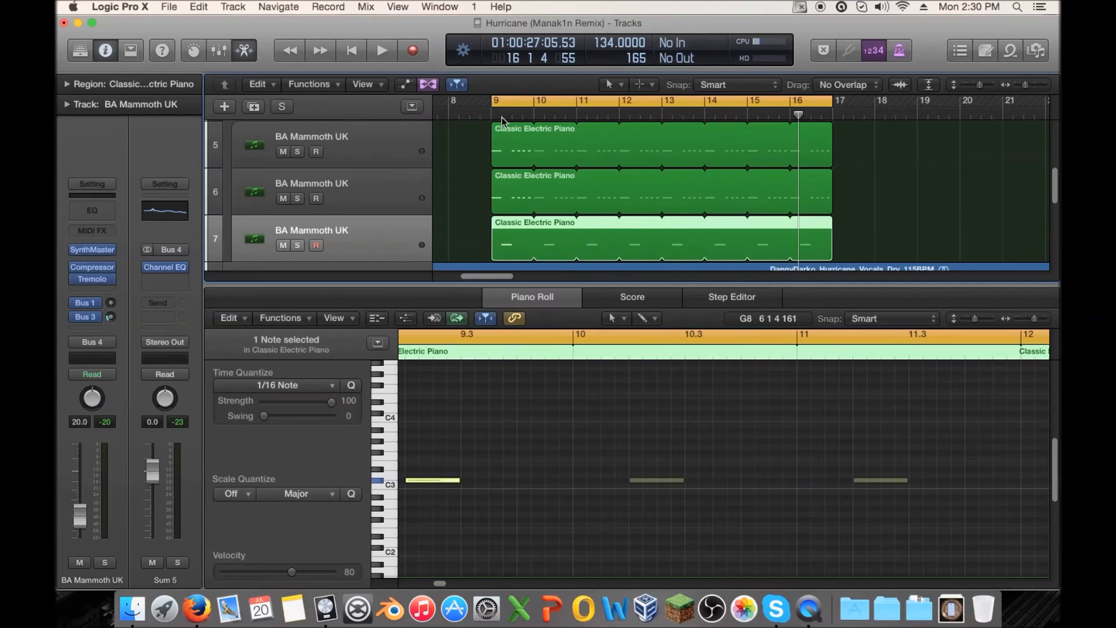
# - Play back the three bass layers together and save the project
pyautogui.press('space')
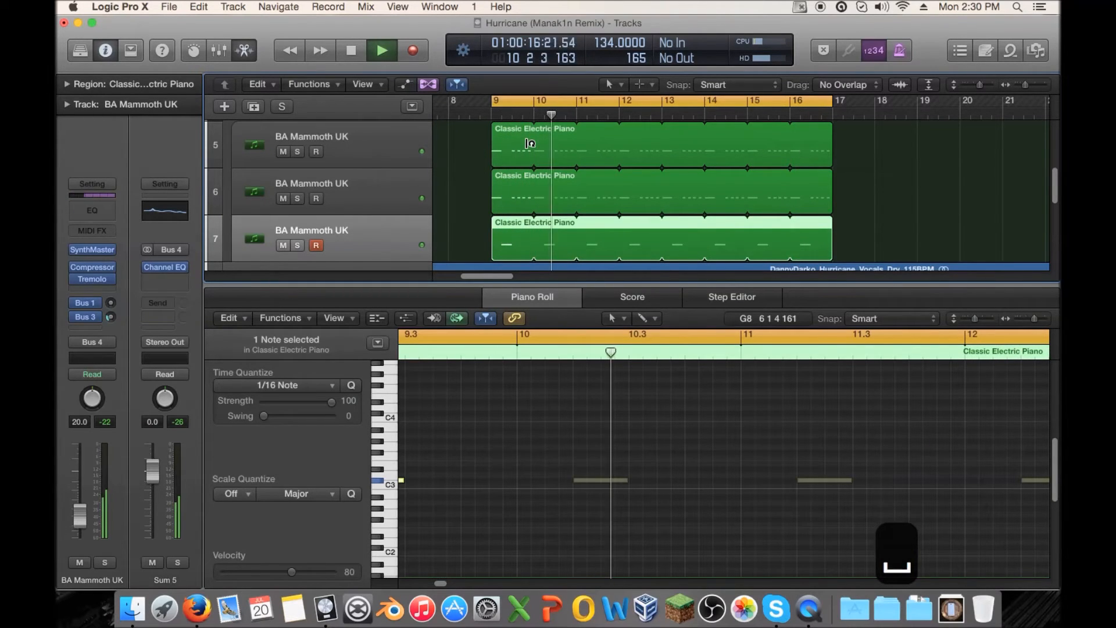
pyautogui.scroll(3, 395, 169)
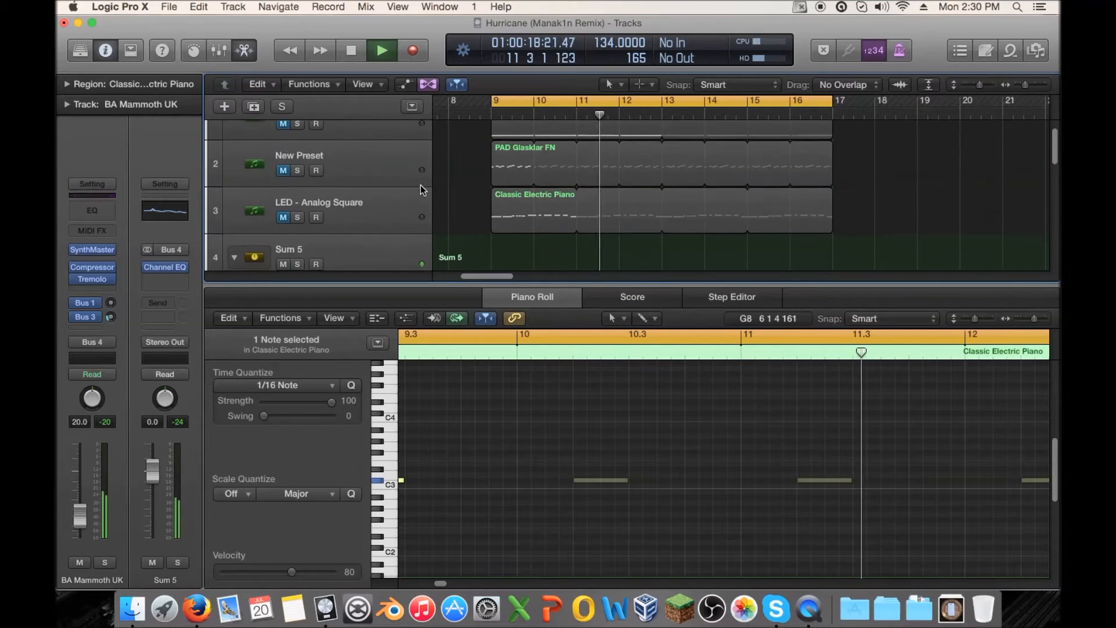
pyautogui.scroll(-2, 394, 169)
pyautogui.press('space')
pyautogui.scroll(1, 394, 169)
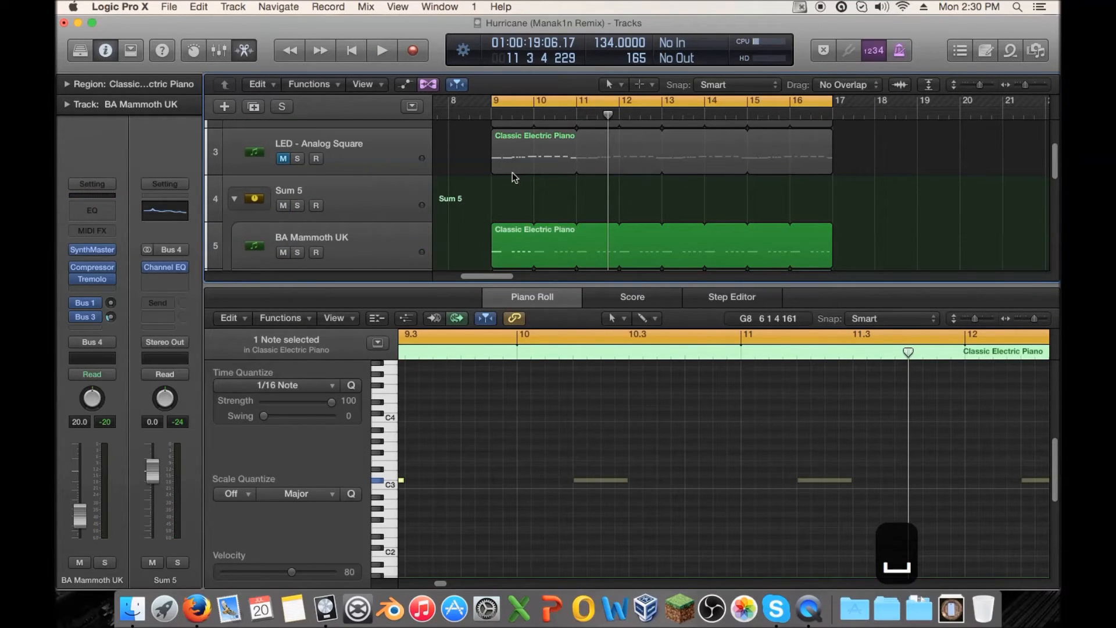
pyautogui.press('super+s')
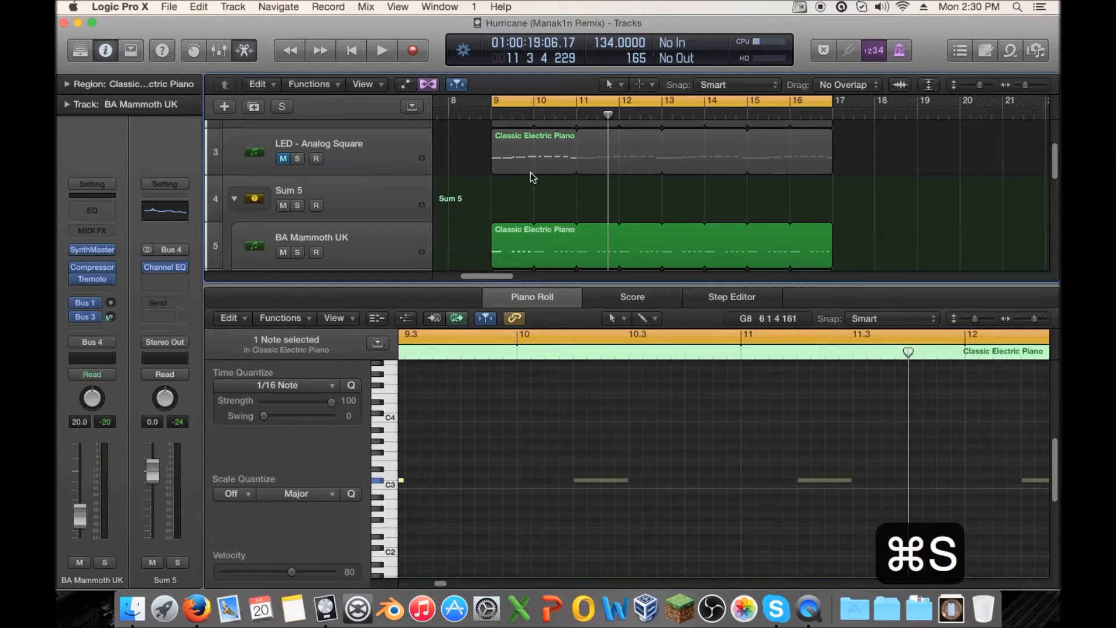
# - Close the Piano Roll and collapse the Sum 5 track stack
pyautogui.doubleClick(429, 285)
pyautogui.scroll(1, 298, 211)
pyautogui.click(236, 226)
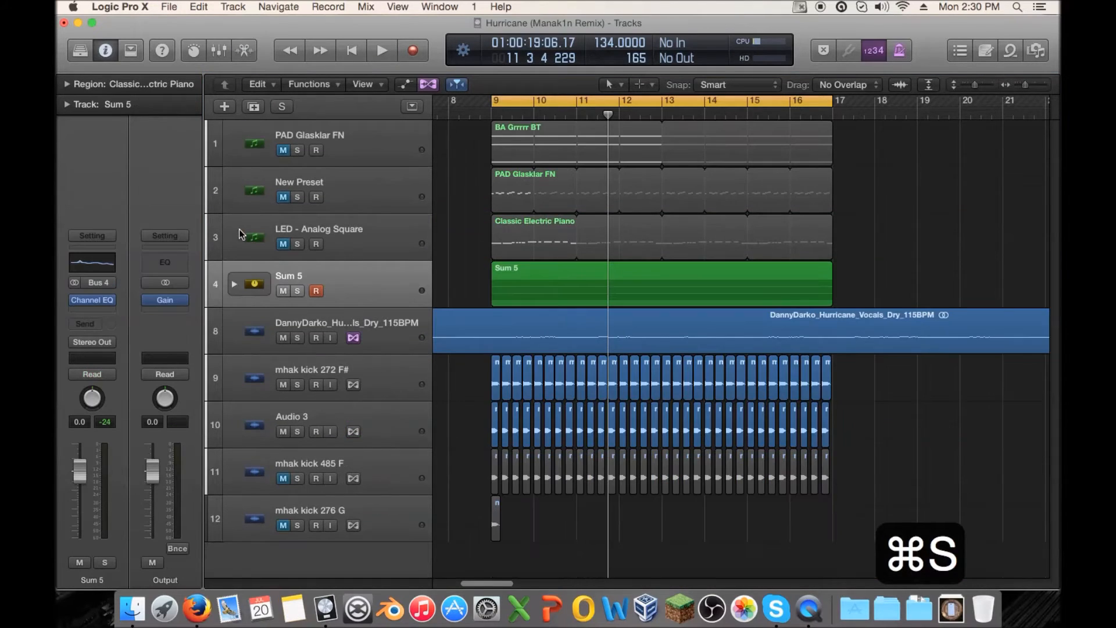
# - Unmute the LED - Analog Square track, play it with the mix, and fine-tune its volume slightly downward
pyautogui.click(283, 244)
pyautogui.press('space')
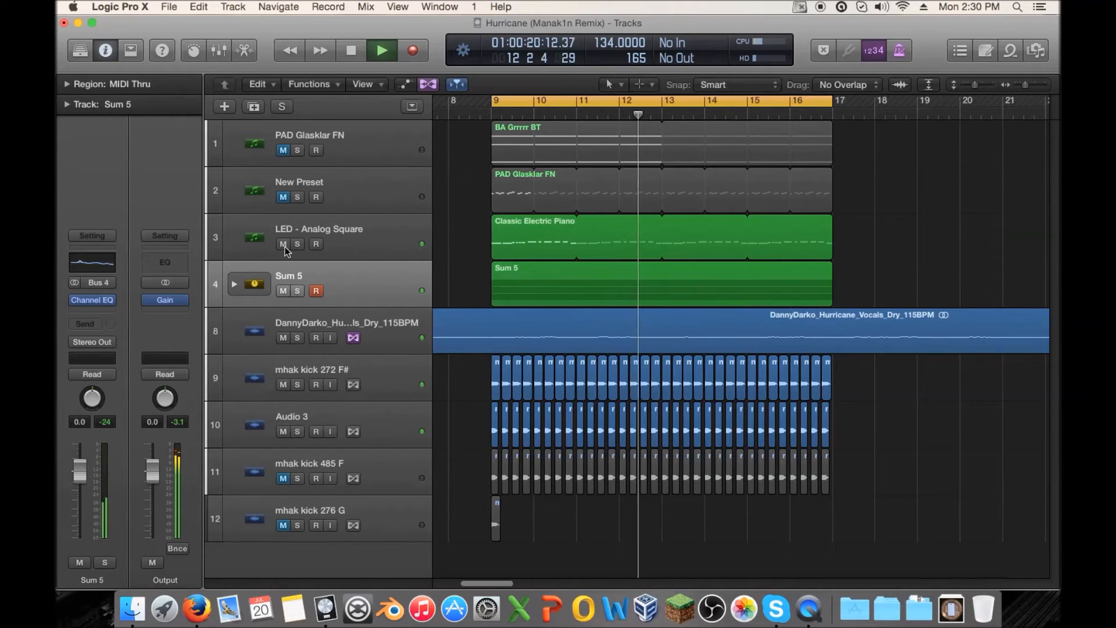
pyautogui.click(284, 253)
pyautogui.moveTo(86, 512); pyautogui.dragTo(86, 518)
# - Shape the LED - Analog Square track's Channel EQ with a high cut at 870 Hz, 6 dB/Oct, and a low cut at about 330 Hz
pyautogui.click(94, 227)
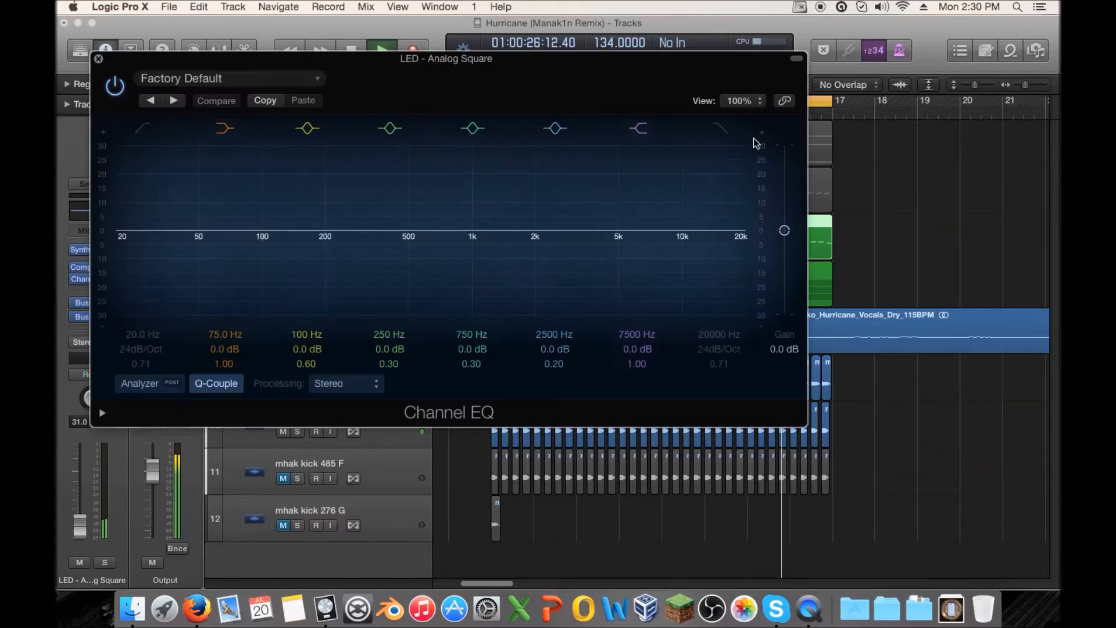
pyautogui.moveTo(735, 232); pyautogui.dragTo(498, 282)
pyautogui.moveTo(719, 350)
pyautogui.mouseDown()
pyautogui.moveTo(720, 364)
pyautogui.moveTo(719, 340)
pyautogui.moveTo(722, 349)
pyautogui.mouseUp()
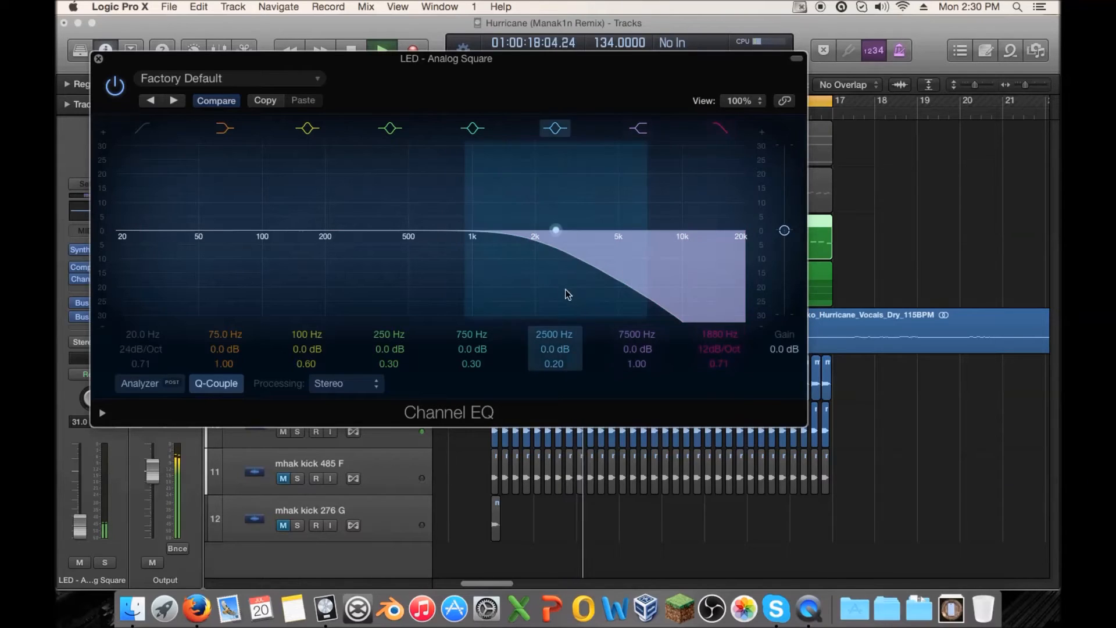
pyautogui.moveTo(530, 285); pyautogui.dragTo(459, 286)
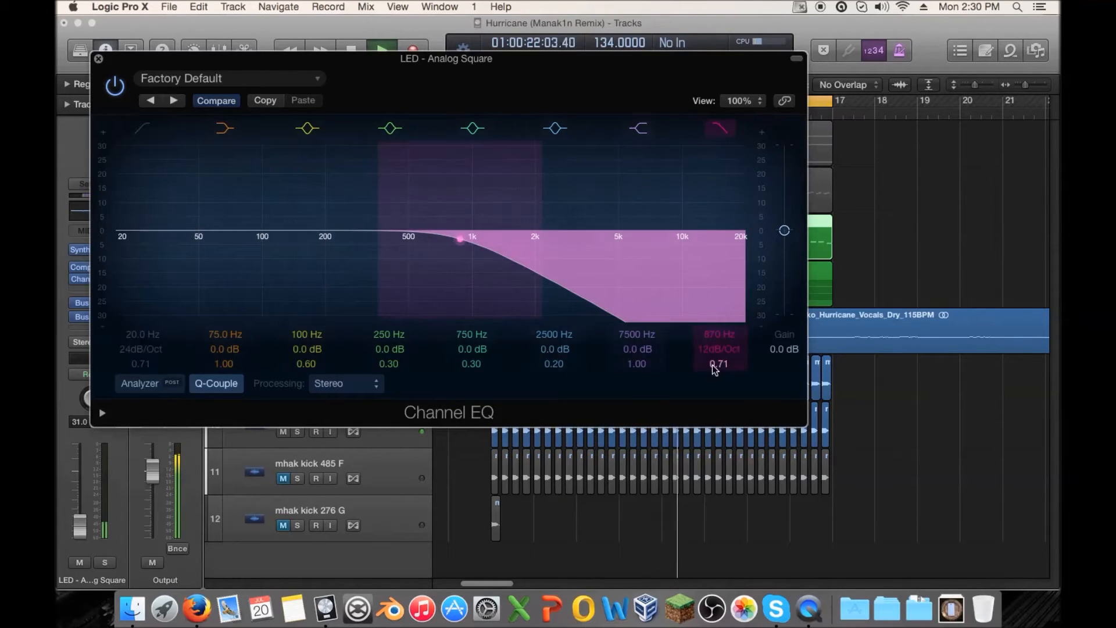
pyautogui.moveTo(719, 355); pyautogui.dragTo(720, 363)
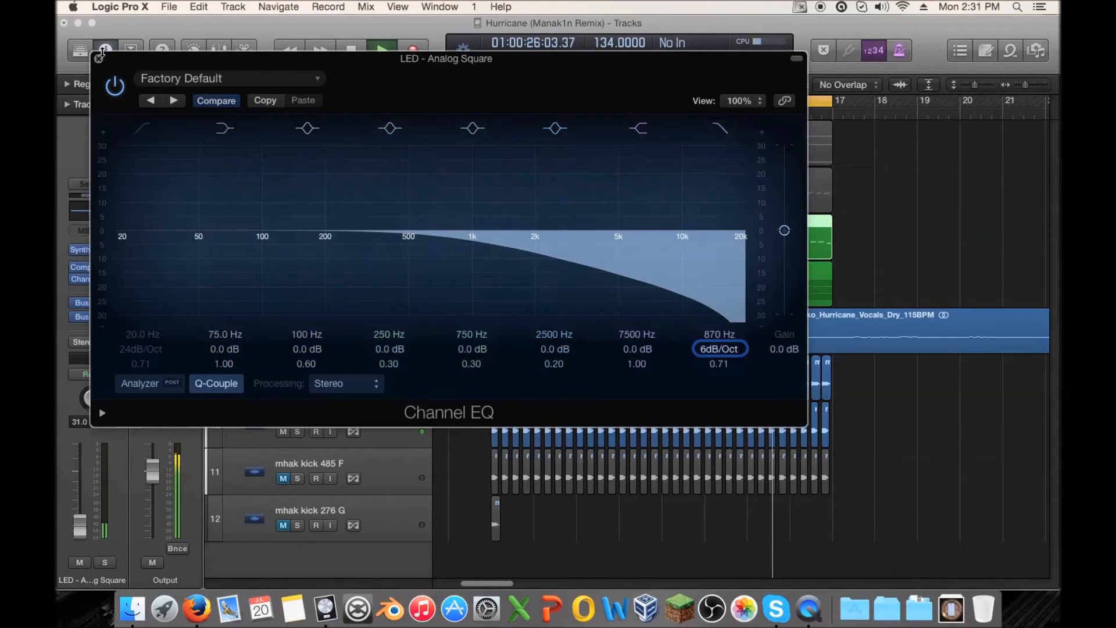
pyautogui.moveTo(151, 280); pyautogui.dragTo(424, 279)
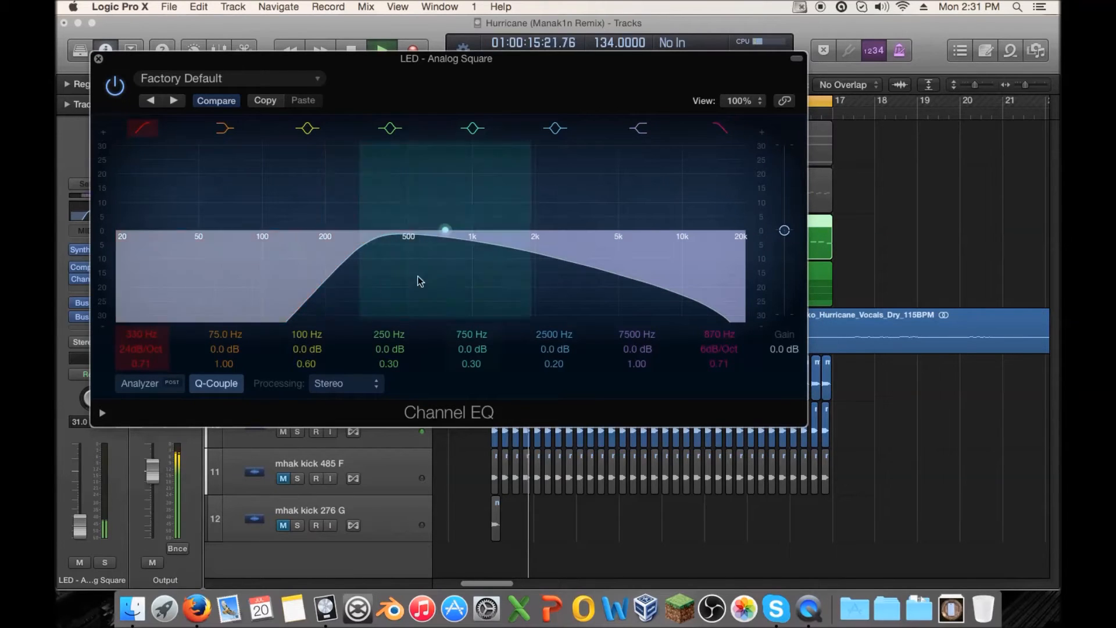
# - Close the Channel EQ window, expand the Sum 5 track stack and stop playback
pyautogui.click(99, 60)
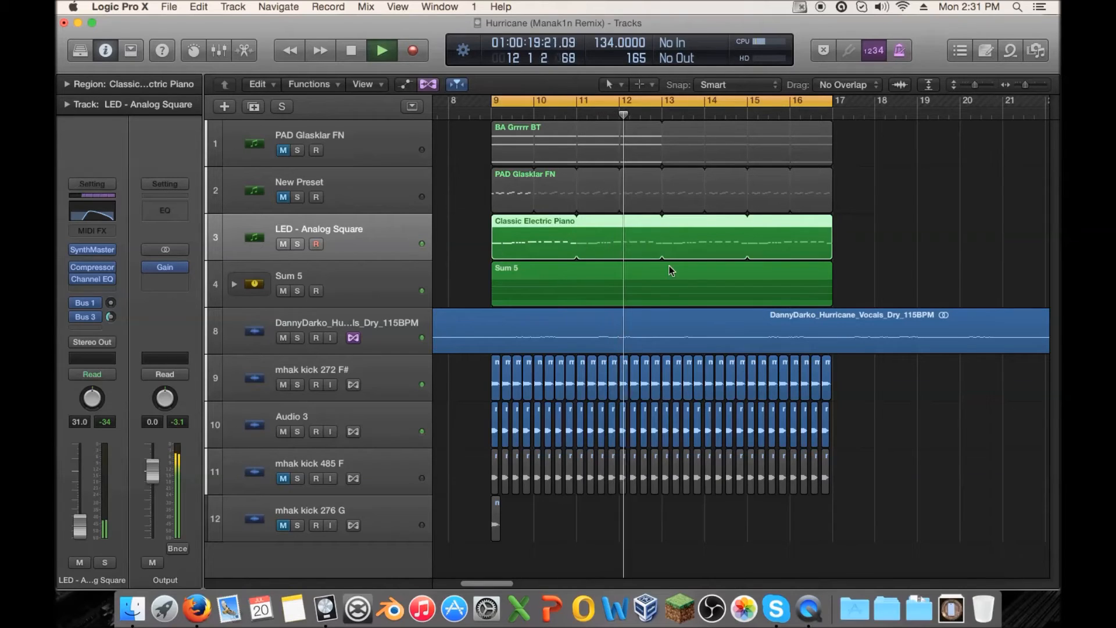
pyautogui.click(234, 285)
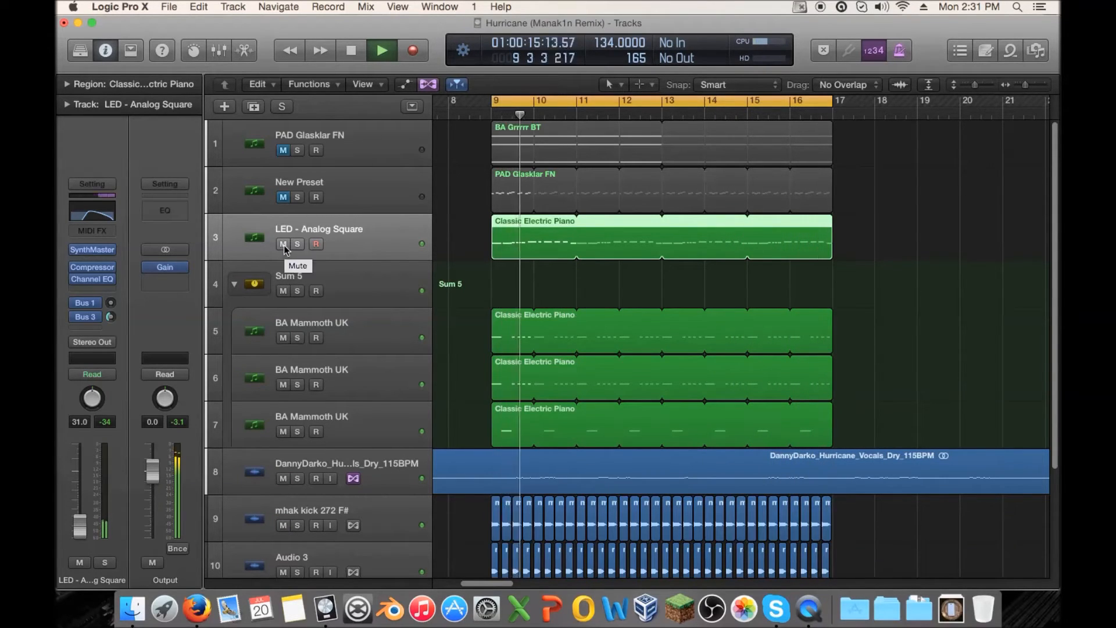
pyautogui.press('space')
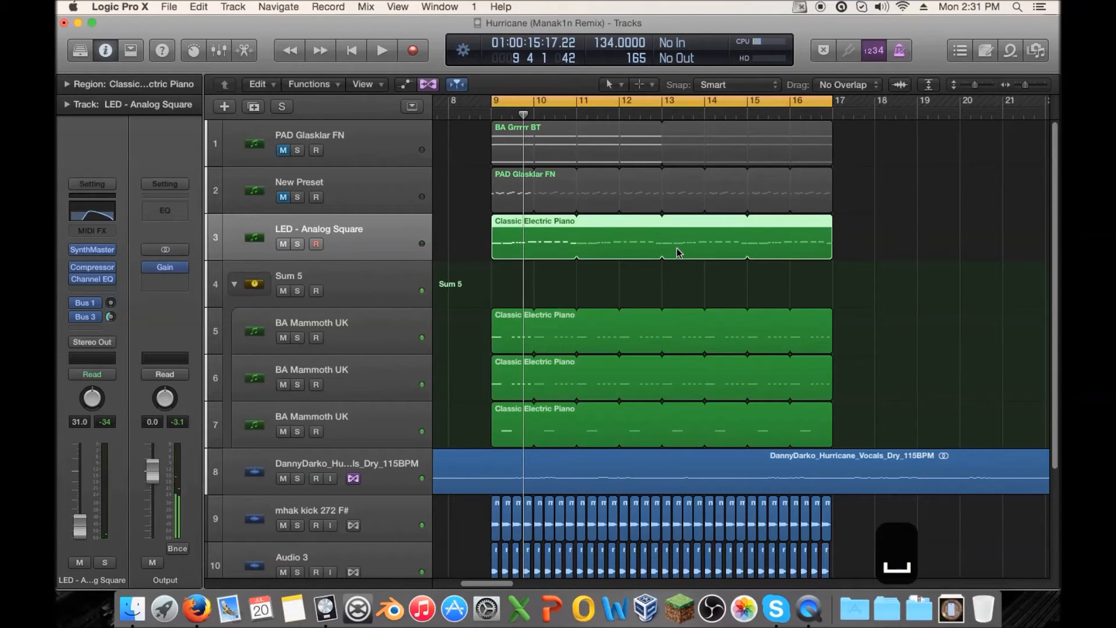
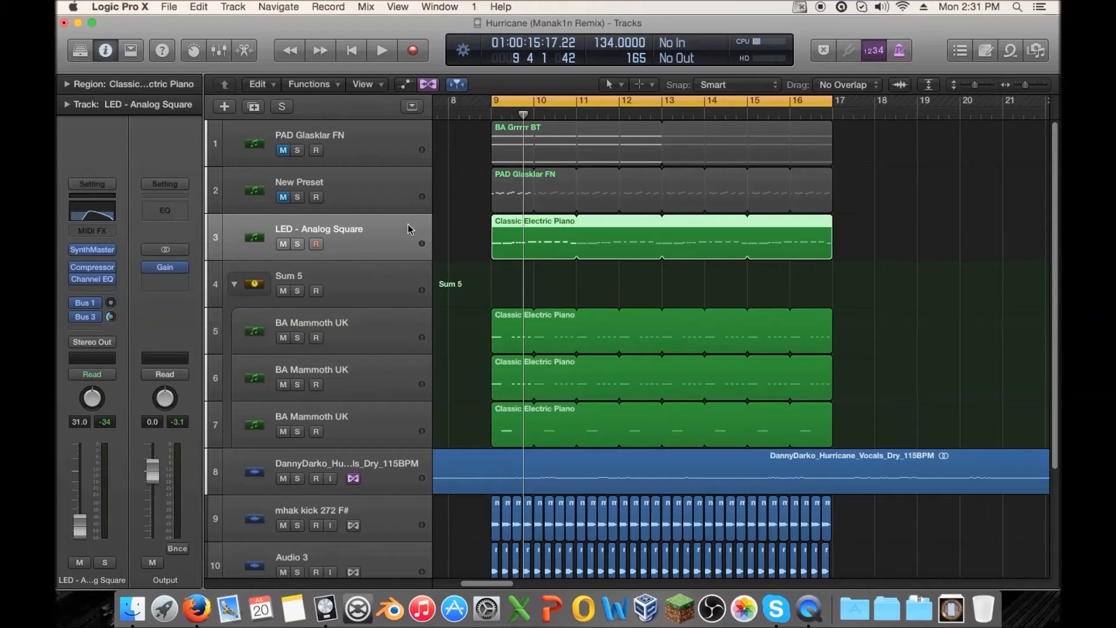
# - Duplicate the LED - Analog Square track with its settings and remove the Channel EQ from the copy
pyautogui.click(254, 107)
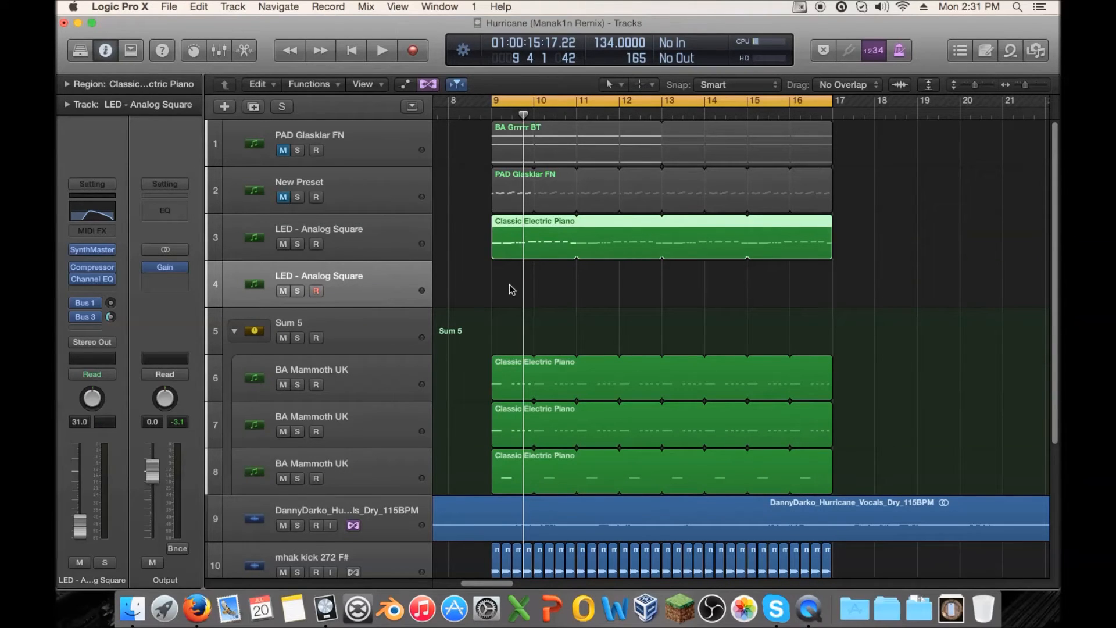
pyautogui.click(512, 290)
pyautogui.click(111, 279)
pyautogui.click(97, 290)
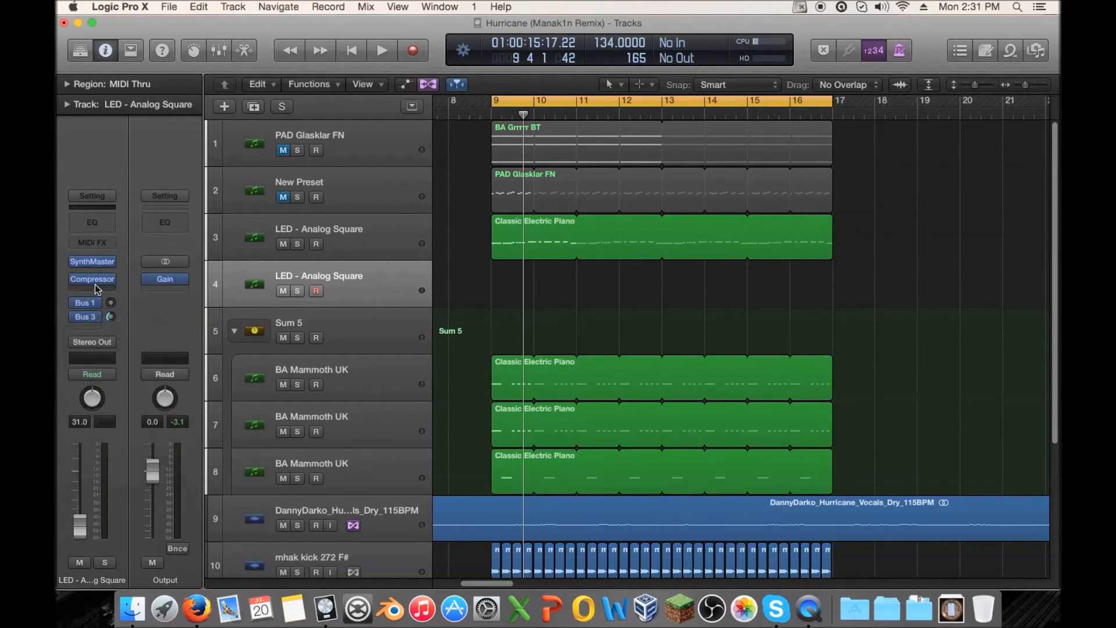
# - Set the side chain of the duplicate track's Compressor to Bus 20 and close the plug-in
pyautogui.click(94, 281)
pyautogui.click(558, 79)
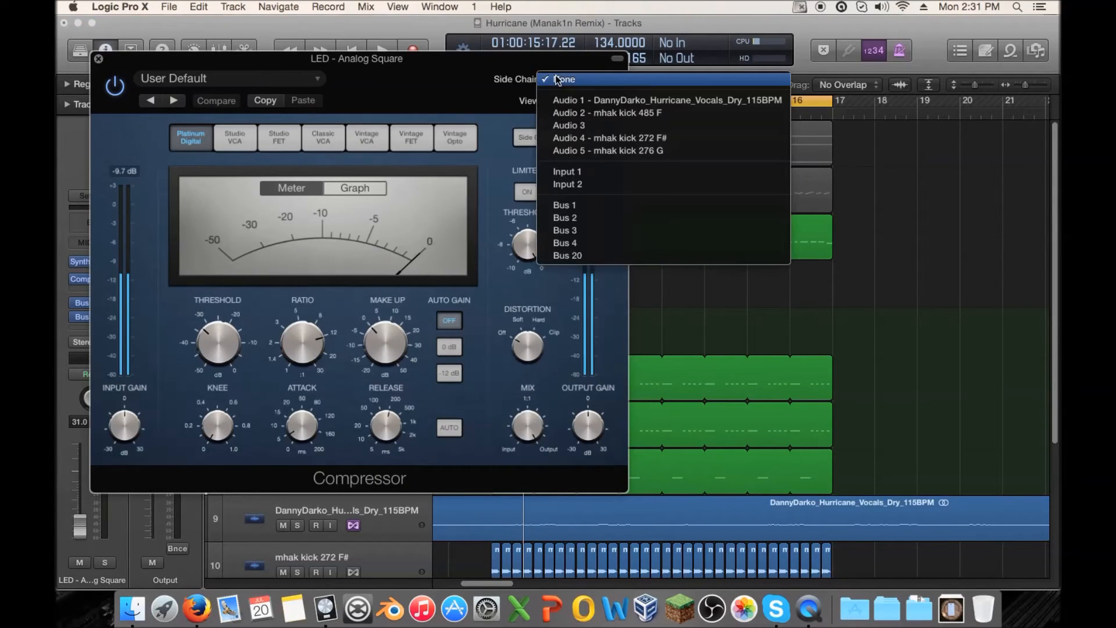
pyautogui.click(585, 255)
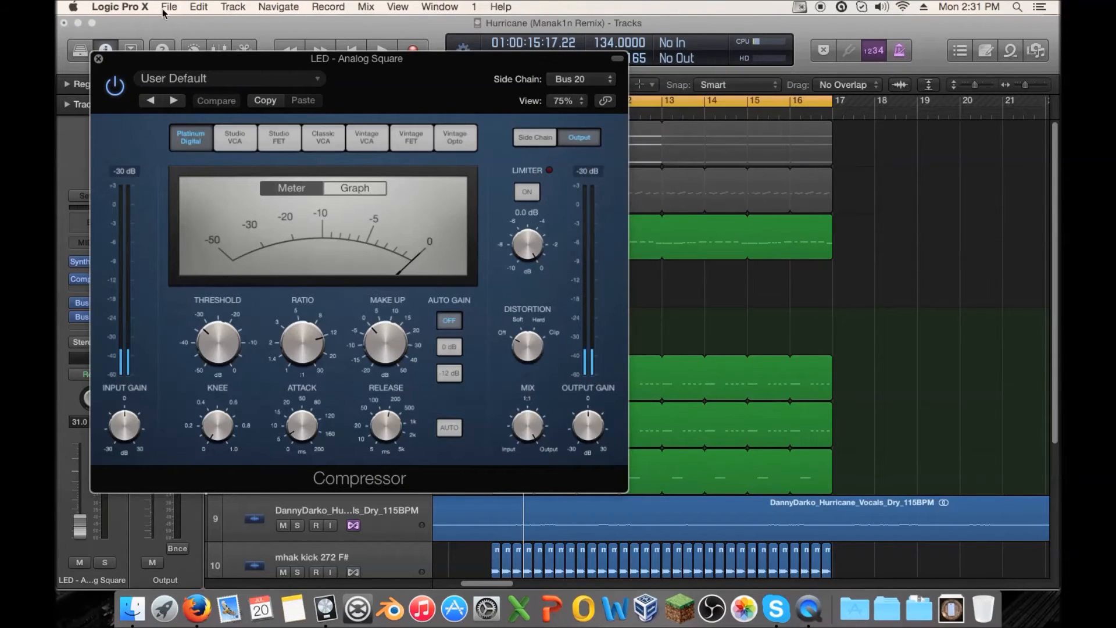
pyautogui.click(98, 59)
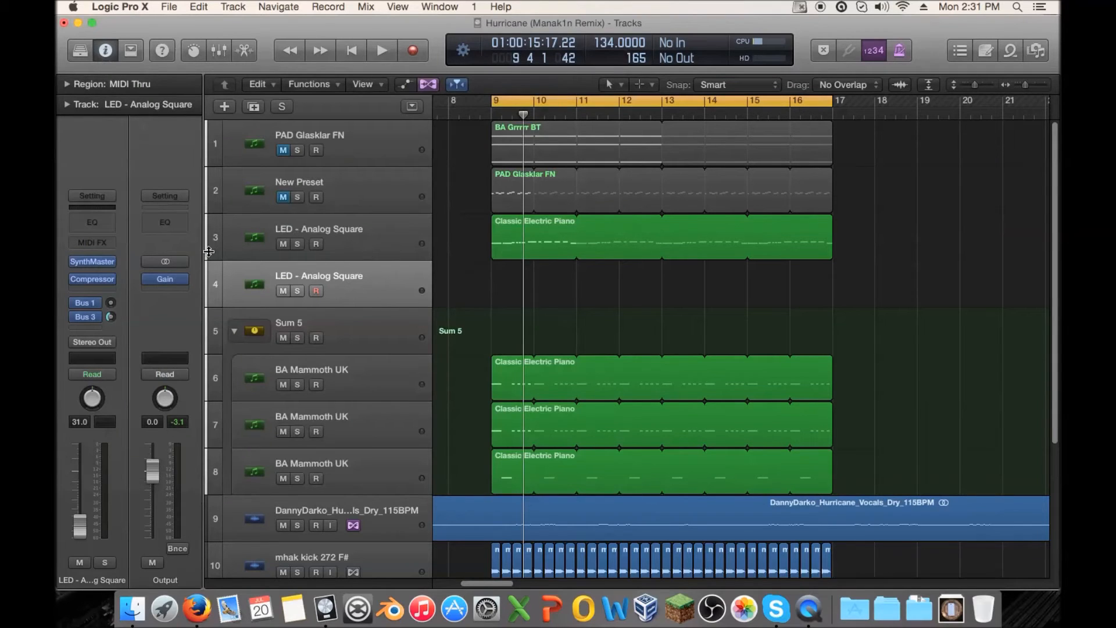
# - Open the duplicate track's SynthMaster preset browser and search the presets for "hov"
pyautogui.click(95, 263)
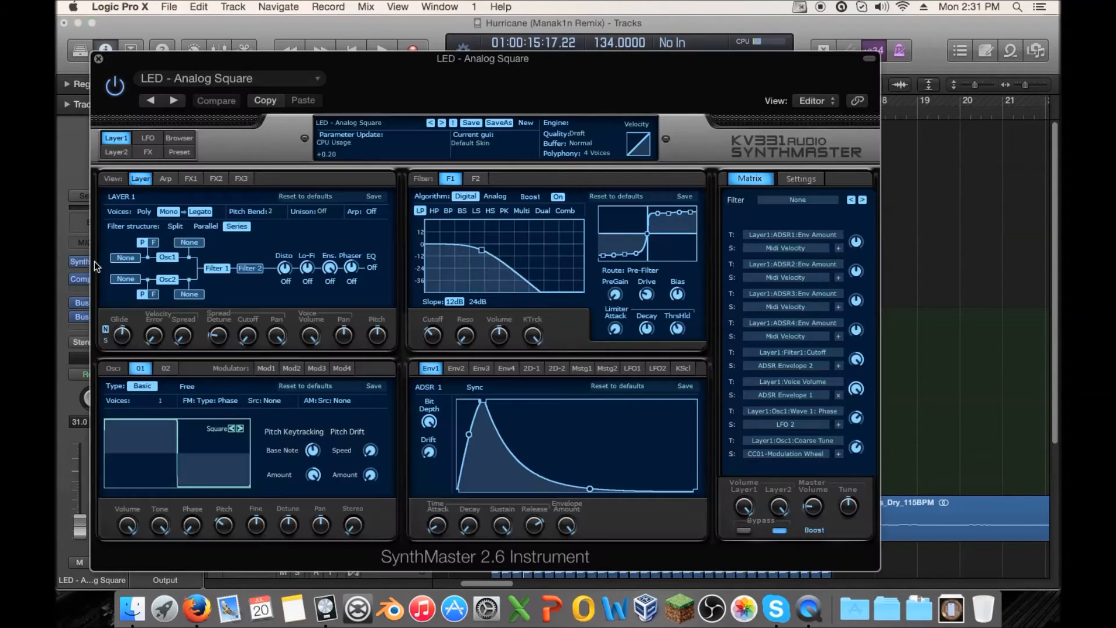
pyautogui.moveTo(156, 66); pyautogui.dragTo(274, 92)
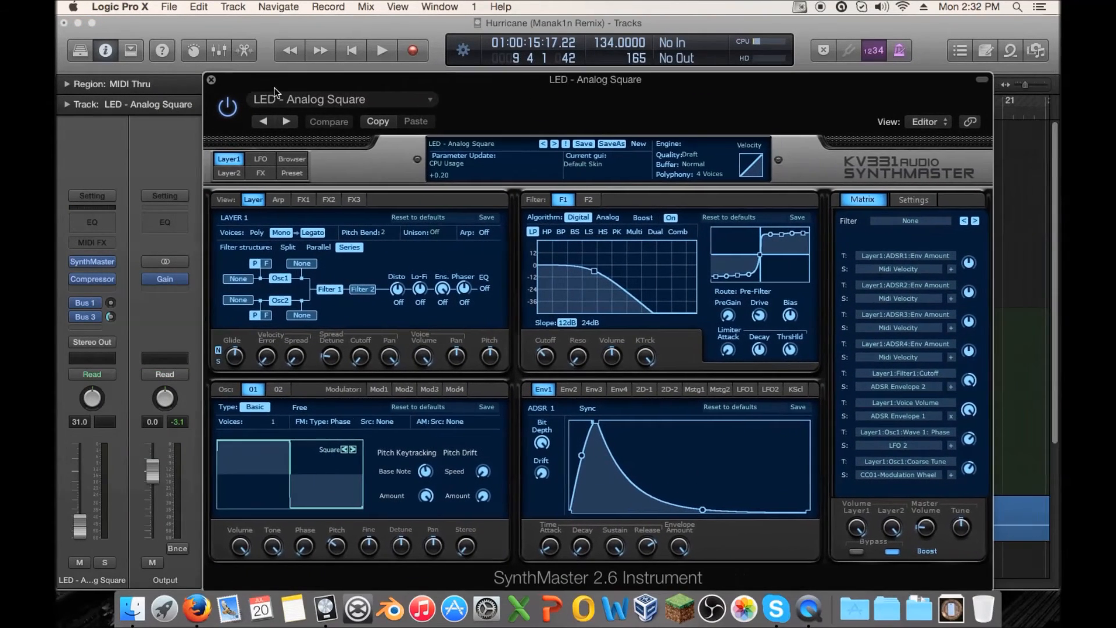
pyautogui.click(294, 160)
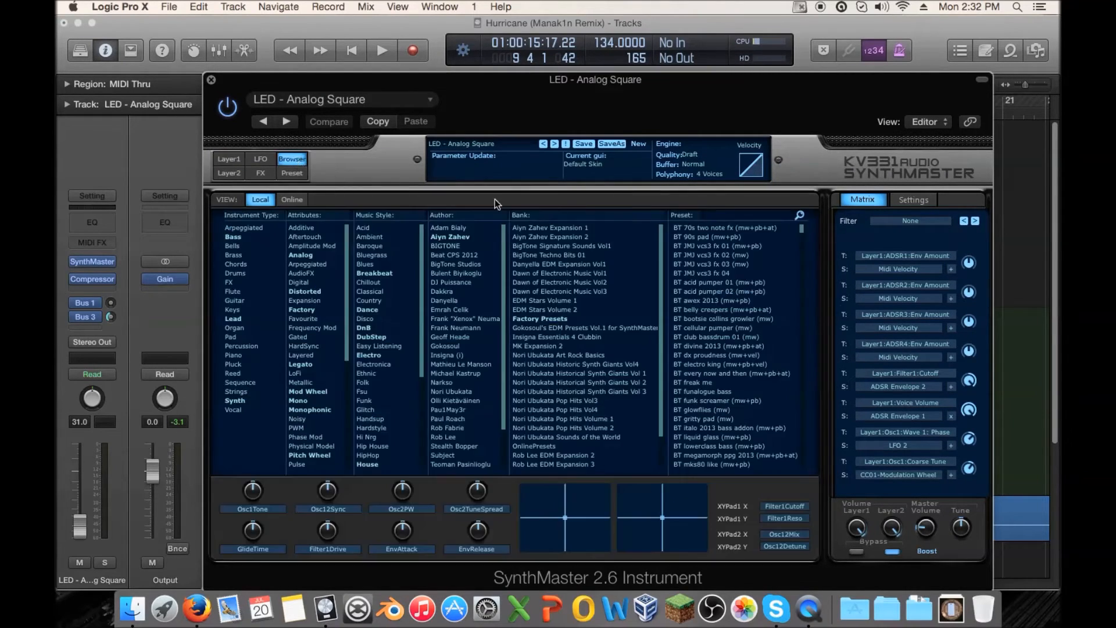
pyautogui.click(736, 214)
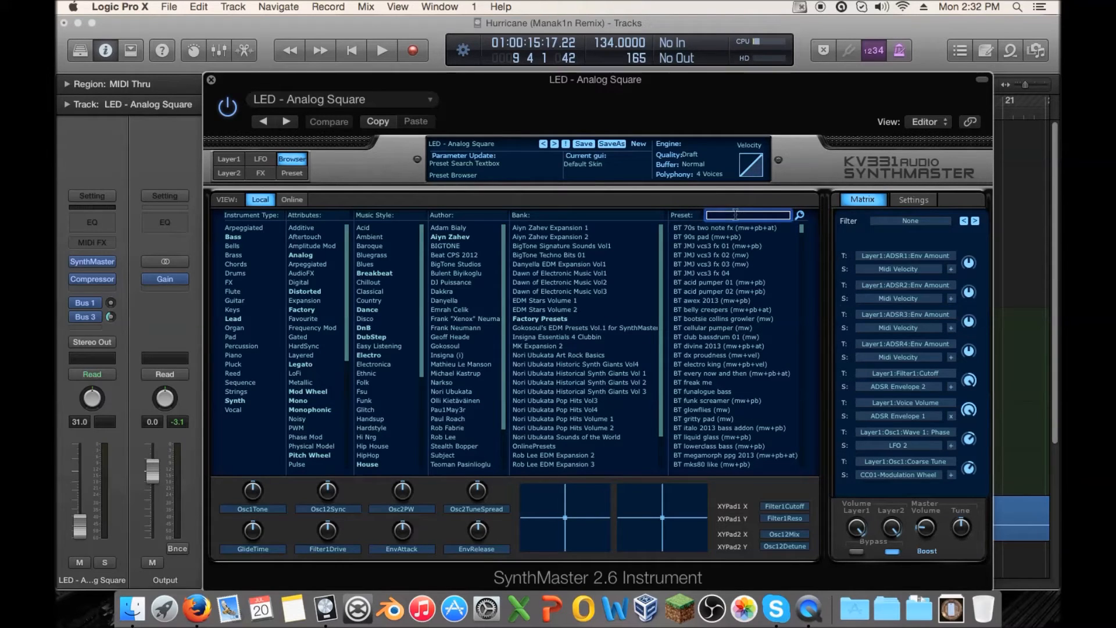
pyautogui.write('hov')
pyautogui.press('Return')
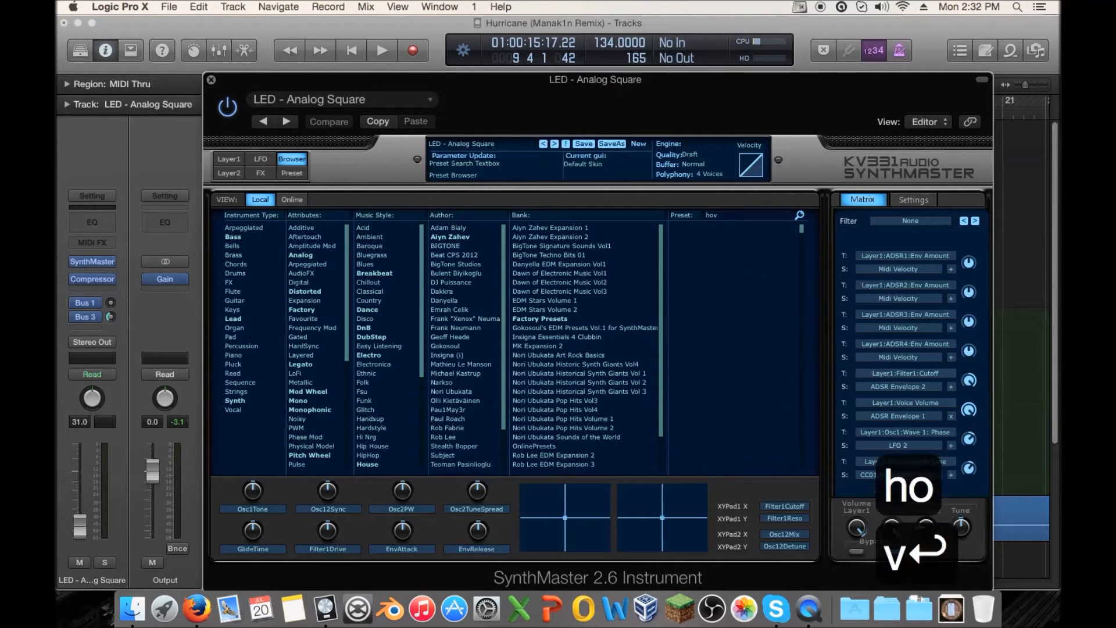
# - Clear the preset search and search for "how" instead
pyautogui.click(733, 215)
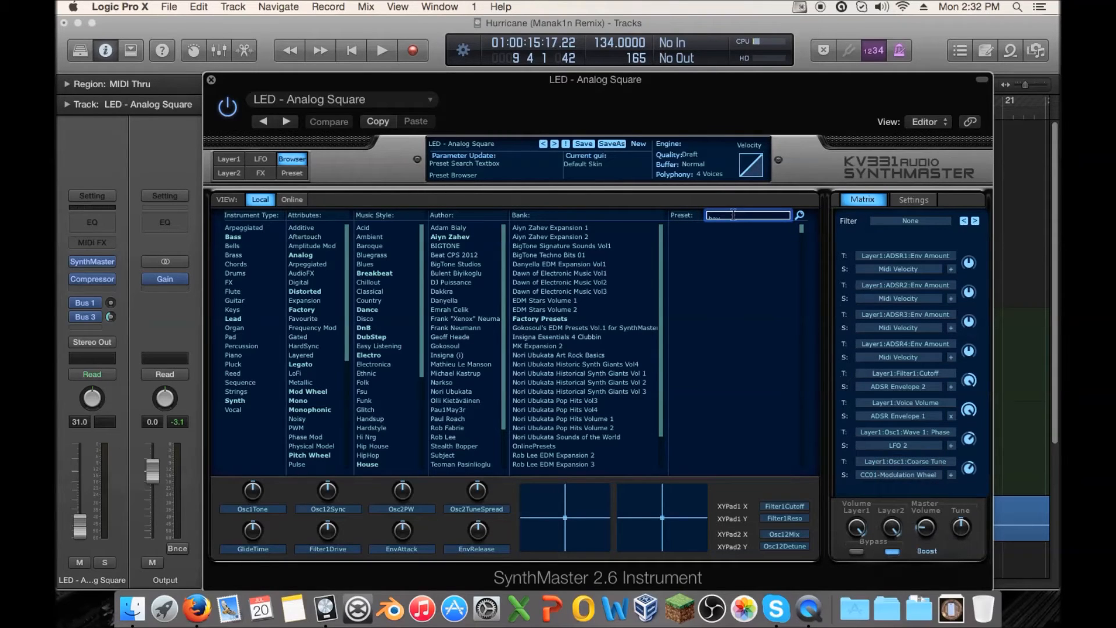
pyautogui.press('BackSpace')
pyautogui.press('BackSpace')
pyautogui.press('BackSpace')
pyautogui.press('BackSpace')
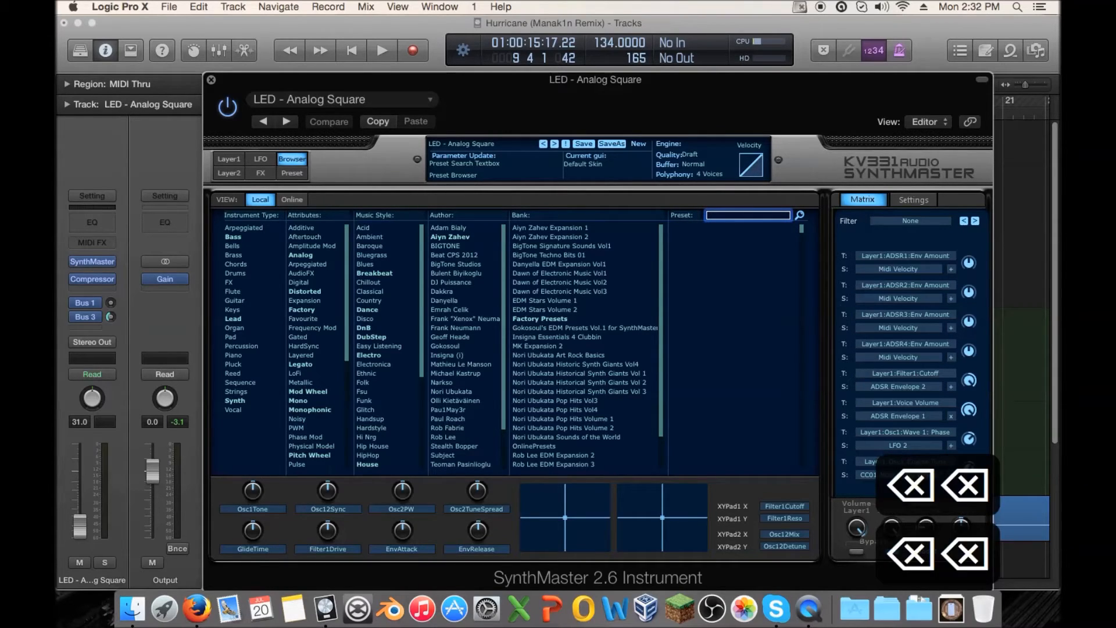
pyautogui.press('Return')
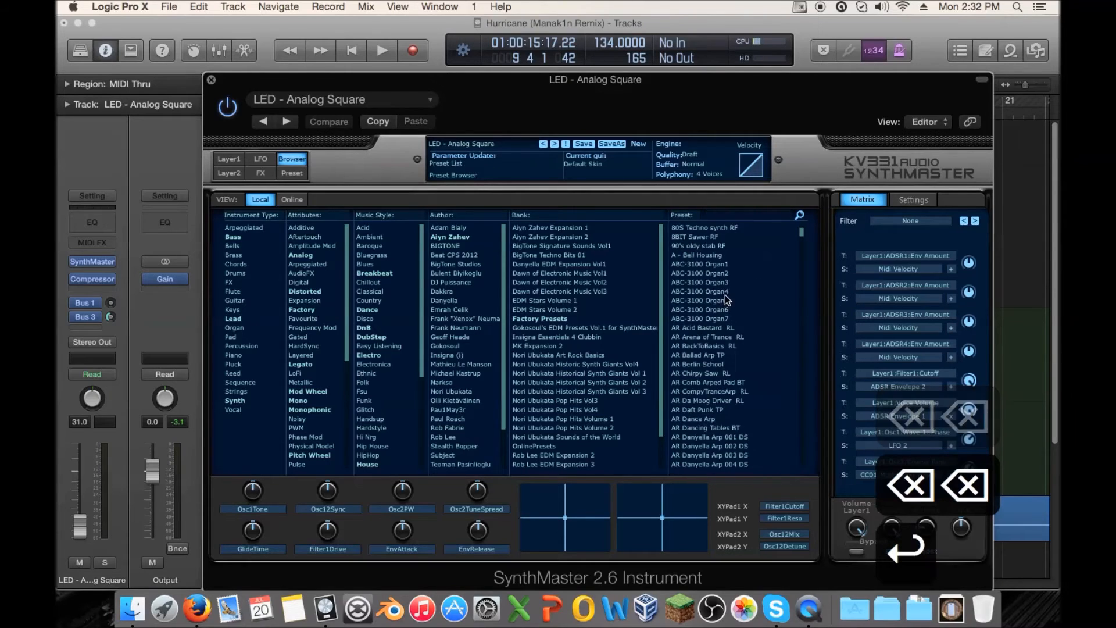
pyautogui.click(728, 217)
pyautogui.write('how')
pyautogui.press('Tab')
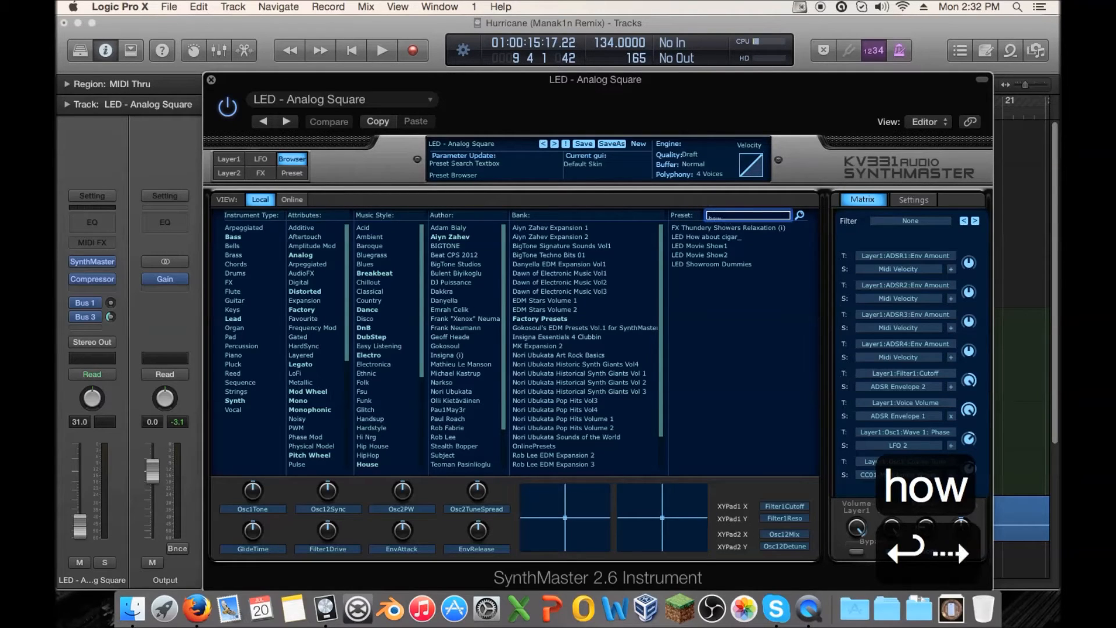
# - Try the preset search with "hov" again, and clear it to list all presets
pyautogui.press('BackSpace')
pyautogui.press('Return')
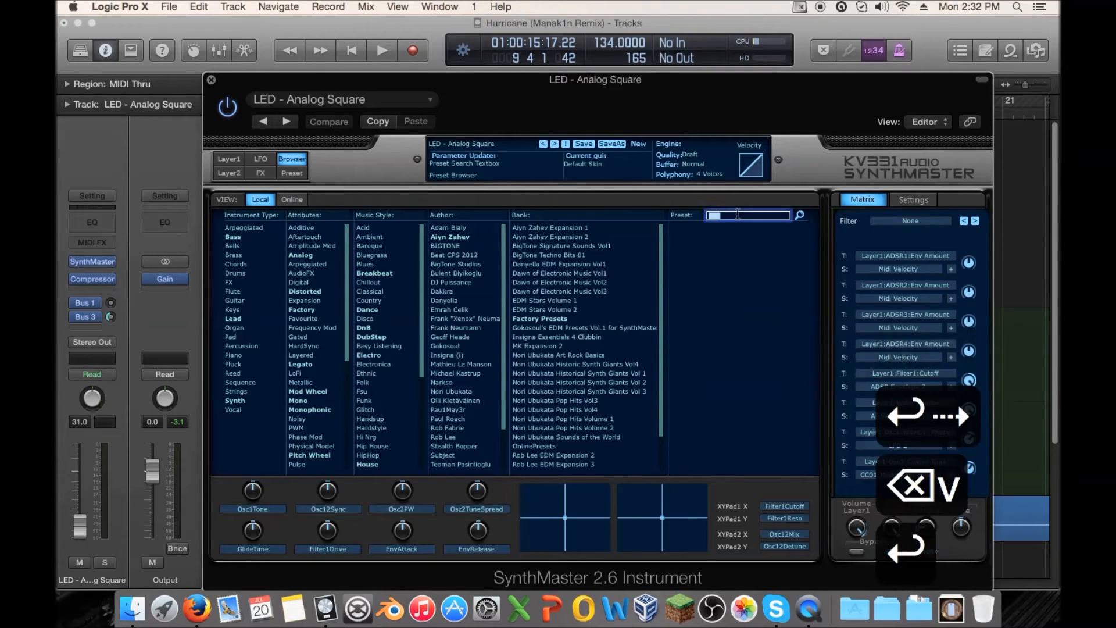
pyautogui.press('BackSpace')
pyautogui.press('Return')
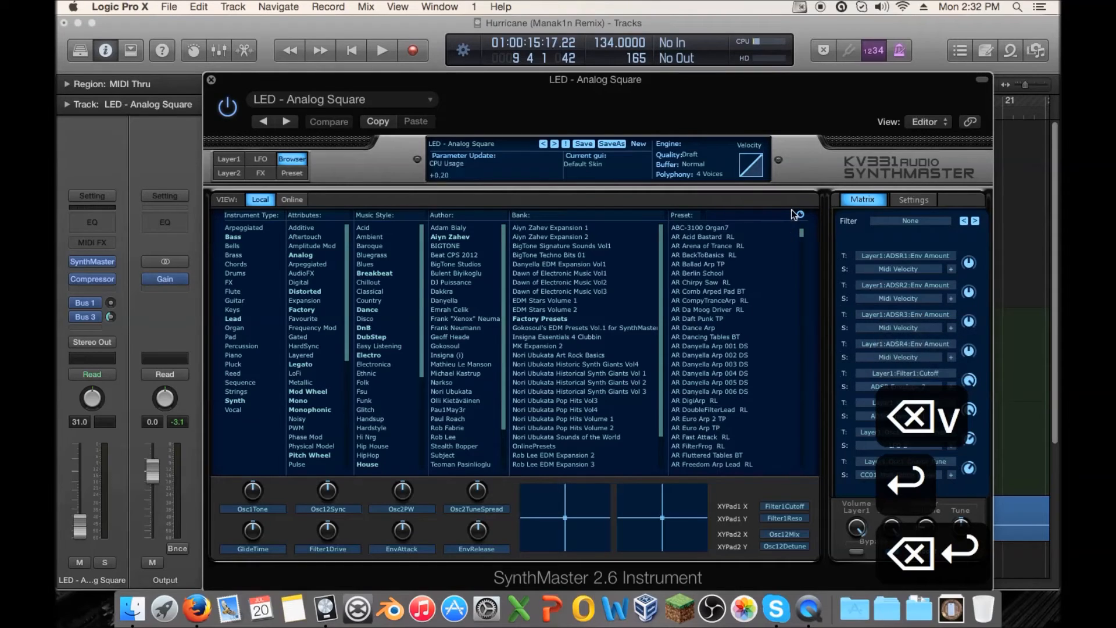
# - Find the Sync Hoover preset near the end of the preset list and load it
pyautogui.moveTo(801, 235); pyautogui.dragTo(790, 473)
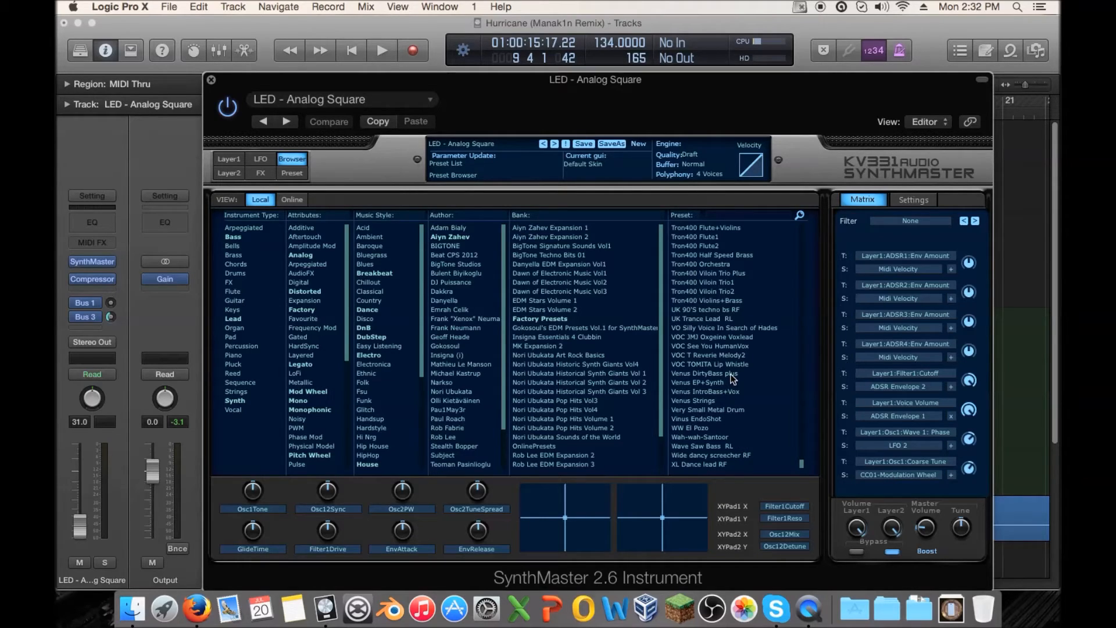
pyautogui.scroll(5, 746, 375)
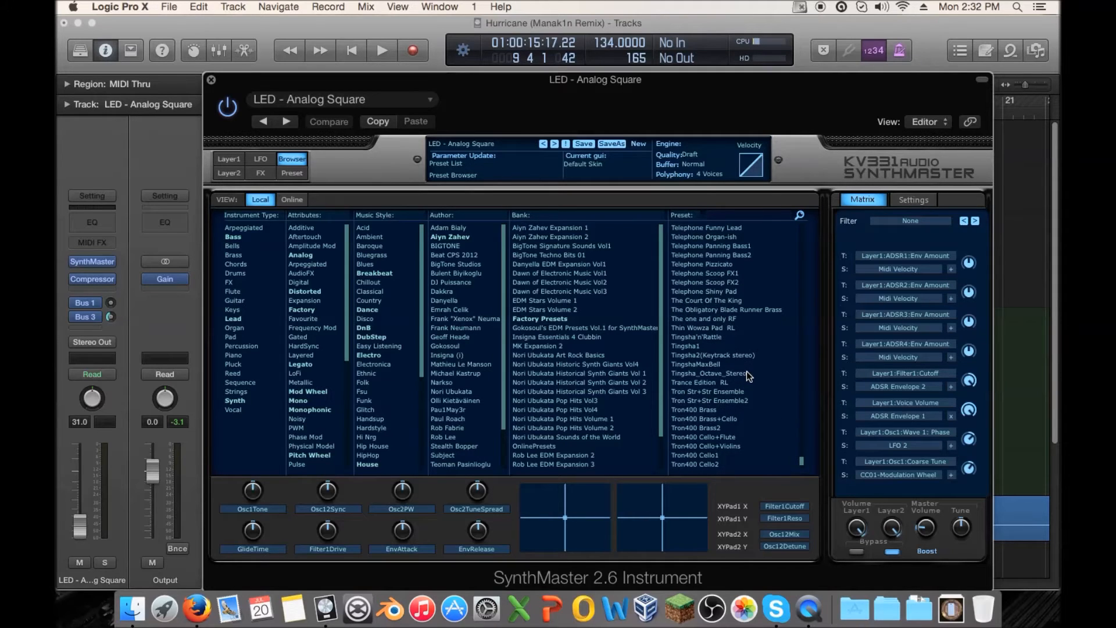
pyautogui.scroll(8, 746, 371)
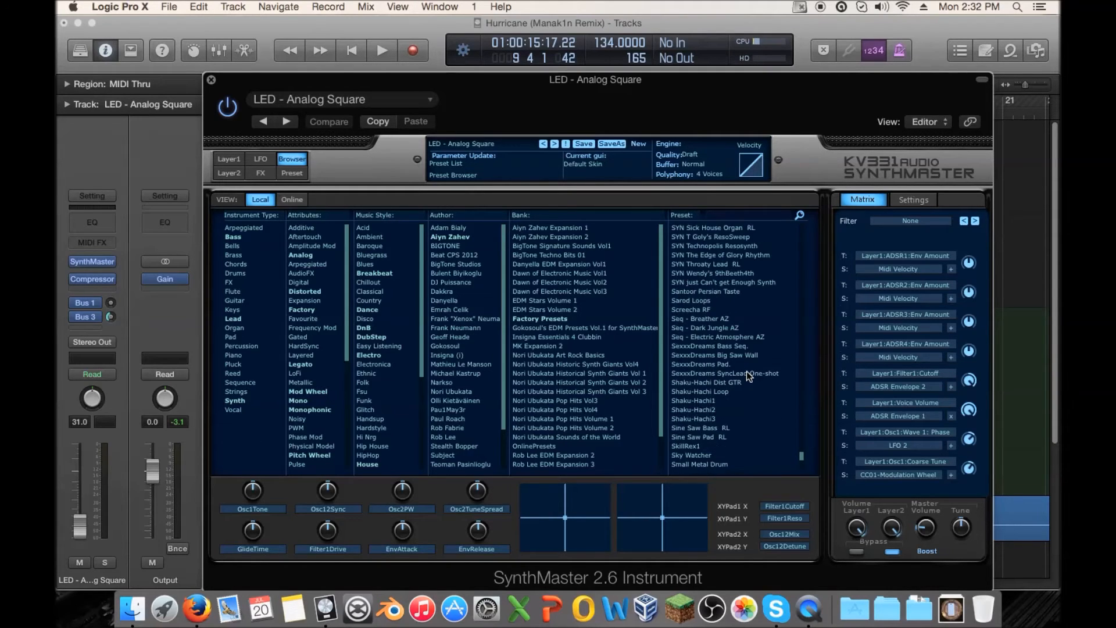
pyautogui.scroll(-5, 747, 372)
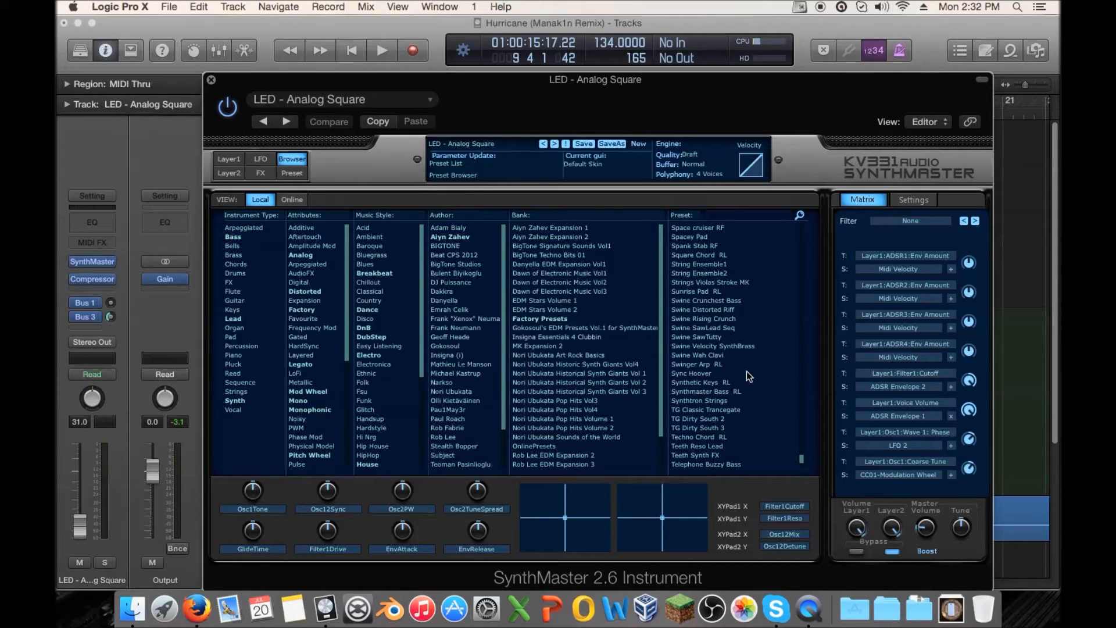
pyautogui.click(699, 374)
# - Create an empty MIDI region at bar 9 on the Sync Hoover track and open it in the Piano Roll
pyautogui.moveTo(284, 82); pyautogui.dragTo(701, 245)
pyautogui.rightClick(490, 280)
pyautogui.click(503, 289)
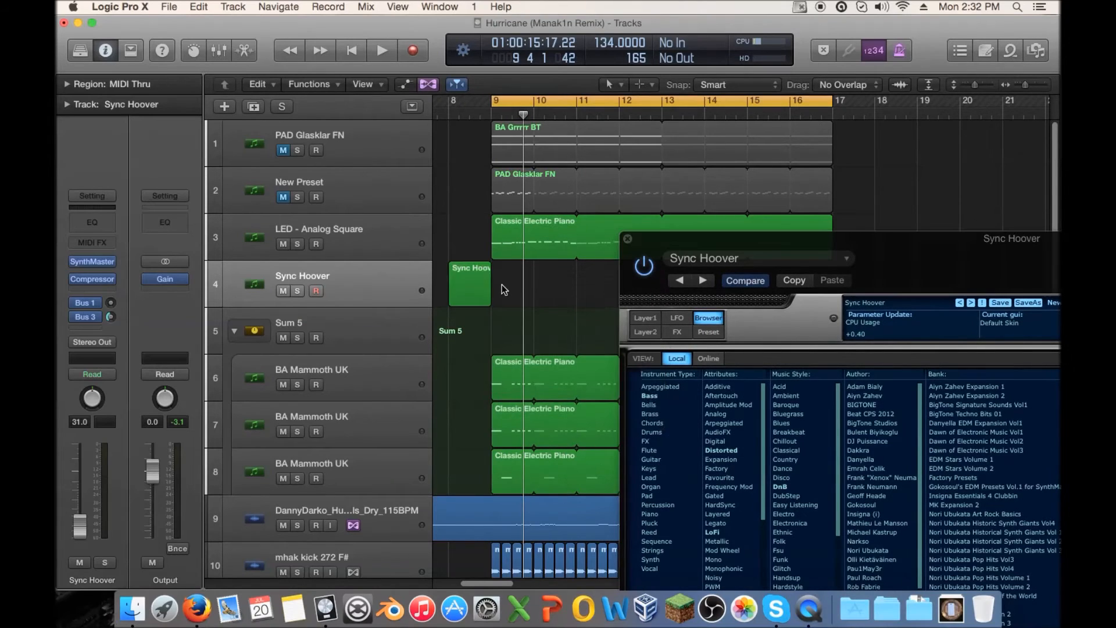
pyautogui.moveTo(461, 285); pyautogui.dragTo(504, 291)
pyautogui.doubleClick(503, 291)
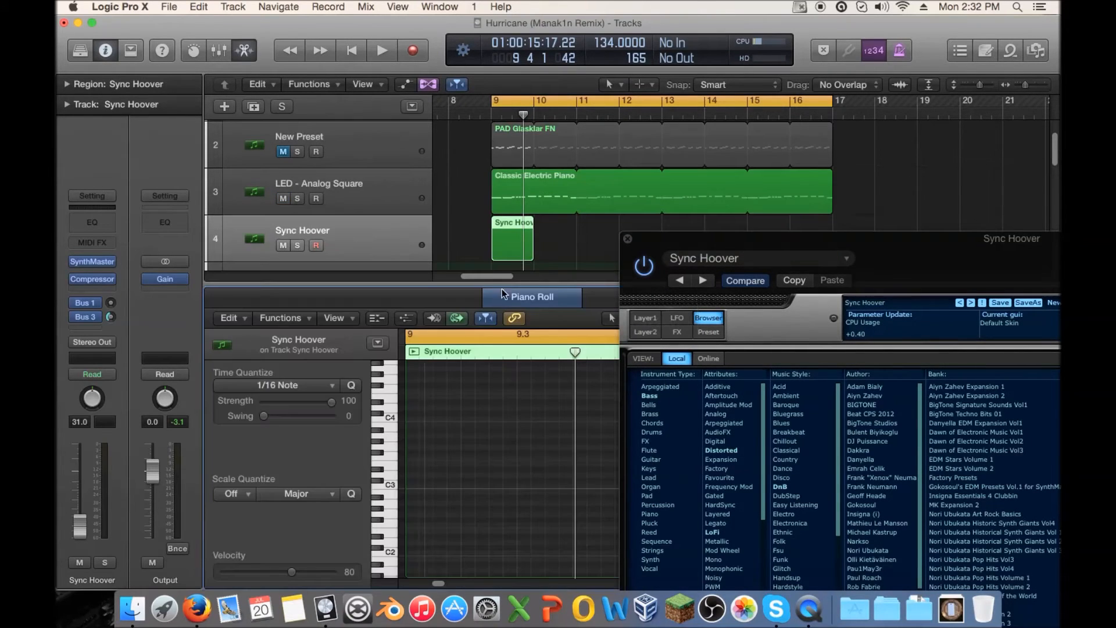
# - Draw a one-beat note on C#3 at the start of the Sync Hoover region
pyautogui.click(385, 486)
pyautogui.keyDown('super'); pyautogui.click(414, 486); pyautogui.keyUp('super')
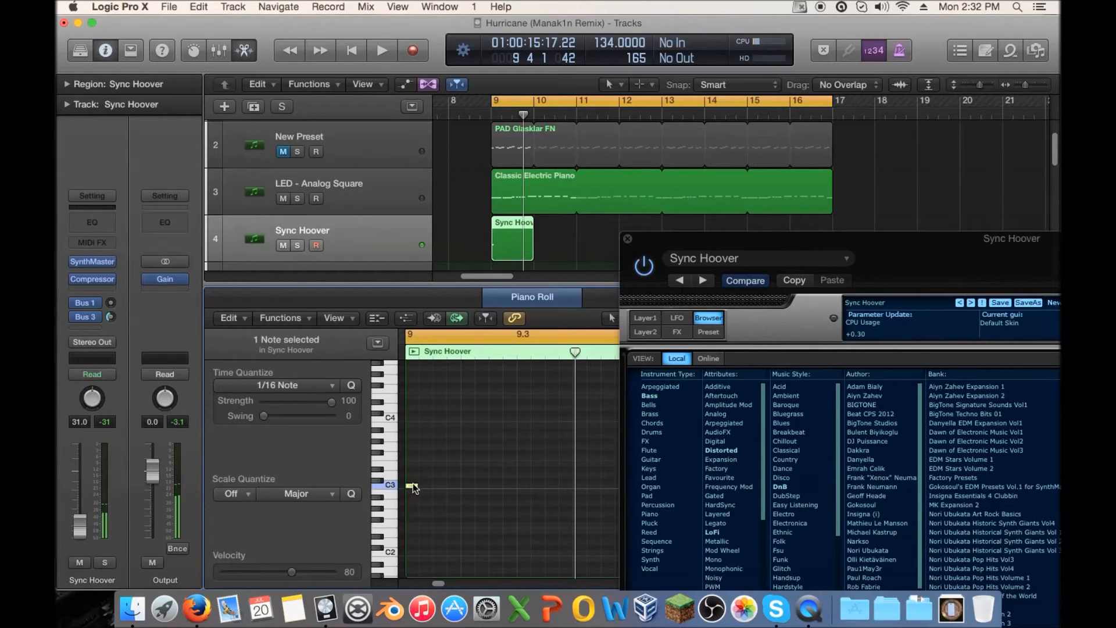
pyautogui.moveTo(417, 486); pyautogui.dragTo(457, 483)
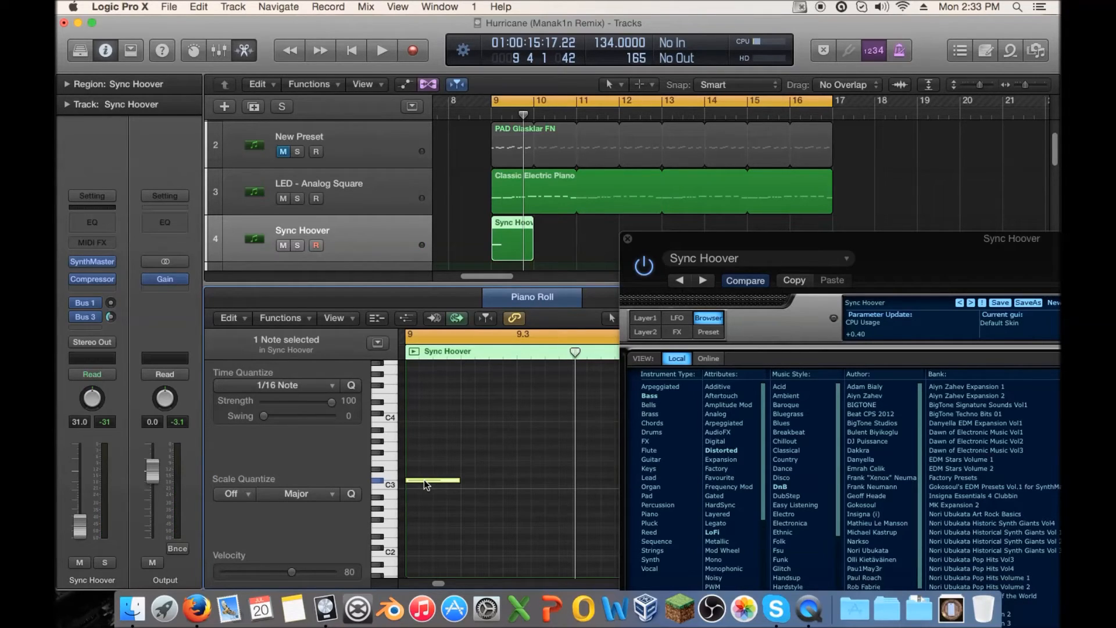
# - Size the Sync Hoover region to one full bar and add one-beat C#3 notes on beats 2, 3 and 4
pyautogui.moveTo(533, 250); pyautogui.dragTo(499, 250)
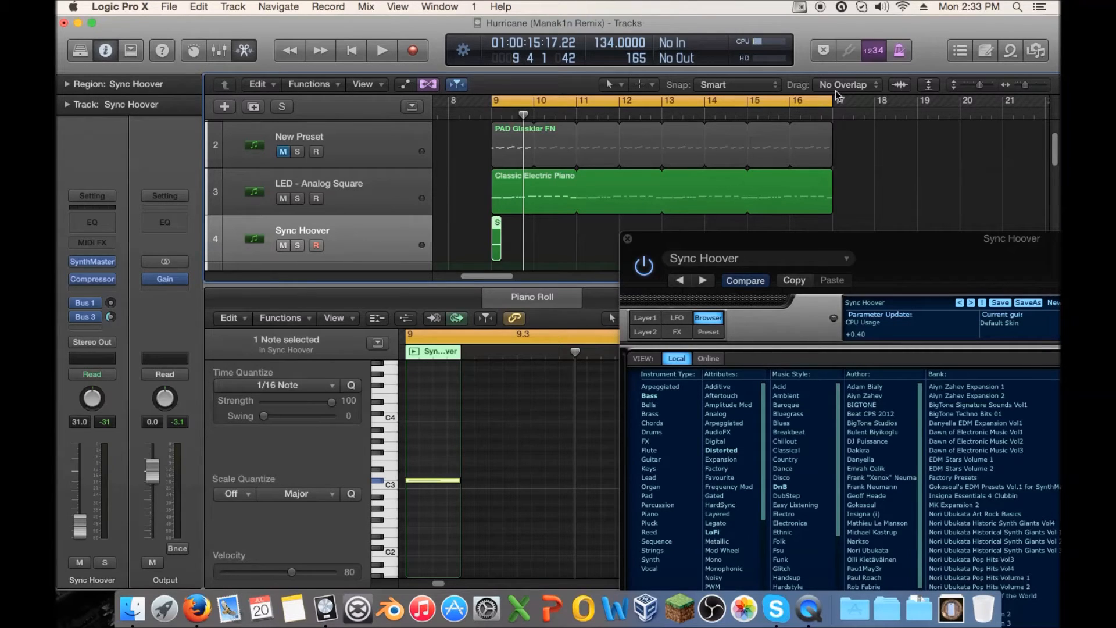
pyautogui.moveTo(500, 256); pyautogui.dragTo(533, 258)
pyautogui.keyDown('super'); pyautogui.click(468, 480); pyautogui.keyUp('super')
pyautogui.keyDown('super'); pyautogui.click(523, 482); pyautogui.keyUp('super')
pyautogui.keyDown('super'); pyautogui.click(583, 482); pyautogui.keyUp('super')
# - Shorten the cycle range to bar 9 only and play it with the Sync Hoover track soloed
pyautogui.moveTo(657, 239); pyautogui.dragTo(766, 250)
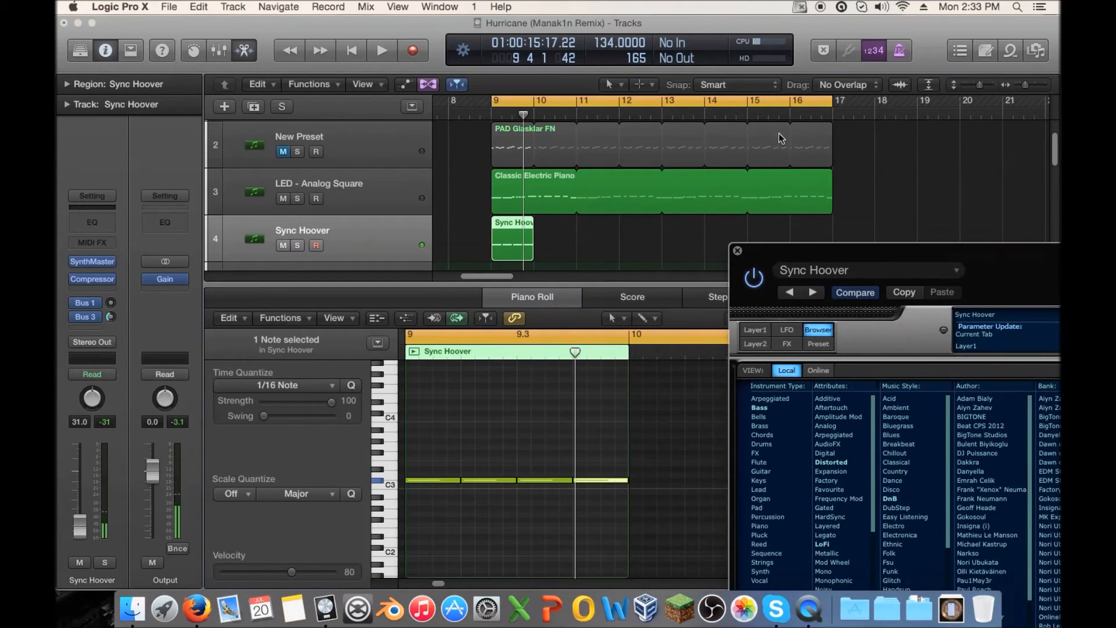
pyautogui.moveTo(833, 104); pyautogui.dragTo(534, 100)
pyautogui.moveTo(770, 267); pyautogui.dragTo(348, 100)
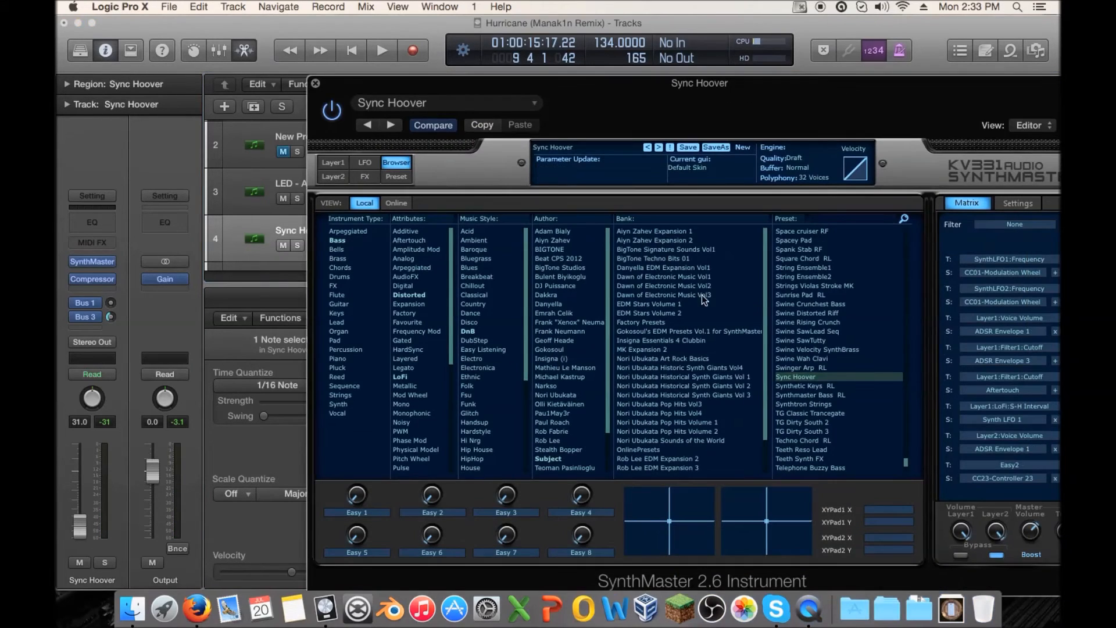
pyautogui.press('space')
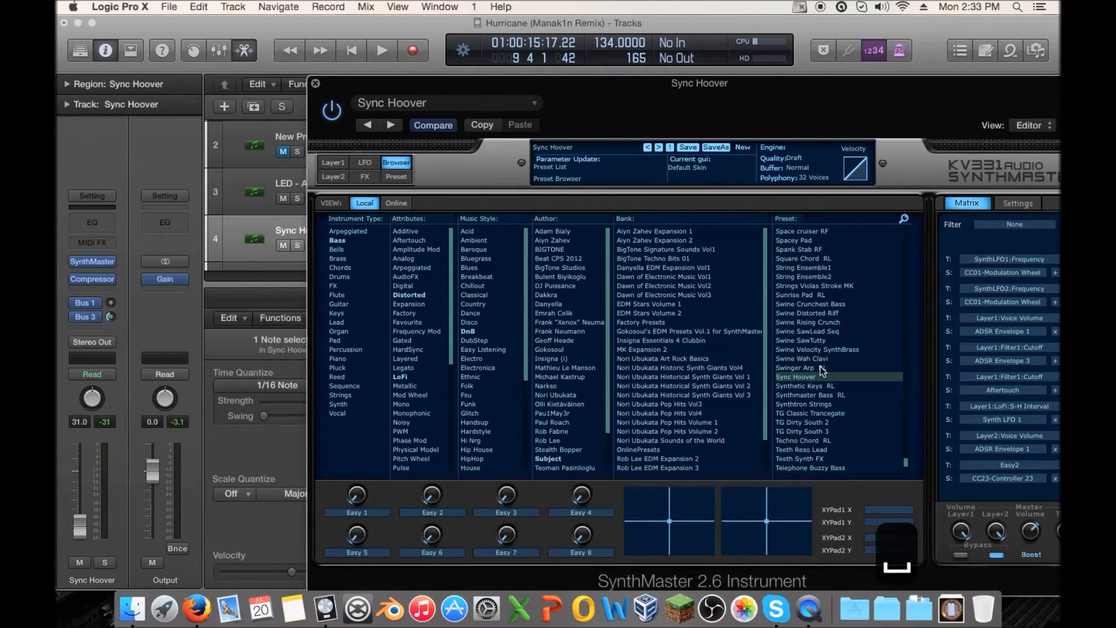
pyautogui.moveTo(340, 86); pyautogui.dragTo(489, 110)
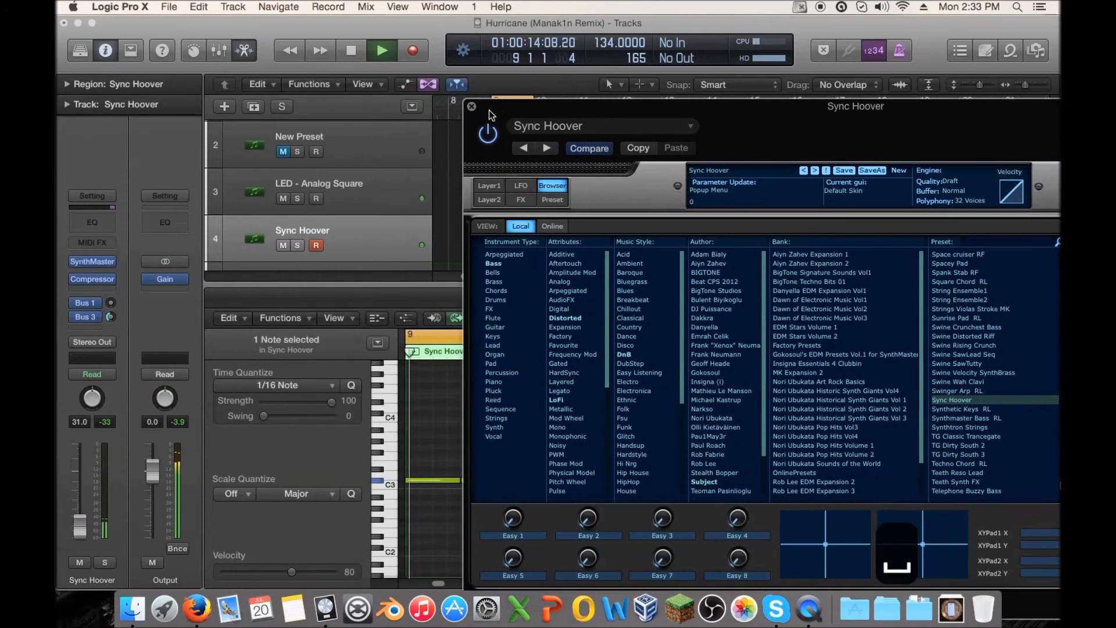
pyautogui.press('s')
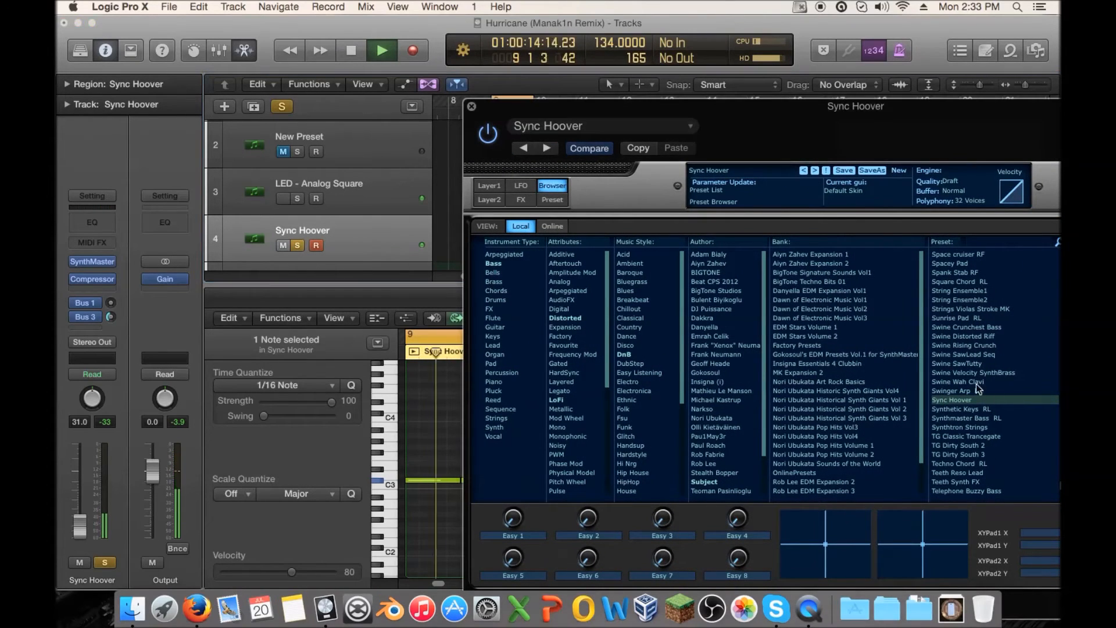
# - Audition the SynthMaster presets from Swinger Arp RL up through Swine SawLead Seq while the bar loops
pyautogui.click(972, 389)
pyautogui.click(965, 382)
pyautogui.click(957, 373)
pyautogui.click(958, 363)
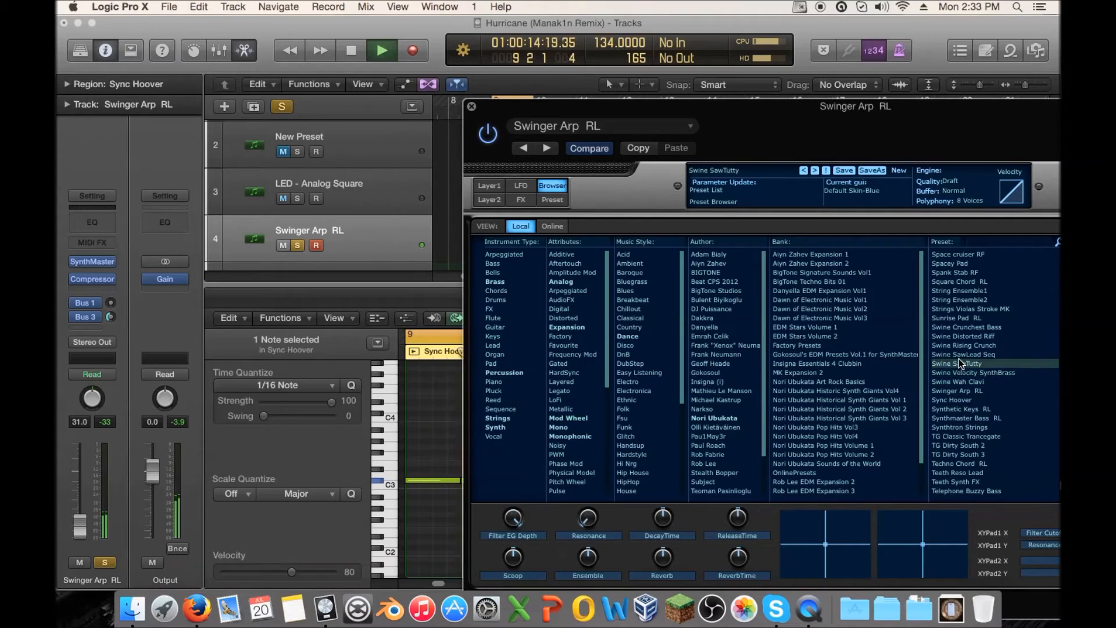
pyautogui.click(958, 355)
# - Move the SynthMaster window to uncover the whole browser and audition the presets from Swine Rising Crunch up to Spank Stab RF
pyautogui.moveTo(802, 121); pyautogui.dragTo(546, 146)
pyautogui.click(724, 370)
pyautogui.click(723, 361)
pyautogui.click(718, 351)
pyautogui.click(720, 343)
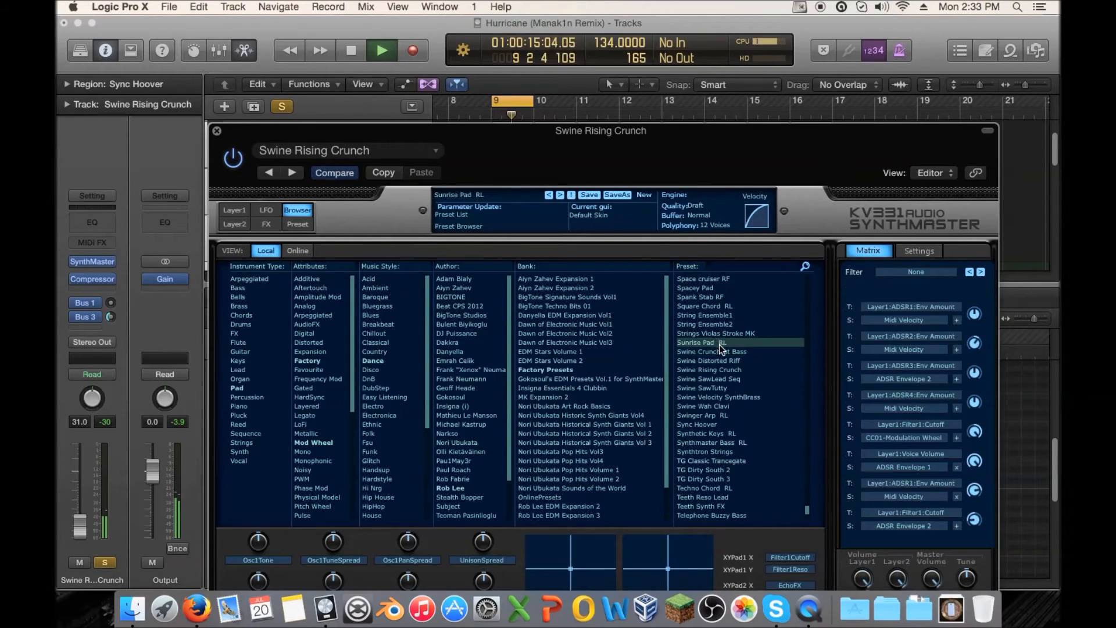
pyautogui.click(720, 334)
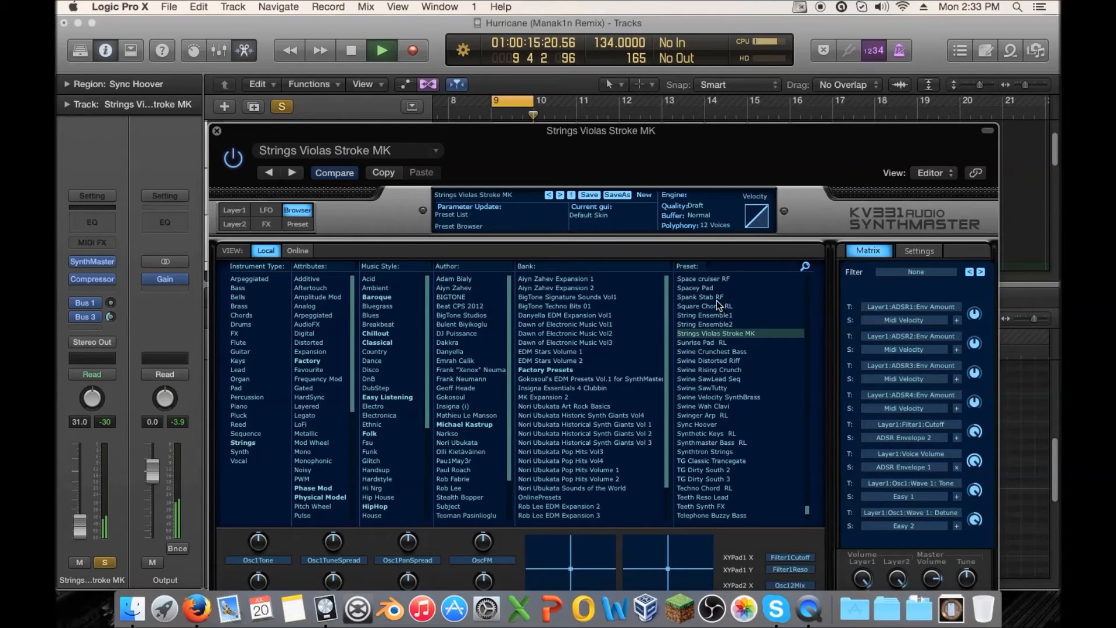
pyautogui.click(717, 303)
pyautogui.click(716, 295)
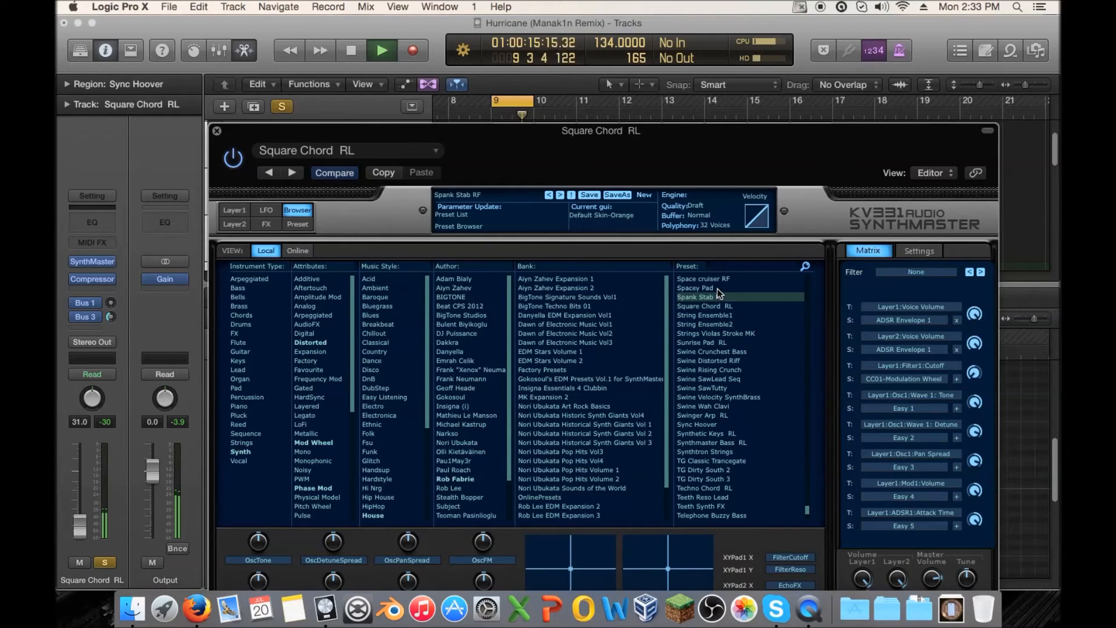
# - Audition the presets from Spacey Pad up to Small Metal Drum and go back to Space cruiser RF
pyautogui.scroll(3, 718, 288)
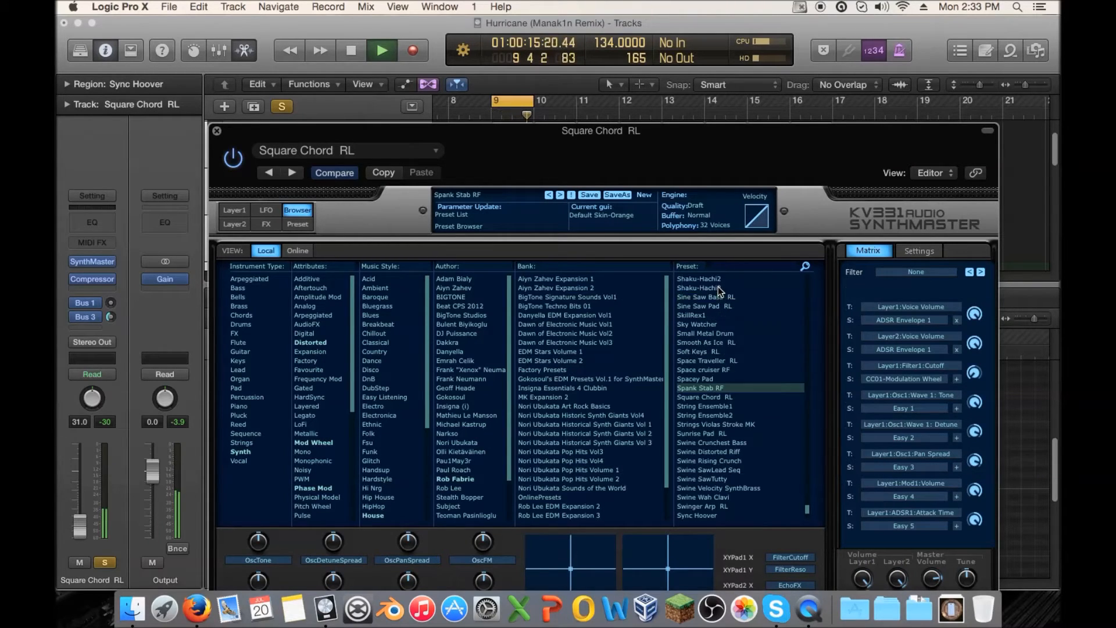
pyautogui.click(724, 379)
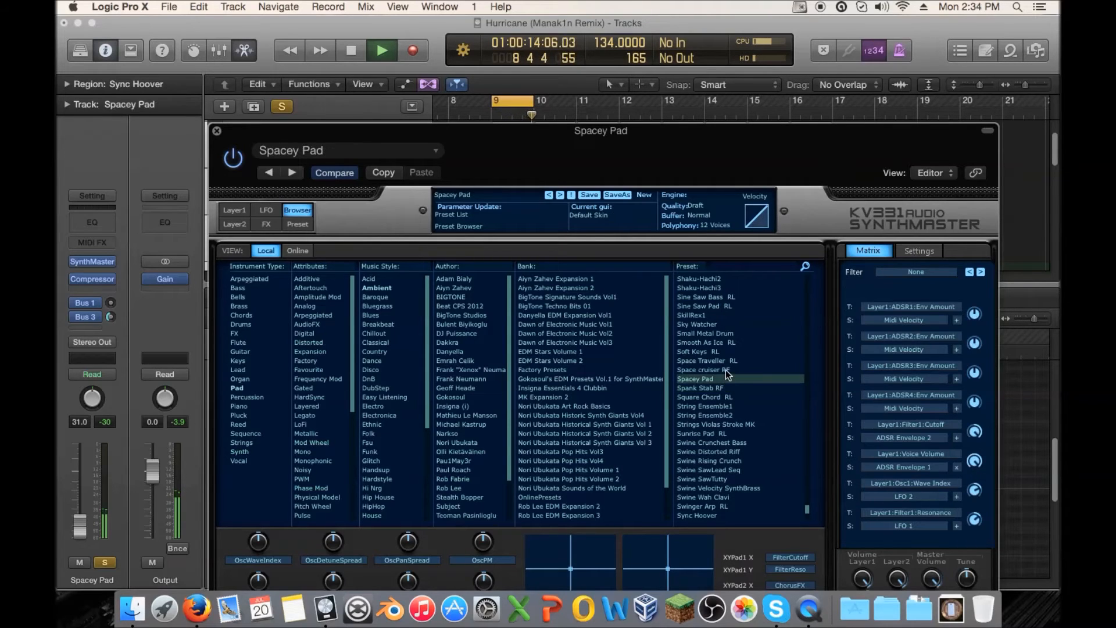
pyautogui.click(731, 361)
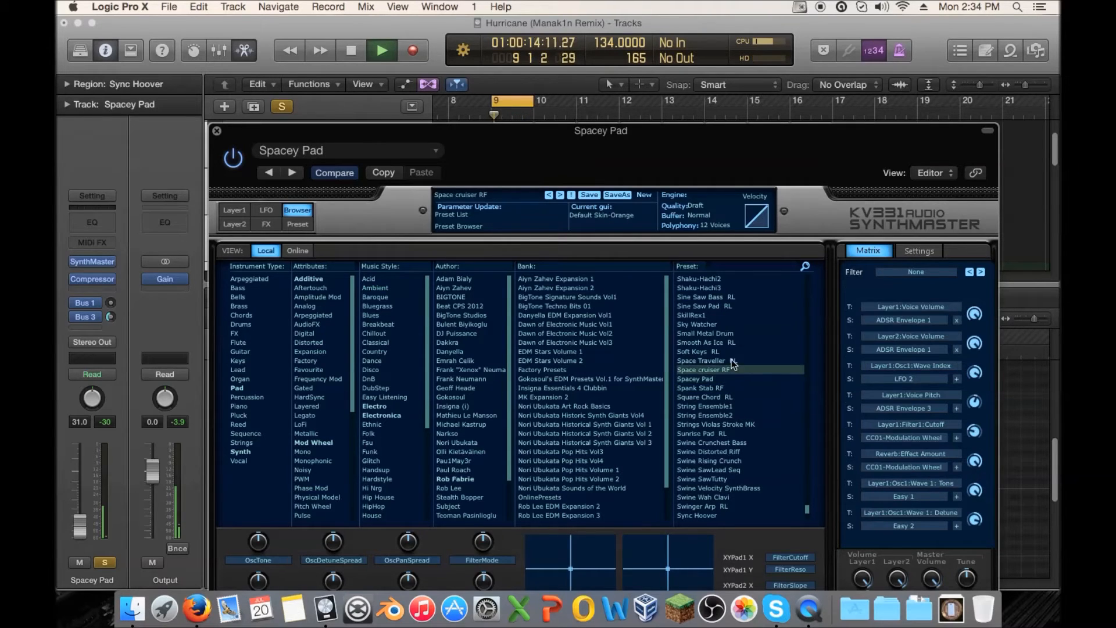
pyautogui.press('Up')
pyautogui.press('Up')
pyautogui.press('Up')
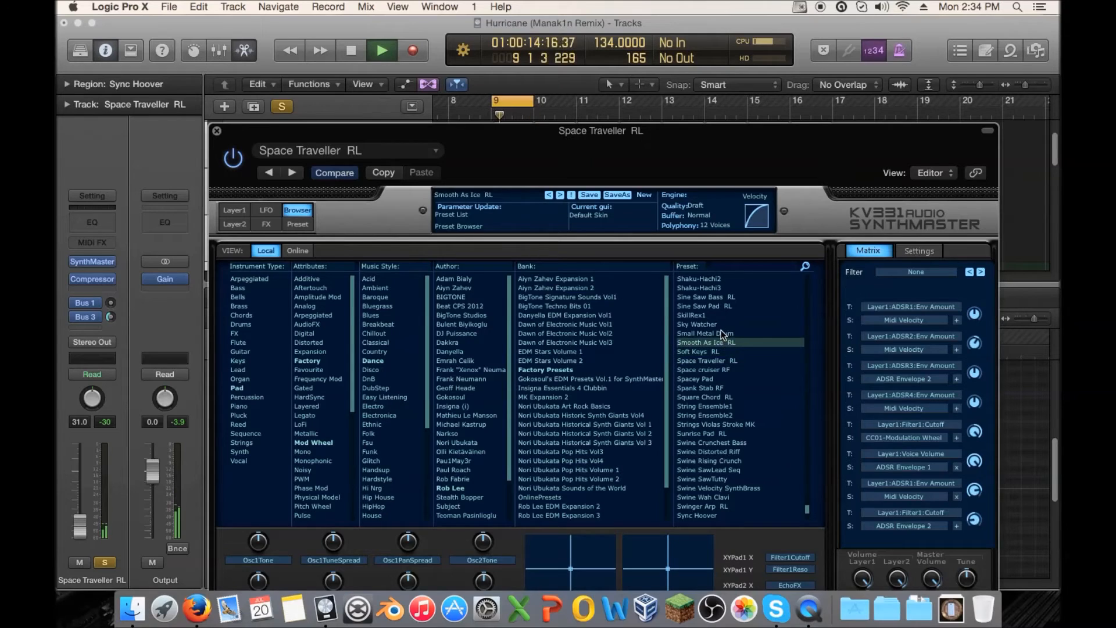
pyautogui.click(709, 378)
pyautogui.click(710, 370)
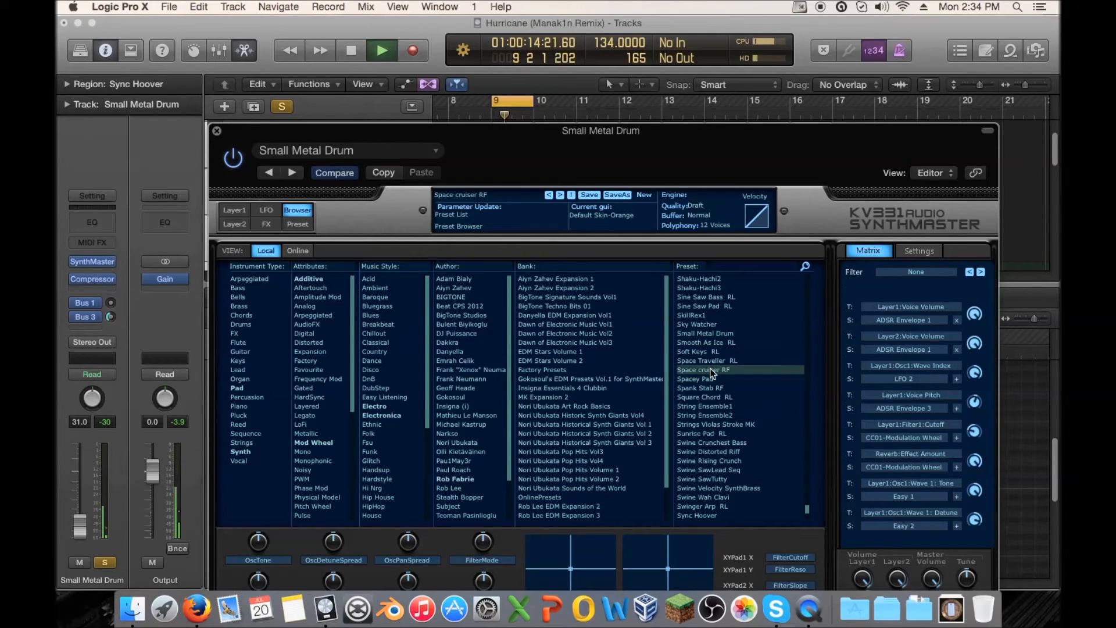
# - Stop playback, uncover the Piano Roll and transpose all four notes of the Sync Hoover region up one octave
pyautogui.moveTo(461, 146); pyautogui.dragTo(931, 219)
pyautogui.press('space')
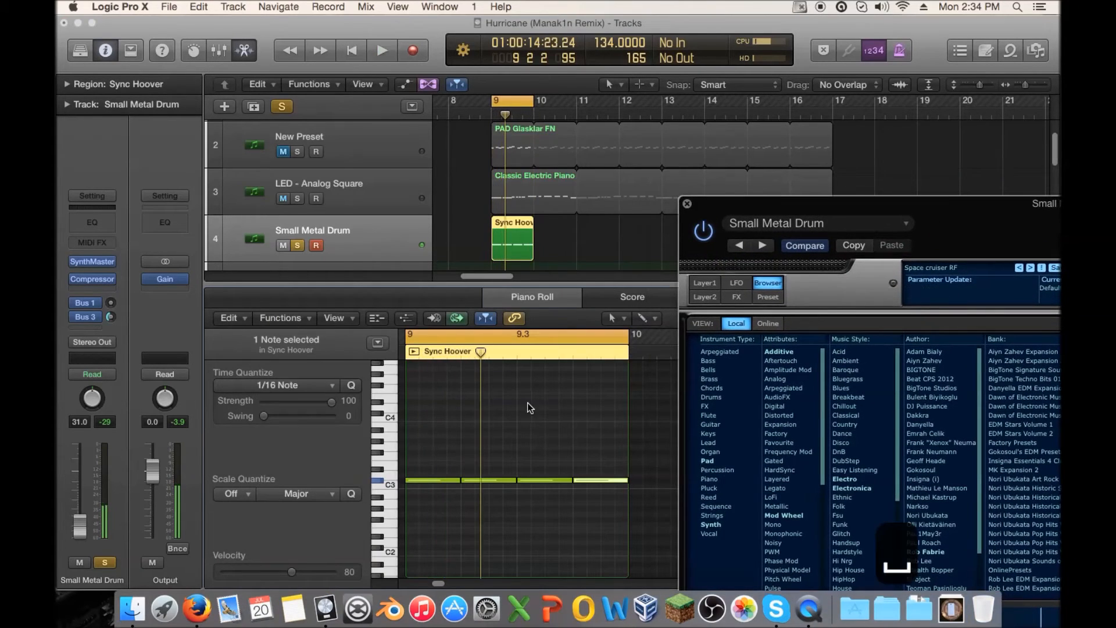
pyautogui.press('super+a')
pyautogui.hotkey('alt', 'shift', 'Up')
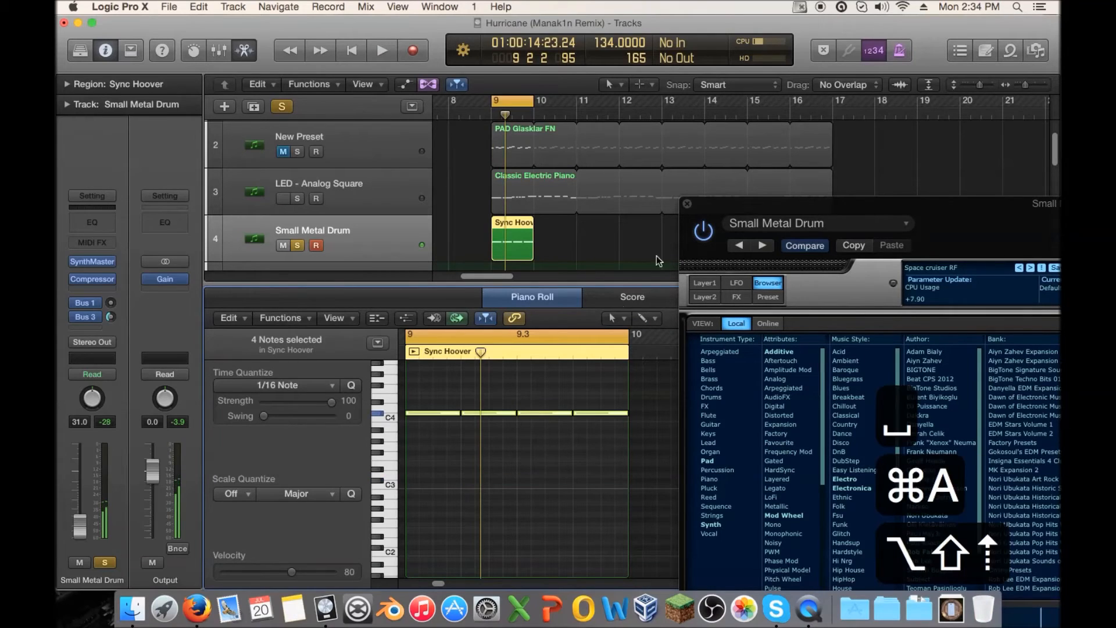
# - Bring the SynthMaster browser back into view, resume the loop and audition the presets from Soft Keys RL up to Shaku-Hachi3
pyautogui.press('space')
pyautogui.moveTo(705, 215); pyautogui.dragTo(260, 141)
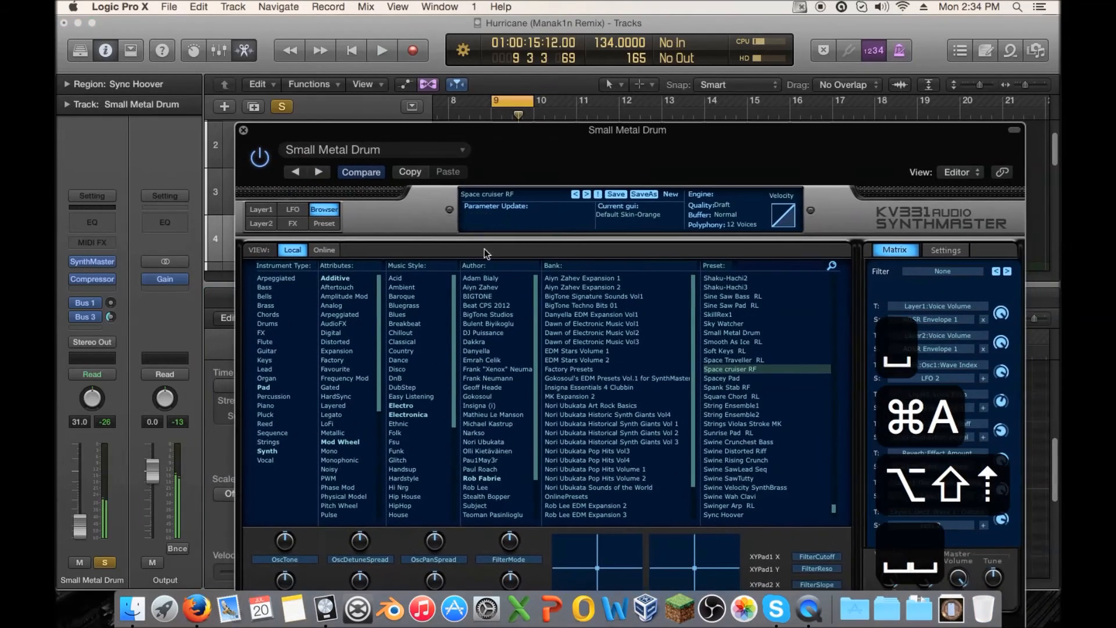
pyautogui.click(742, 350)
pyautogui.press('space')
pyautogui.click(742, 332)
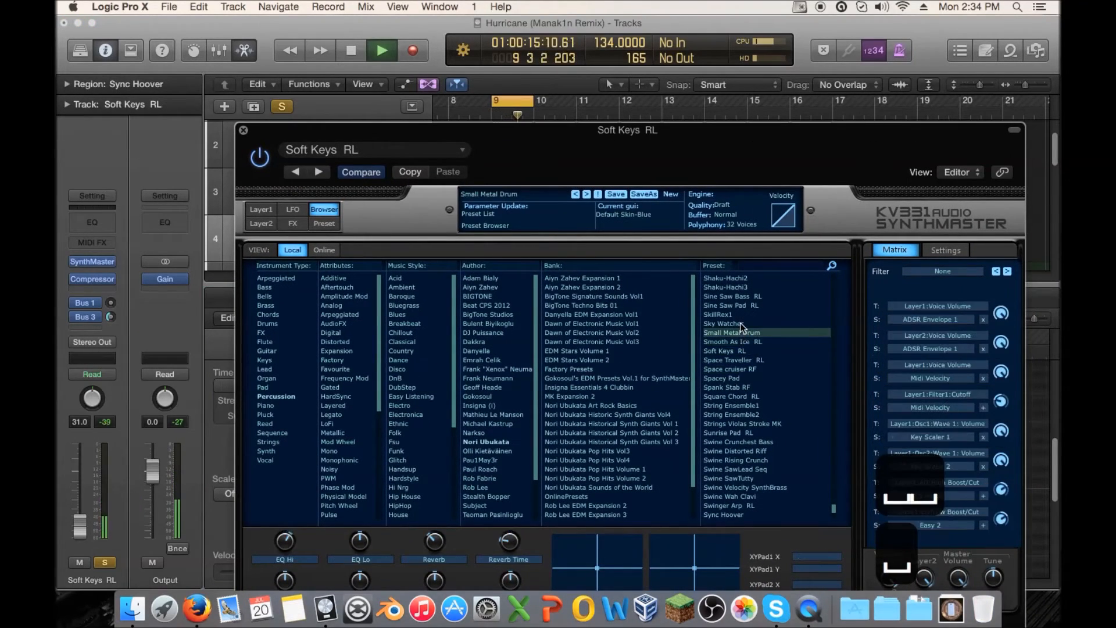
pyautogui.click(740, 314)
pyautogui.click(736, 306)
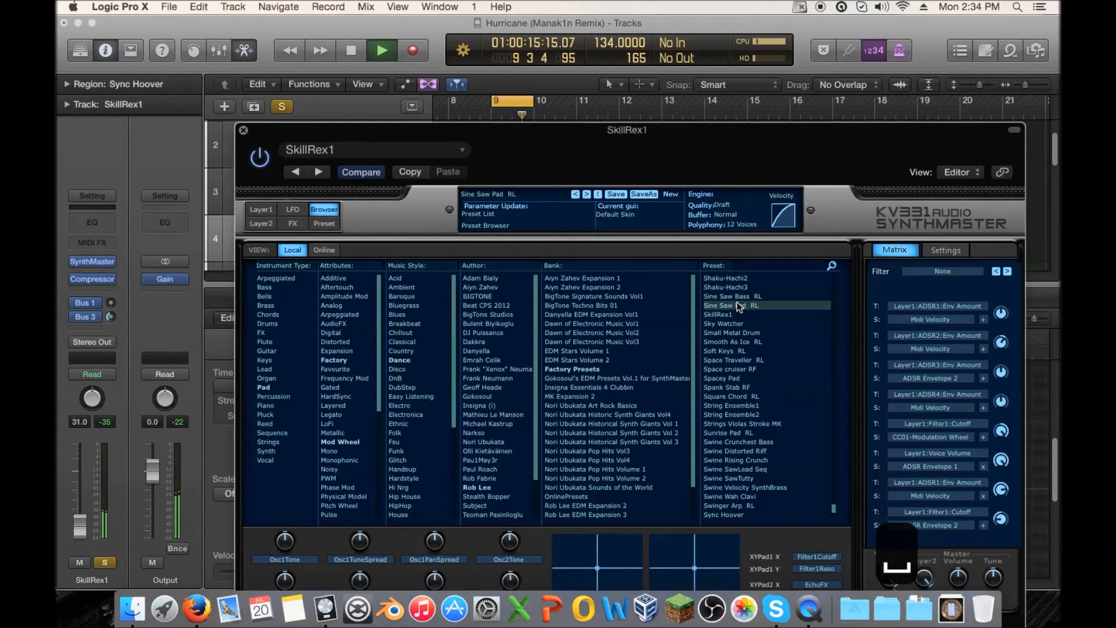
pyautogui.click(738, 294)
pyautogui.click(740, 286)
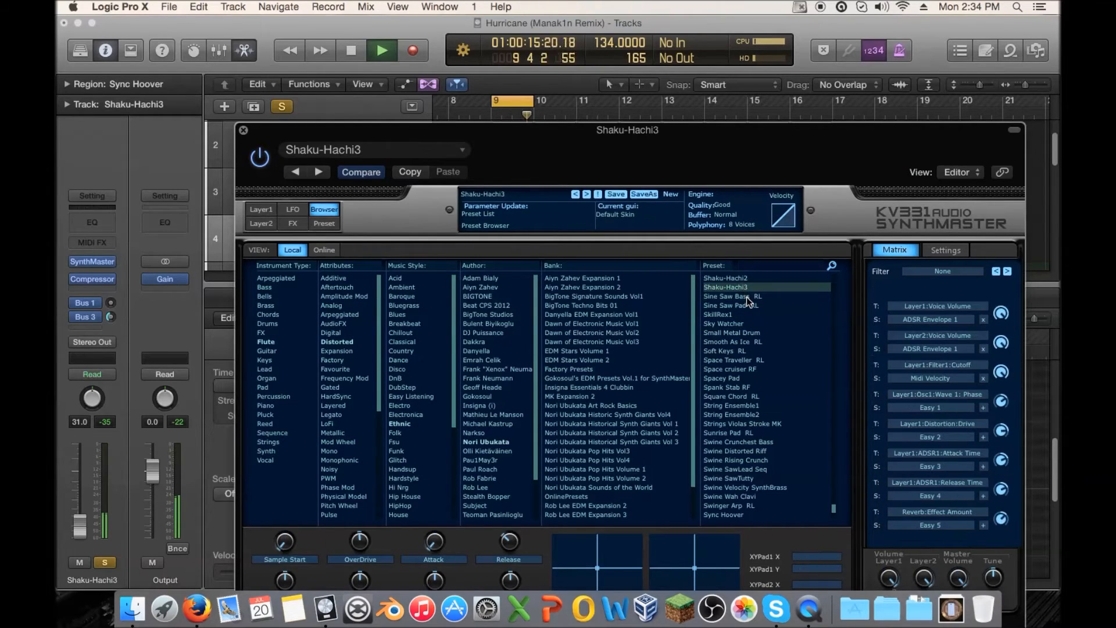
# - Audition the presets above Shaku-Hachi3, including Shaku-Hachi Dist GTR, up to SexxxDreams Big Saw Wall
pyautogui.press('Up')
pyautogui.press('Up')
pyautogui.press('Up')
pyautogui.press('Up')
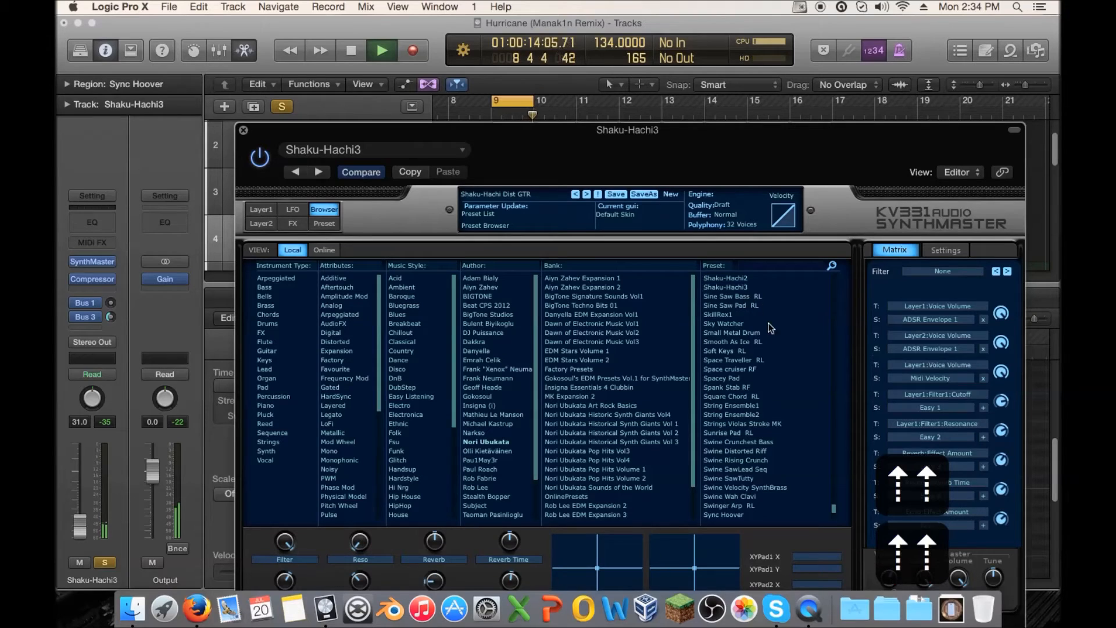
pyautogui.press('Up')
pyautogui.press('Up')
pyautogui.press('Up')
pyautogui.press('Up')
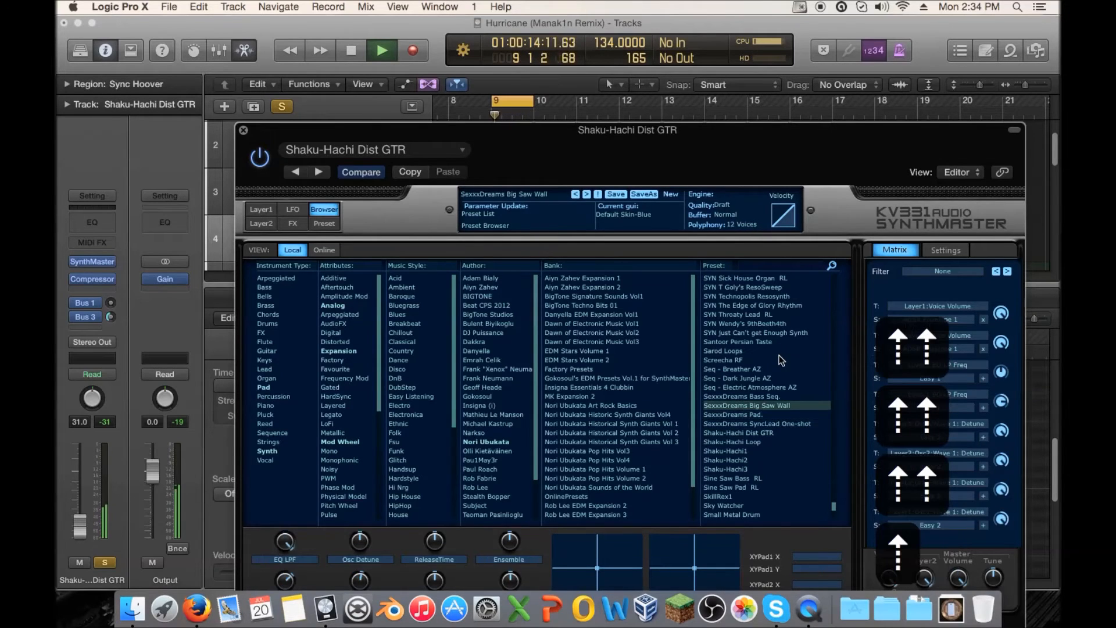
# - Audition the presets from SexxxDreams Bass Seq up through Screecha RF and Santoor Persian Taste to SYN Wendy's 9thBeeth4th
pyautogui.scroll(5, 779, 356)
pyautogui.press('Up')
pyautogui.press('Up')
pyautogui.press('Up')
pyautogui.press('Up')
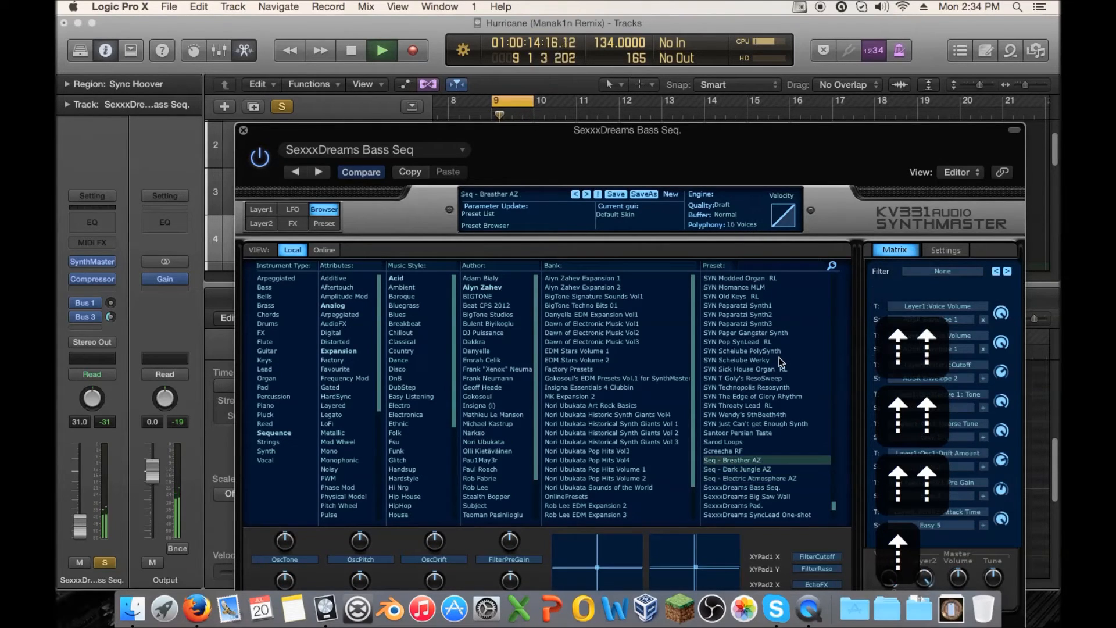
pyautogui.press('Up')
pyautogui.press('Up')
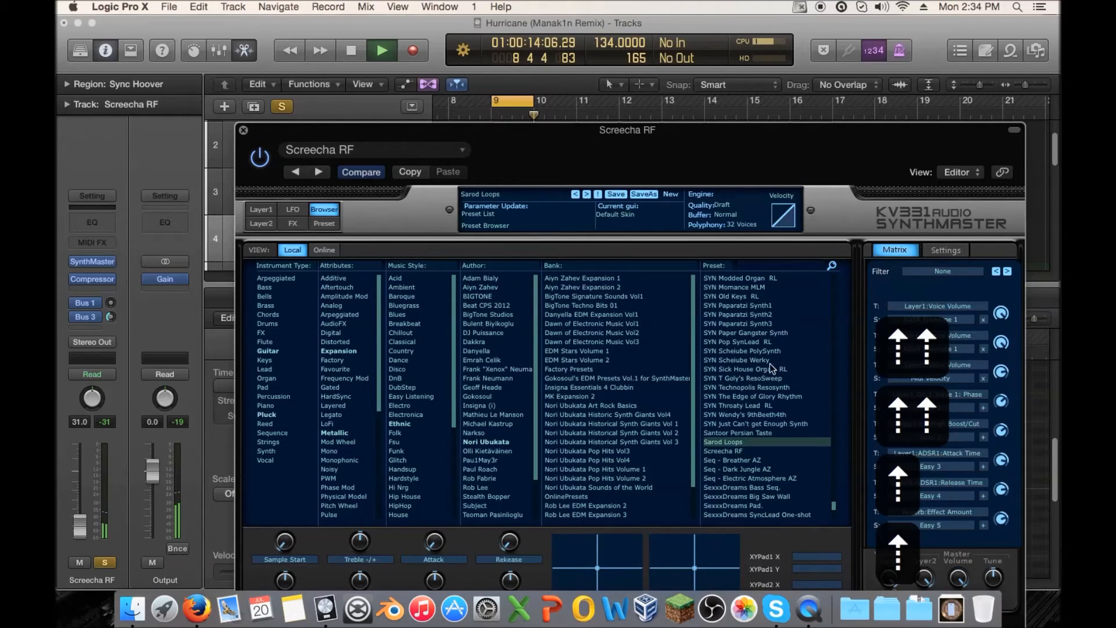
pyautogui.press('Up')
pyautogui.press('Up')
pyautogui.press('Up')
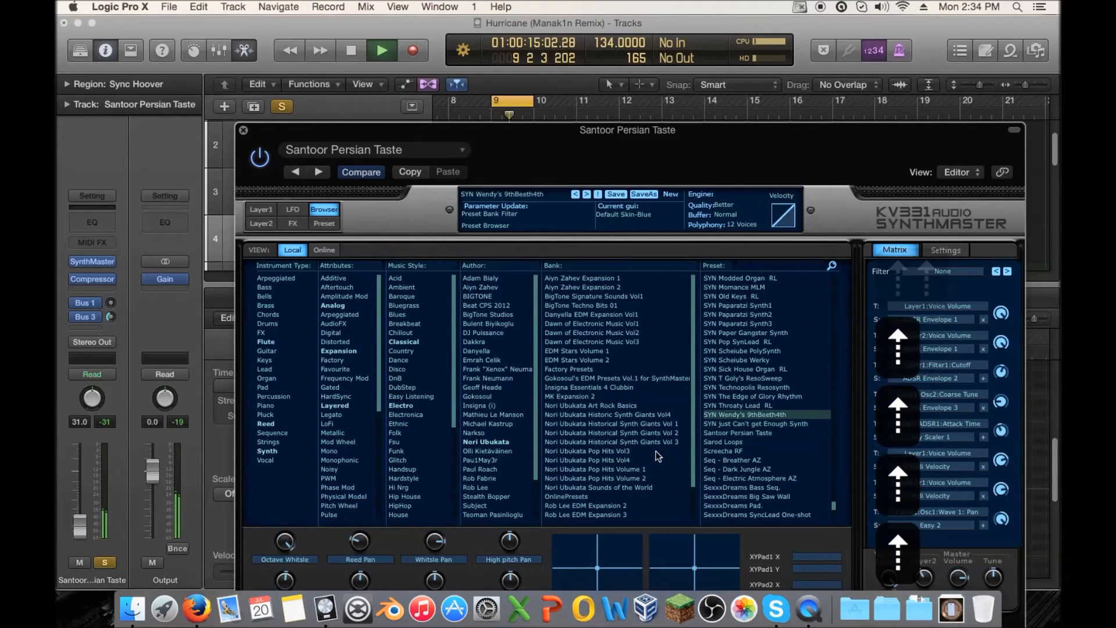
# - Audition the SYN presets from SYN Throaty Lead RL up to SYN Momance MLM
pyautogui.press('Up')
pyautogui.press('Up')
pyautogui.press('Up')
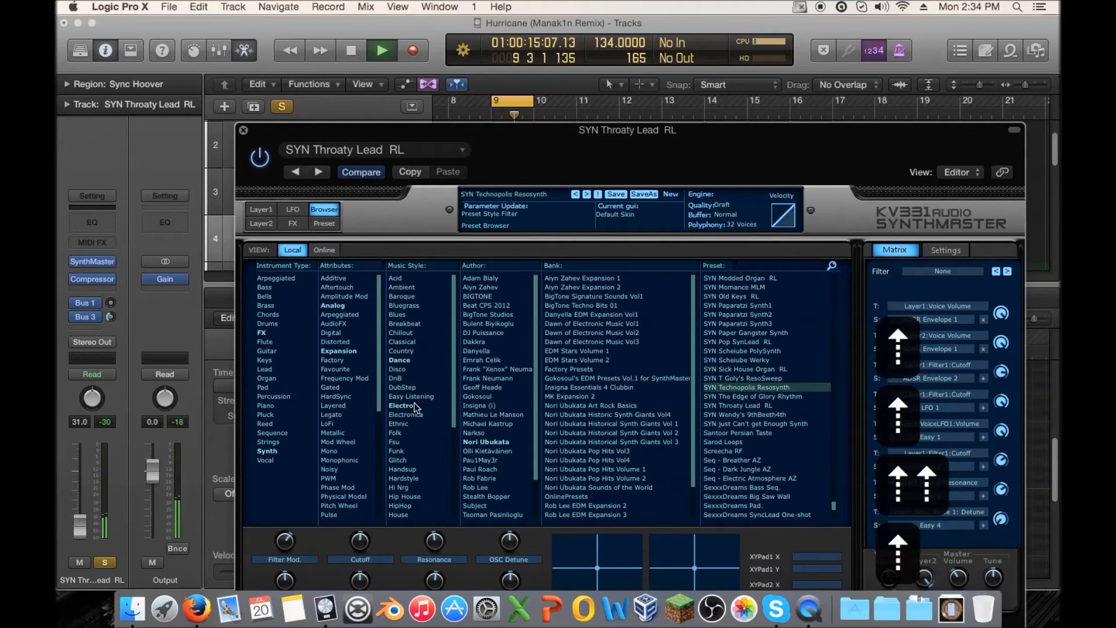
pyautogui.press('Up')
pyautogui.press('Up')
pyautogui.press('Up')
pyautogui.press('Up')
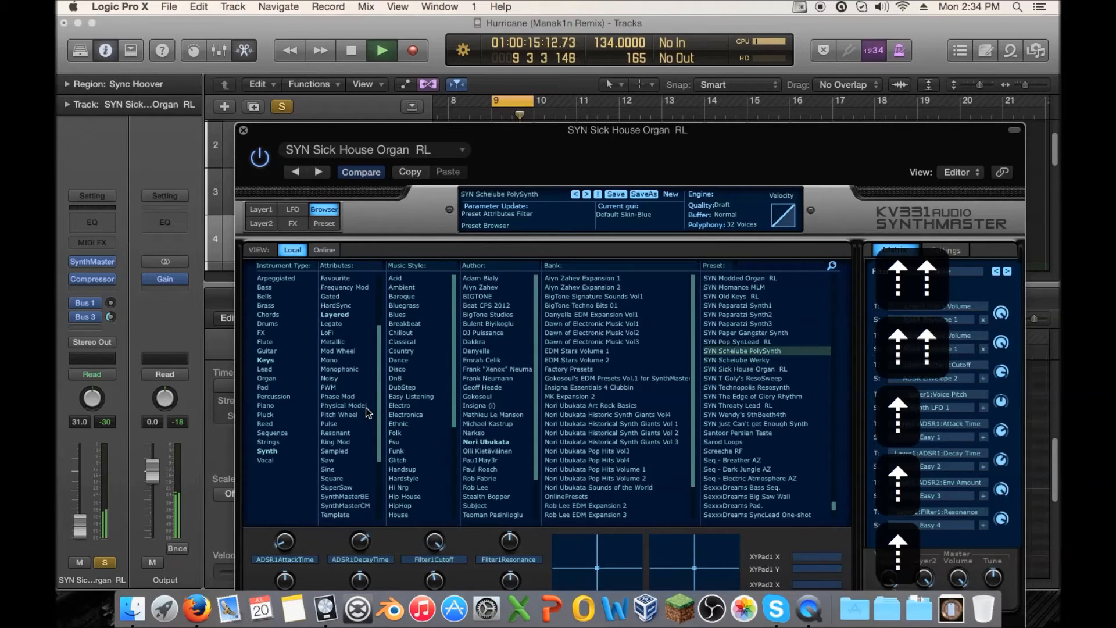
pyautogui.press('Up')
pyautogui.press('Up')
pyautogui.press('Up')
pyautogui.press('Up')
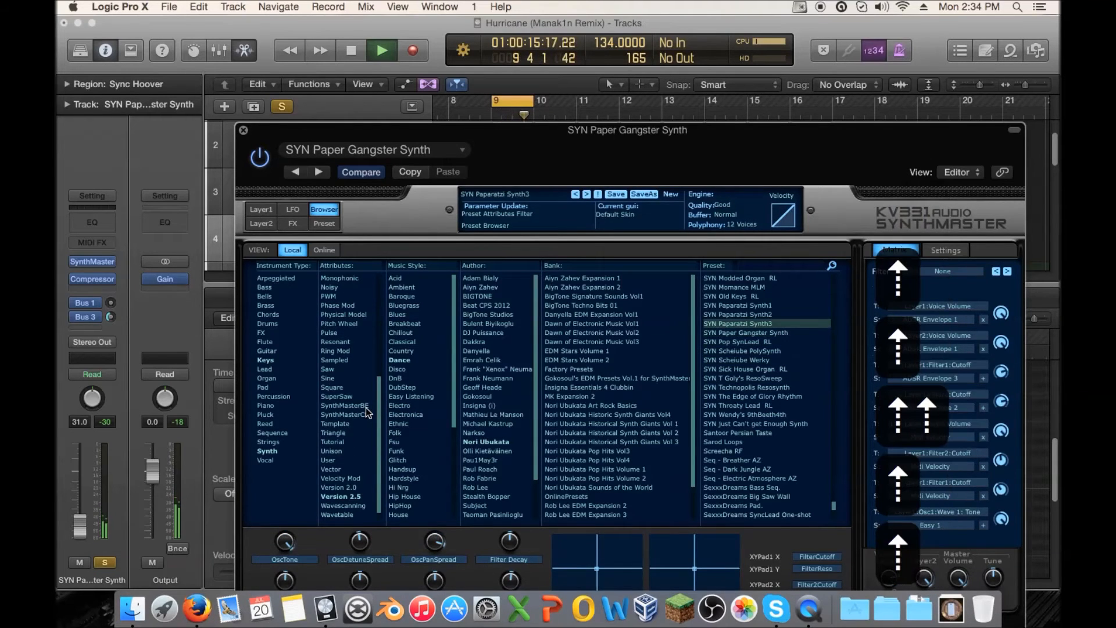
pyautogui.press('Up')
pyautogui.press('Up')
pyautogui.press('Up')
pyautogui.press('Up')
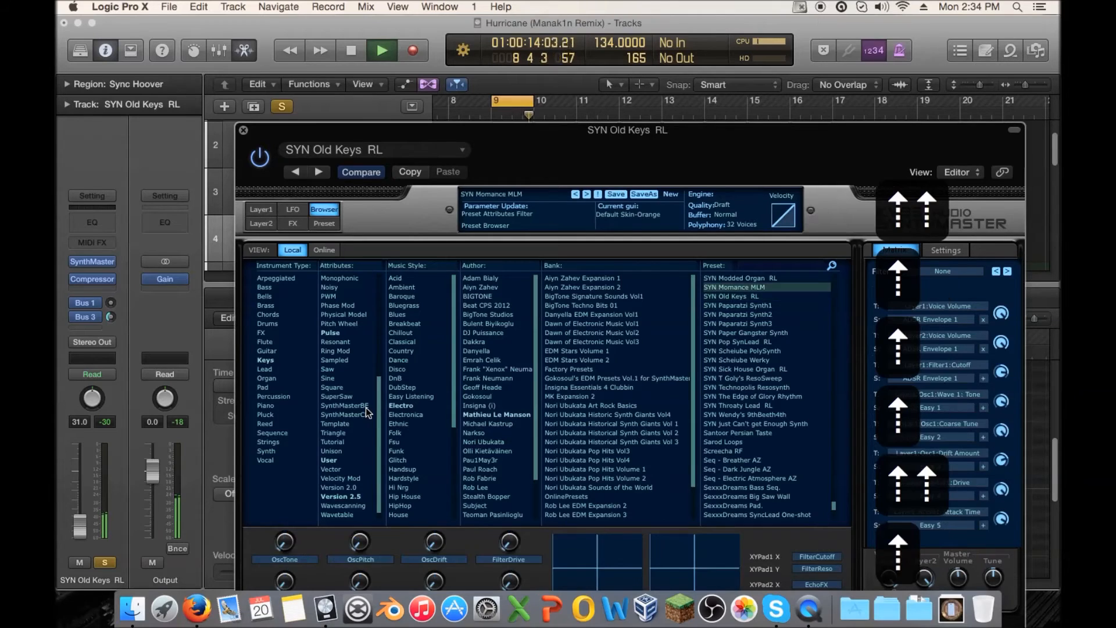
# - Audition further SYN presets, including SYN JMJ Equin 4 S&H and SYN Fame Synth1, up to SYN 90s SuperSaw MK
pyautogui.press('Up')
pyautogui.press('Up')
pyautogui.press('Up')
pyautogui.press('Up')
pyautogui.press('Up')
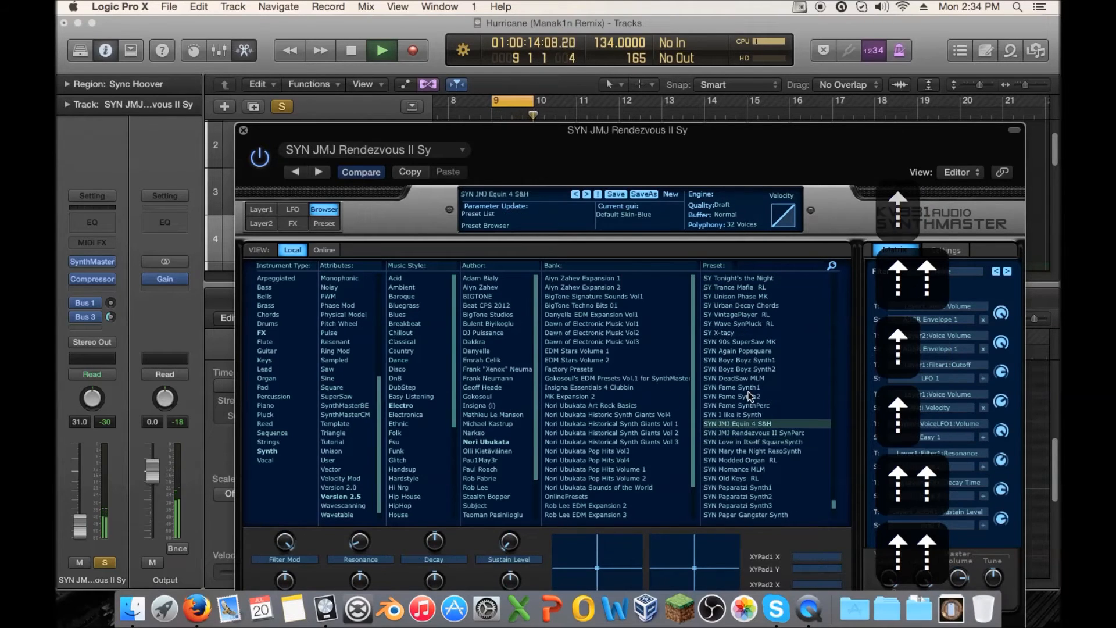
pyautogui.press('Up')
pyautogui.press('Up')
pyautogui.press('Up')
pyautogui.press('Up')
pyautogui.press('Up')
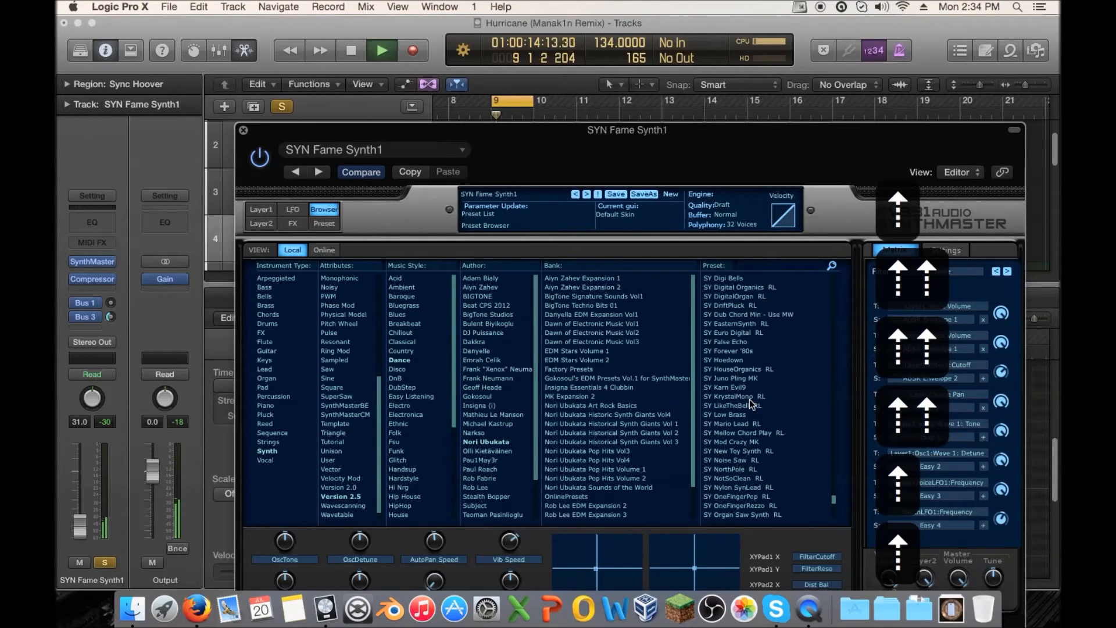
pyautogui.press('Up')
pyautogui.press('Up')
pyautogui.press('Up')
pyautogui.press('Up')
pyautogui.press('Up')
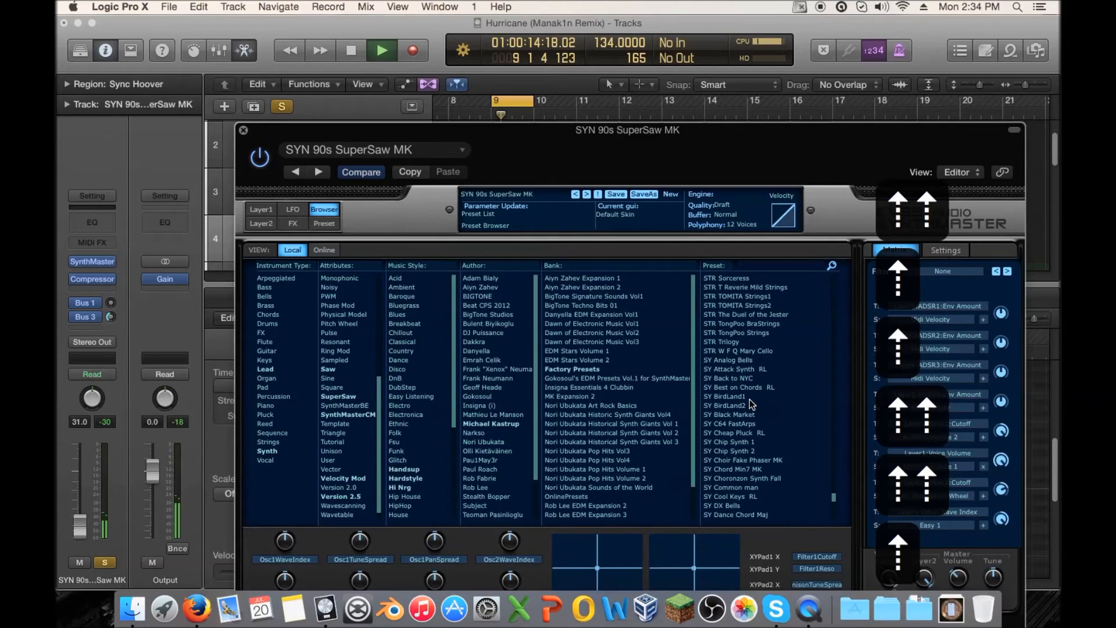
# - Audition the SY synth presets SY Attack Synth RL and SY Analog Bells
pyautogui.press('Up')
pyautogui.press('Up')
pyautogui.press('Up')
pyautogui.press('Up')
pyautogui.press('Up')
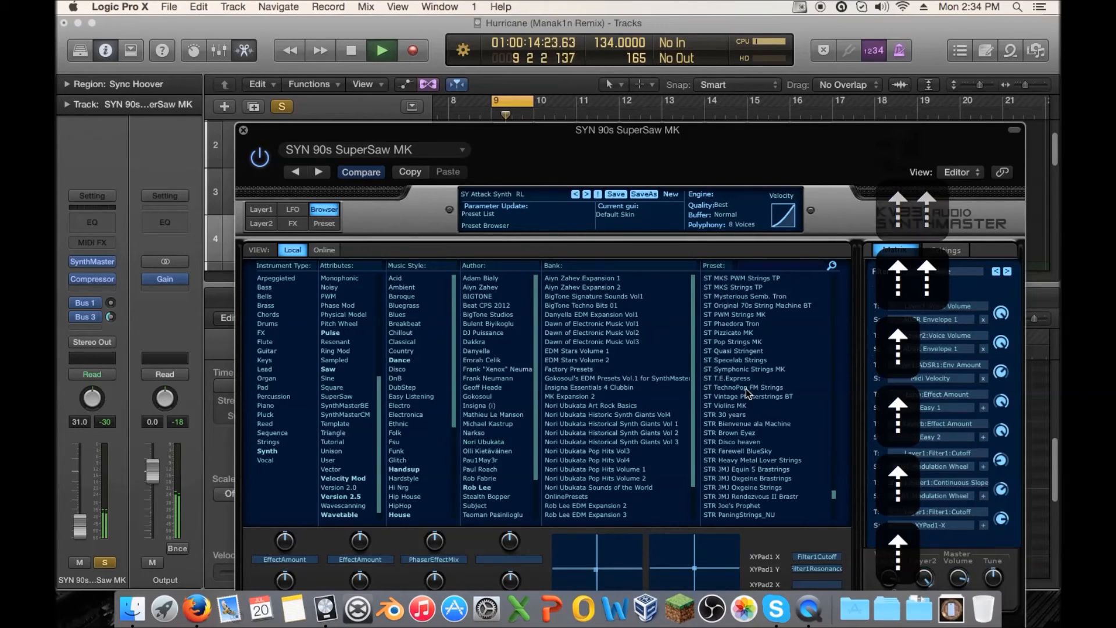
pyautogui.press('Up')
pyautogui.press('Up')
pyautogui.press('Up')
pyautogui.press('Up')
pyautogui.press('Up')
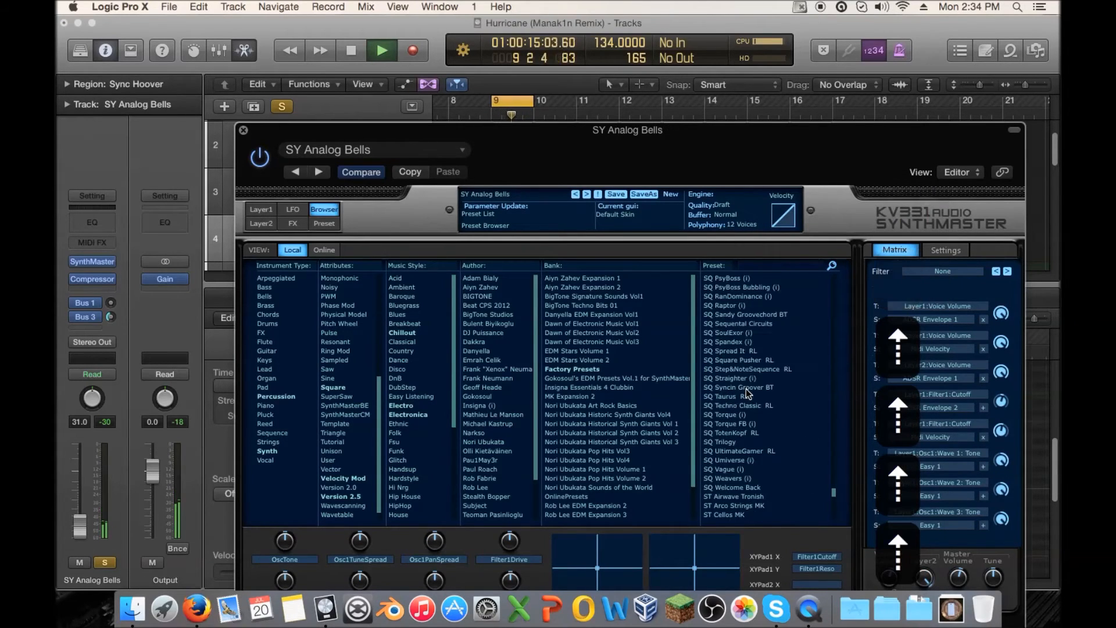
# - Audition SQ sequence presets from SQ Techno Classic RL to SQ Welcome Back, load SQ RanDominance (i) and stop playback
pyautogui.click(739, 407)
pyautogui.click(739, 423)
pyautogui.click(739, 432)
pyautogui.click(739, 450)
pyautogui.click(738, 460)
pyautogui.click(736, 478)
pyautogui.click(733, 488)
pyautogui.click(735, 297)
pyautogui.press('space')
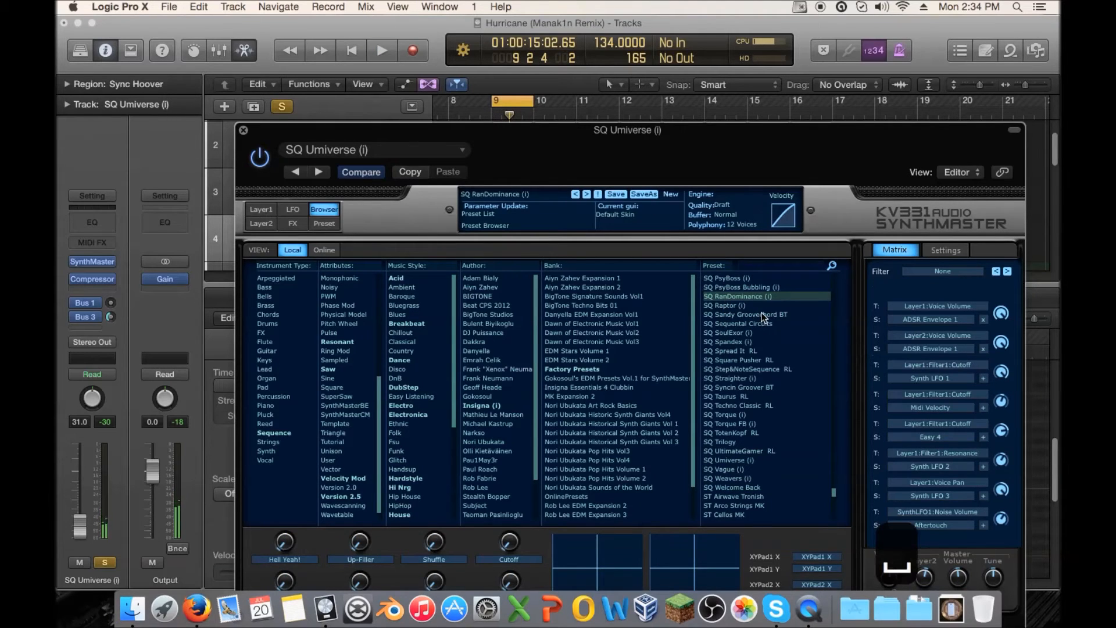
# - Examine the Layer 1 and arpeggiator settings of the SQ RanDominance (i) preset and start playing the loop
pyautogui.moveTo(608, 156); pyautogui.dragTo(590, 49)
pyautogui.click(247, 106)
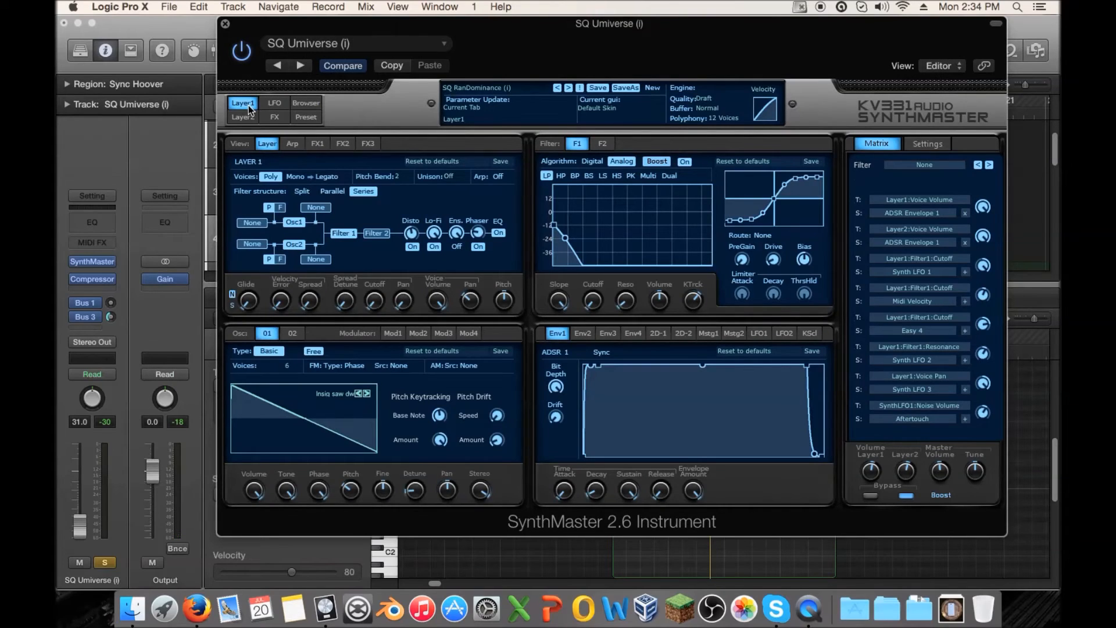
pyautogui.click(286, 145)
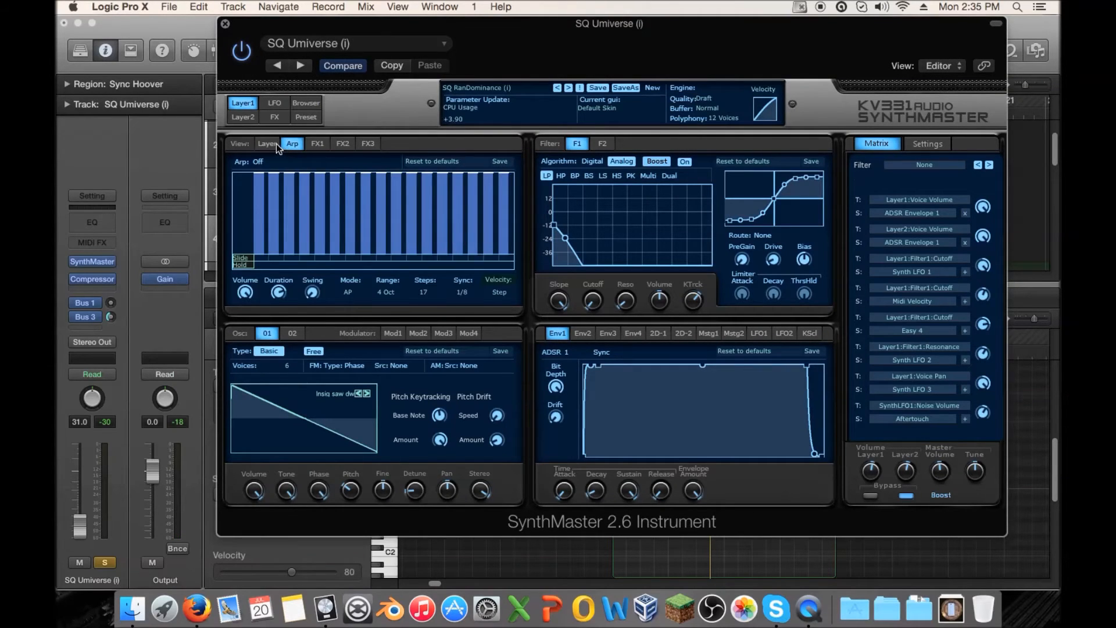
pyautogui.click(277, 144)
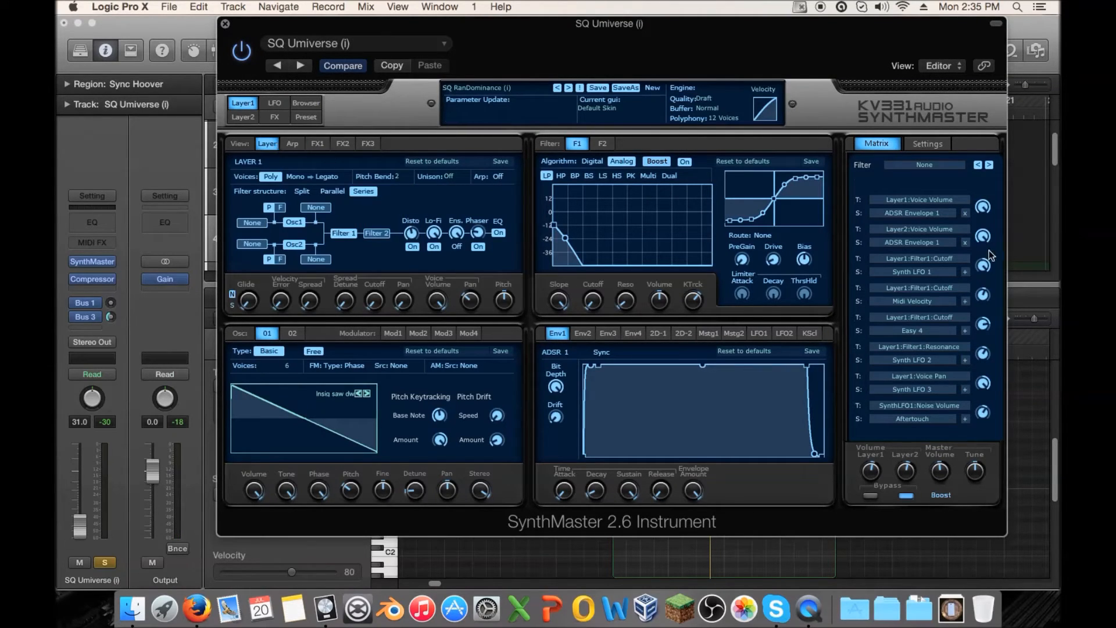
pyautogui.press('space')
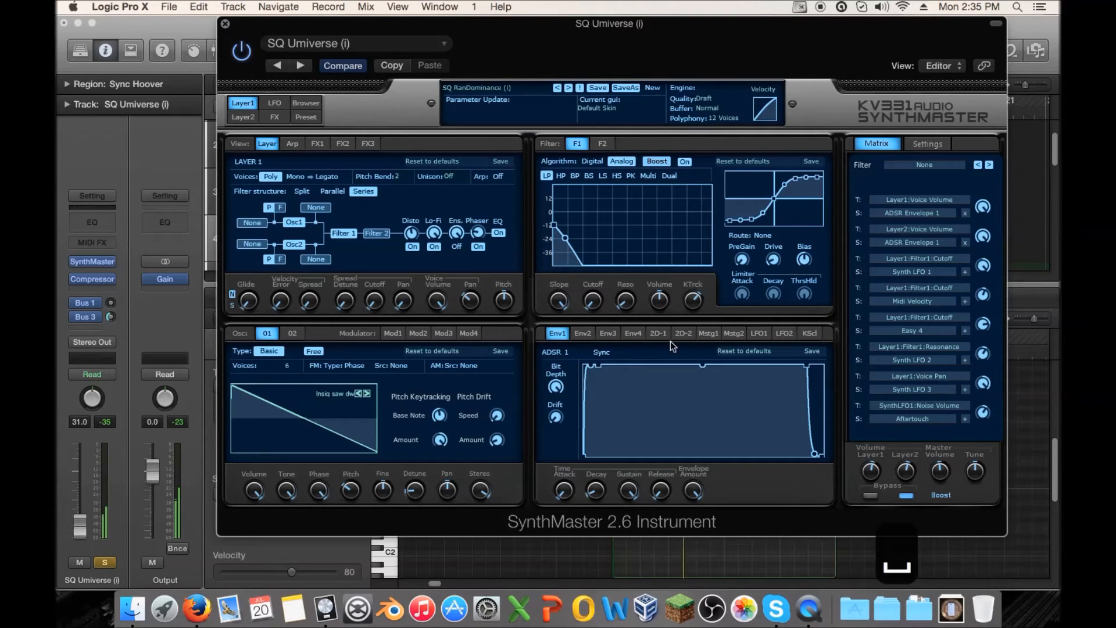
# - Examine LFO 1, LFO 2 and the Synth LFO 1 amount modulating Layer 1's filter cutoff while playing the loop
pyautogui.click(760, 334)
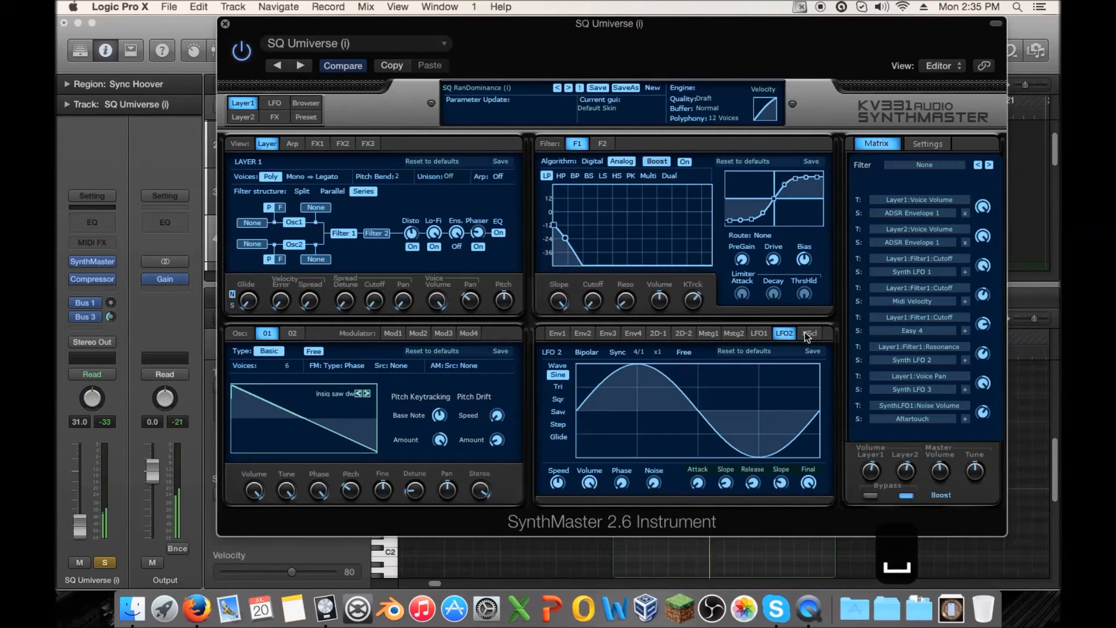
pyautogui.click(806, 333)
pyautogui.click(754, 335)
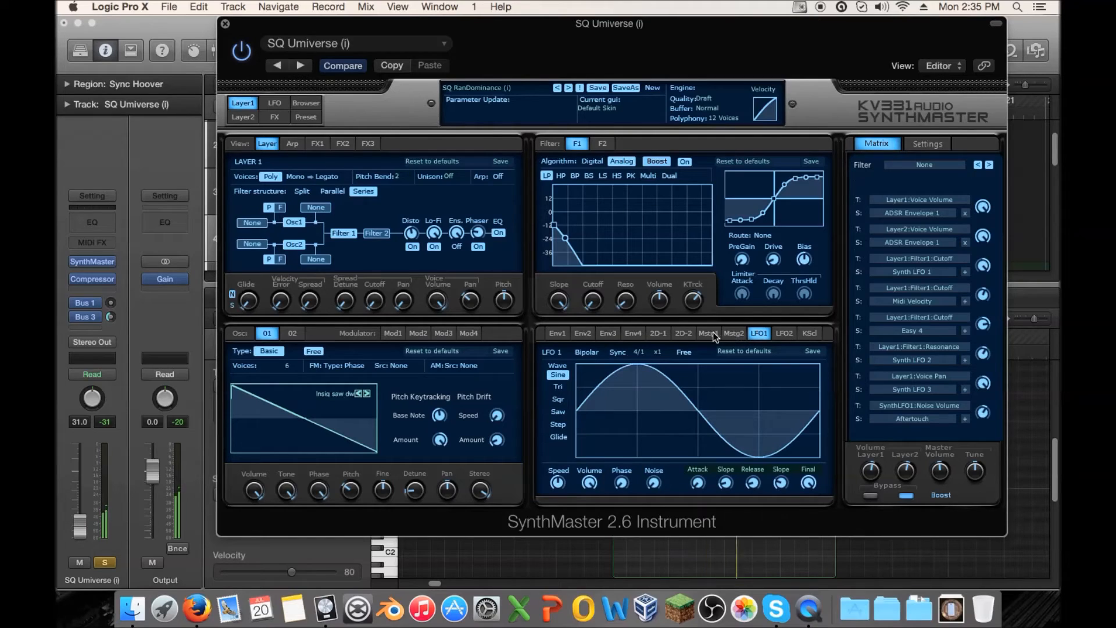
pyautogui.press('space')
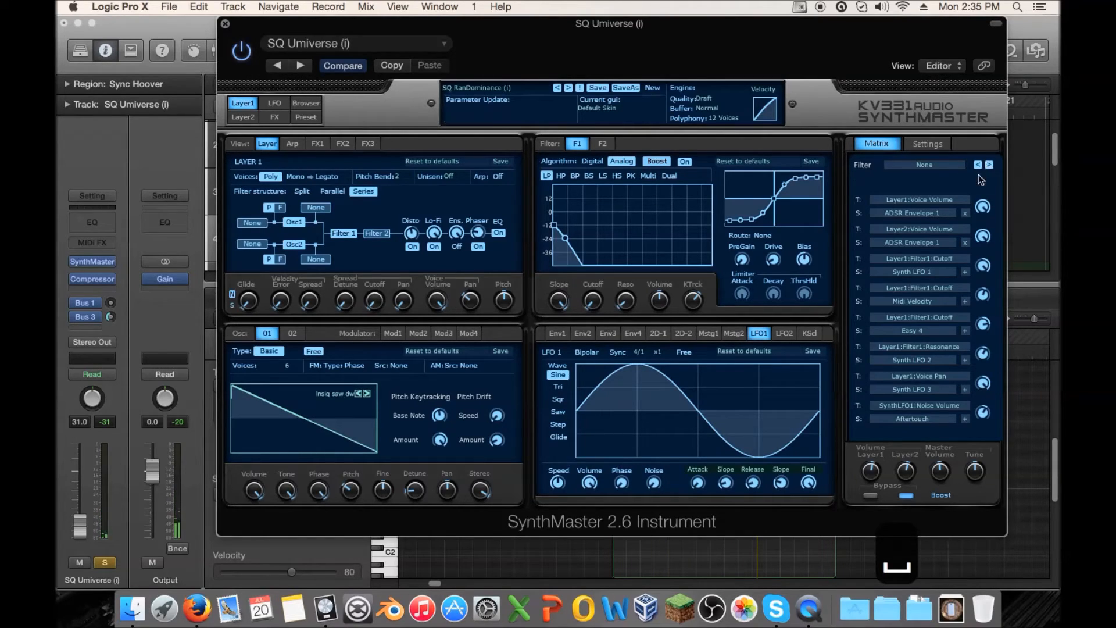
pyautogui.click(982, 266)
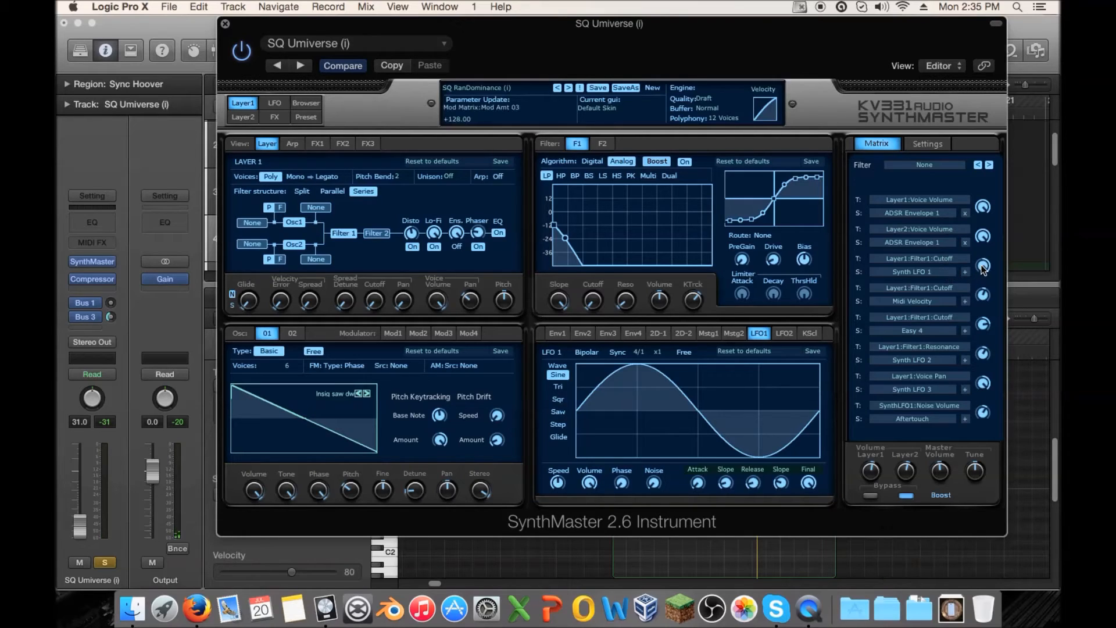
pyautogui.press('space')
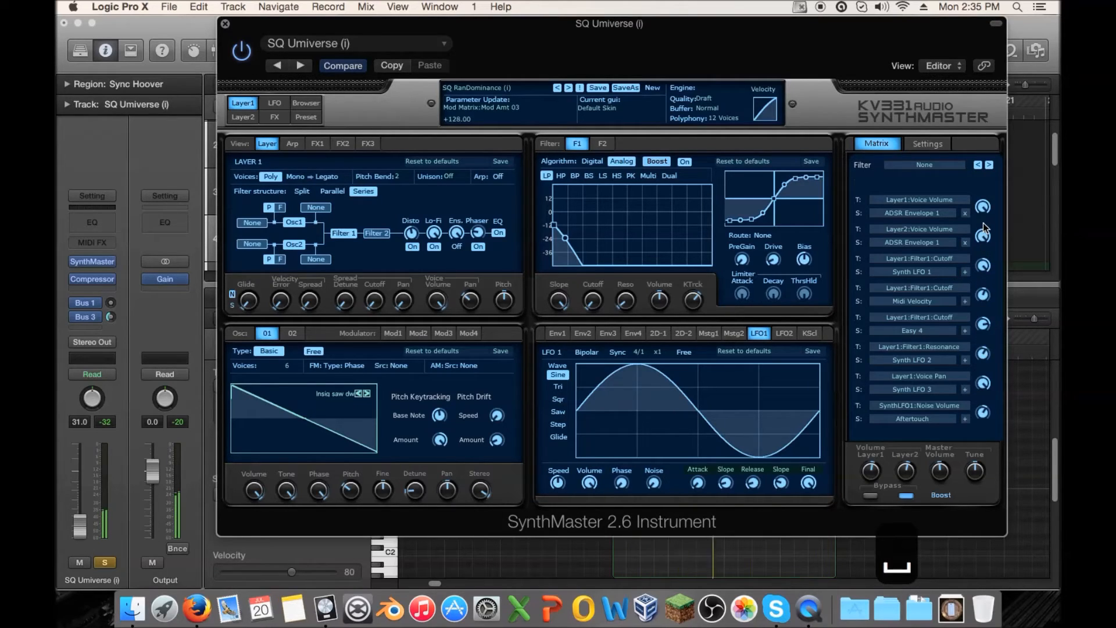
pyautogui.press('space')
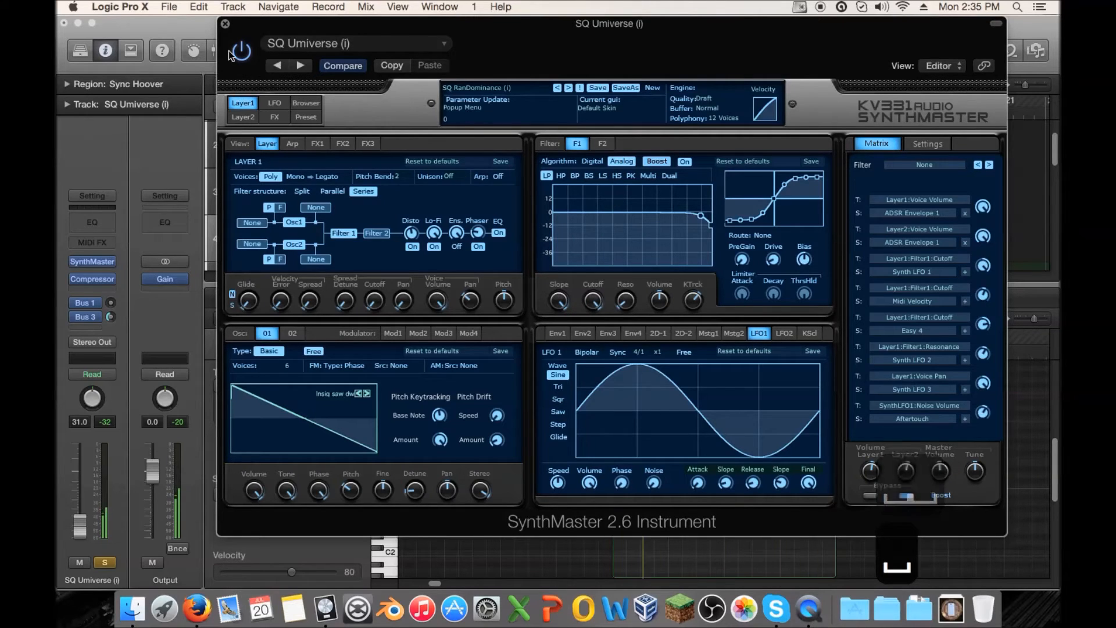
# - Close the synth and transpose two of the chord's note rows in the Sync Hoover region up an octave, one after the other
pyautogui.click(225, 24)
pyautogui.moveTo(818, 393); pyautogui.dragTo(629, 445)
pyautogui.hotkey('alt', 'shift', 'Up')
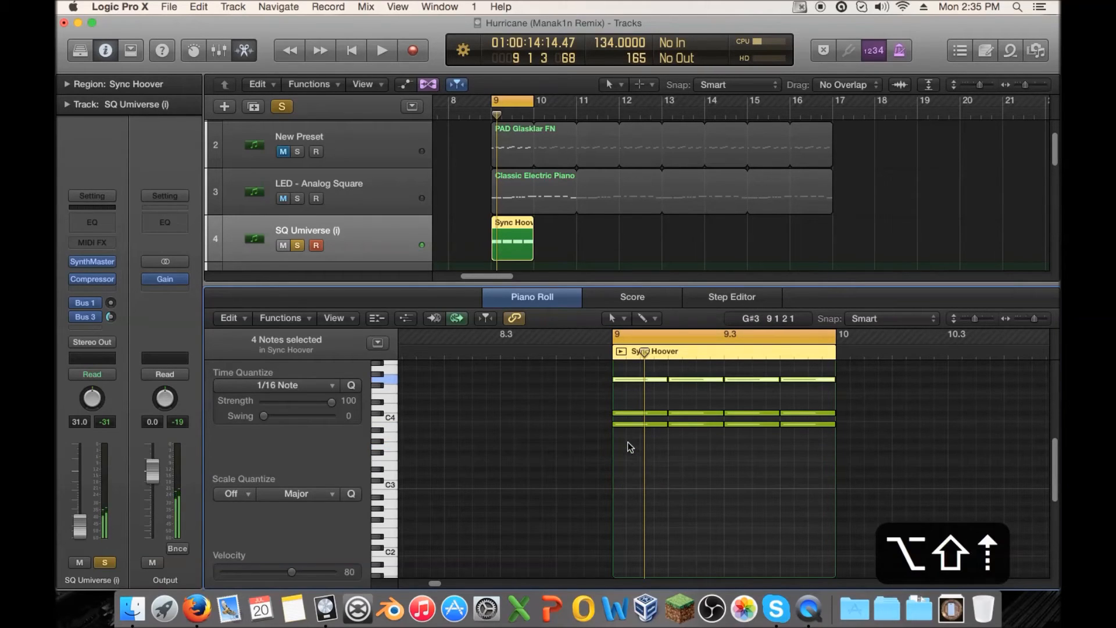
pyautogui.moveTo(861, 398); pyautogui.dragTo(625, 393)
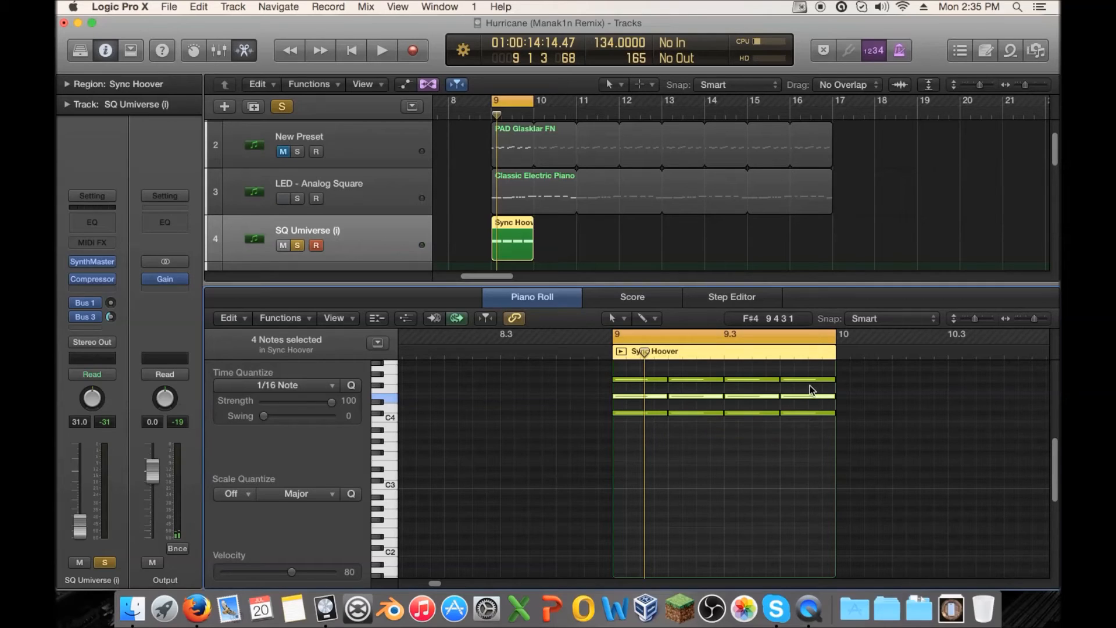
pyautogui.hotkey('alt', 'shift', 'Up')
# - Transpose all notes of the Sync Hoover region down an octave and listen to the loop
pyautogui.press('super+a')
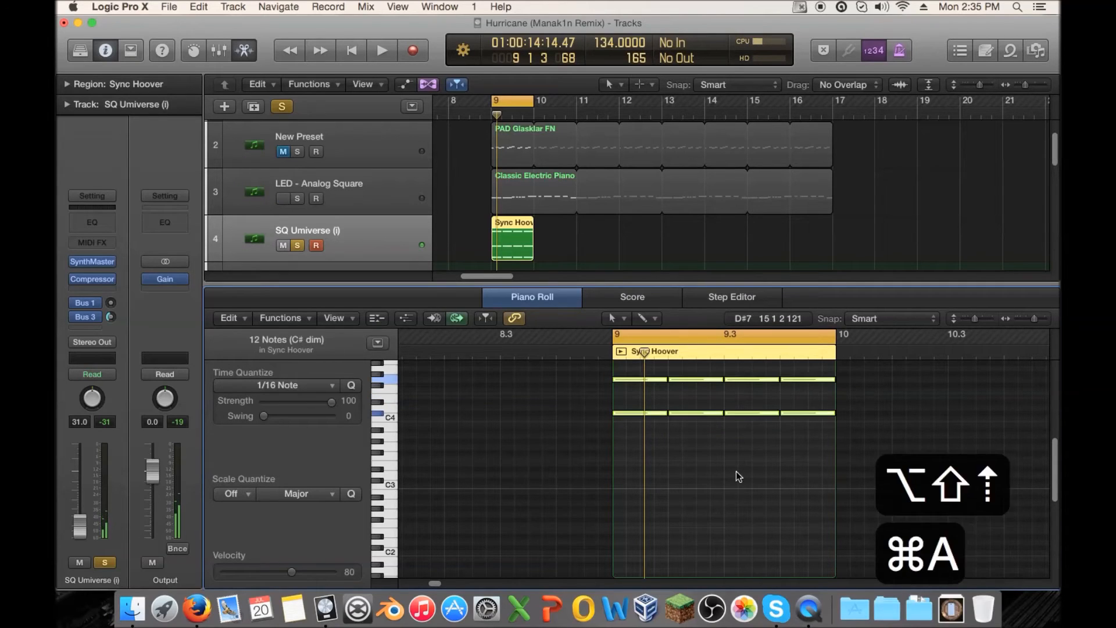
pyautogui.hotkey('alt', 'shift', 'Down')
pyautogui.press('space')
pyautogui.press('space')
# - Adjust the middle and top note rows of the Sync Hoover chords, listening to the loop after each
pyautogui.moveTo(823, 437); pyautogui.dragTo(642, 425)
pyautogui.press('space')
pyautogui.press('space')
pyautogui.moveTo(786, 380); pyautogui.dragTo(638, 391)
pyautogui.press('space')
pyautogui.press('space')
# - Examine the notes of the Classic Electric Piano and PAD Glasklar FN regions for reference
pyautogui.click(514, 197)
pyautogui.click(510, 159)
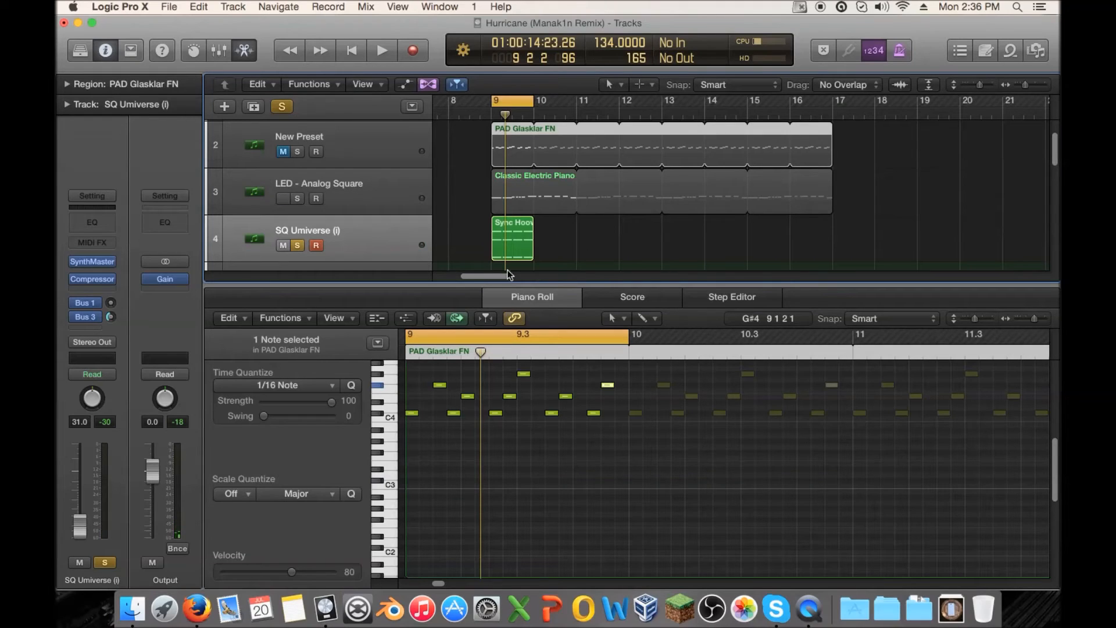
pyautogui.scroll(1, 512, 515)
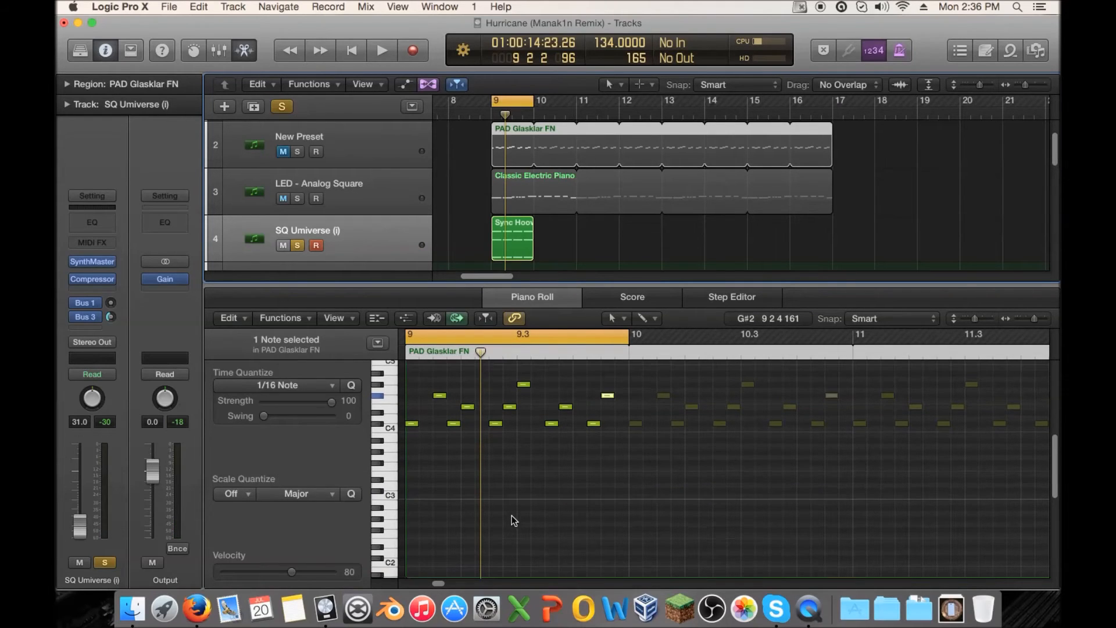
# - Reopen the Sync Hoover region and lower its middle row of four notes to F#3, checking the chords by playing the loop
pyautogui.click(513, 229)
pyautogui.moveTo(601, 415); pyautogui.dragTo(441, 395)
pyautogui.moveTo(588, 437); pyautogui.dragTo(428, 451)
pyautogui.press('space')
pyautogui.press('space')
pyautogui.press('space')
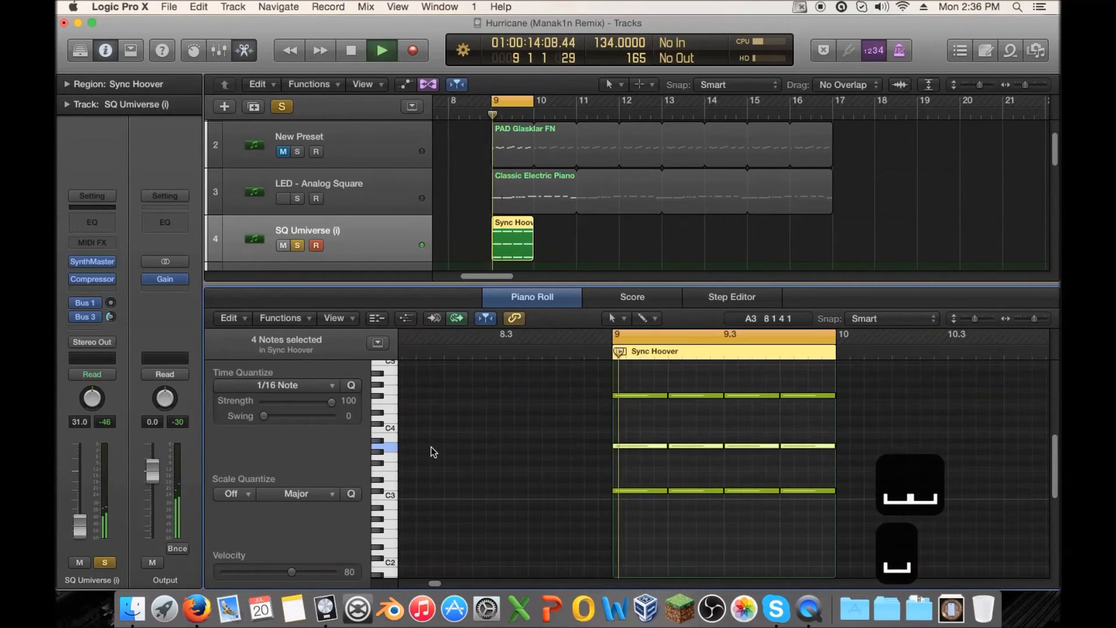
pyautogui.press('space')
pyautogui.moveTo(657, 446); pyautogui.dragTo(653, 456)
pyautogui.press('space')
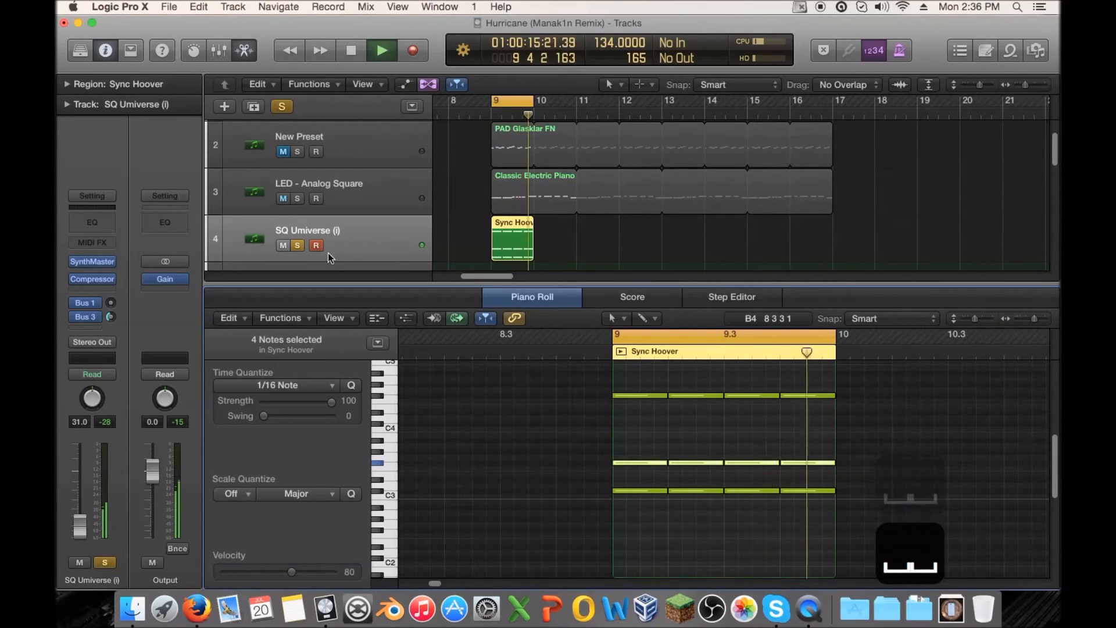
# - Reopen SynthMaster's preset browser and filter the presets by the SuperSaw attribute
pyautogui.click(92, 261)
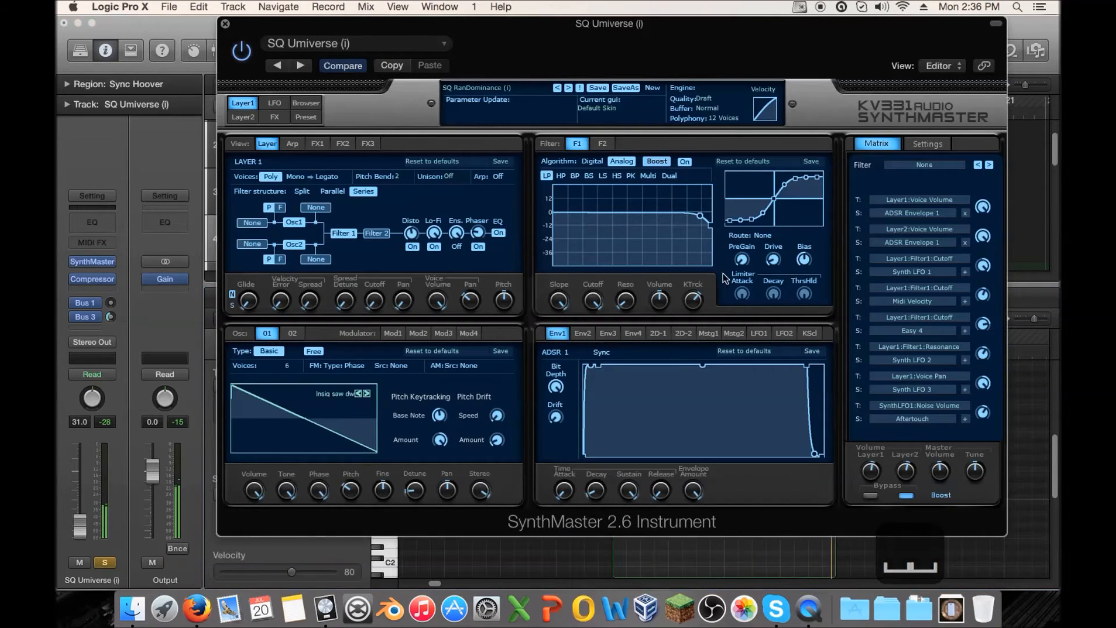
pyautogui.click(315, 107)
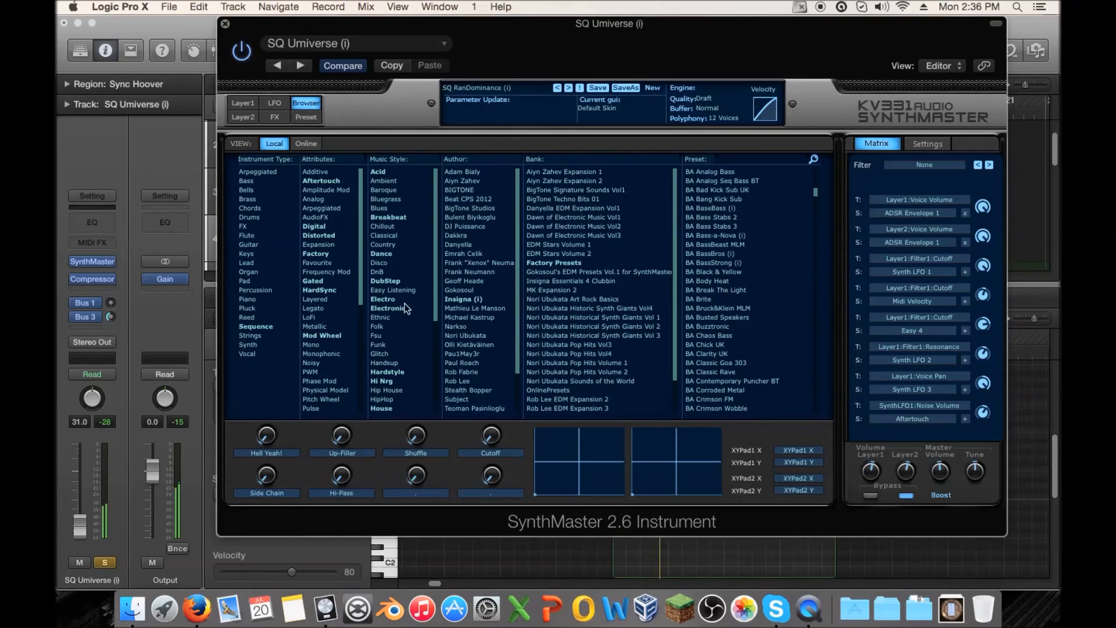
pyautogui.scroll(-5, 386, 347)
pyautogui.scroll(-7, 330, 349)
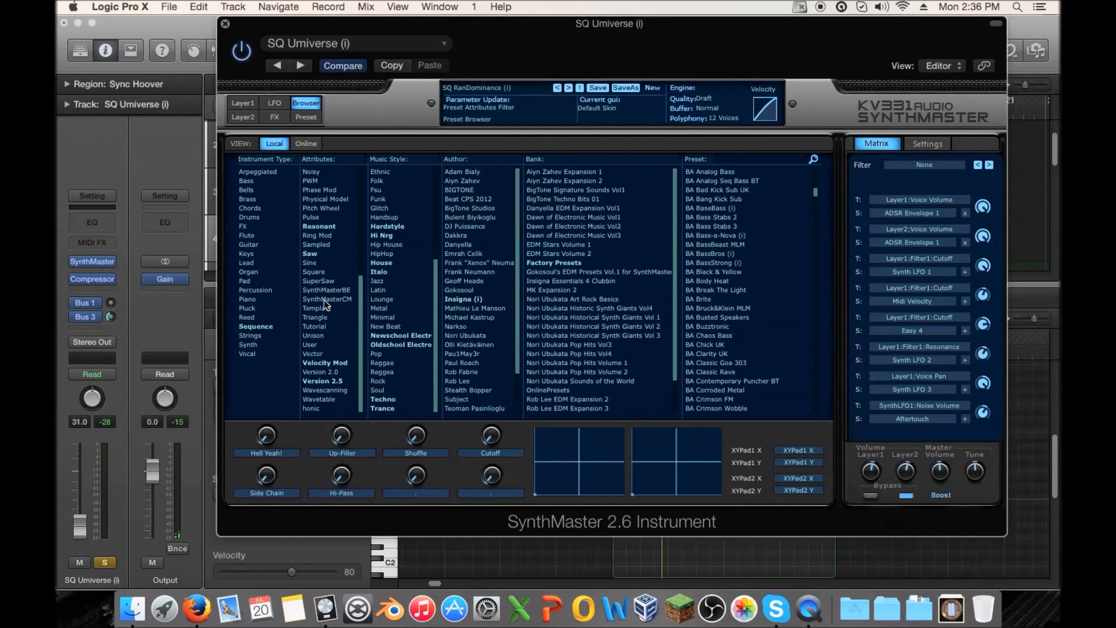
pyautogui.click(330, 279)
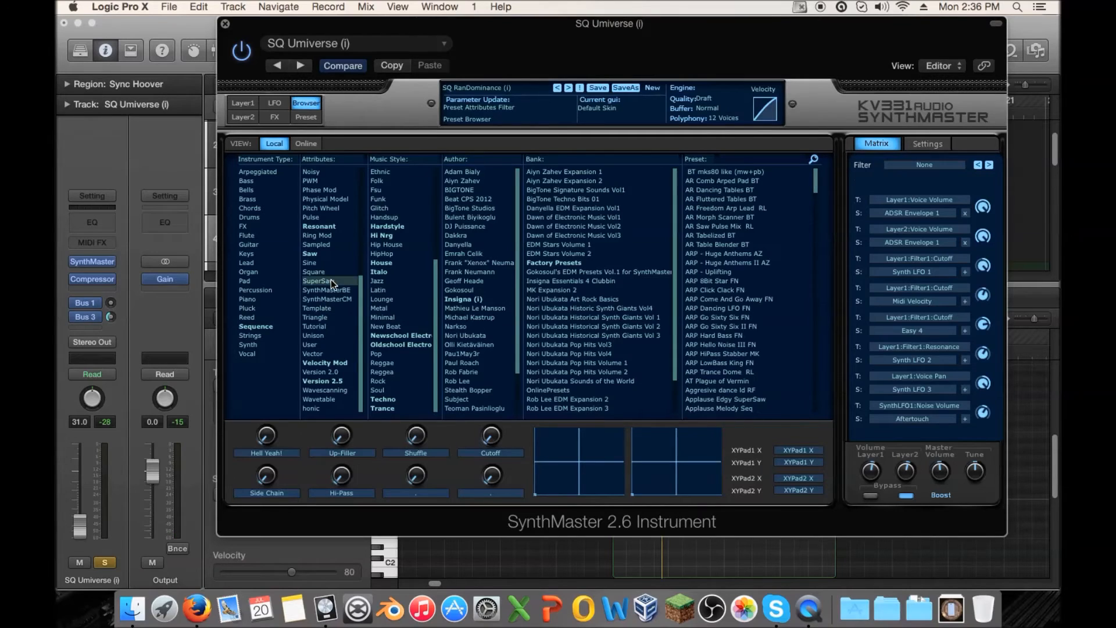
# - Audition SuperSaw presets including SY Trance Mafia RL, SY Nylon SynLead RL, ST Invisible Limits String Ensemble, SQ Torque FB (i) and SQ On the run (i)
pyautogui.scroll(-15, 763, 319)
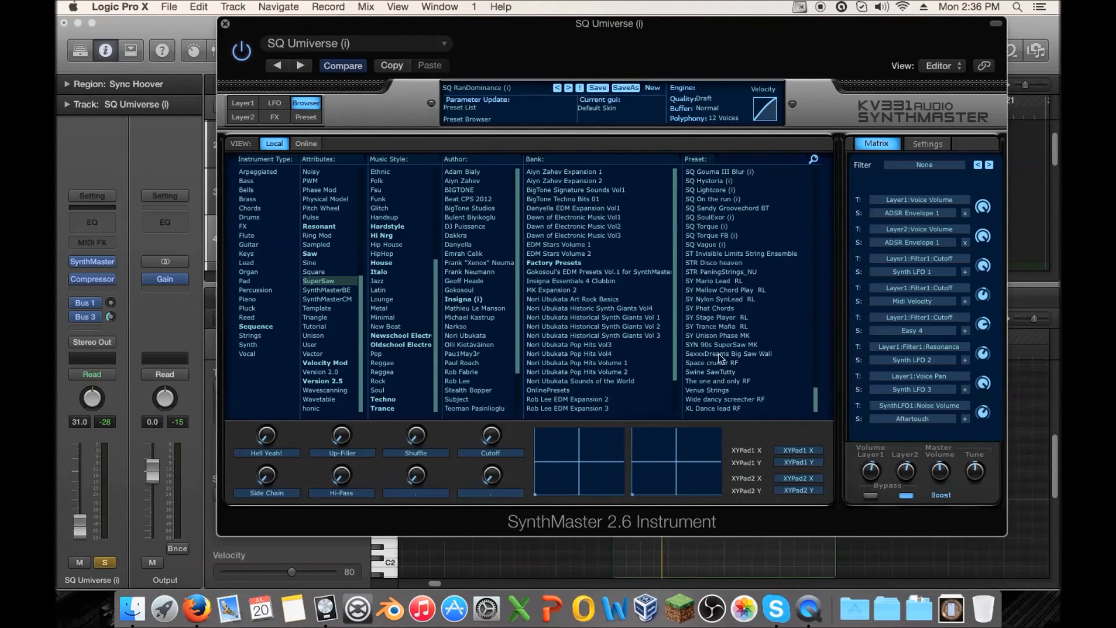
pyautogui.click(719, 323)
pyautogui.press('space')
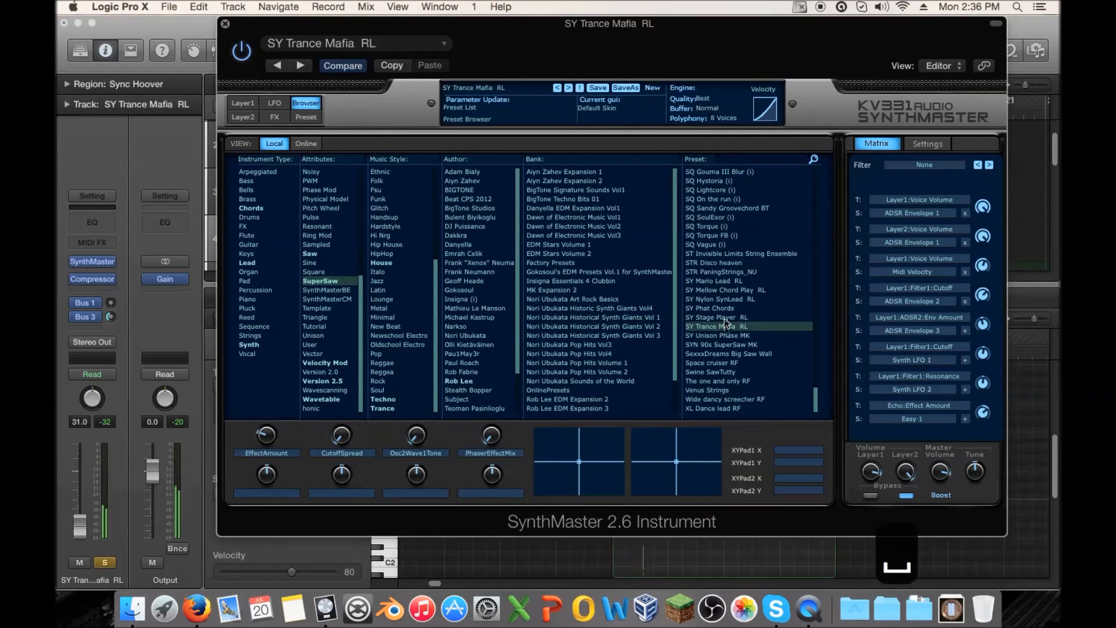
pyautogui.click(727, 299)
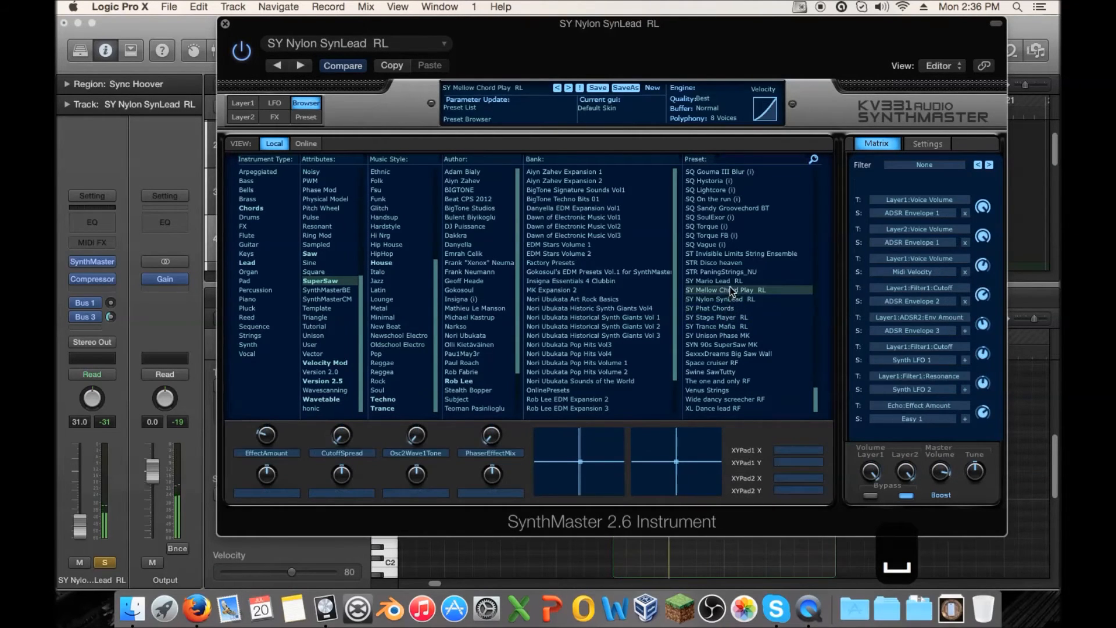
pyautogui.click(727, 254)
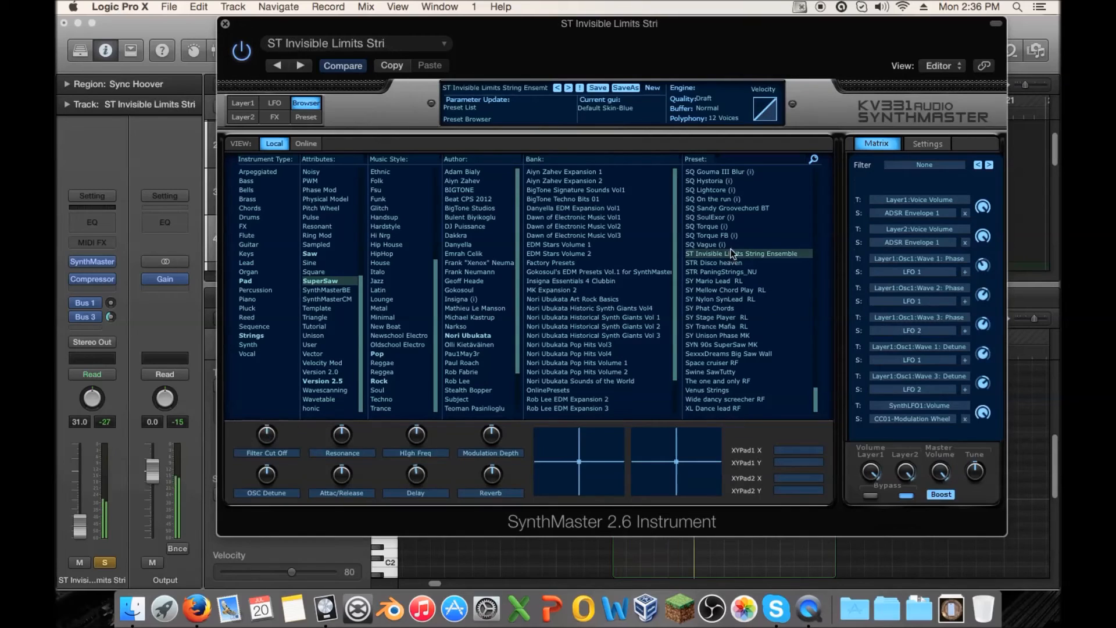
pyautogui.click(733, 236)
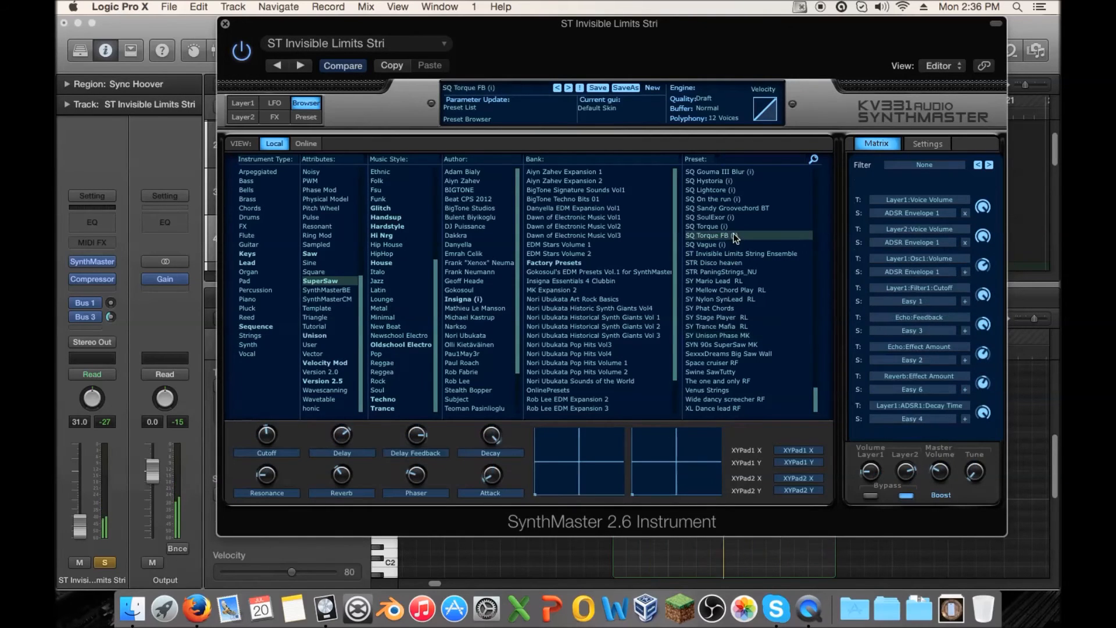
pyautogui.click(738, 200)
# - Audition the sequence preset SQ Lightcore (i), load SQ Hystoria (i) and restart the loop
pyautogui.scroll(3, 726, 245)
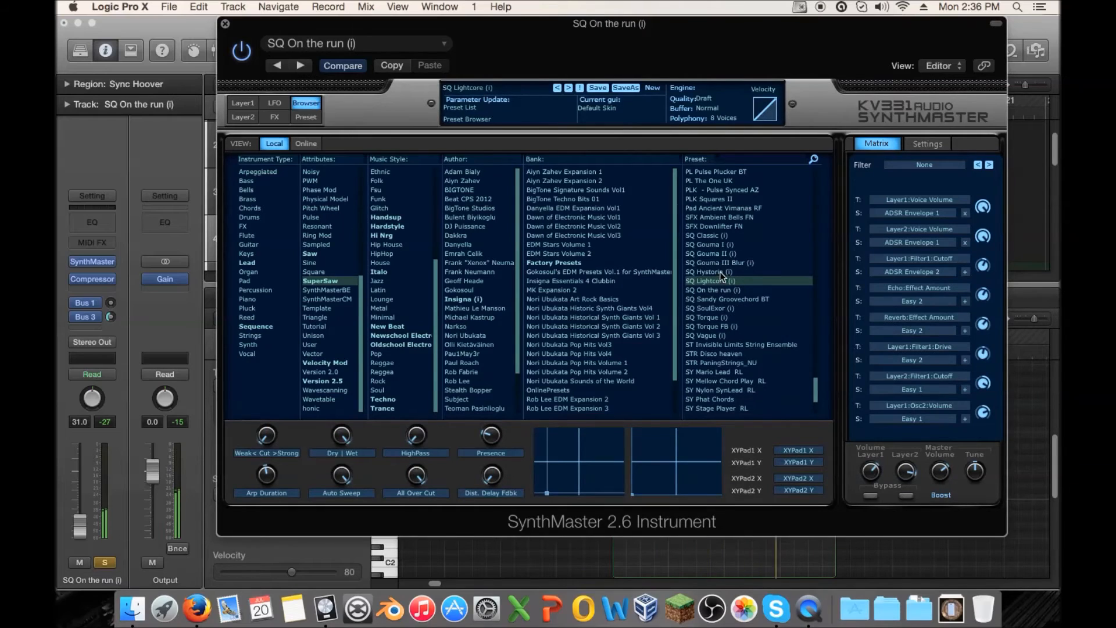
pyautogui.click(719, 272)
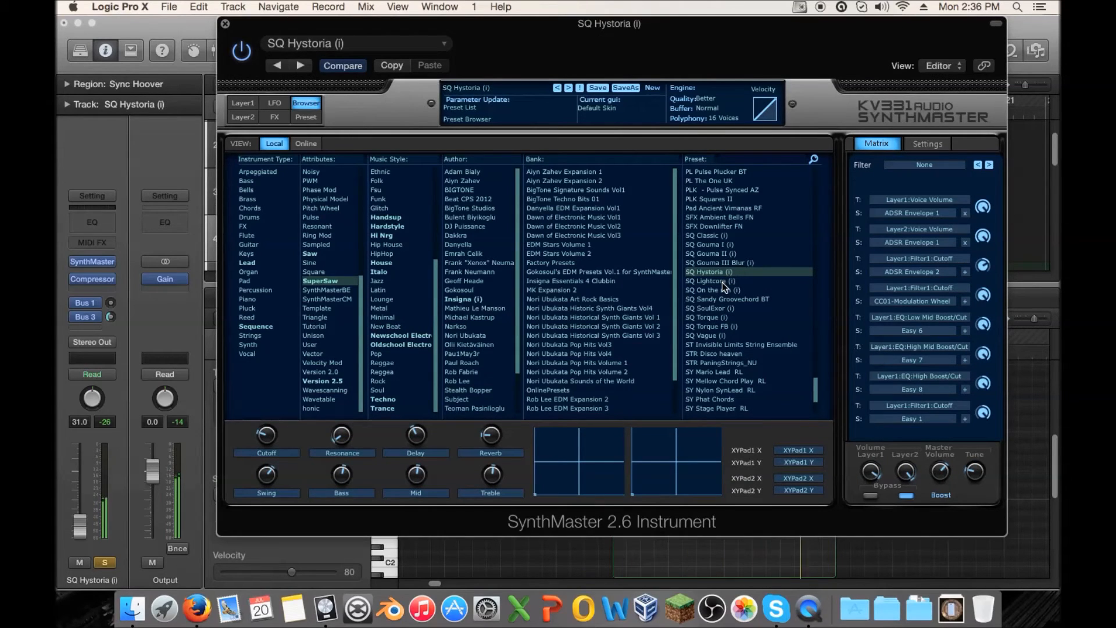
pyautogui.press('space')
pyautogui.press('space')
# - Raise the Cutoff of SQ Hystoria (i) and set its Treble to 85 while listening to the loop
pyautogui.moveTo(265, 420); pyautogui.dragTo(334, 333)
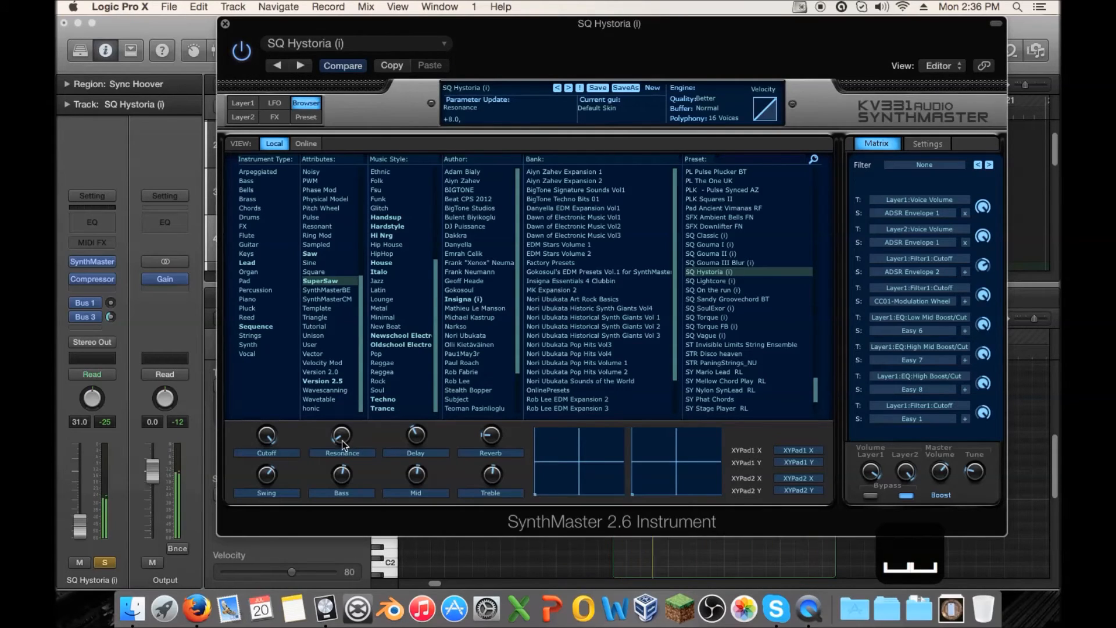
pyautogui.click(275, 479)
pyautogui.press('space')
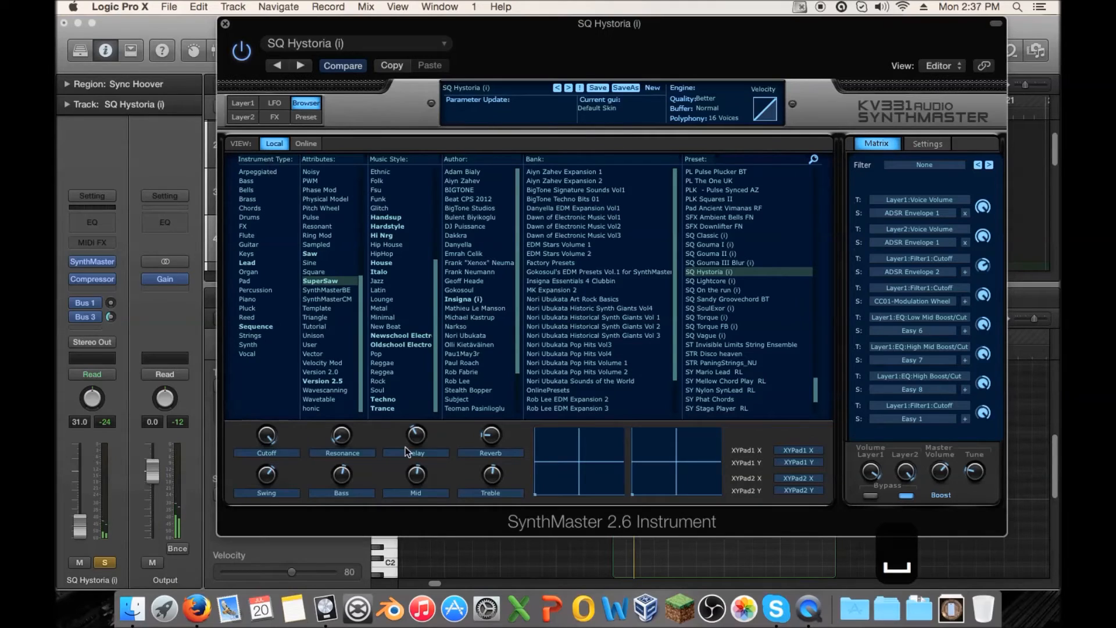
pyautogui.press('space')
pyautogui.moveTo(492, 475); pyautogui.dragTo(493, 451)
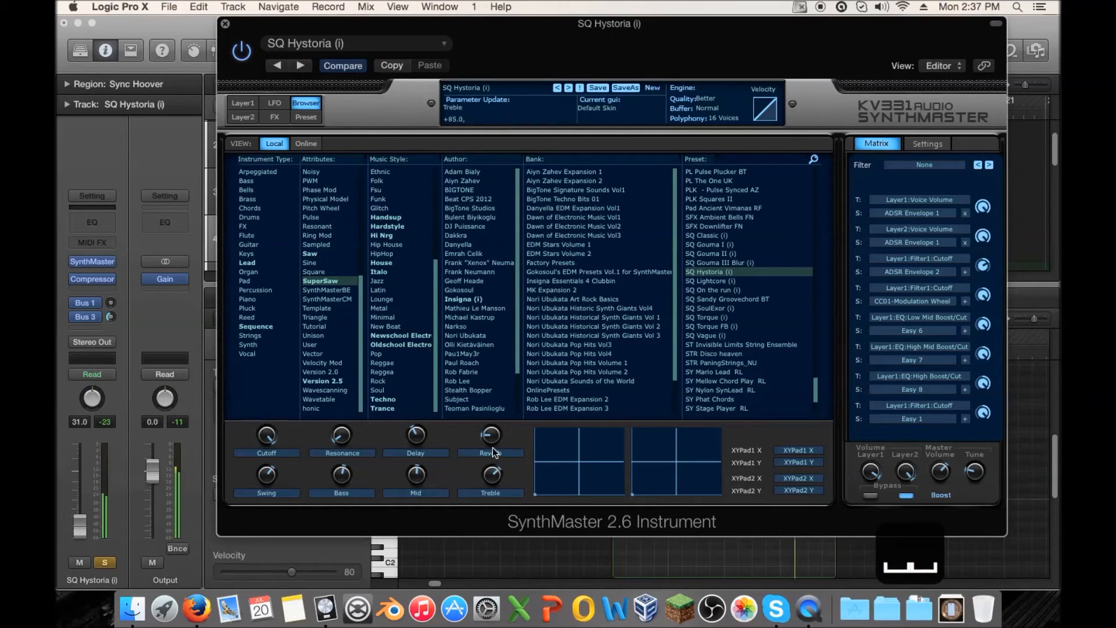
pyautogui.press('space')
# - Switch off the Layer 1 arpeggiator of SQ Hystoria (i)
pyautogui.click(243, 105)
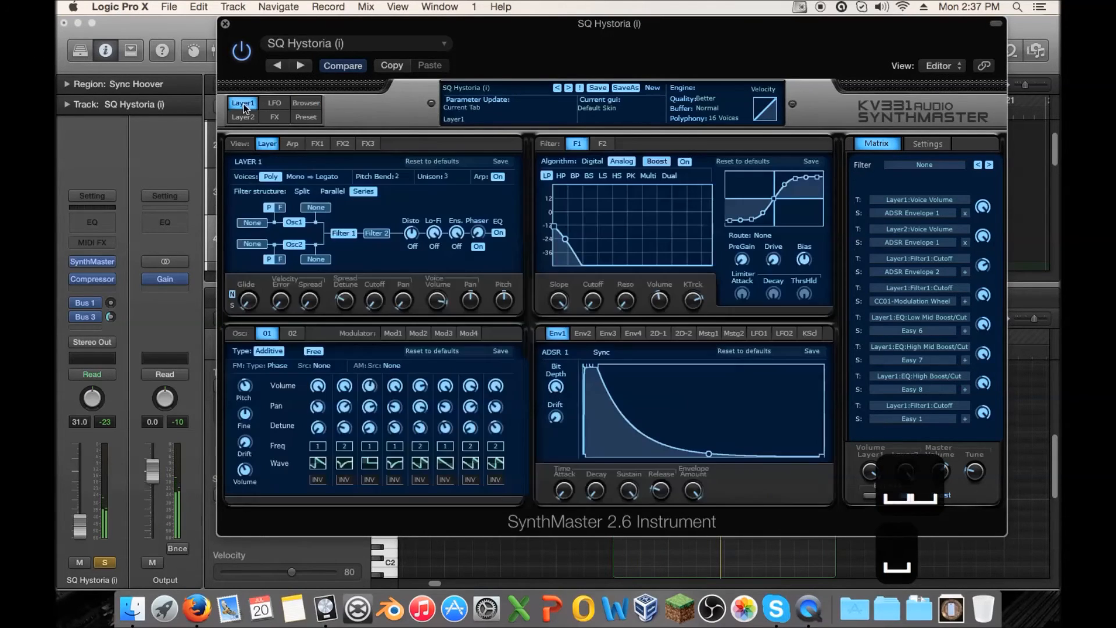
pyautogui.click(293, 143)
pyautogui.click(260, 162)
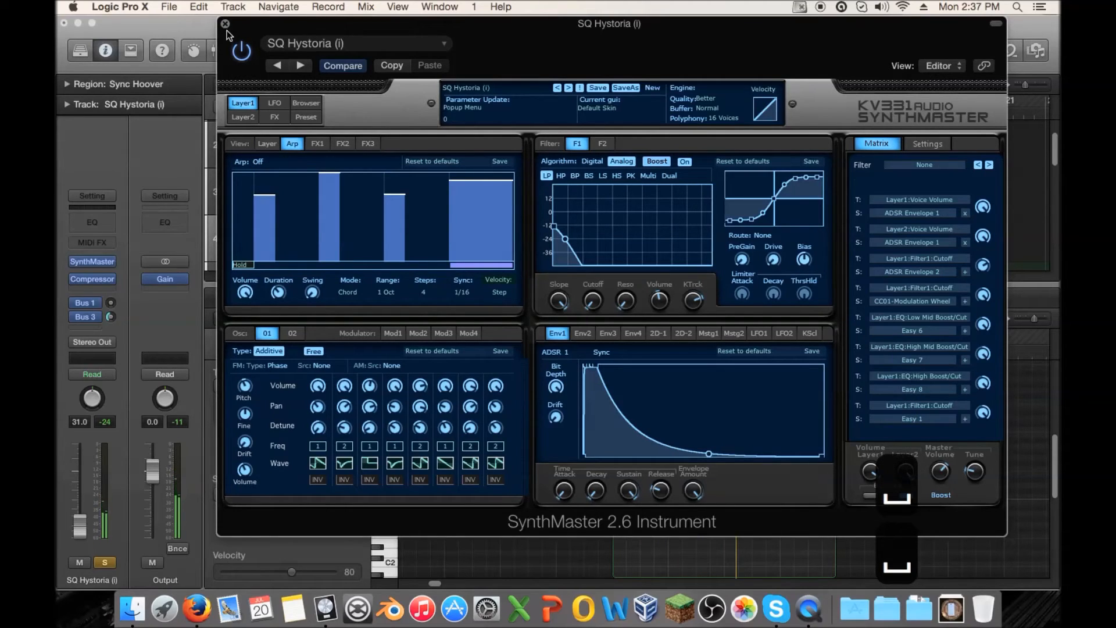
# - Return to the preset browser and audition the presets from SQ Gouma III Blur (i) up to SQ Classic (i)
pyautogui.click(319, 107)
pyautogui.click(730, 263)
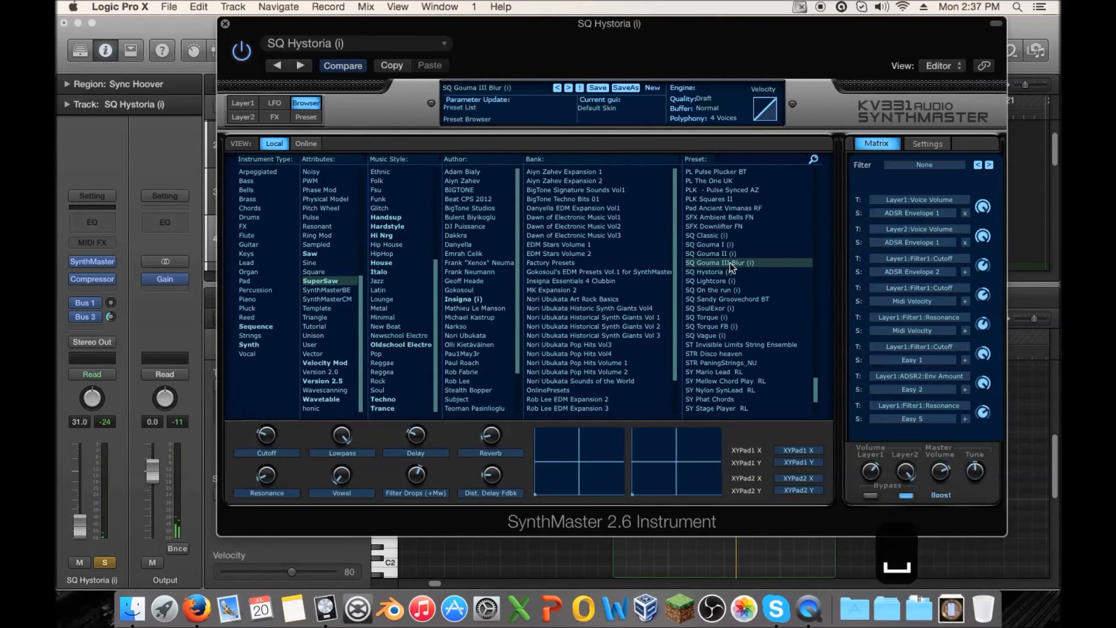
pyautogui.click(728, 251)
pyautogui.click(729, 240)
pyautogui.click(729, 234)
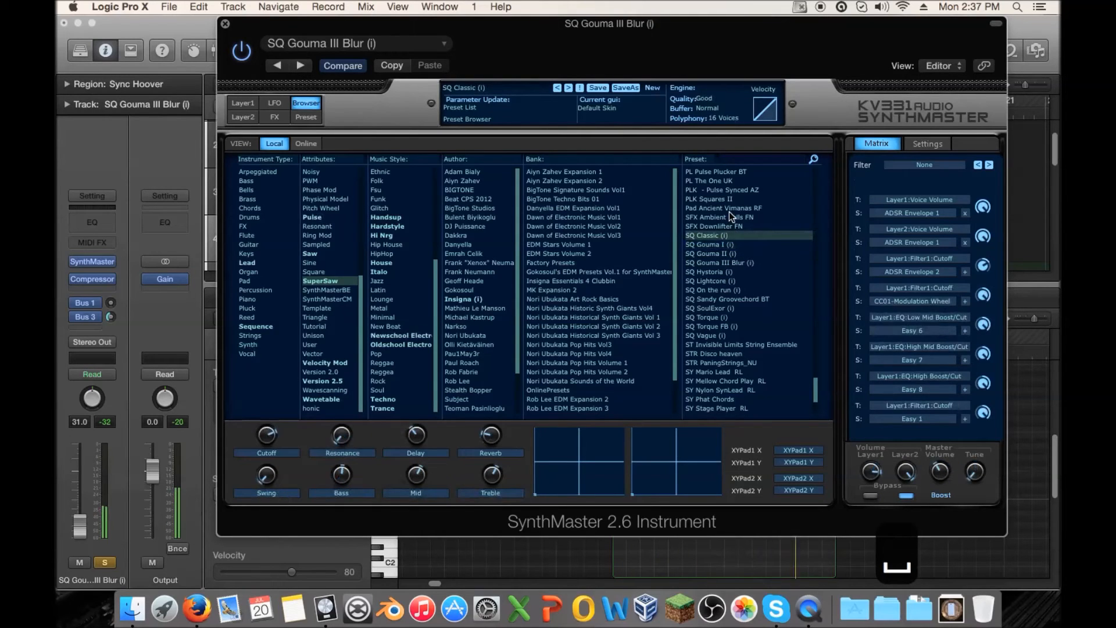
# - Audition the SuperSaw presets from SFX Ambient Bells FN up to PL Pulse Plucker BT against the loop
pyautogui.click(729, 214)
pyautogui.click(729, 197)
pyautogui.click(728, 181)
pyautogui.click(728, 173)
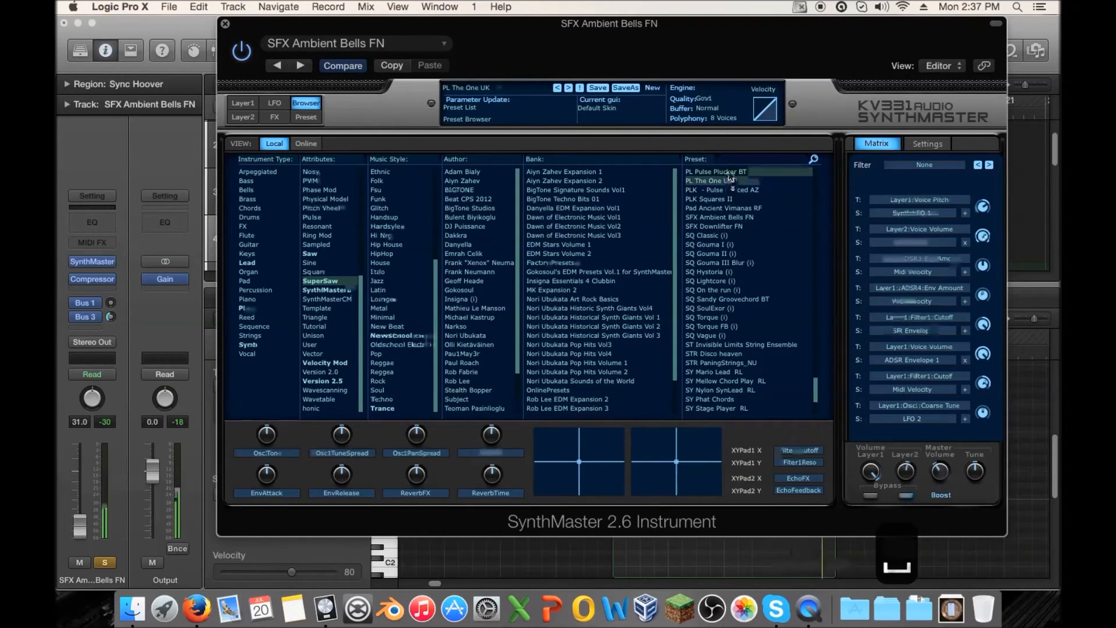
# - Audition further presets up the list, through the PD pads including PD Supernatural Appearance BT and PD IconiCuS-80 (i)
pyautogui.scroll(5, 728, 175)
pyautogui.click(721, 227)
pyautogui.click(720, 211)
pyautogui.click(720, 189)
pyautogui.click(722, 180)
pyautogui.click(724, 172)
pyautogui.scroll(3, 726, 181)
pyautogui.click(716, 253)
pyautogui.click(716, 226)
pyautogui.click(717, 207)
pyautogui.click(719, 190)
pyautogui.click(720, 172)
pyautogui.scroll(10, 719, 221)
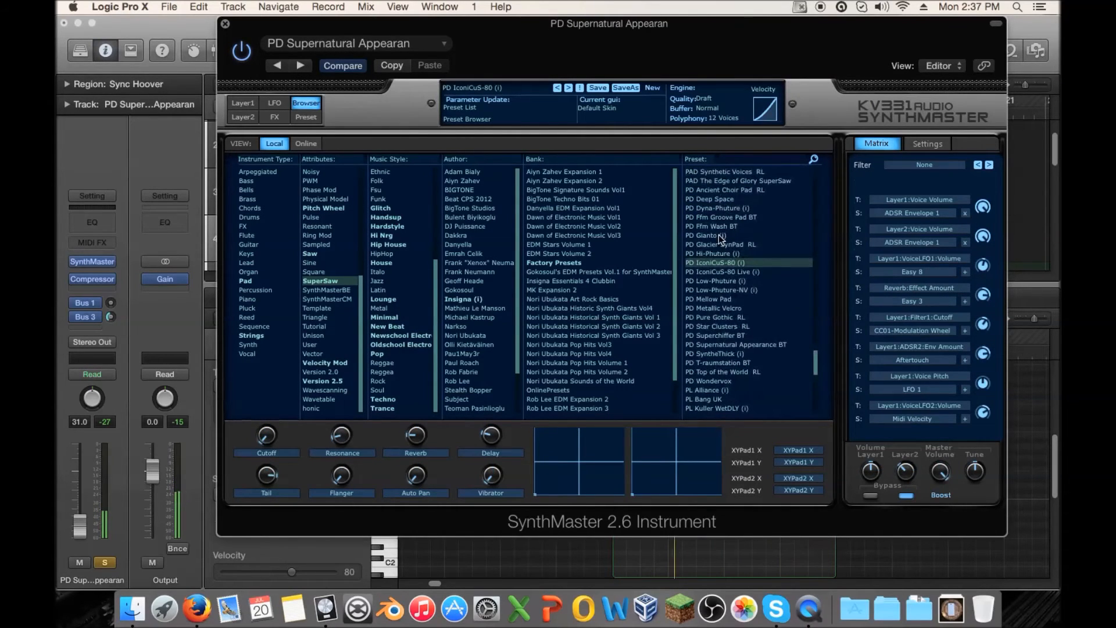
# - Audition the lead presets from Lead - Another SuperSaw AZ down to Nero Saw 2
pyautogui.click(719, 290)
pyautogui.click(721, 299)
pyautogui.click(722, 308)
pyautogui.click(723, 318)
pyautogui.click(724, 326)
pyautogui.click(723, 334)
pyautogui.click(723, 344)
pyautogui.click(722, 353)
pyautogui.click(721, 361)
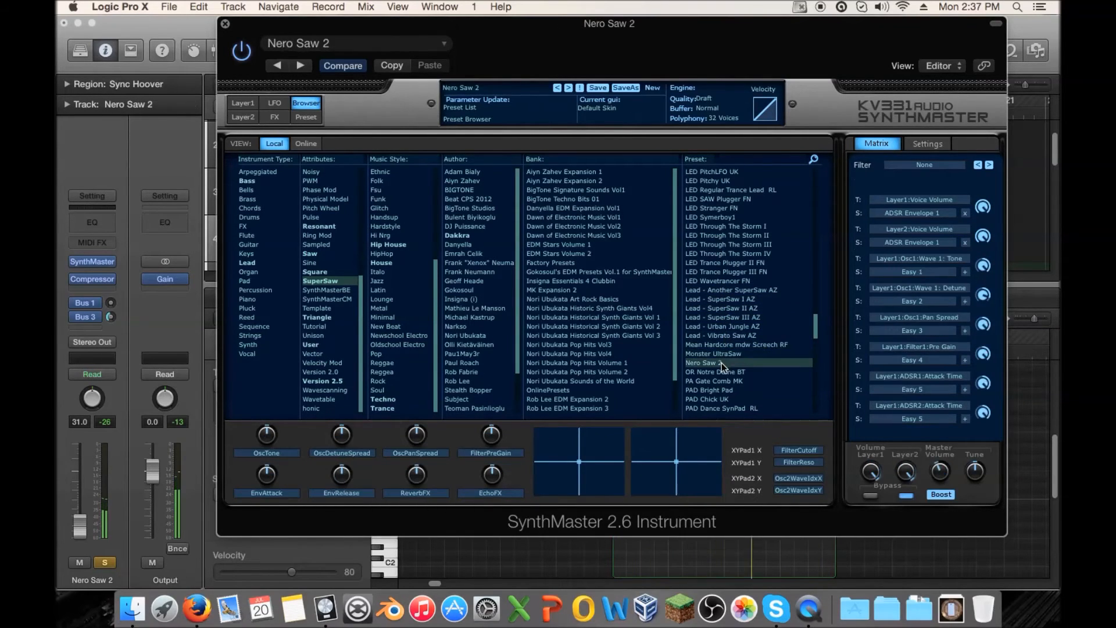
# - Audition the LED presets from LED Wavetrancer FN up to LED PitchLFO UK
pyautogui.click(724, 380)
pyautogui.click(724, 297)
pyautogui.click(725, 281)
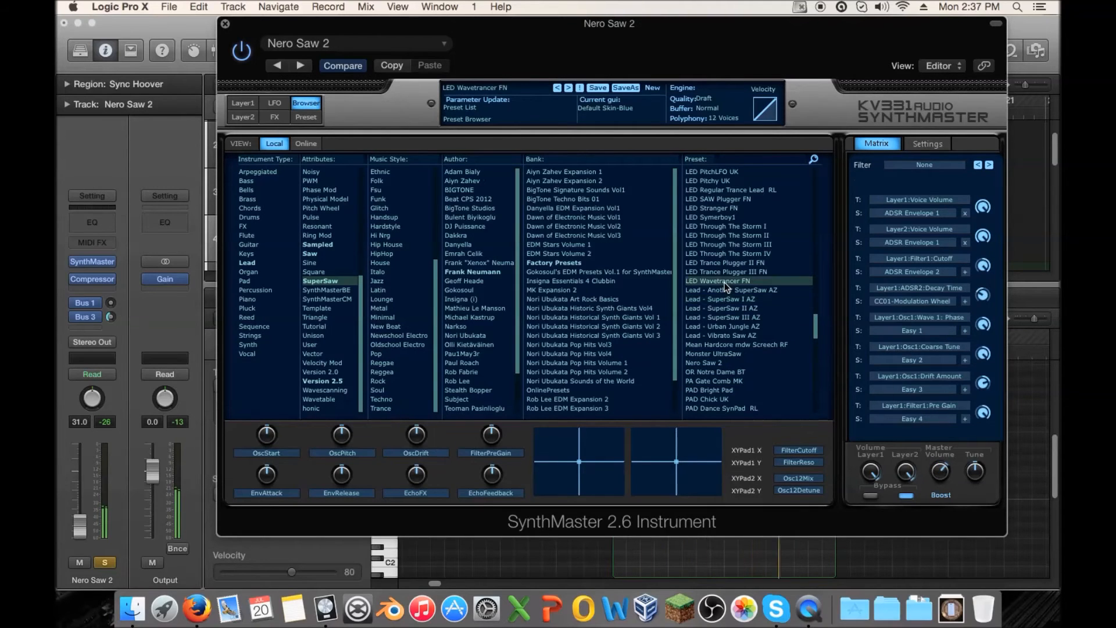
pyautogui.click(725, 272)
pyautogui.click(725, 263)
pyautogui.click(728, 252)
pyautogui.click(728, 244)
pyautogui.click(728, 236)
pyautogui.click(728, 226)
pyautogui.click(731, 217)
pyautogui.click(731, 208)
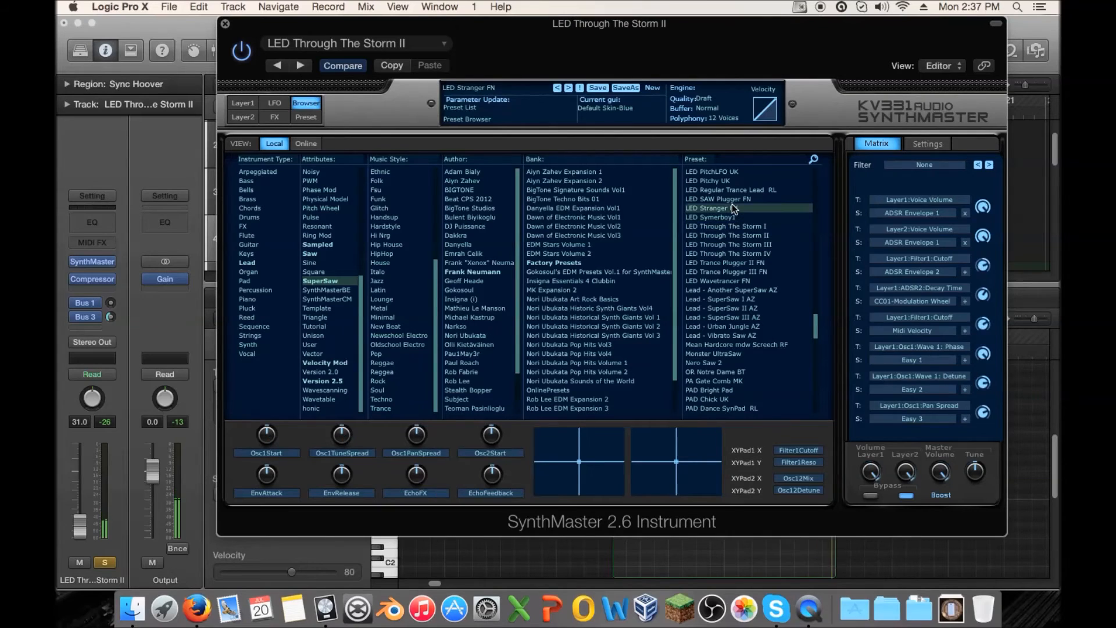
pyautogui.click(731, 199)
pyautogui.click(733, 189)
pyautogui.click(732, 180)
pyautogui.click(729, 172)
# - Audition LED Noisy Saw Lead RL, load LED MEGASAW UK and show its Layer 1 settings
pyautogui.scroll(5, 723, 233)
pyautogui.click(725, 251)
pyautogui.click(725, 243)
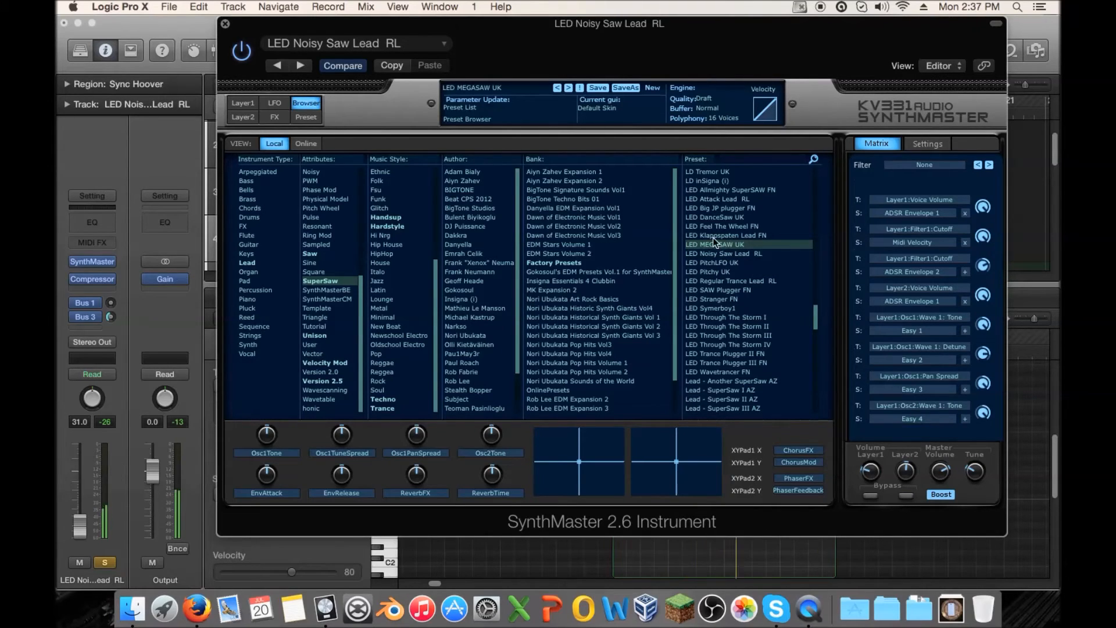
pyautogui.click(251, 107)
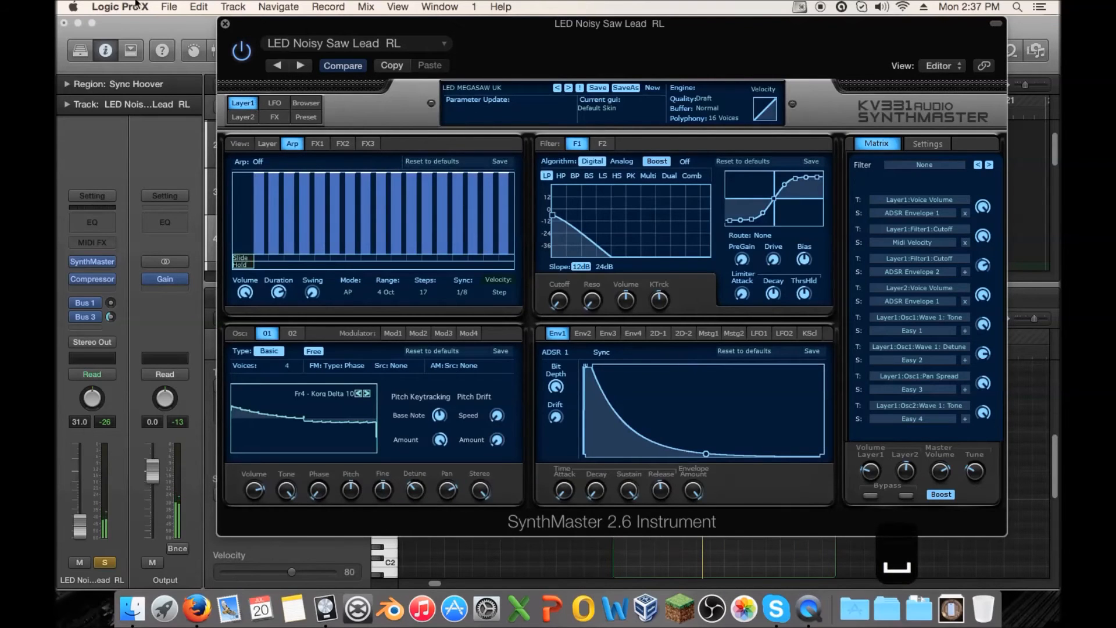
# - Close the synth and delete the stray selection near the end of the pattern's highest voice
pyautogui.click(225, 23)
pyautogui.moveTo(802, 381); pyautogui.dragTo(835, 396)
pyautogui.press('Delete')
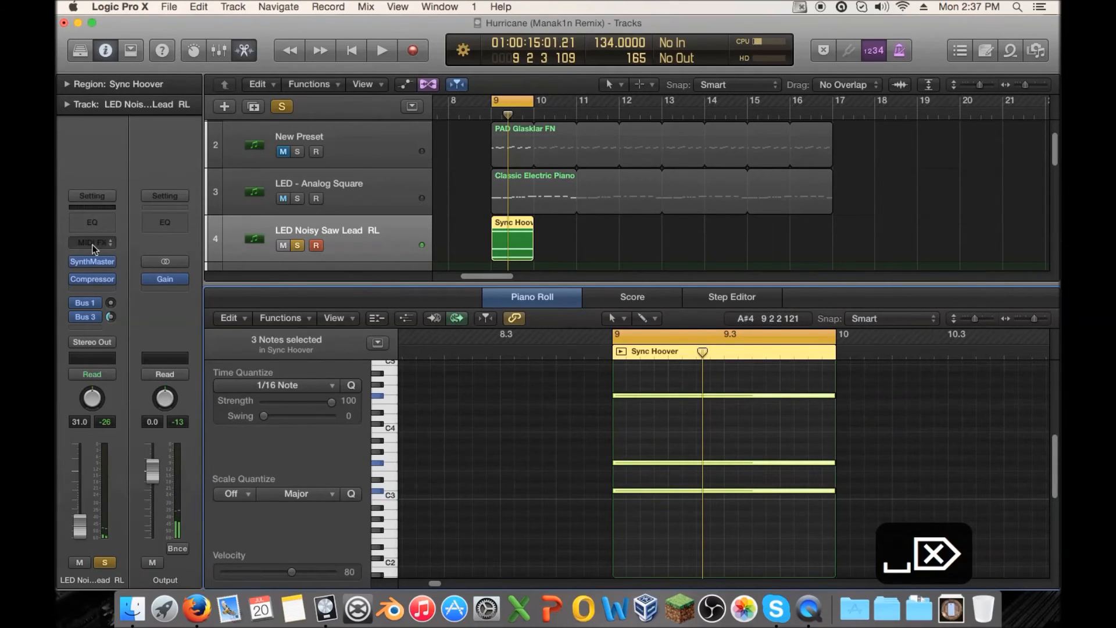
# - Reopen SynthMaster on Layer 1's ADSR 2 envelope and listen to the loop
pyautogui.click(92, 262)
pyautogui.click(580, 334)
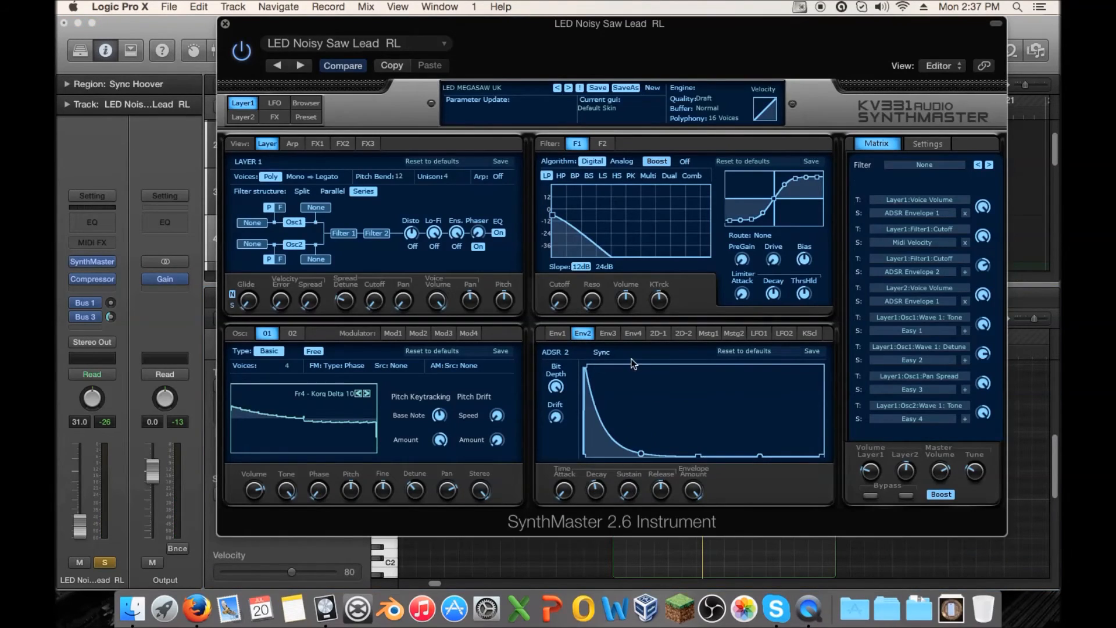
pyautogui.press('space')
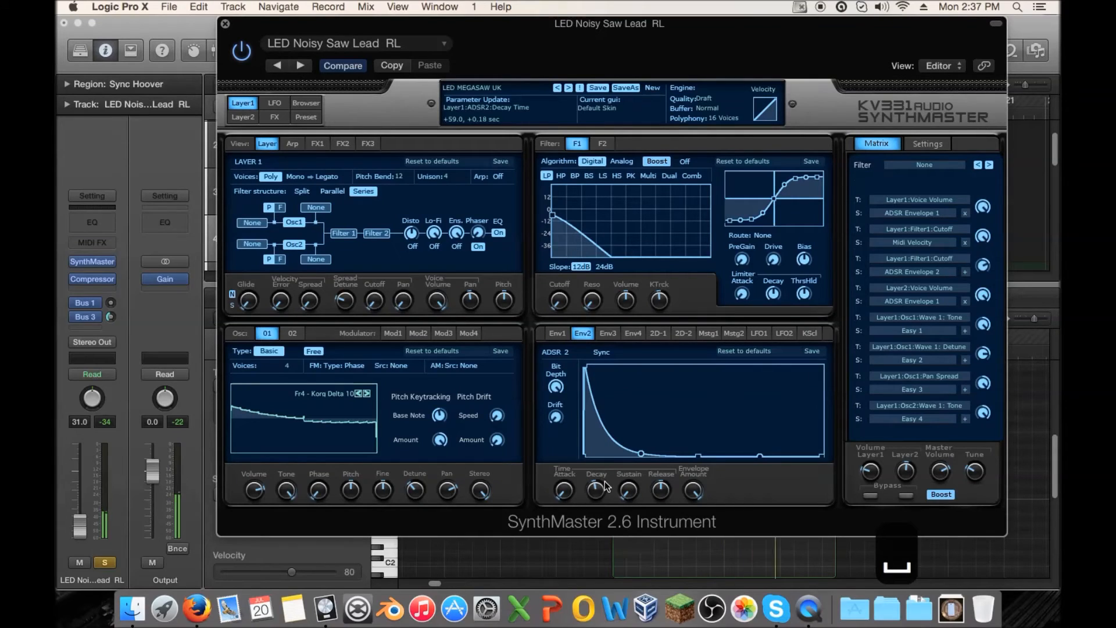
pyautogui.press('space')
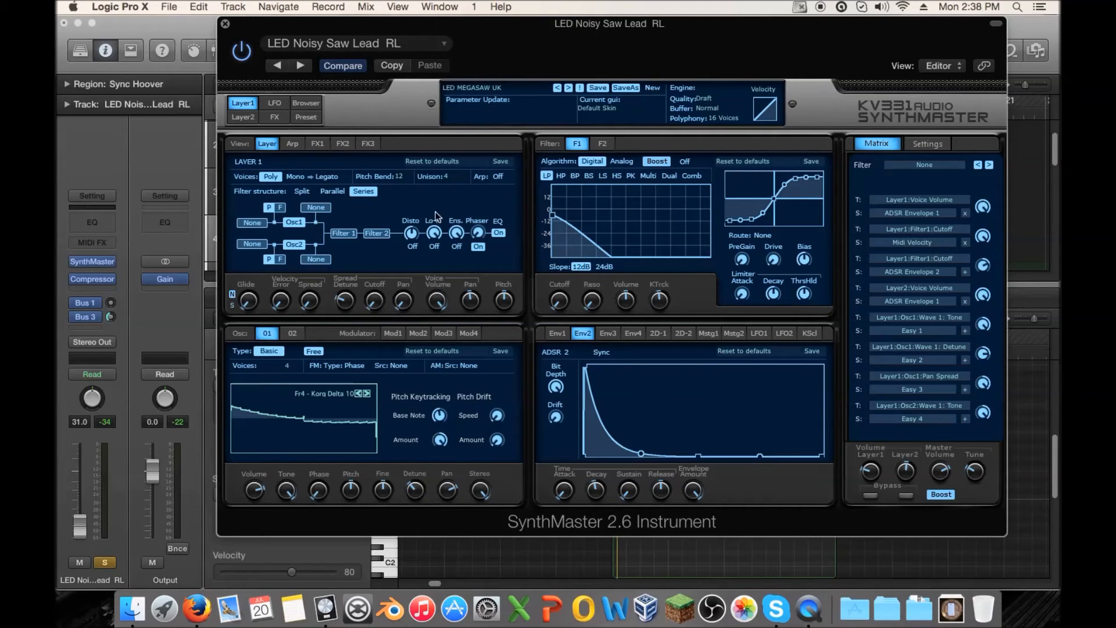
# - Compare the two layers of the preset by bypassing them during playback, leaving only Layer 2 bypassed
pyautogui.click(871, 495)
pyautogui.press('space')
pyautogui.click(905, 496)
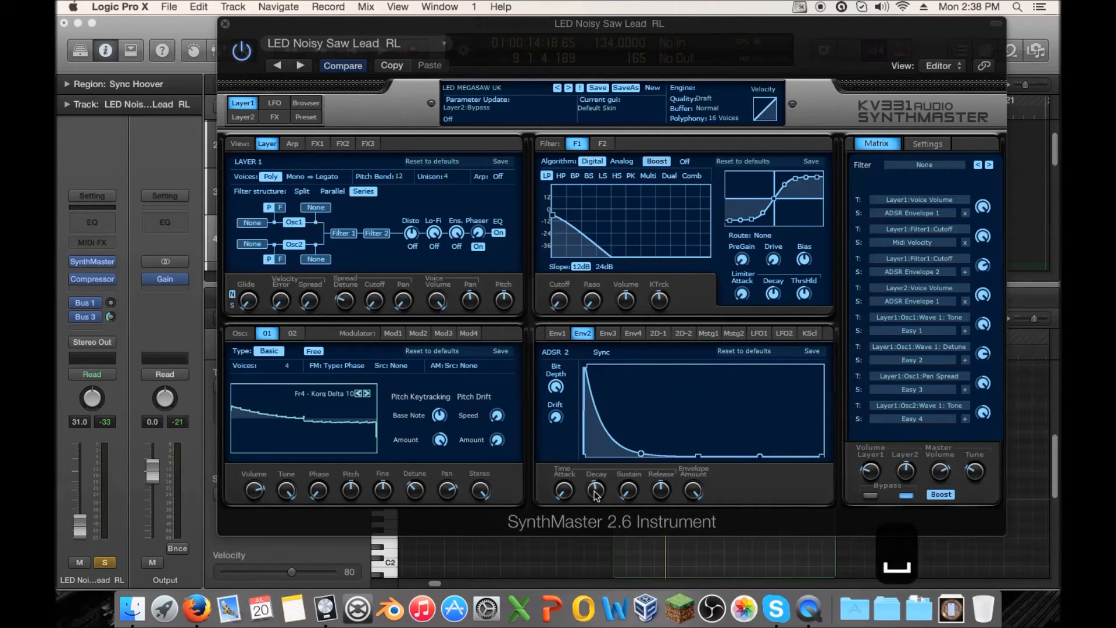
pyautogui.press('space')
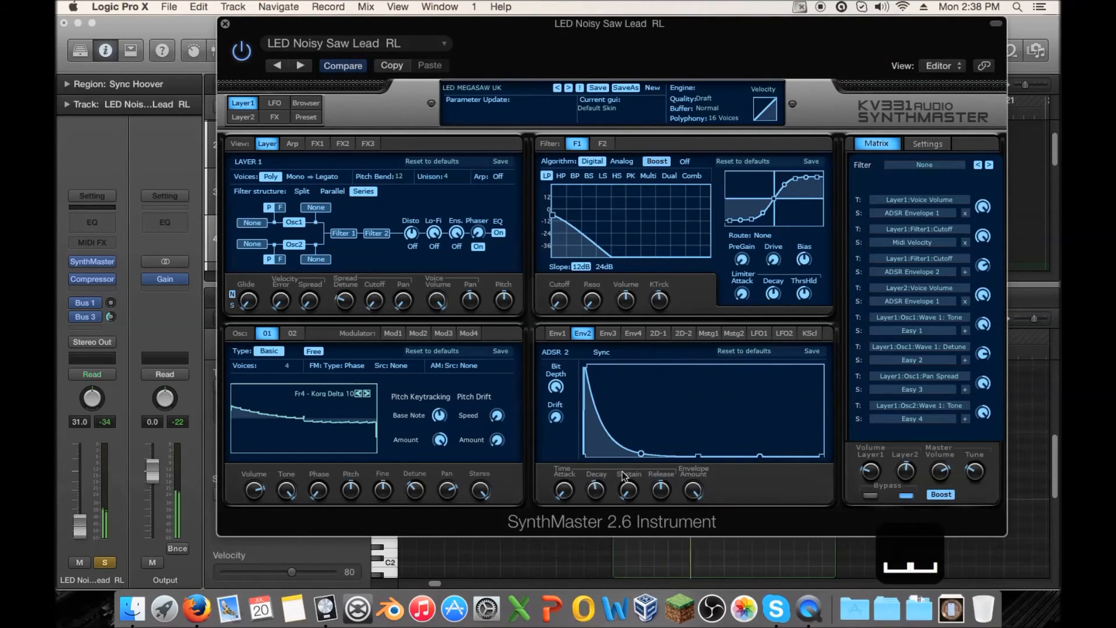
# - Lengthen the ADSR 2 decay slightly and set the MIDI Velocity amount on Layer 1's Filter 1 cutoff to 1.51
pyautogui.moveTo(595, 490)
pyautogui.mouseDown()
pyautogui.moveTo(595, 569)
pyautogui.moveTo(605, 479)
pyautogui.mouseUp()
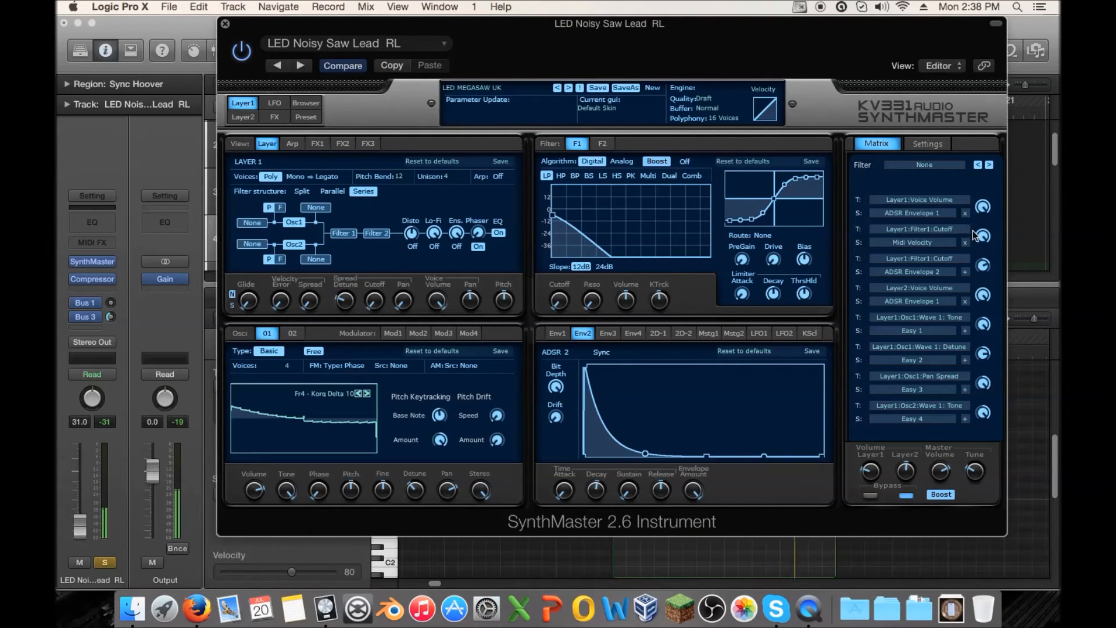
pyautogui.click(963, 242)
pyautogui.click(978, 256)
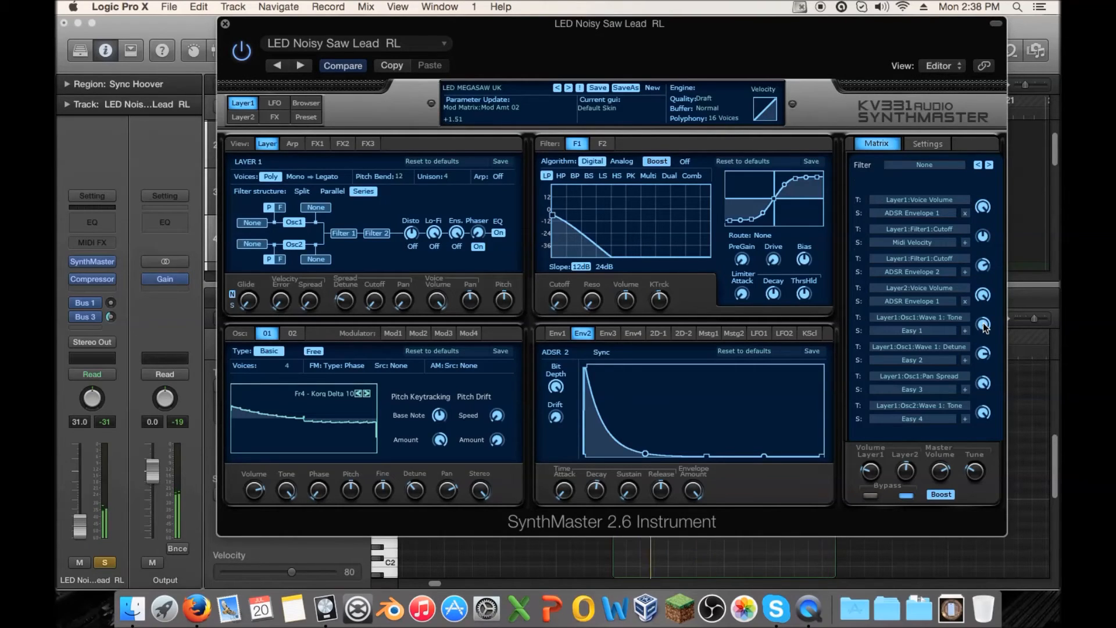
# - Check the second page of modulation matrix assignments, return to the first page and restart the loop
pyautogui.press('space')
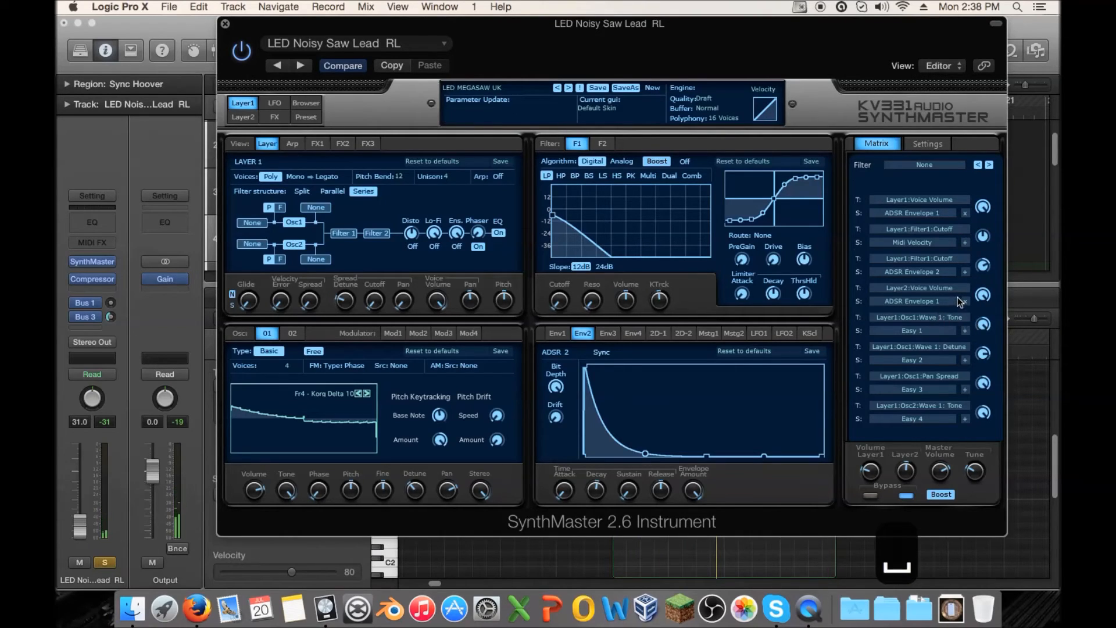
pyautogui.click(989, 165)
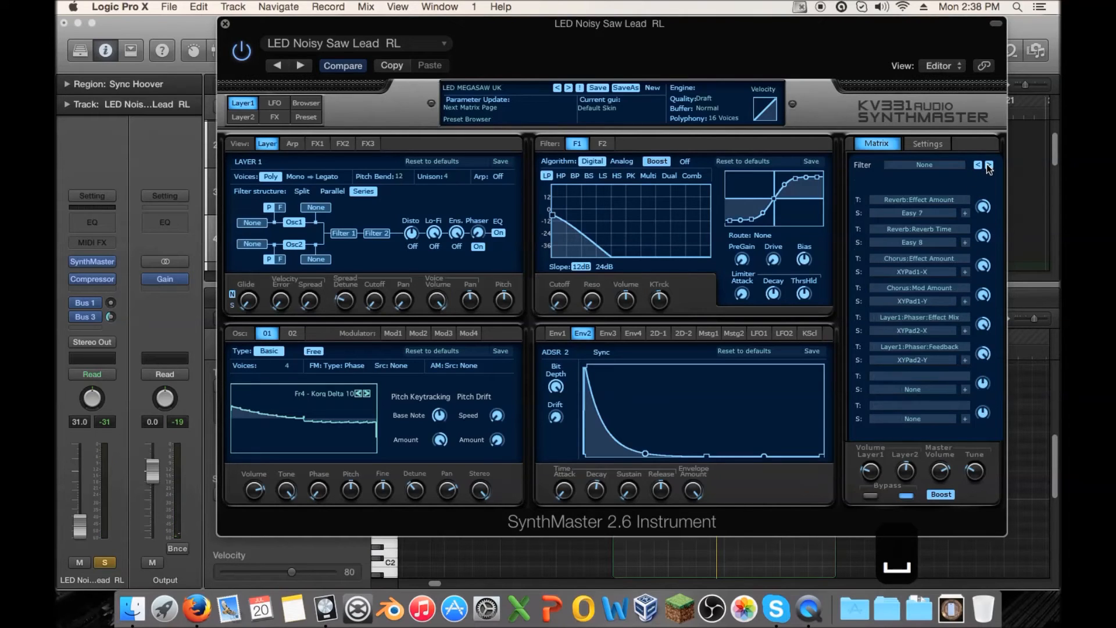
pyautogui.click(977, 165)
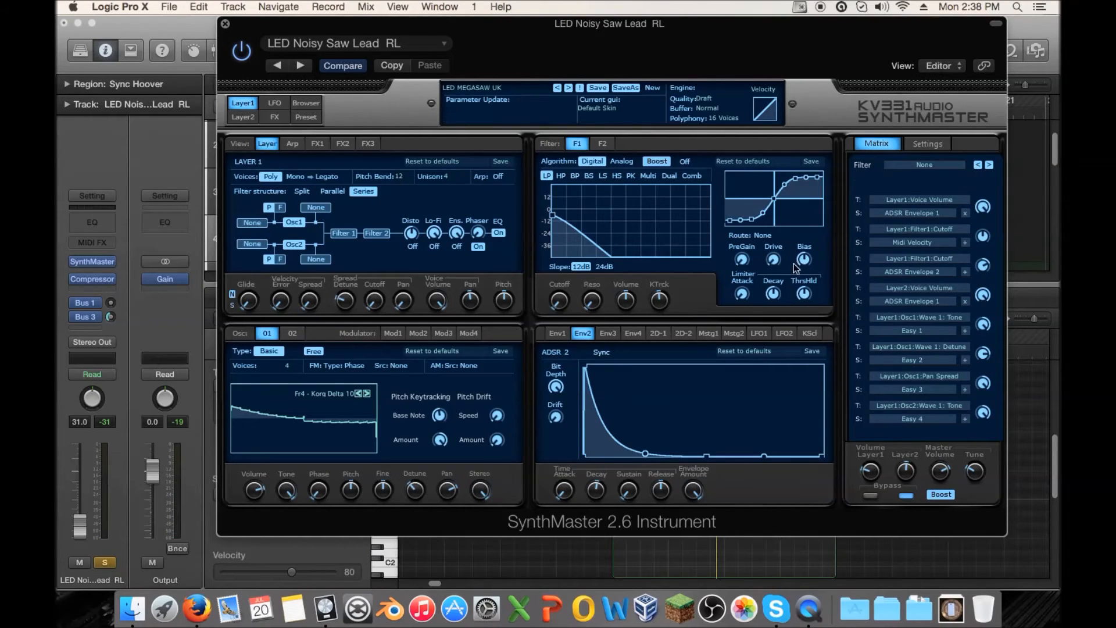
pyautogui.press('space')
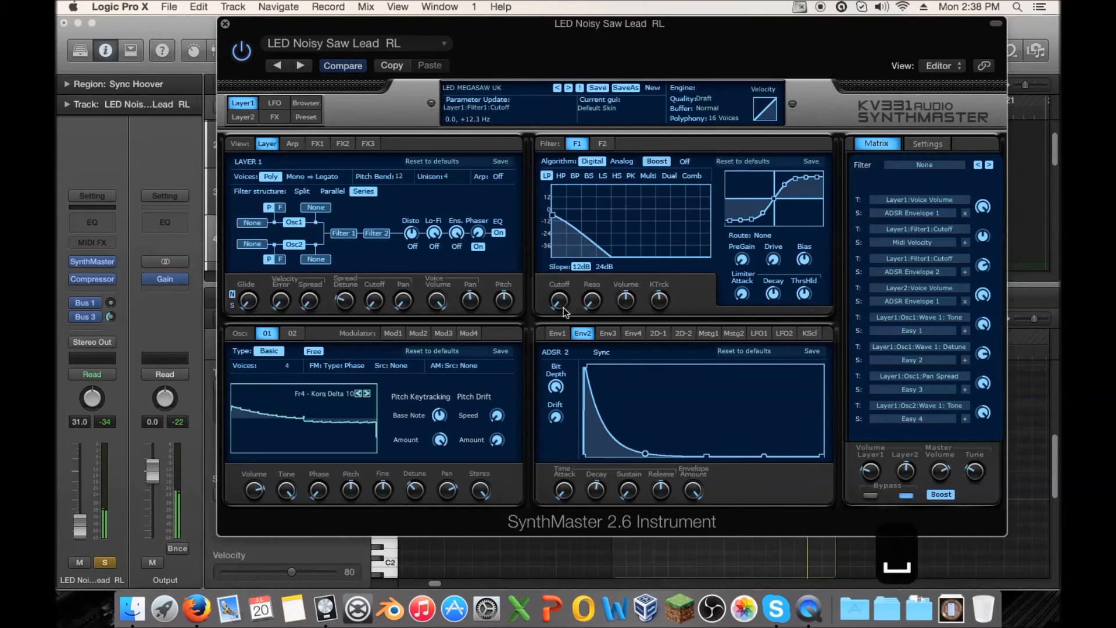
# - Switch on Filter 1 of Layer 1 and set the ADSR 2 sustain level to 0
pyautogui.click(602, 352)
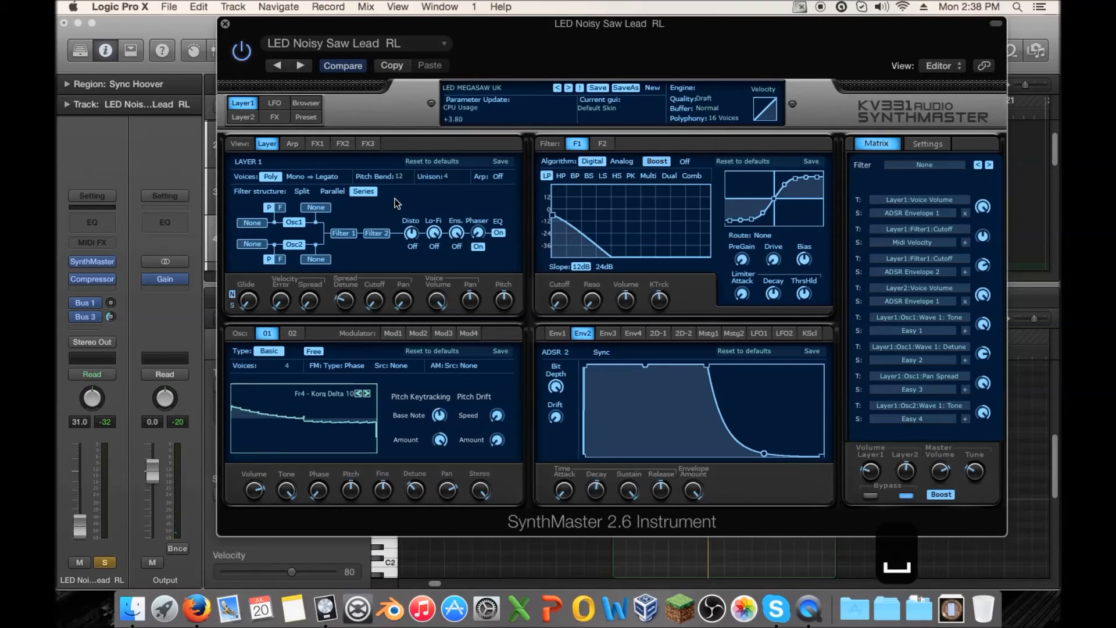
pyautogui.click(337, 235)
pyautogui.press('space')
pyautogui.moveTo(625, 492); pyautogui.dragTo(620, 581)
pyautogui.moveTo(631, 492); pyautogui.dragTo(608, 574)
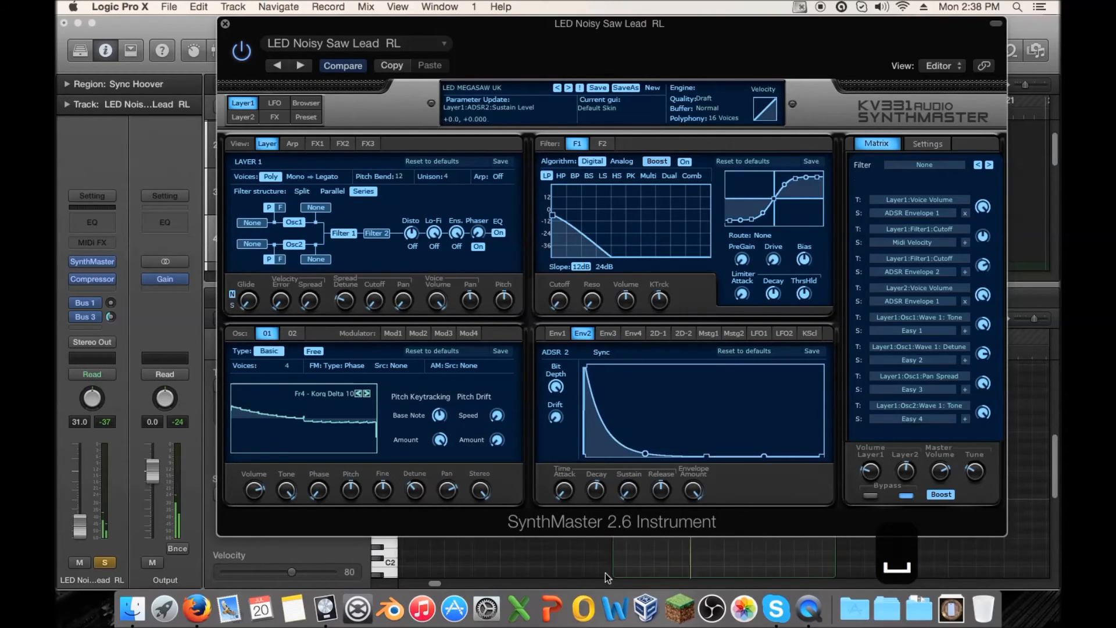
# - Set the ADSR 2 modulation amount to 128 and Filter 1 cutoff to 25.9, adjusting to a longer ADSR 2 decay
pyautogui.moveTo(595, 492); pyautogui.dragTo(600, 379)
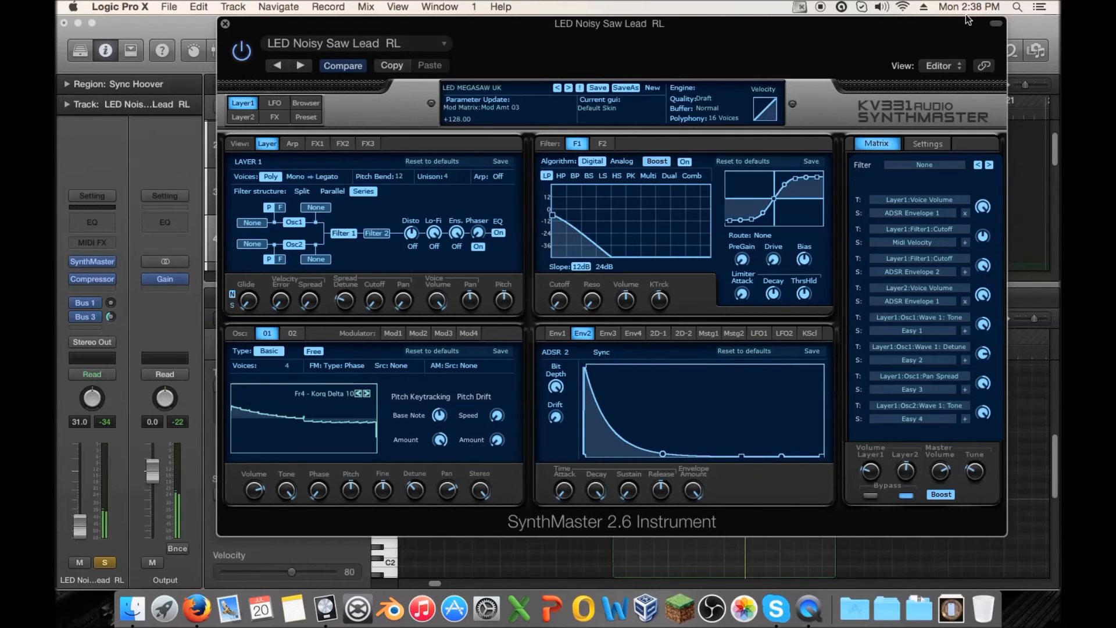
pyautogui.moveTo(561, 306); pyautogui.dragTo(560, 269)
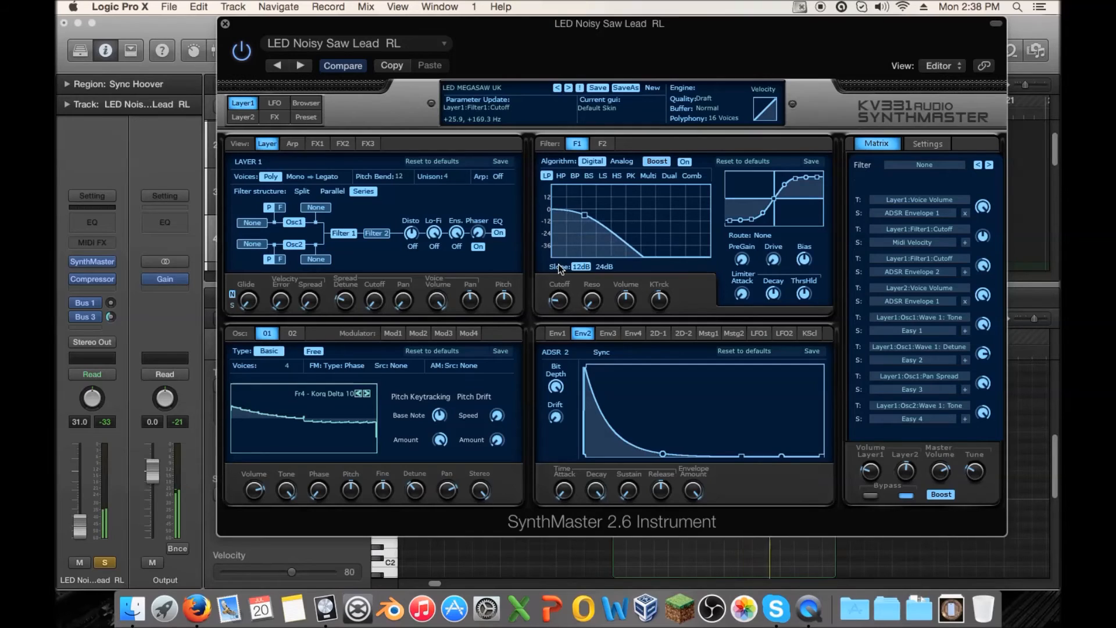
pyautogui.moveTo(596, 491); pyautogui.dragTo(599, 524)
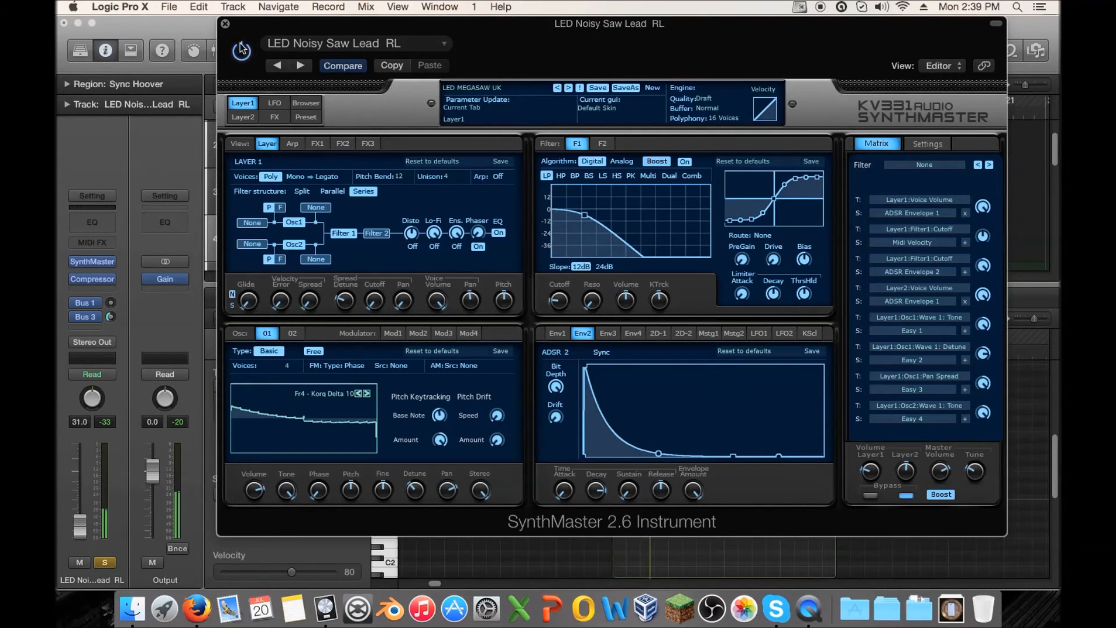
# - Transpose all notes of the Sync Hoover chord region down one octave
pyautogui.click(225, 23)
pyautogui.click(695, 431)
pyautogui.press('super+a')
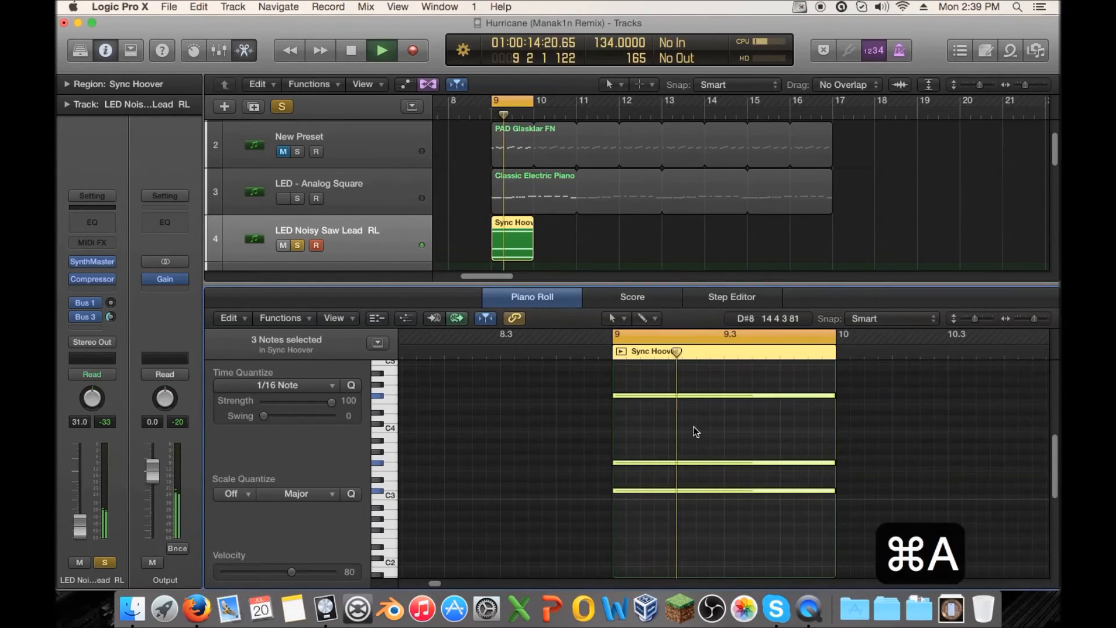
pyautogui.hotkey('alt', 'shift', 'Down')
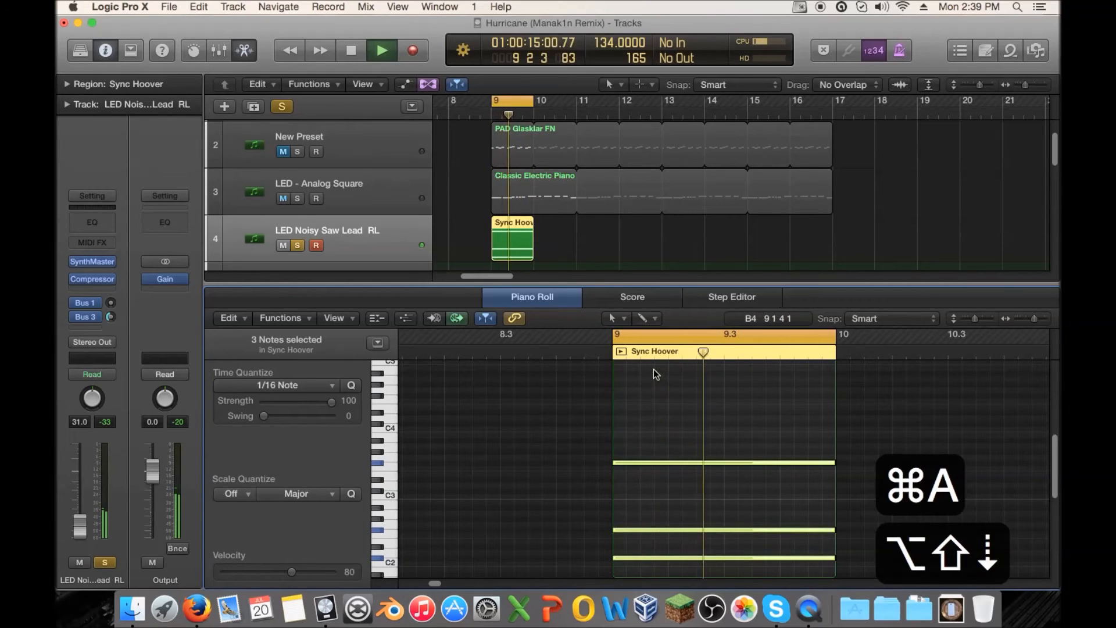
# - Set the ADSR 2 decay time of Layer 1 to 113.4, close the synth and stop playback
pyautogui.click(95, 263)
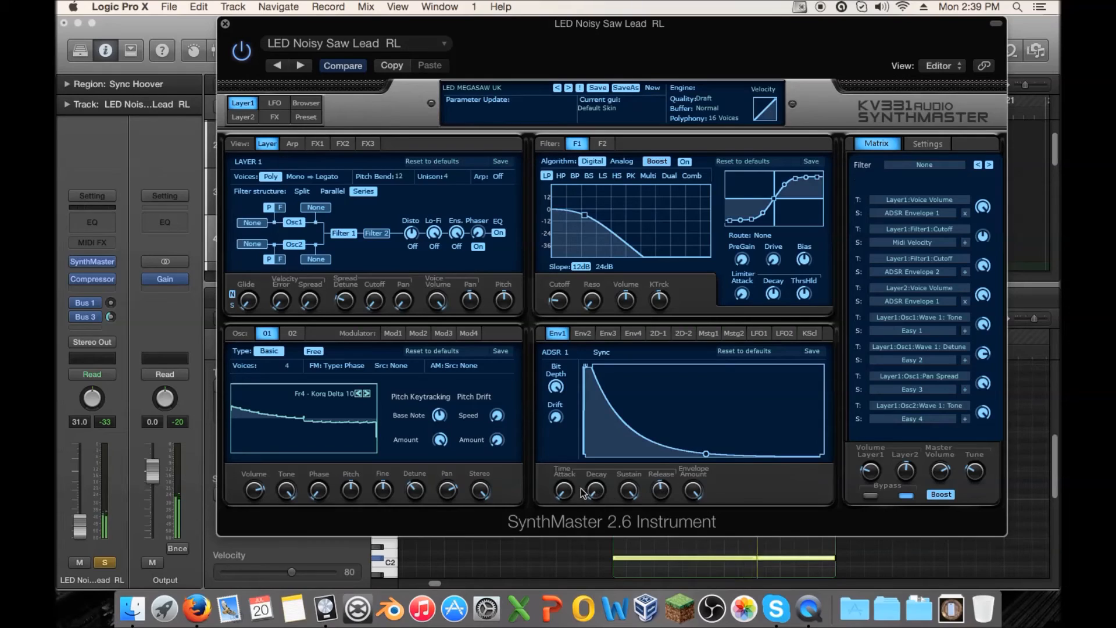
pyautogui.click(583, 333)
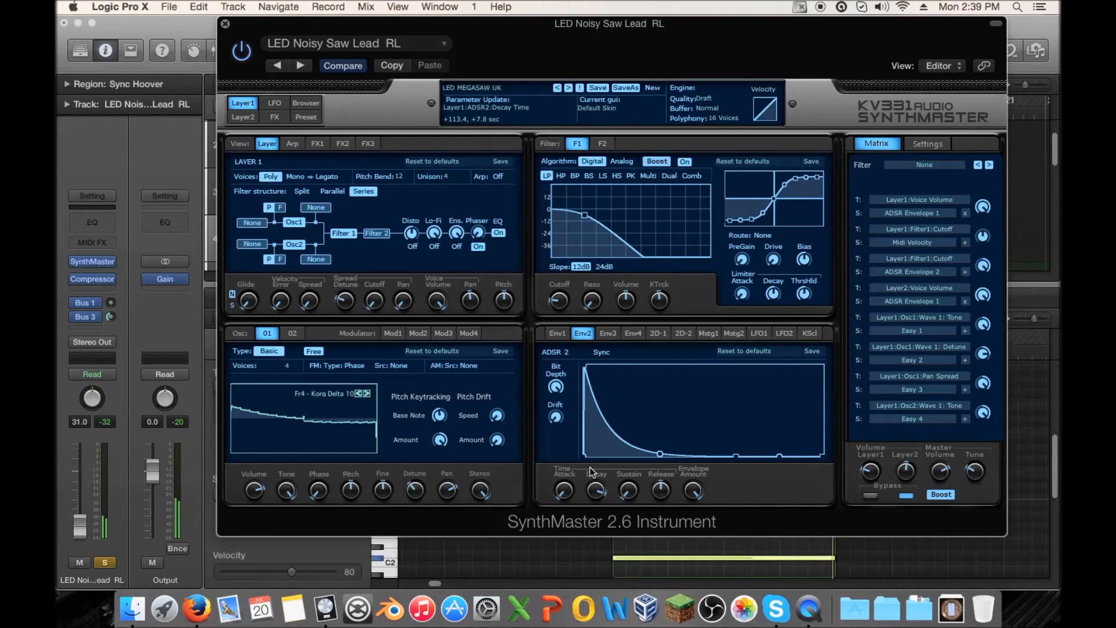
pyautogui.click(225, 23)
pyautogui.press('space')
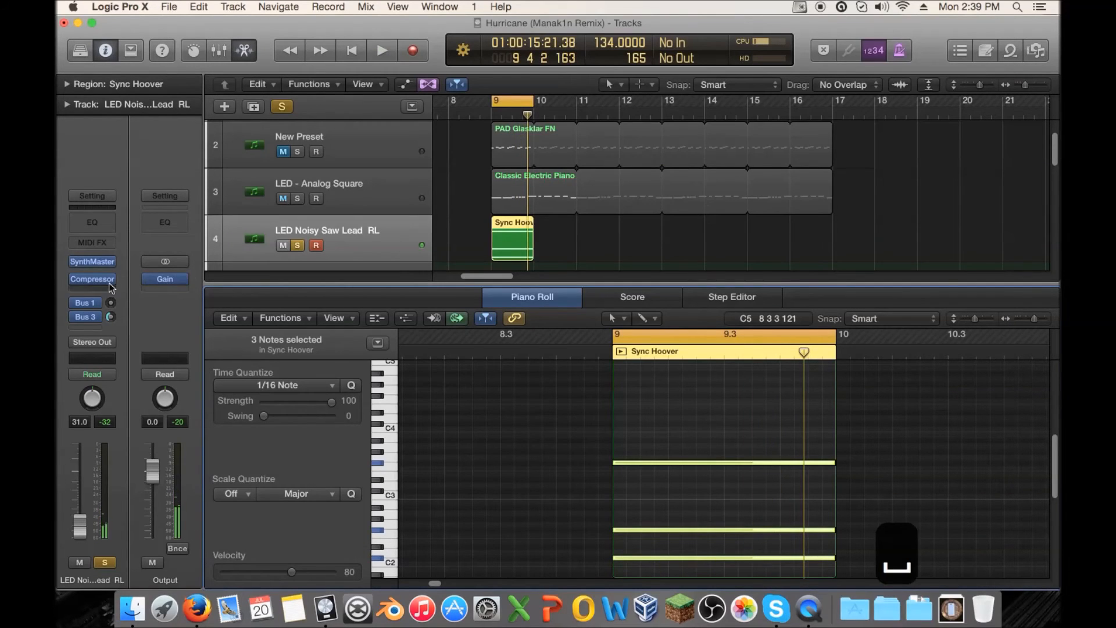
# - Copy the Compressor settings from the first BA Mammoth UK track in Sum 5
pyautogui.scroll(-4, 246, 230)
pyautogui.click(303, 233)
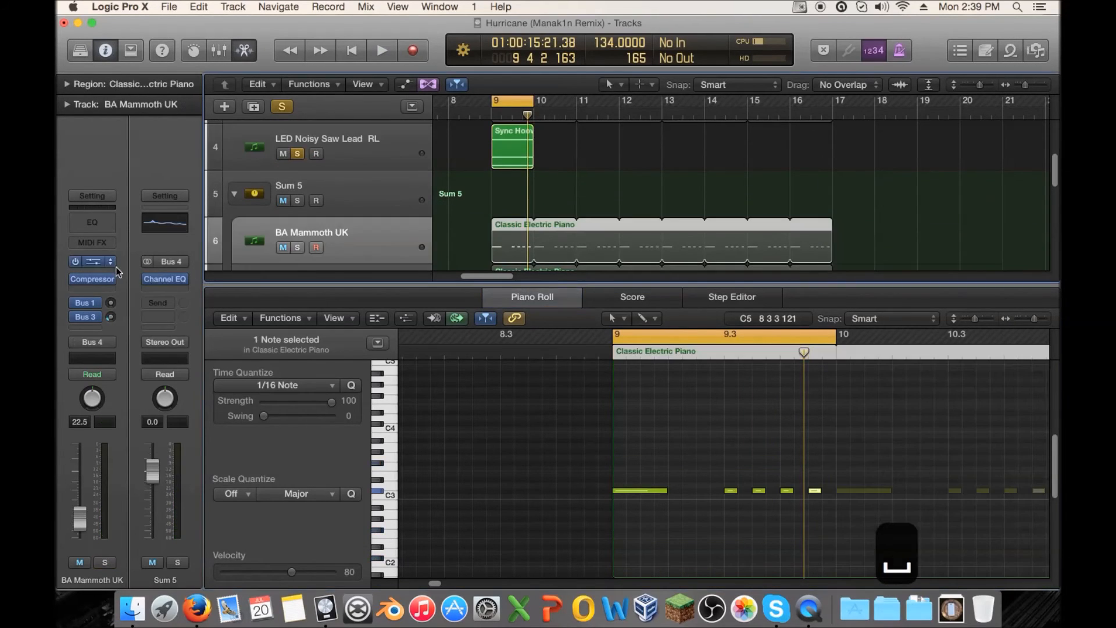
pyautogui.click(93, 279)
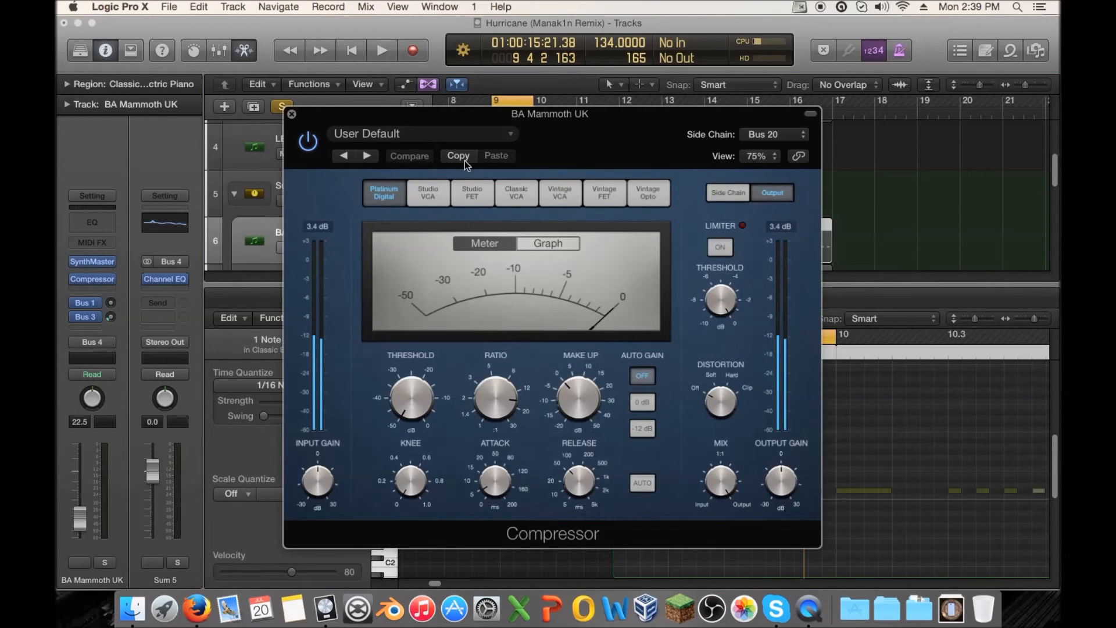
pyautogui.click(292, 114)
# - Paste the copied settings into the Compressor of the LED Noisy Saw Lead RL track
pyautogui.scroll(1, 308, 140)
pyautogui.click(330, 177)
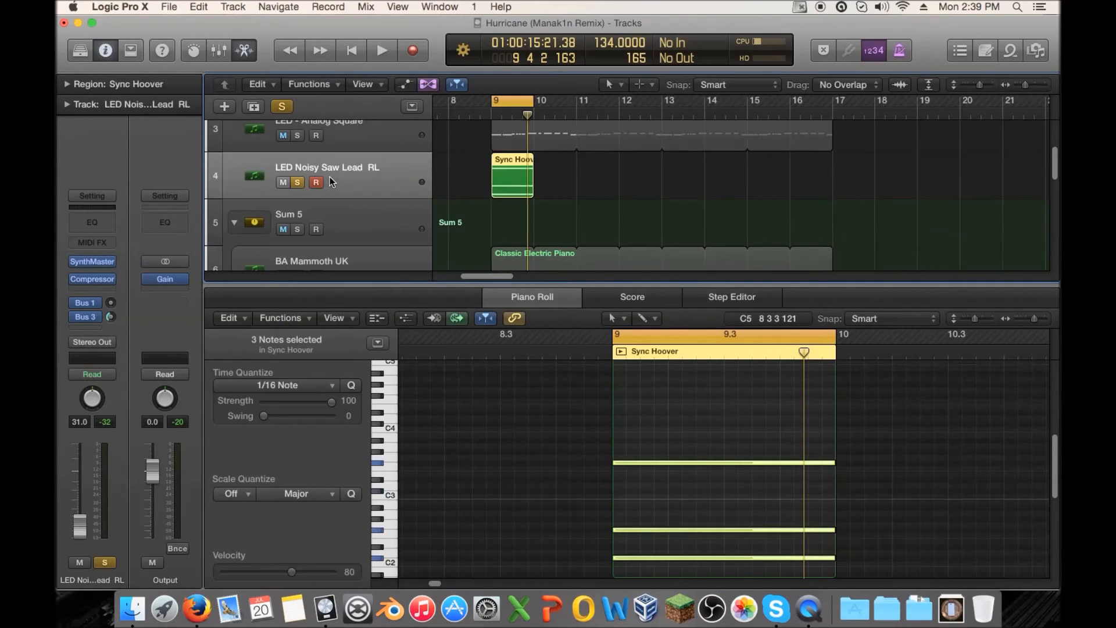
pyautogui.click(90, 280)
pyautogui.click(298, 105)
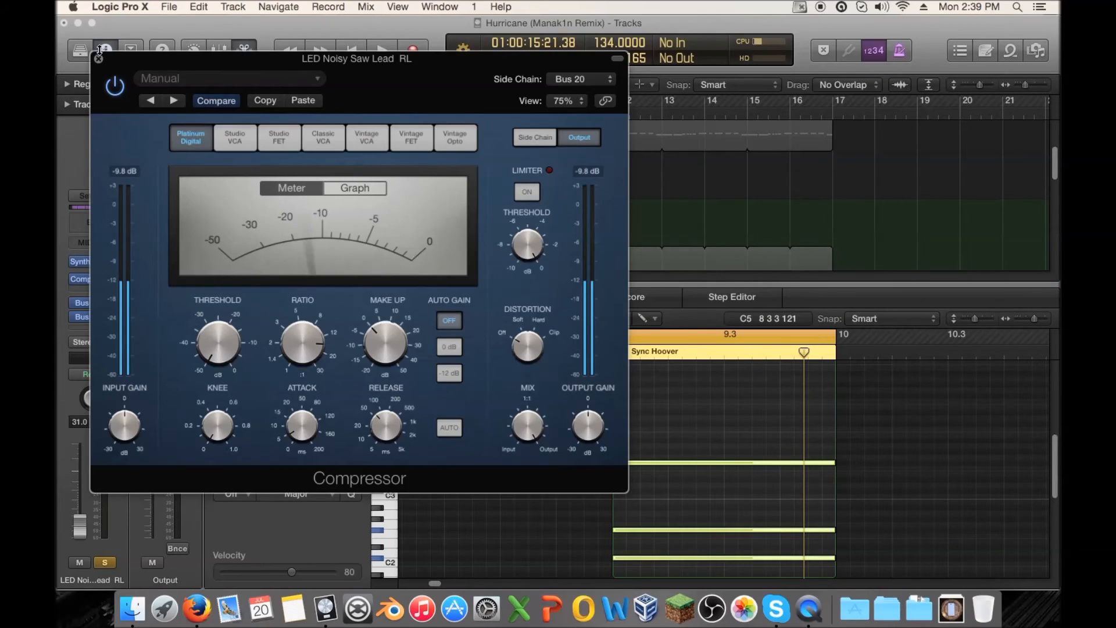
pyautogui.click(99, 59)
# - Play the chord lead unsoloed in the full mix, then solo its track again
pyautogui.click(296, 182)
pyautogui.press('space')
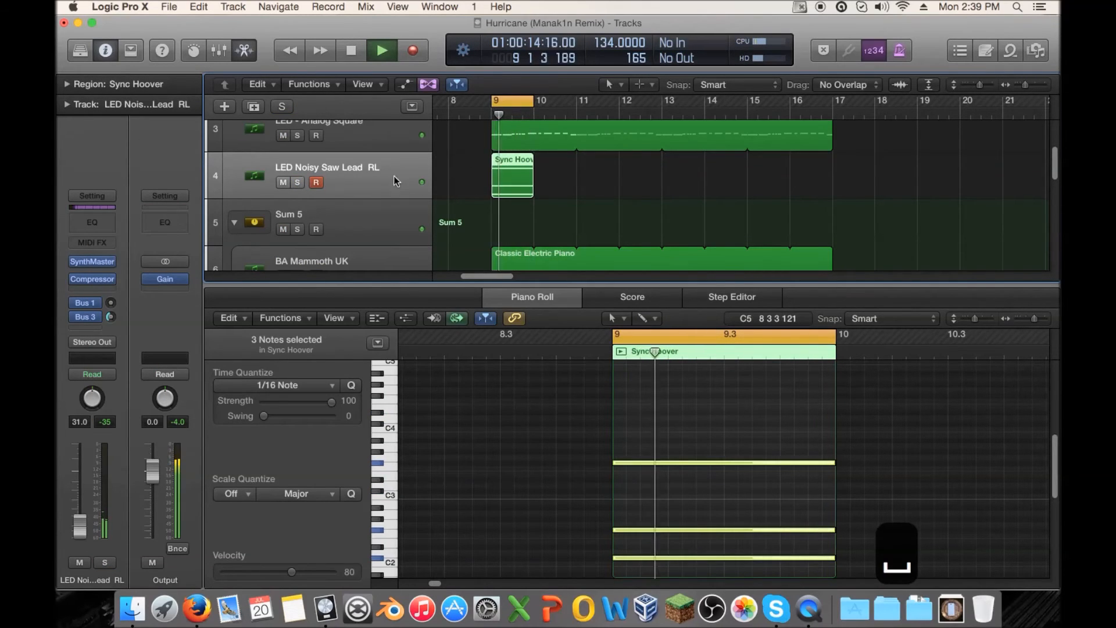
pyautogui.click(297, 183)
pyautogui.scroll(-10, 334, 193)
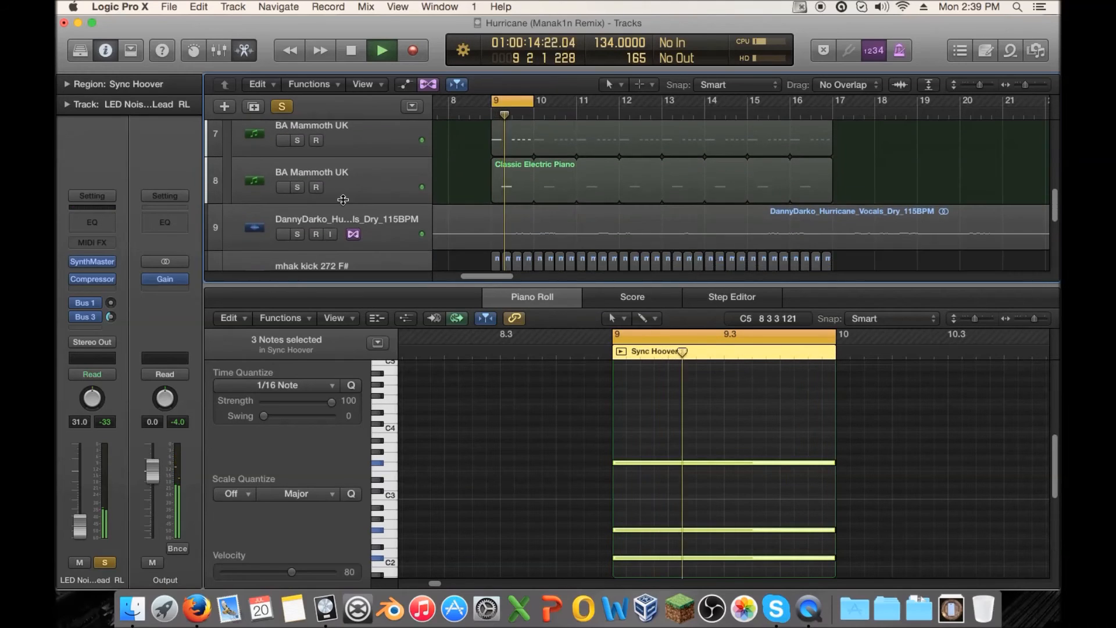
# - Solo the vocal track and the kick tracks below it together with the chord lead
pyautogui.scroll(2, 319, 196)
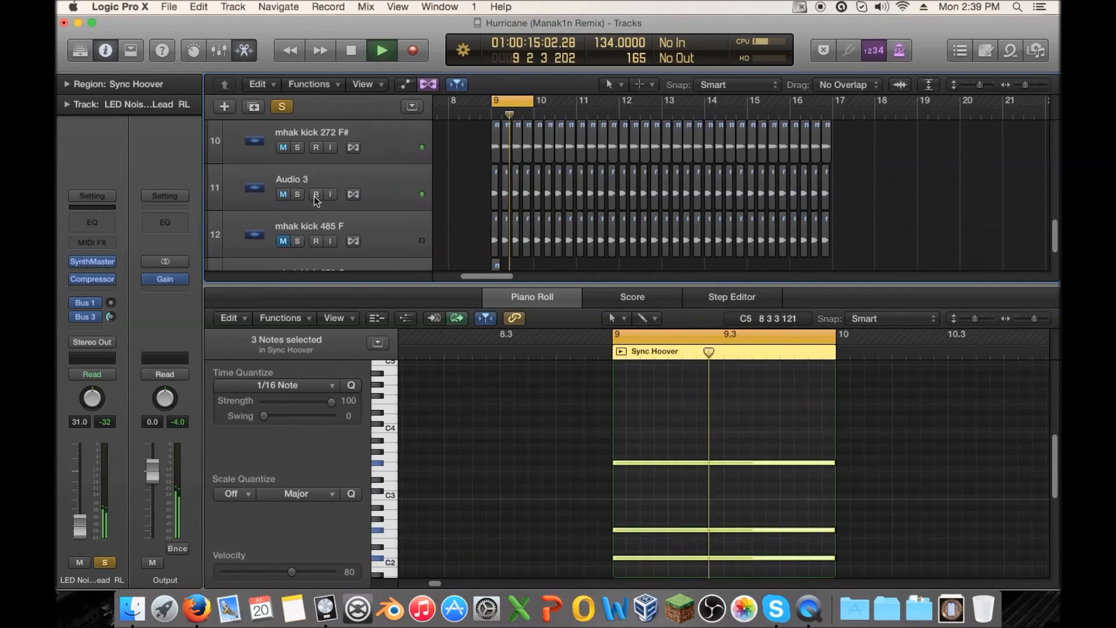
pyautogui.moveTo(297, 196); pyautogui.dragTo(299, 113)
pyautogui.scroll(5, 462, 207)
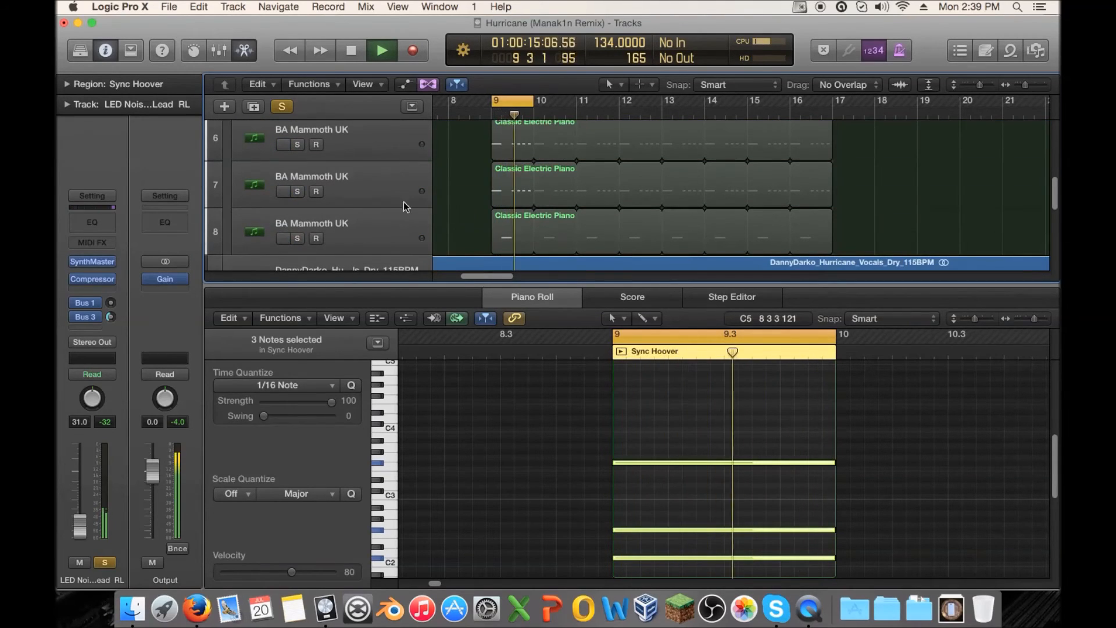
# - Reshape the ADSR 2 envelope of Layer 1 in SynthMaster, setting its decay slope to +41.9, -0.345 during playback
pyautogui.click(92, 261)
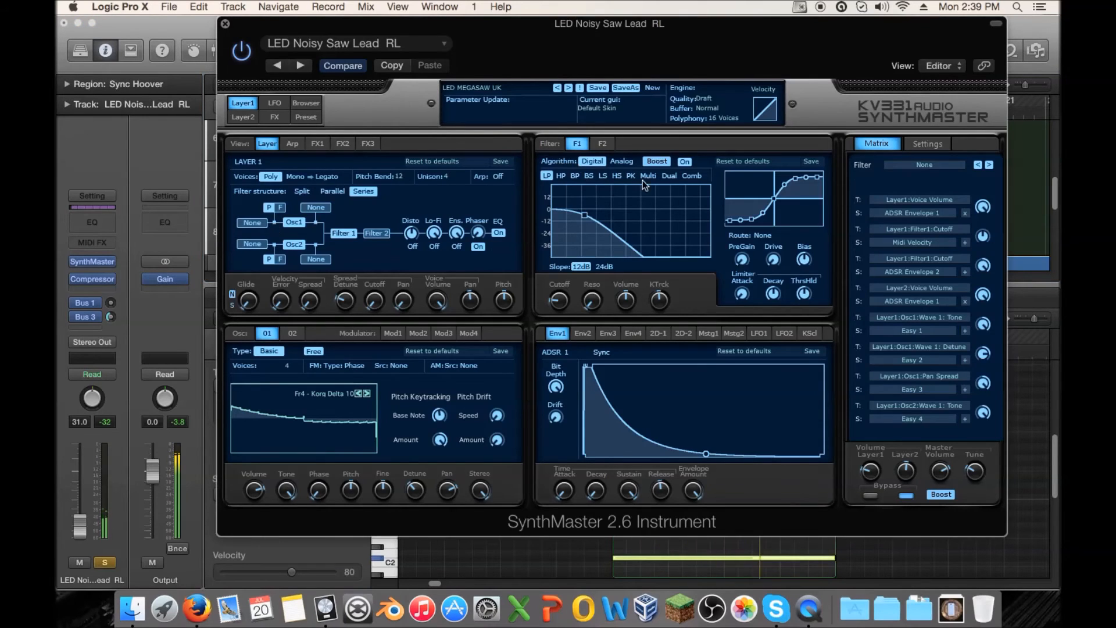
pyautogui.click(225, 23)
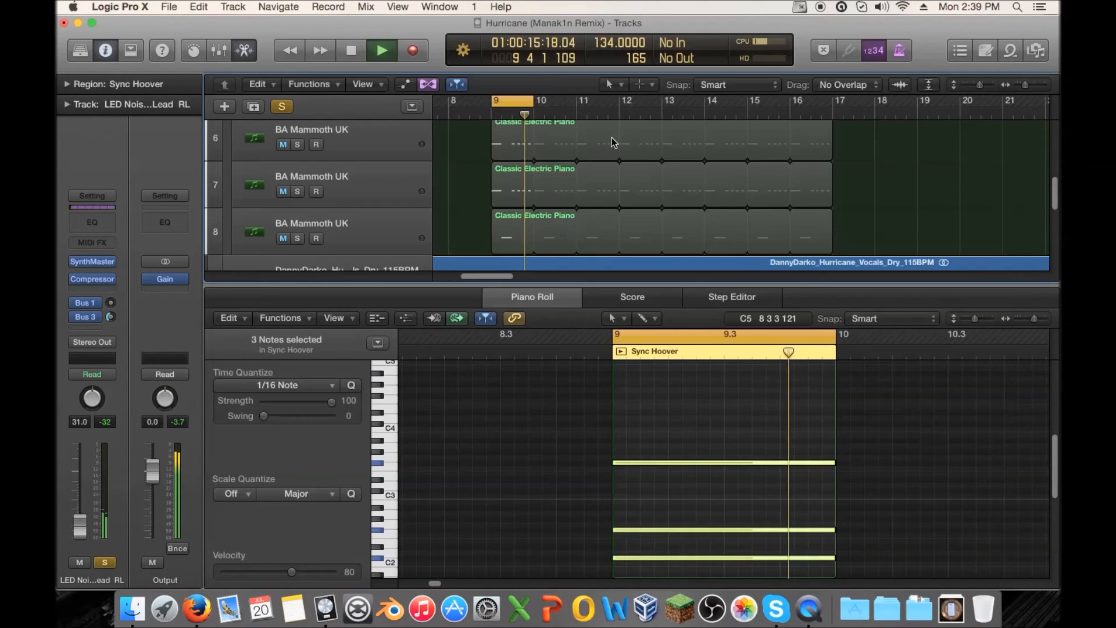
pyautogui.press('space')
pyautogui.scroll(3, 254, 227)
pyautogui.click(105, 263)
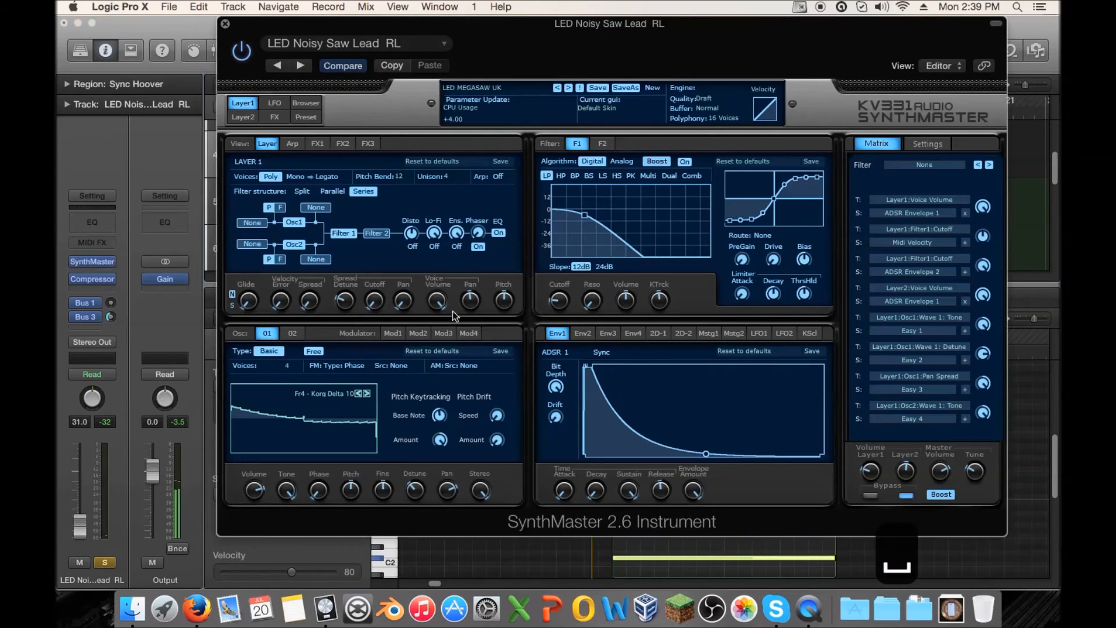
pyautogui.click(583, 333)
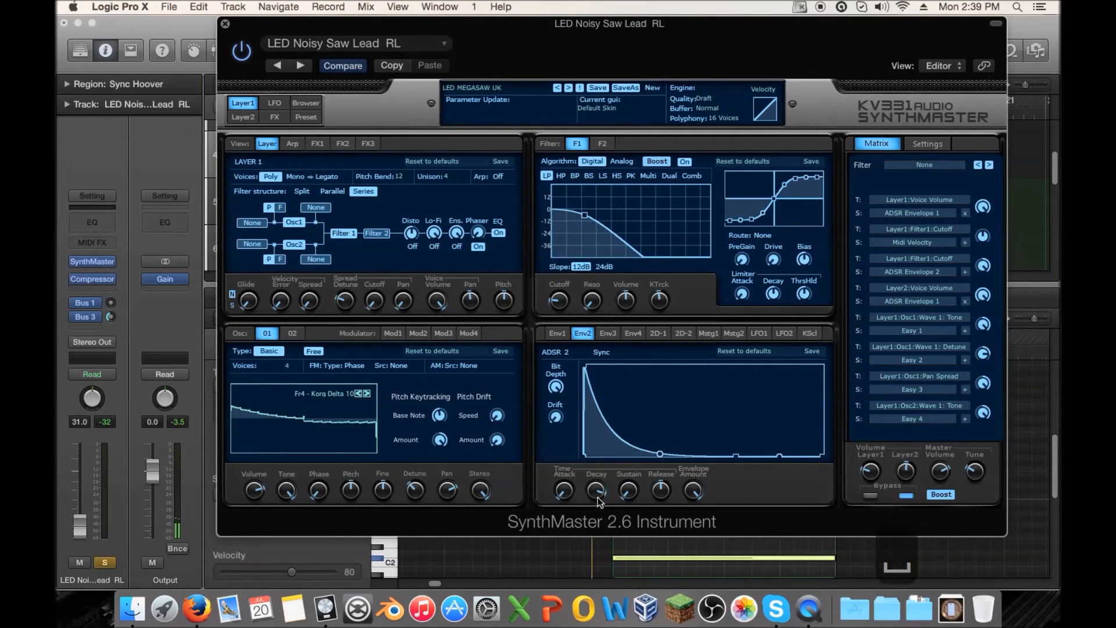
pyautogui.press('space')
pyautogui.moveTo(663, 453); pyautogui.dragTo(664, 442)
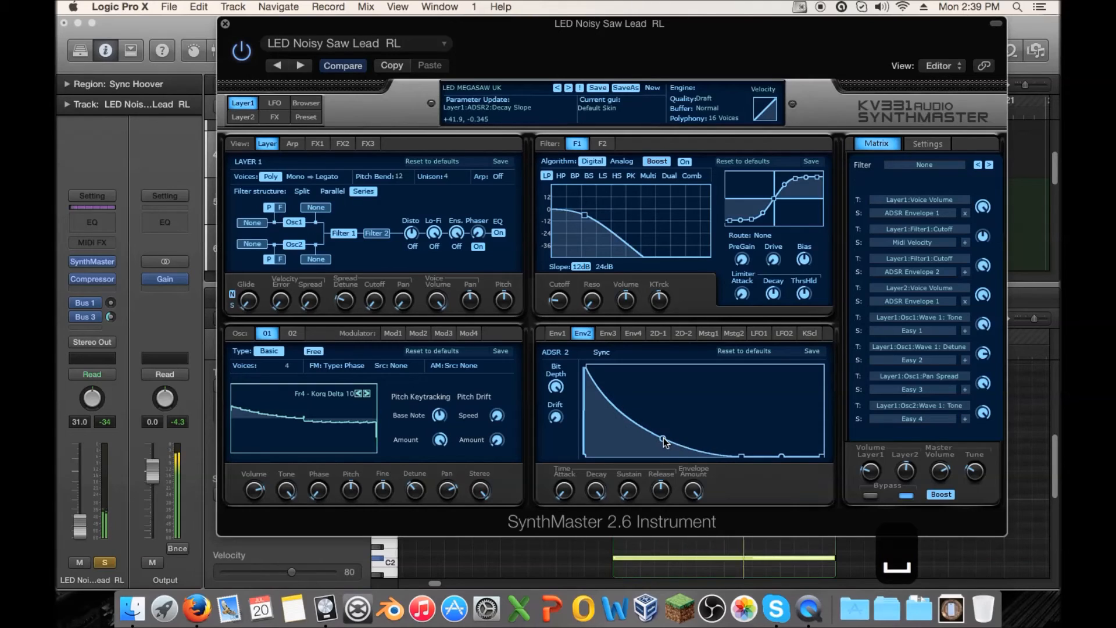
# - Try the Square and Sine waveforms on oscillator 1 of Layer 1 while the loop plays
pyautogui.click(340, 396)
pyautogui.click(319, 432)
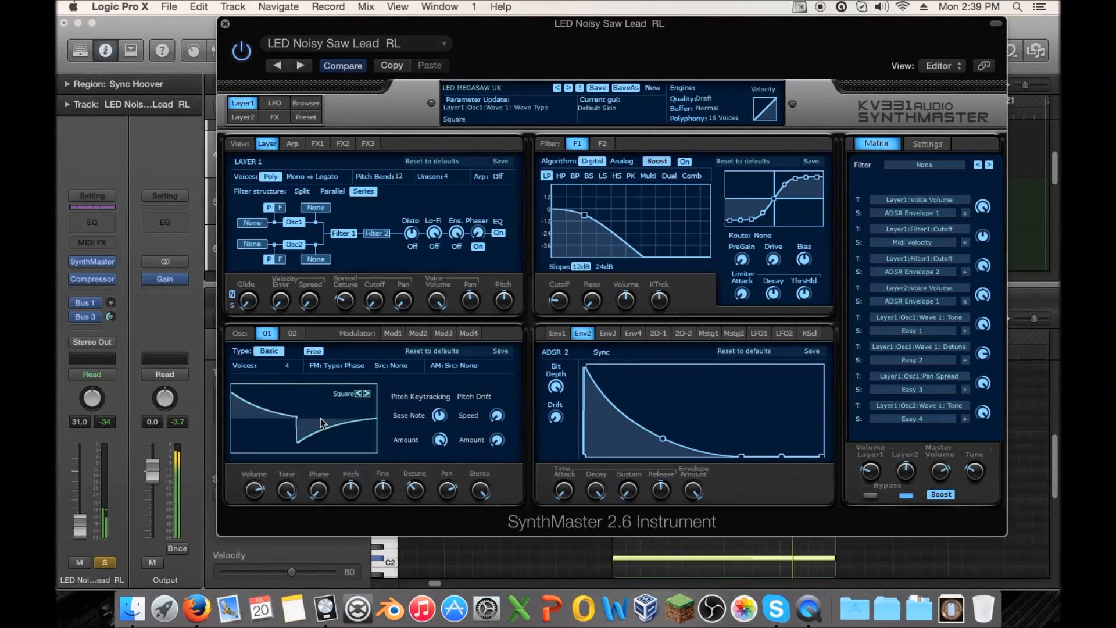
pyautogui.click(358, 395)
pyautogui.click(367, 395)
pyautogui.click(364, 395)
pyautogui.click(339, 393)
pyautogui.click(357, 395)
pyautogui.click(359, 395)
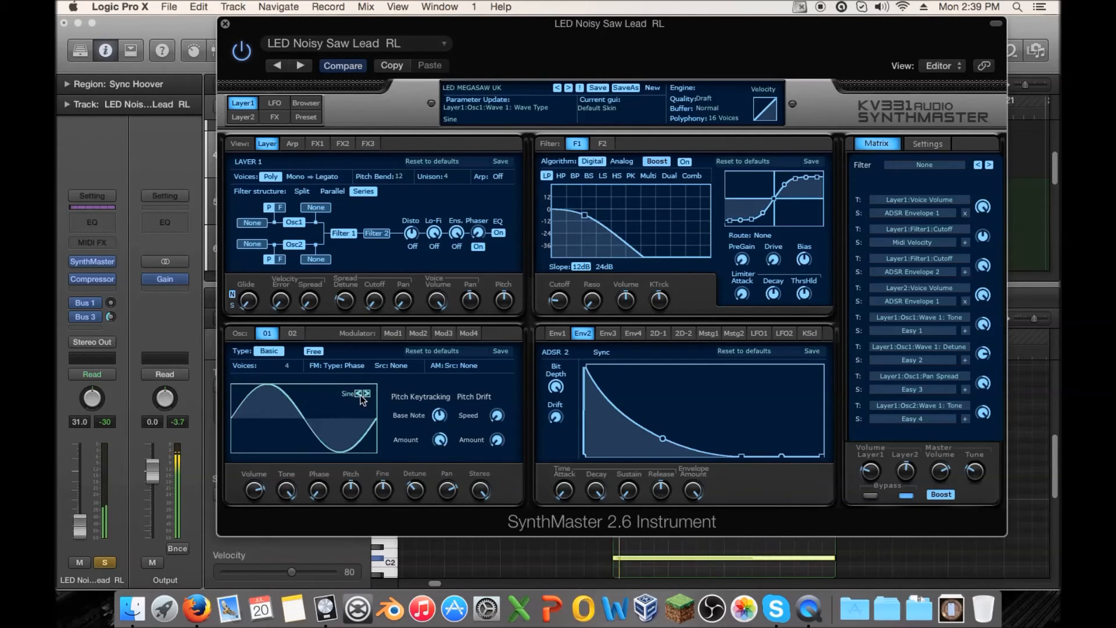
# - Set the waveform of oscillator 1 in Layer 1 to Sawtooth
pyautogui.click(365, 394)
pyautogui.click(353, 396)
pyautogui.click(342, 396)
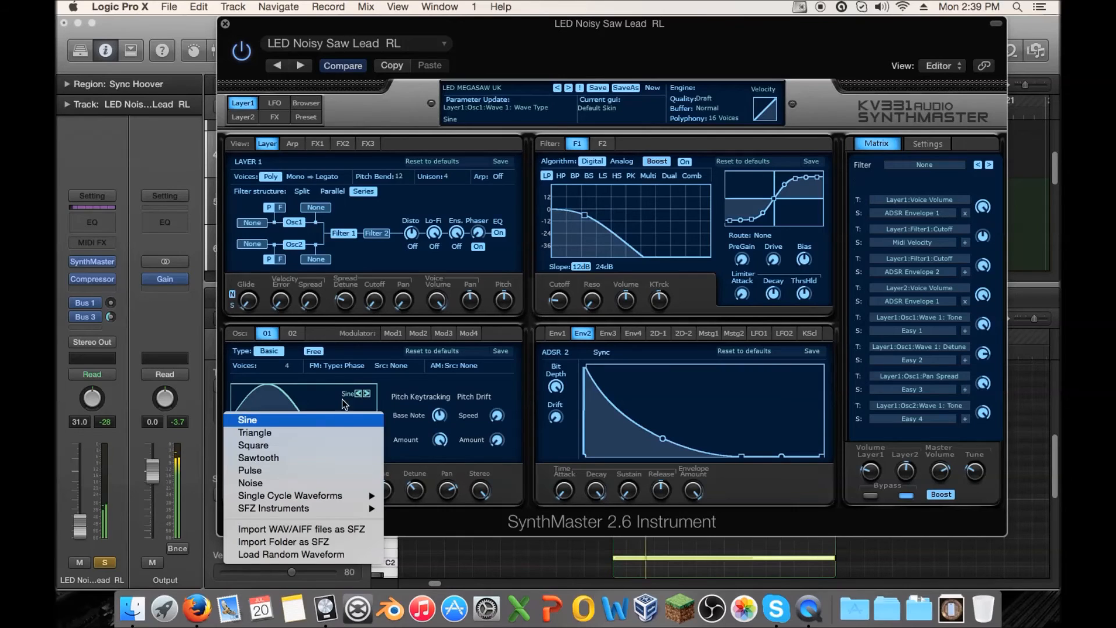
pyautogui.click(301, 457)
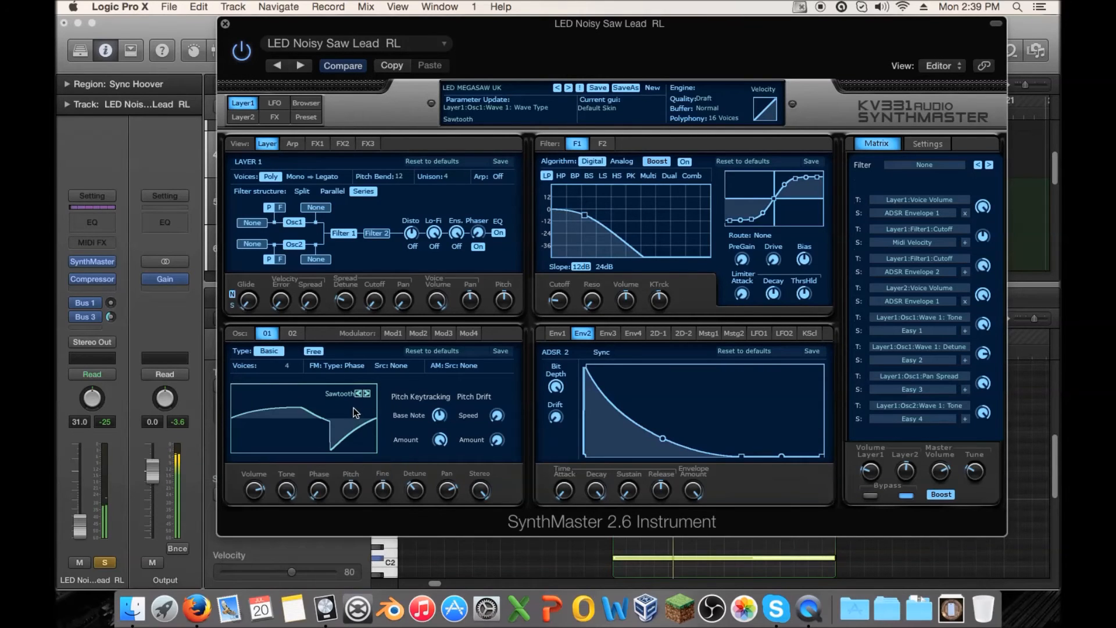
# - Move the synth window aside to unsolo the vocal track, and bring the window back into view
pyautogui.moveTo(249, 28); pyautogui.dragTo(699, 185)
pyautogui.scroll(-5, 345, 222)
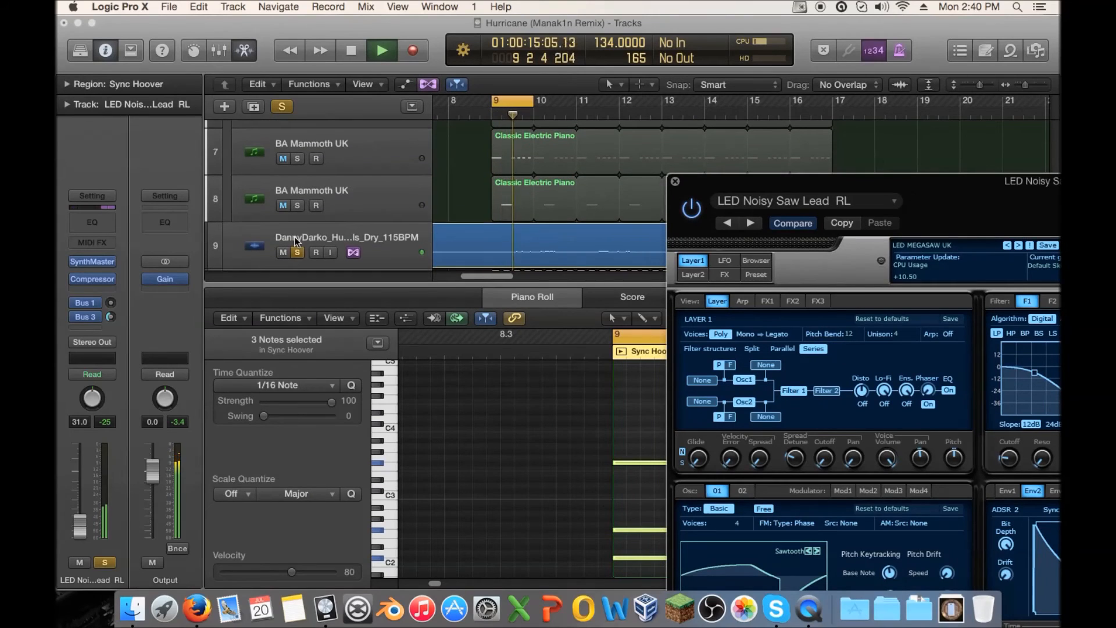
pyautogui.moveTo(687, 181); pyautogui.dragTo(346, 99)
# - Switch oscillator 2 of Layer 1 to Fr4 - Korg Delta 15, bypass oscillator 1 and restart playback
pyautogui.click(426, 405)
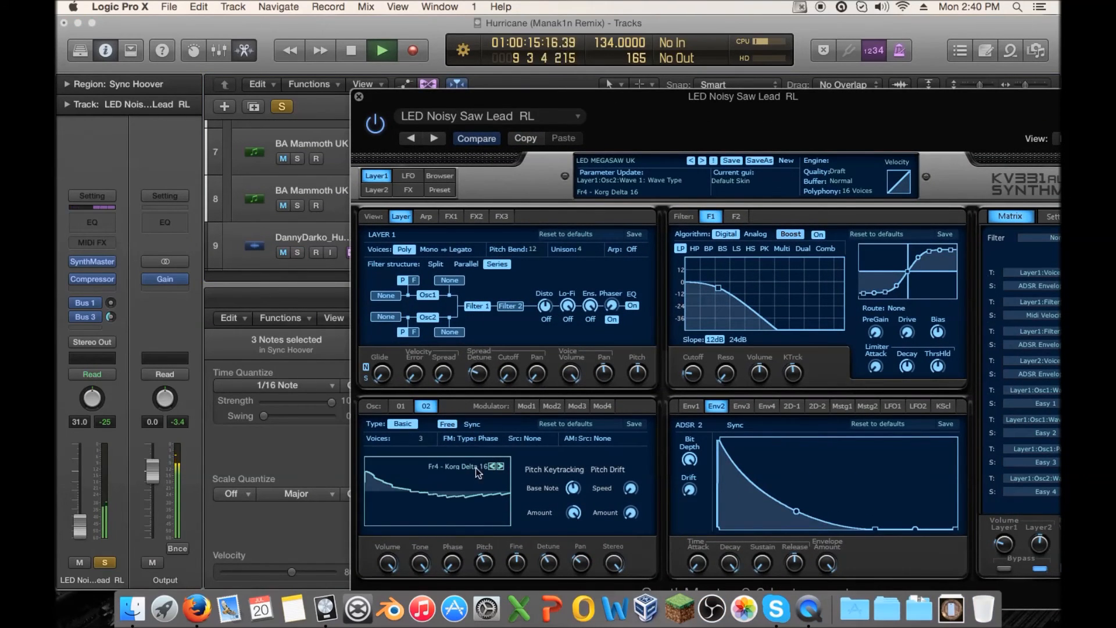
pyautogui.click(492, 467)
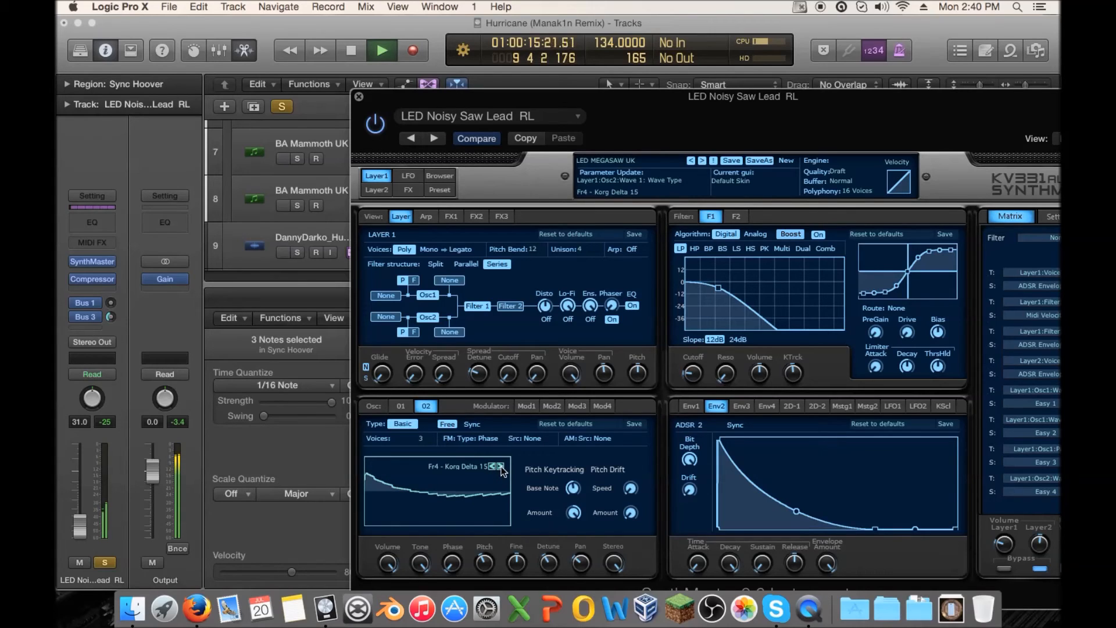
pyautogui.click(429, 296)
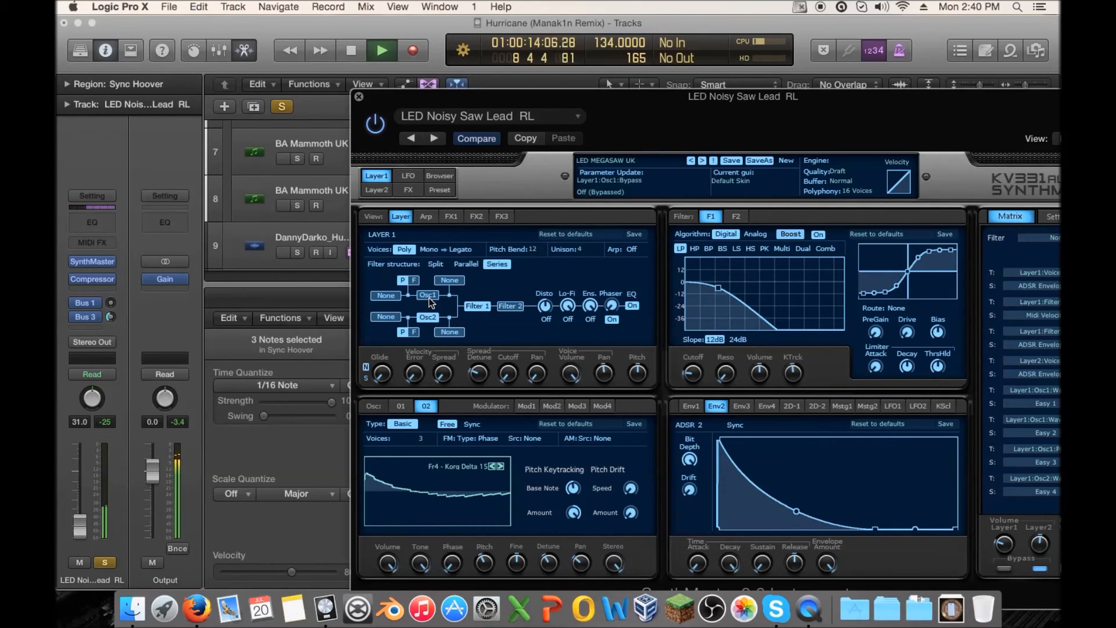
pyautogui.press('space')
pyautogui.press('space')
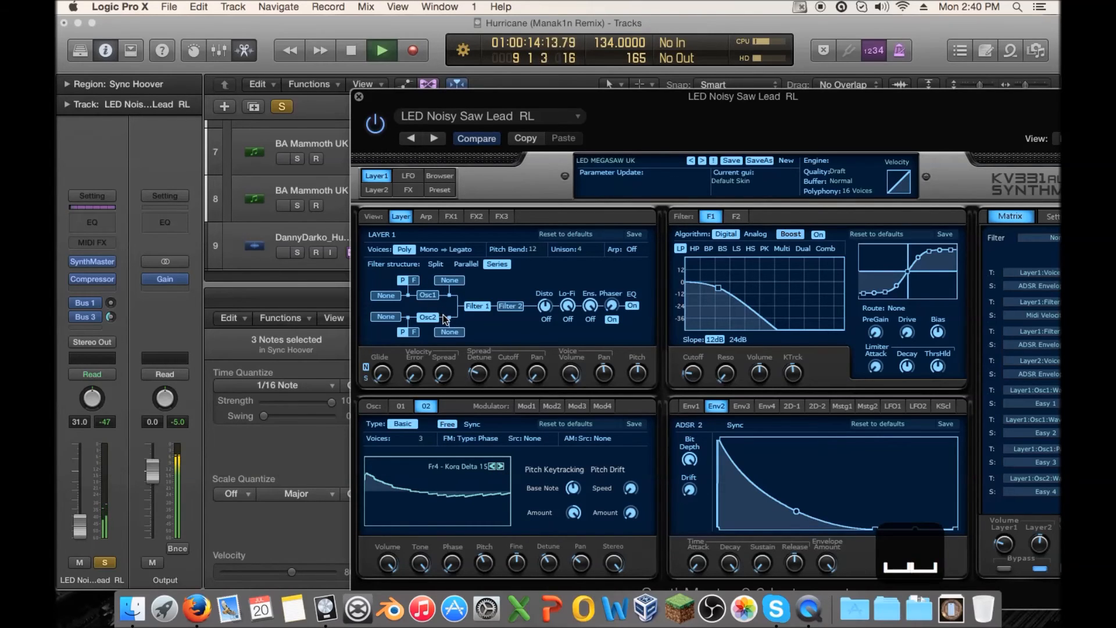
# - Set the waveform of oscillator 2 in Layer 1 to the Sawtooth from the Basic single cycle waveforms
pyautogui.click(500, 466)
pyautogui.click(468, 466)
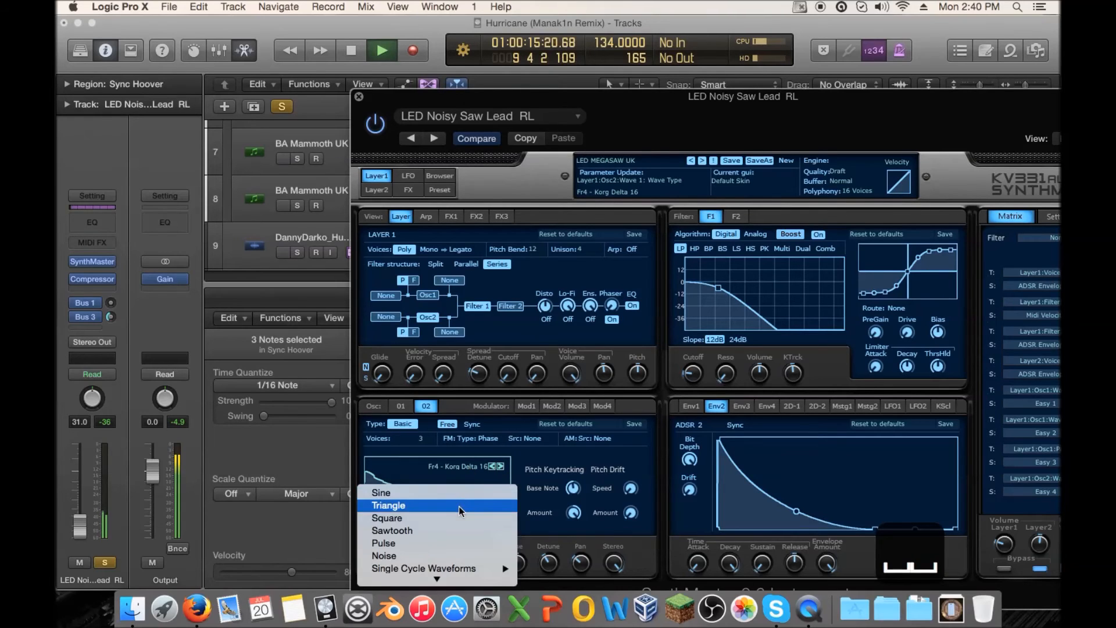
pyautogui.moveTo(437, 555)
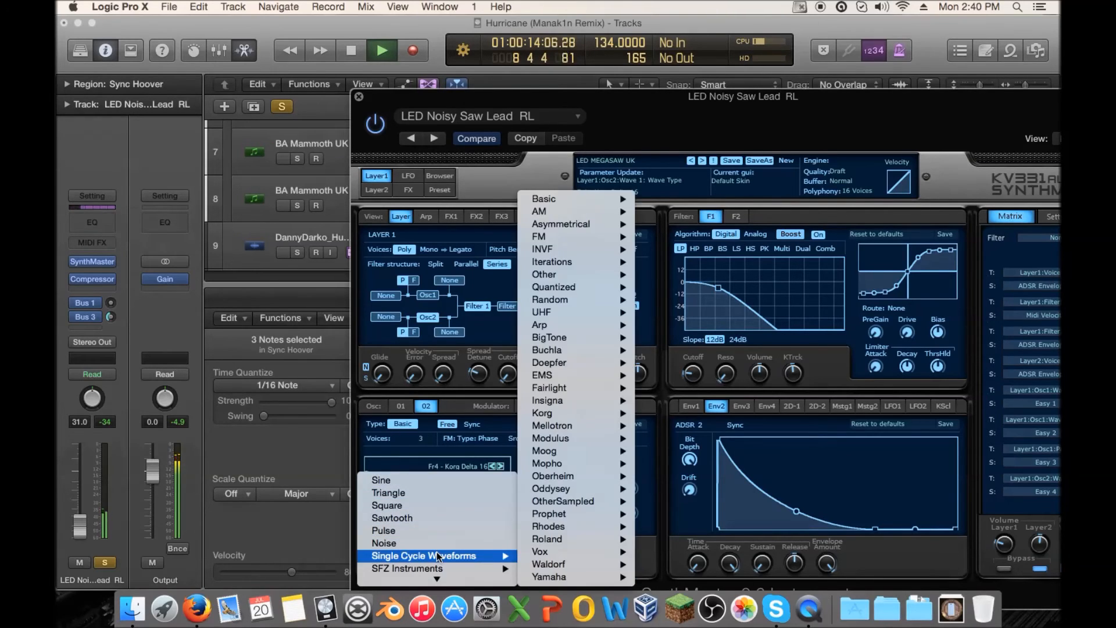
pyautogui.moveTo(582, 199)
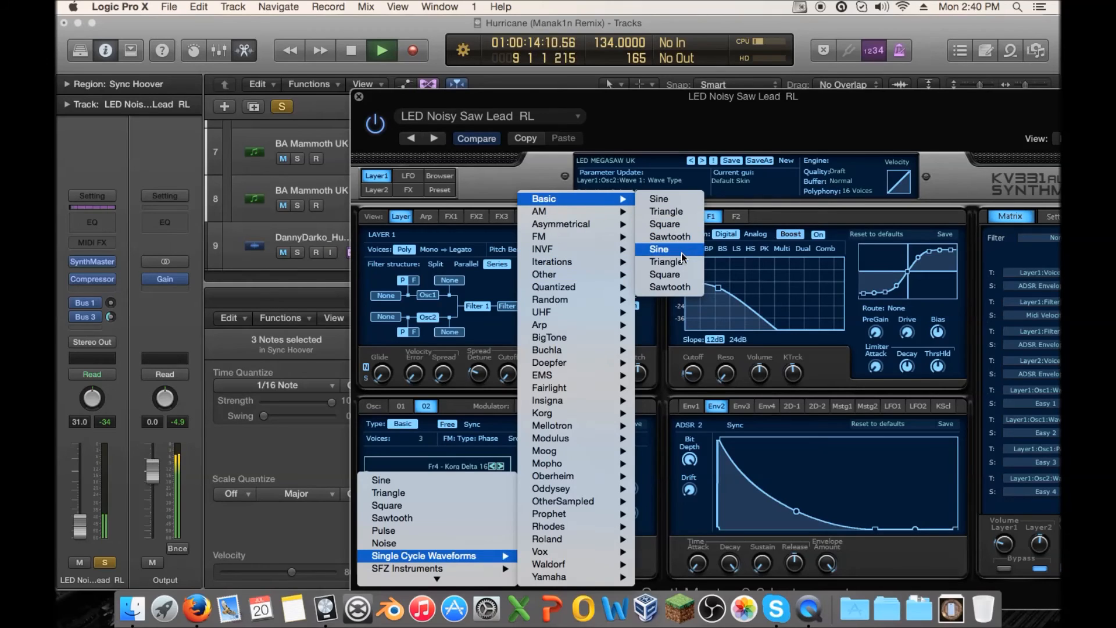
pyautogui.click(677, 287)
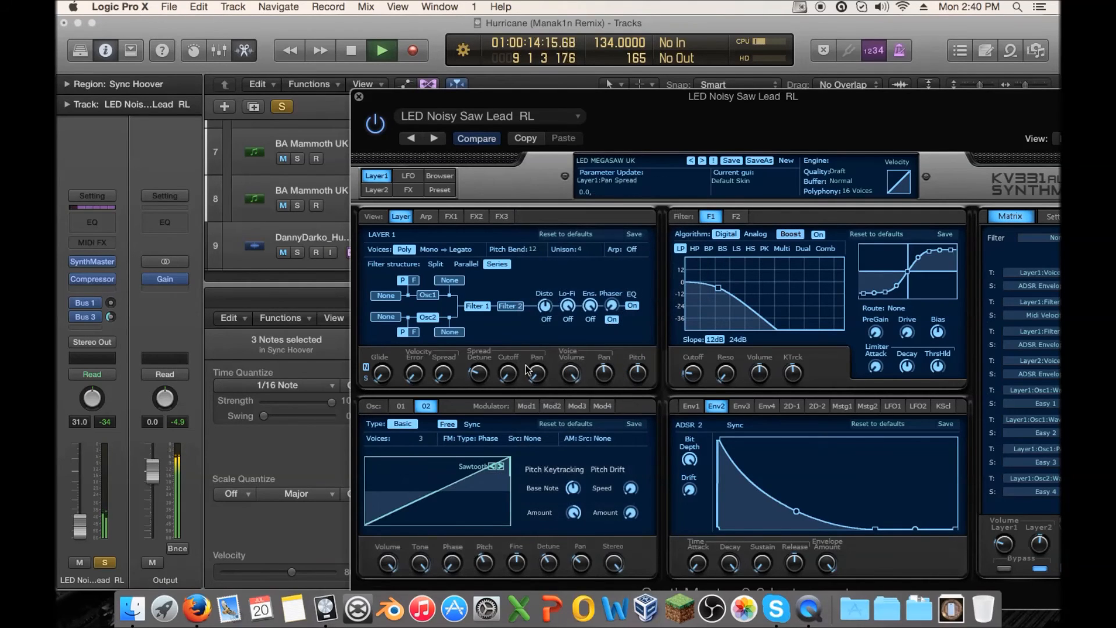
# - Play oscillator 2 on its own, re-enable oscillator 1 and play both oscillators together
pyautogui.press('space')
pyautogui.press('space')
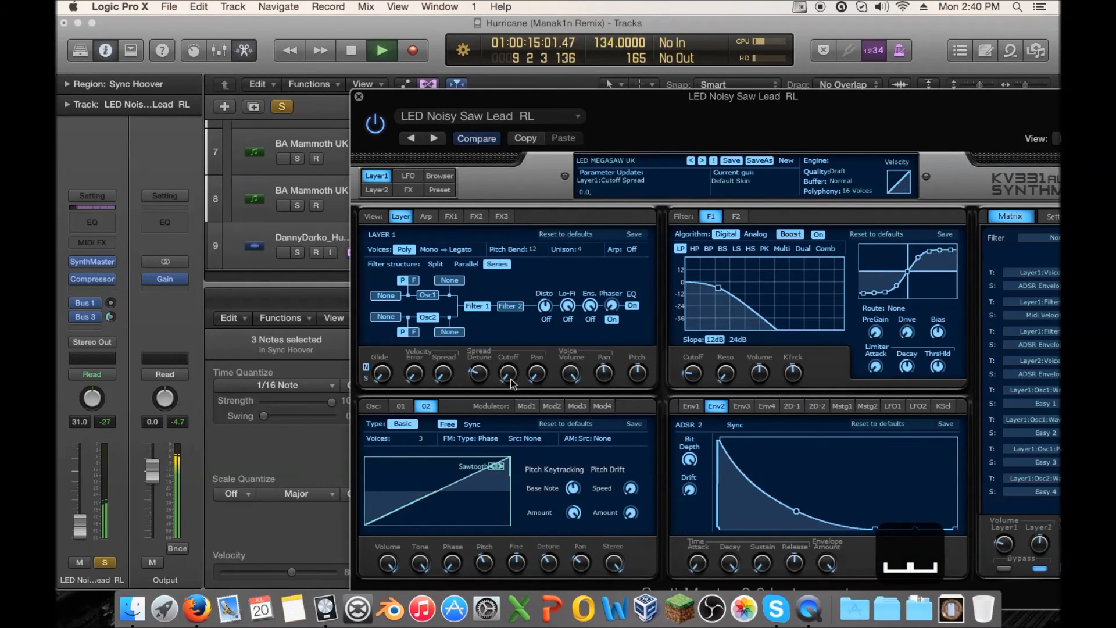
pyautogui.press('space')
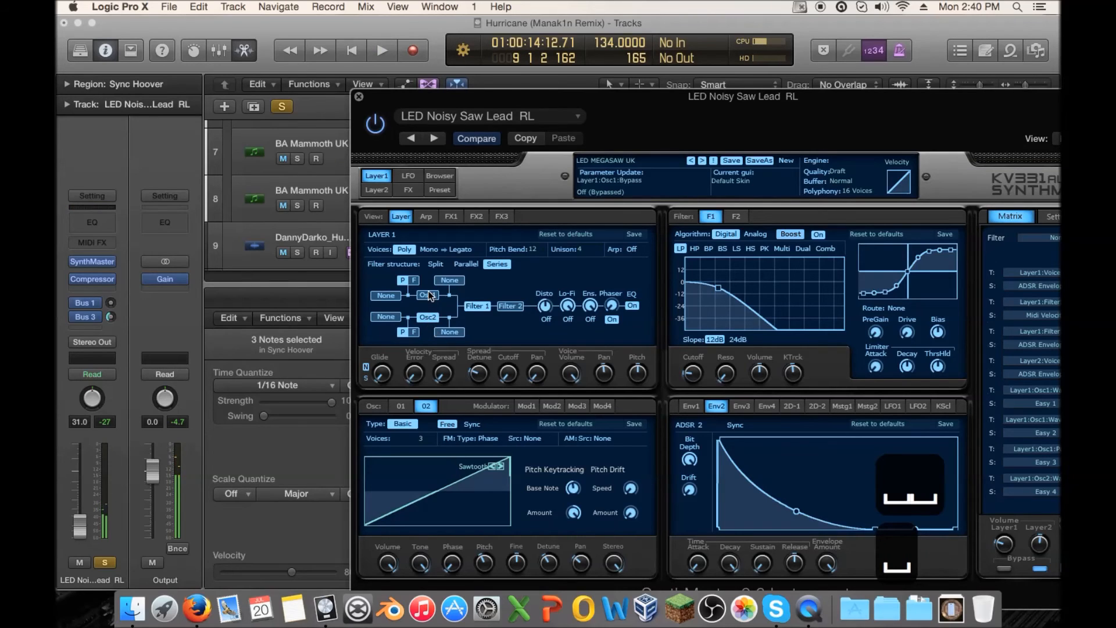
pyautogui.press('space')
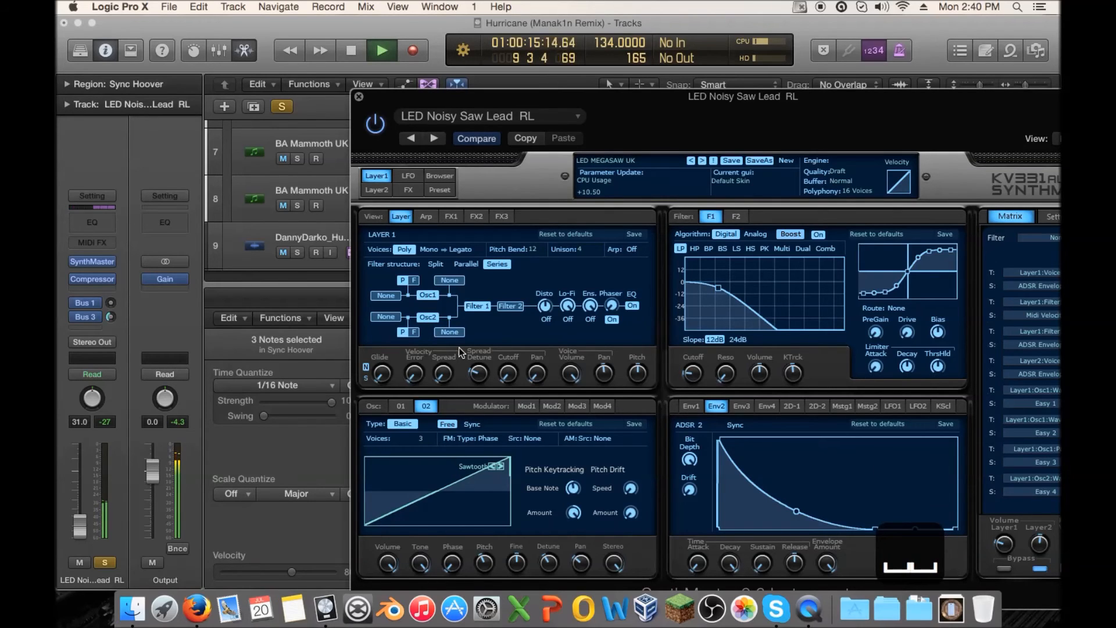
pyautogui.press('space')
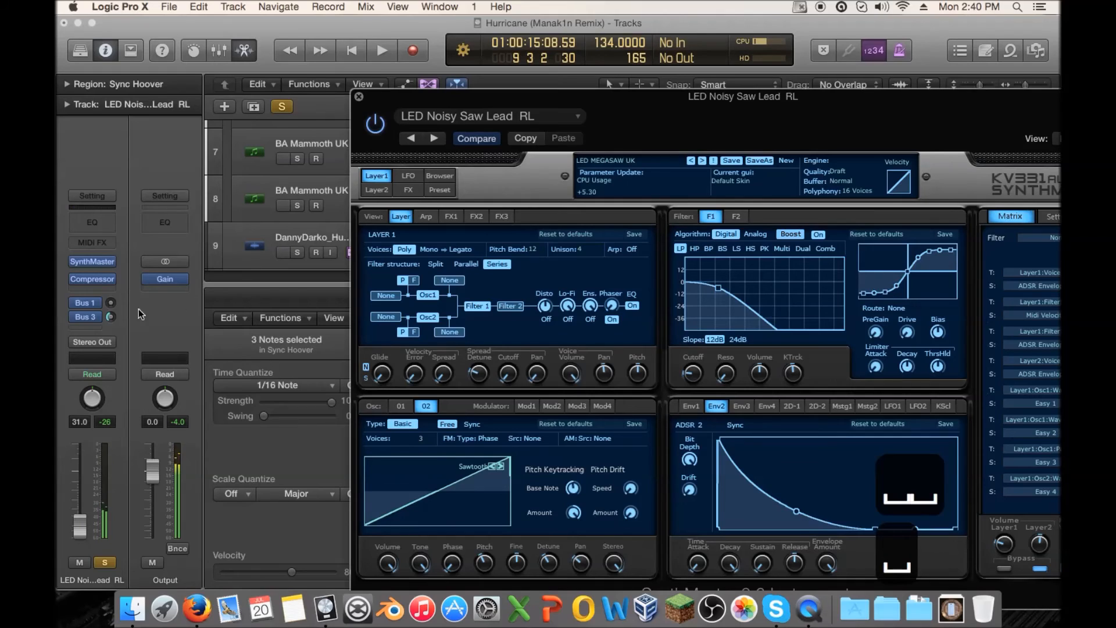
# - Adjust the lead track's Bus 3 send to the Roomy Verb and play the result briefly
pyautogui.click(111, 316)
pyautogui.press('space')
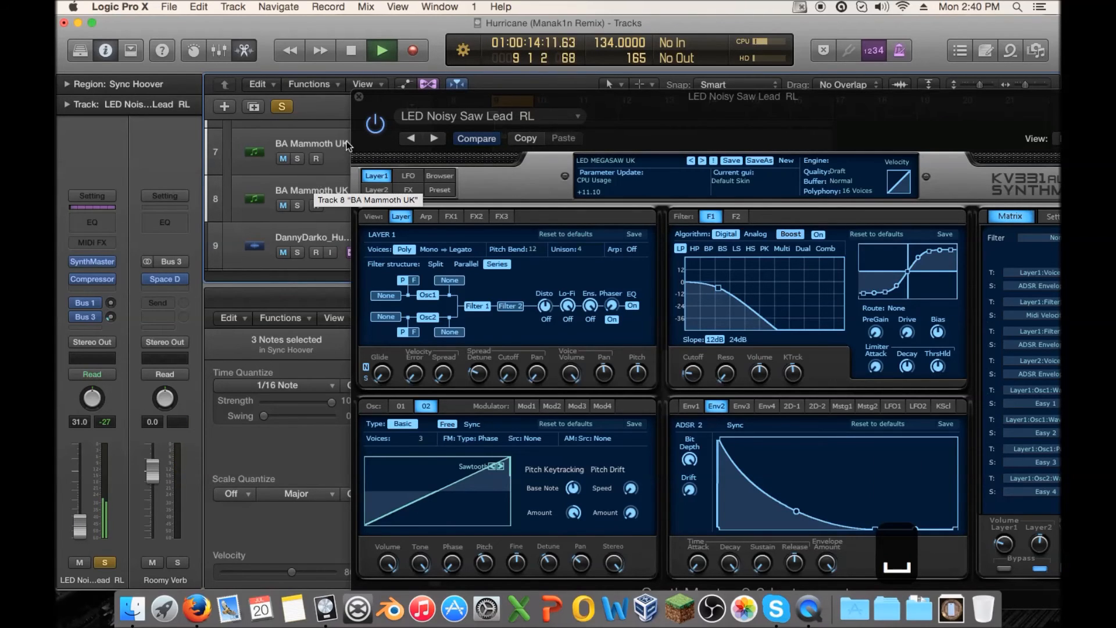
pyautogui.press('space')
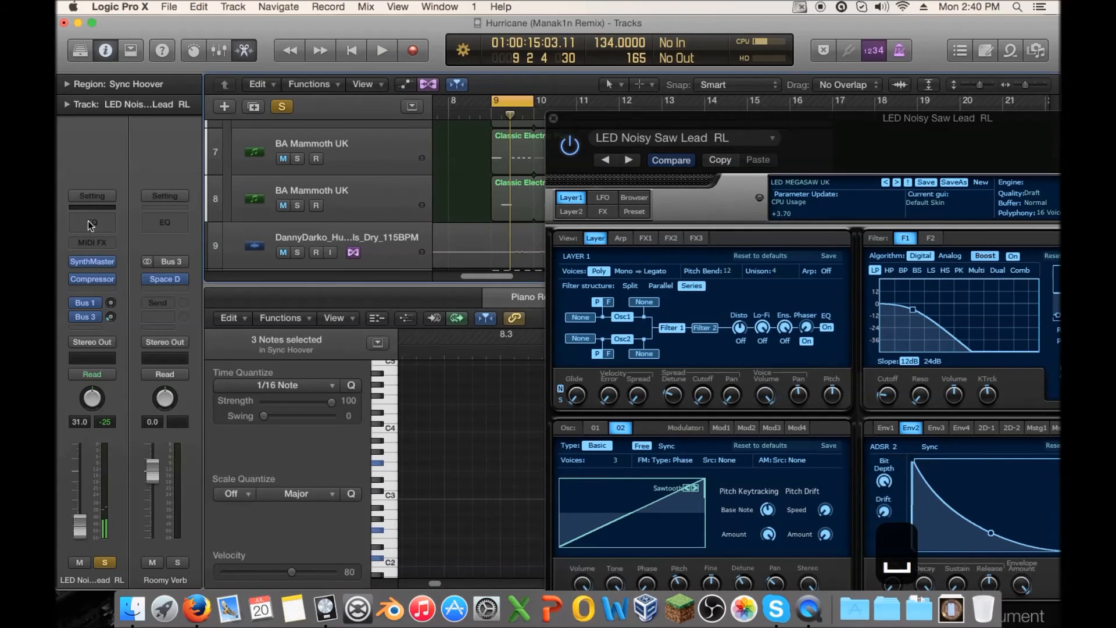
# - Add a Channel EQ to the LED Noisy Saw Lead RL track and cut its low frequencies with the low-cut band
pyautogui.click(88, 221)
pyautogui.moveTo(356, 228); pyautogui.dragTo(341, 267)
pyautogui.click(143, 131)
pyautogui.moveTo(158, 251); pyautogui.dragTo(342, 252)
pyautogui.click(122, 82)
pyautogui.click(99, 59)
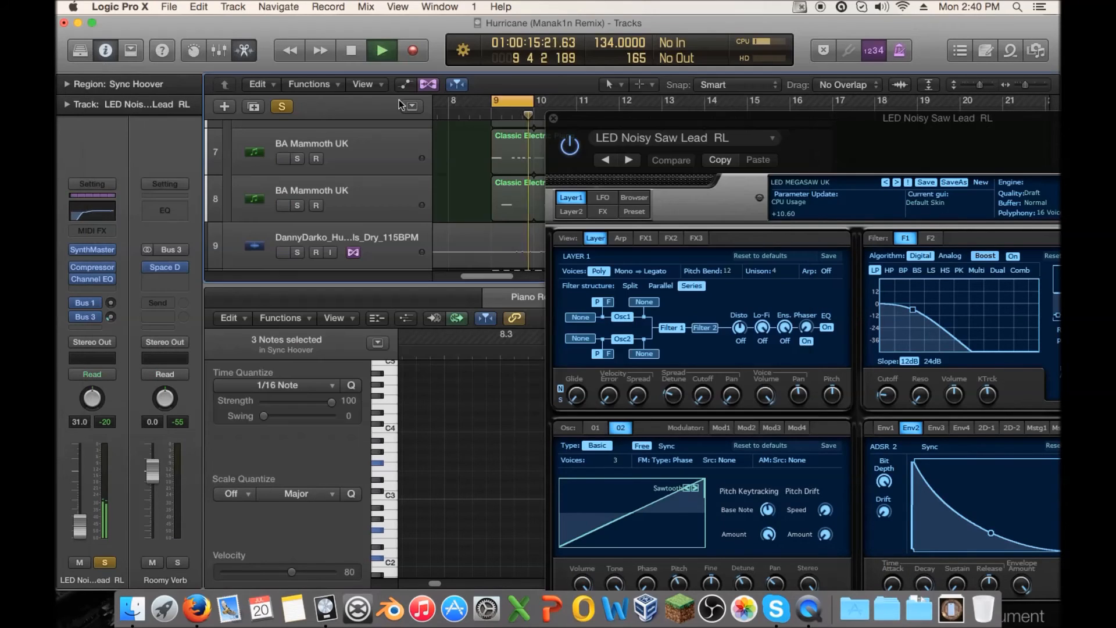
# - Stop playback, close the synth and hide the Piano Roll to show the full track list
pyautogui.press('space')
pyautogui.click(554, 122)
pyautogui.scroll(3, 525, 201)
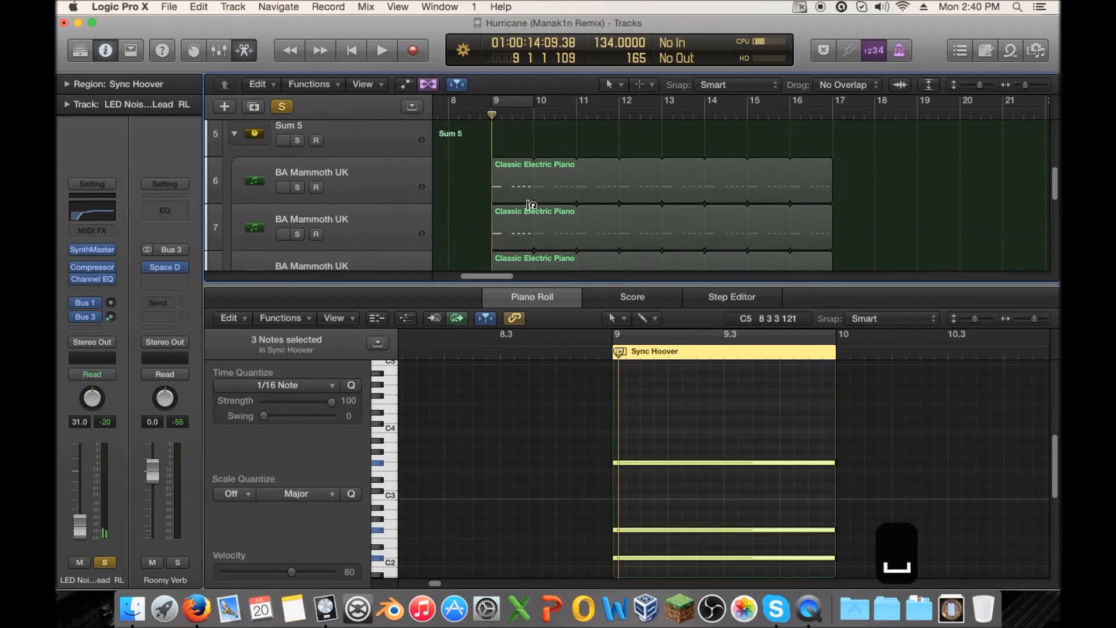
pyautogui.press('e')
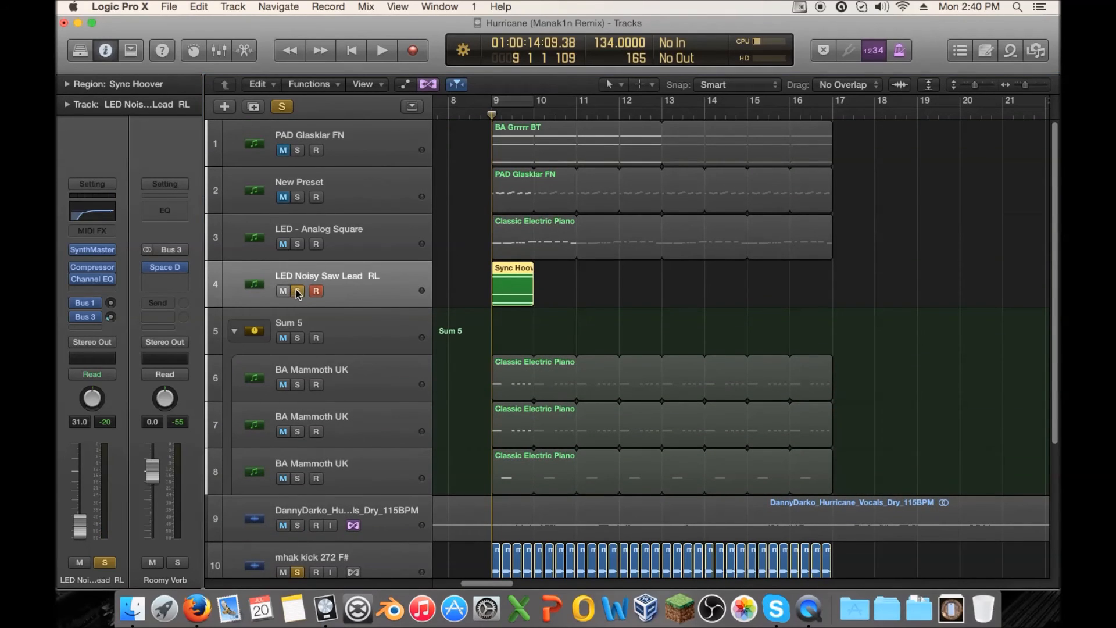
# - Clear the solo on all tracks and play the chord lead in the full mix
pyautogui.click(297, 291)
pyautogui.click(297, 292)
pyautogui.keyDown('alt'); pyautogui.click(297, 291); pyautogui.keyUp('alt')
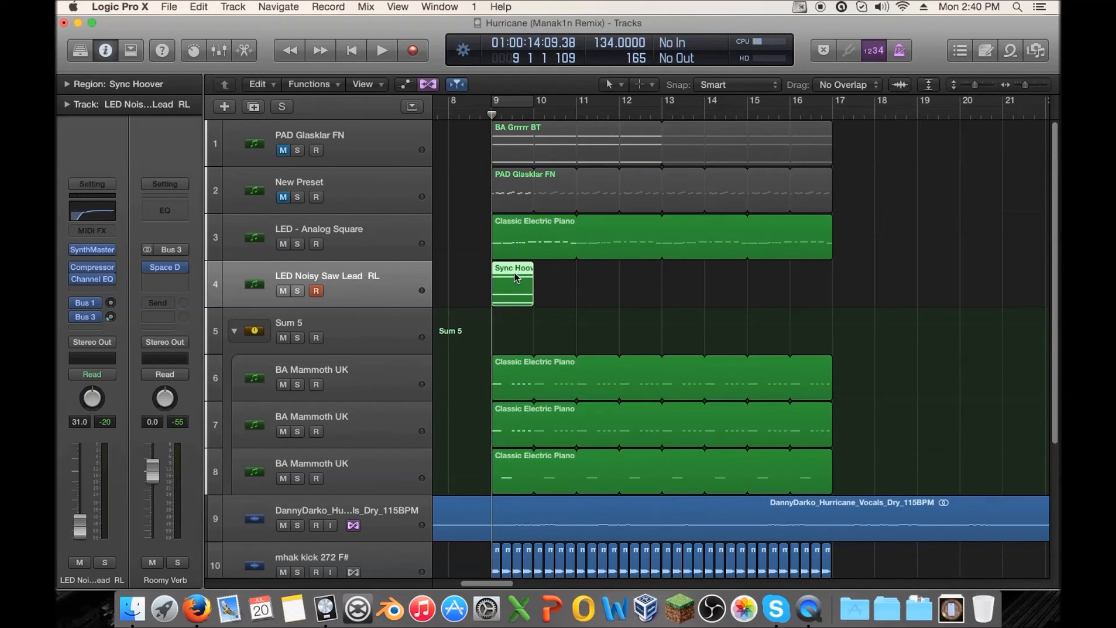
pyautogui.press('space')
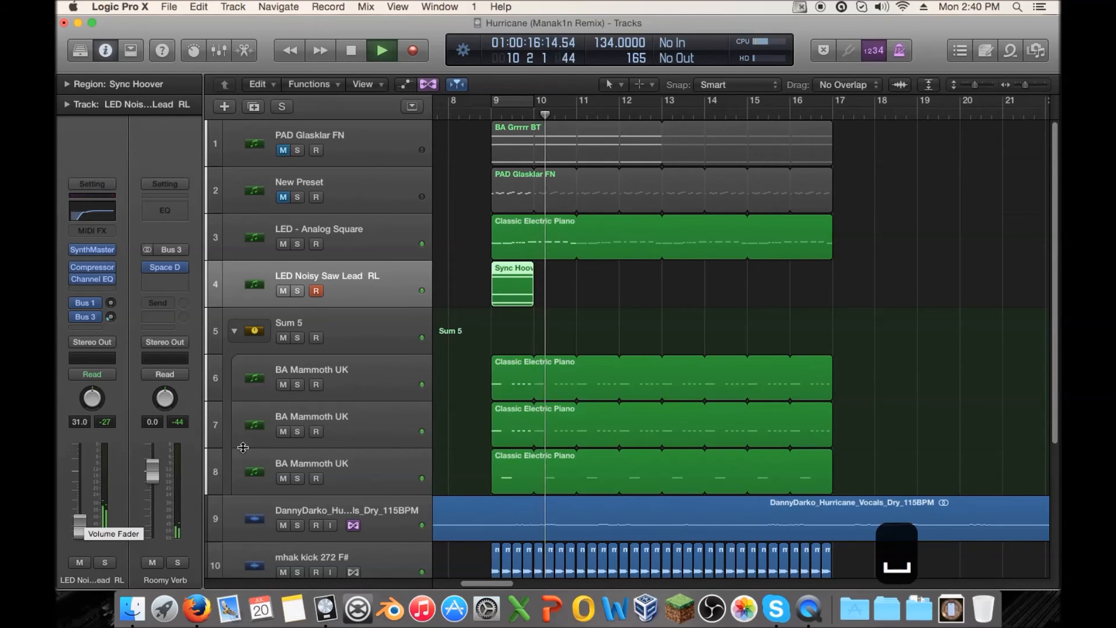
pyautogui.press('space')
# - Reduce the Sync Hoover chord to two notes an octave apart, keeping the lowest note and deleting the extra one
pyautogui.doubleClick(507, 289)
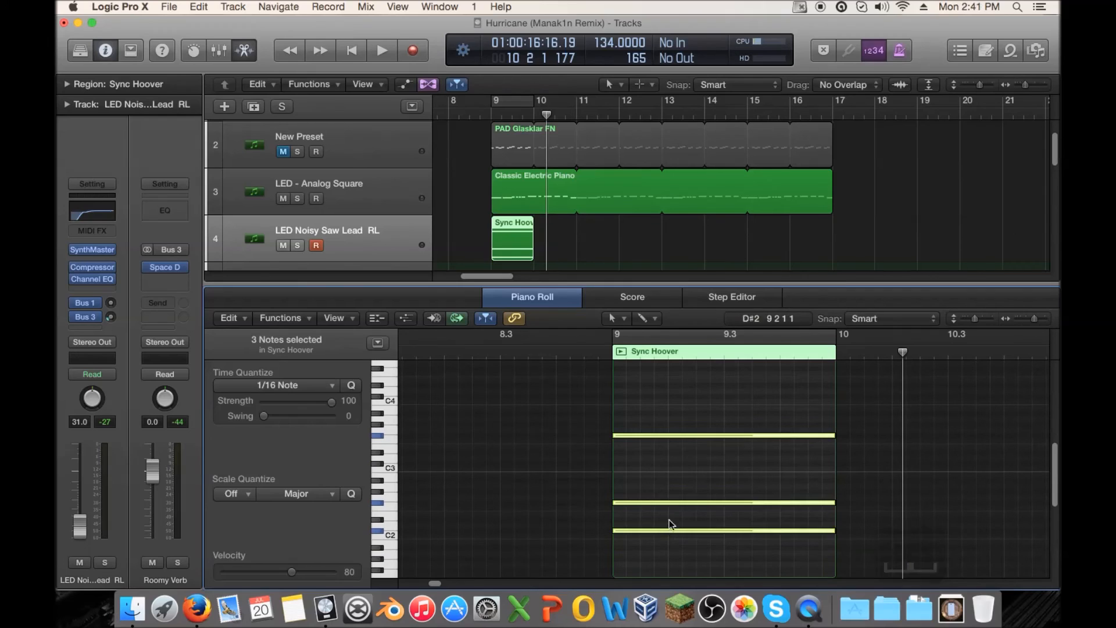
pyautogui.click(669, 508)
pyautogui.click(670, 505)
pyautogui.moveTo(671, 419); pyautogui.dragTo(657, 463)
pyautogui.press('Delete')
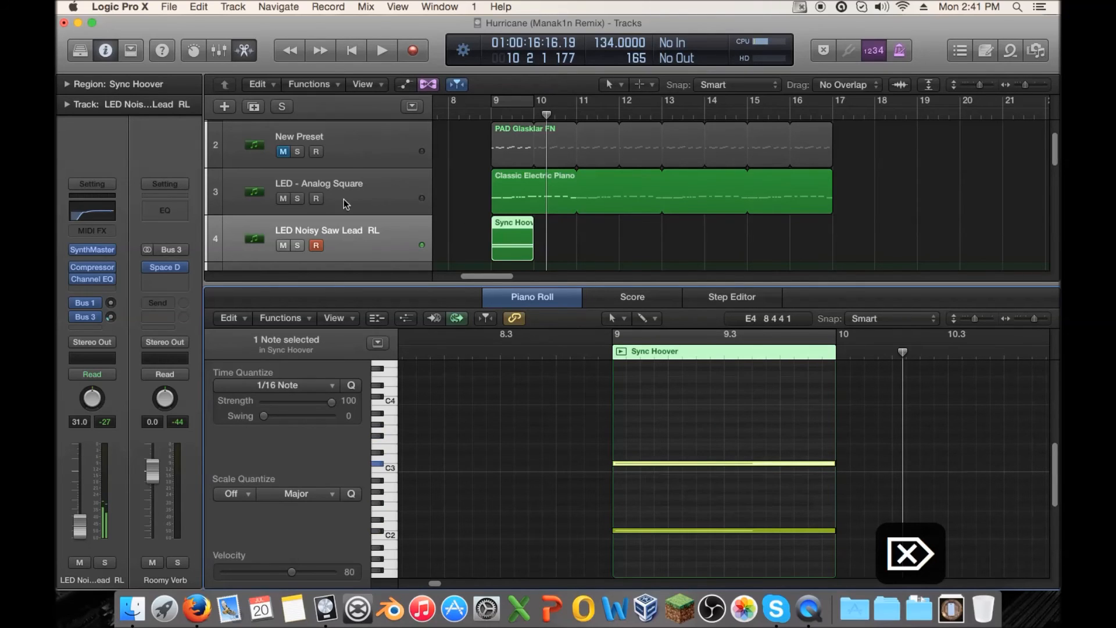
# - Mute the LED - Analog Square track and play the arrangement from just before bar 9
pyautogui.click(283, 199)
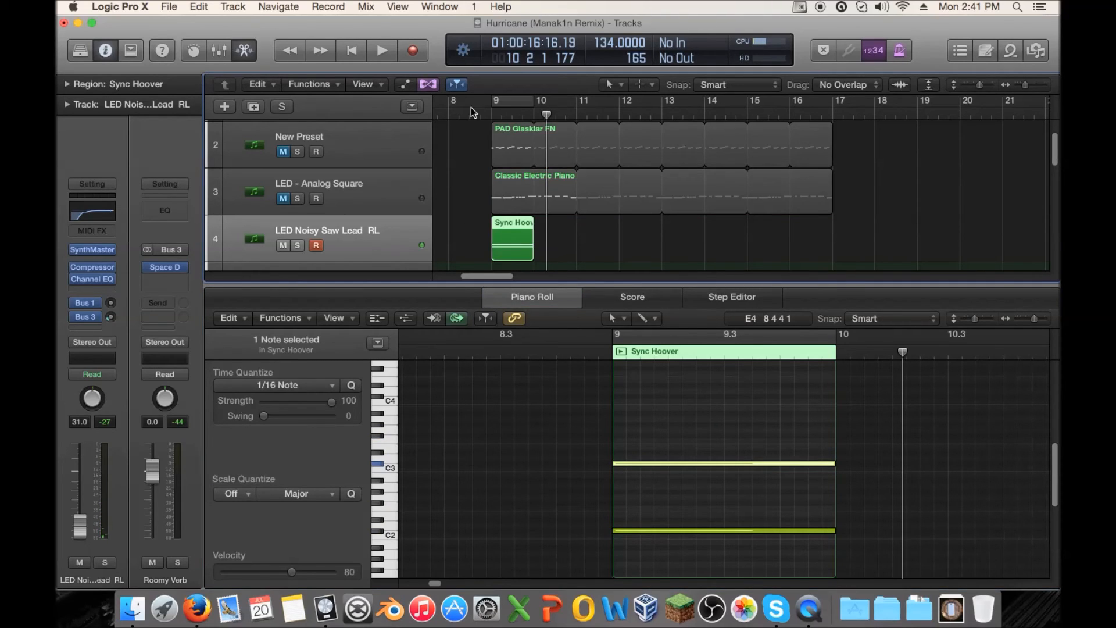
pyautogui.doubleClick(481, 115)
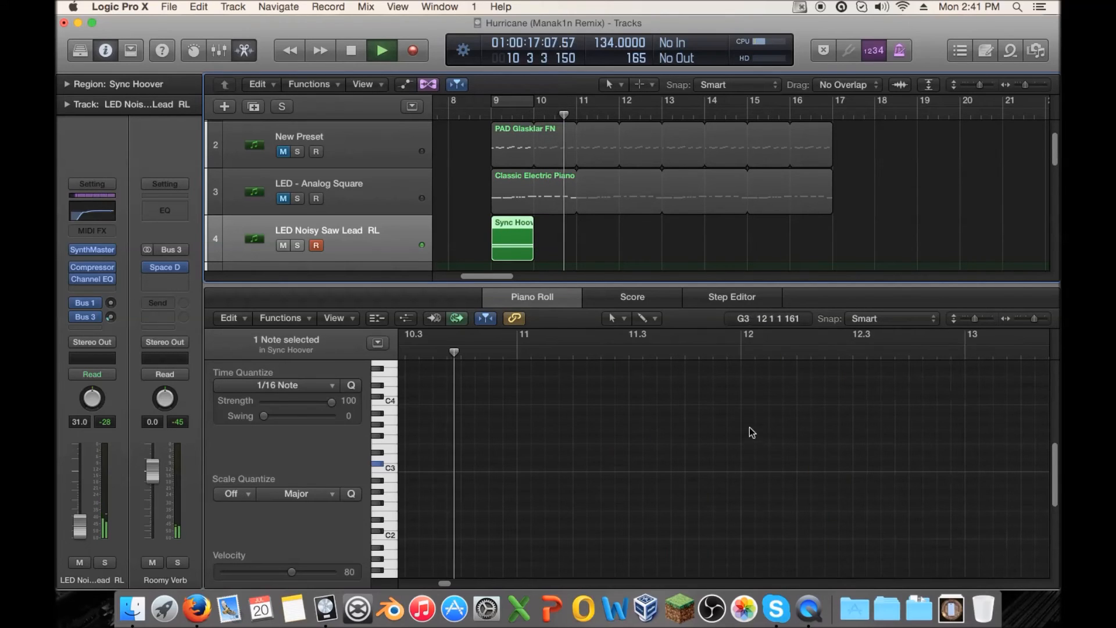
# - Solo the LED Noisy Saw Lead track and play bar 9 as a cycle
pyautogui.press('space')
pyautogui.click(297, 245)
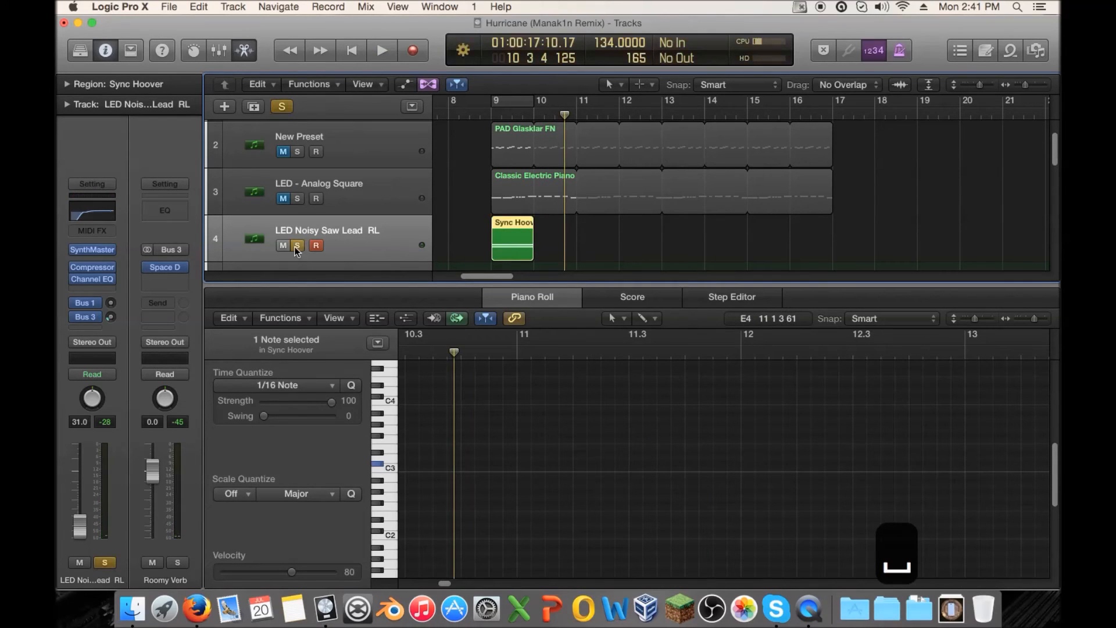
pyautogui.click(510, 104)
pyautogui.press('space')
# - In the lead's Channel EQ, cut the 2000 Hz band by 2.0 dB and boost the 7500 Hz shelf by 2.5 dB, then close it
pyautogui.click(93, 279)
pyautogui.moveTo(550, 276); pyautogui.dragTo(522, 271)
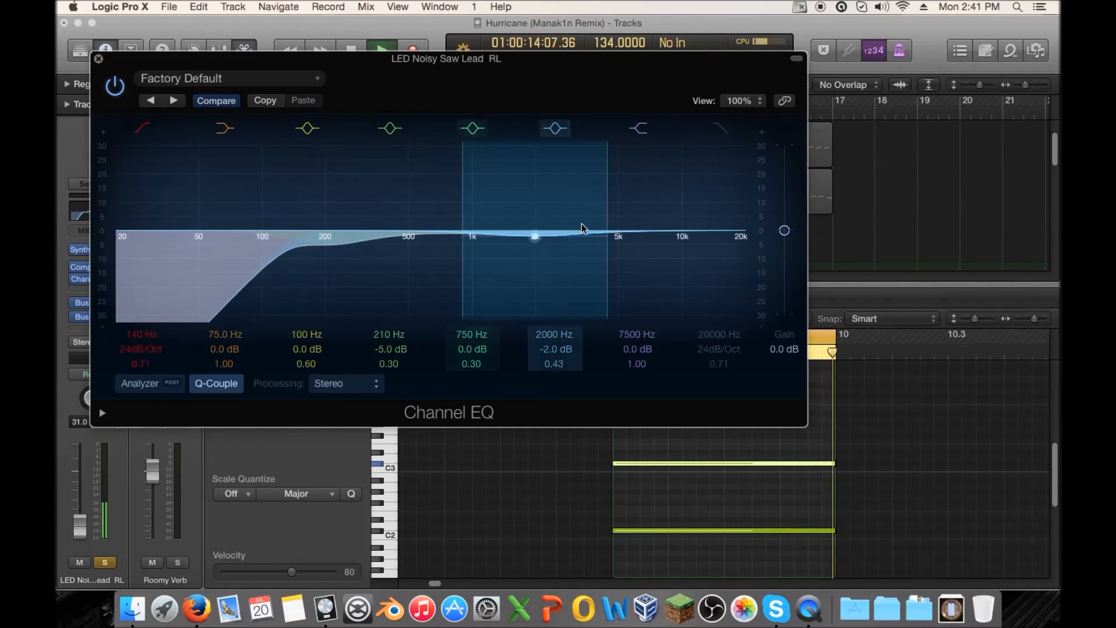
pyautogui.moveTo(695, 252); pyautogui.dragTo(695, 242)
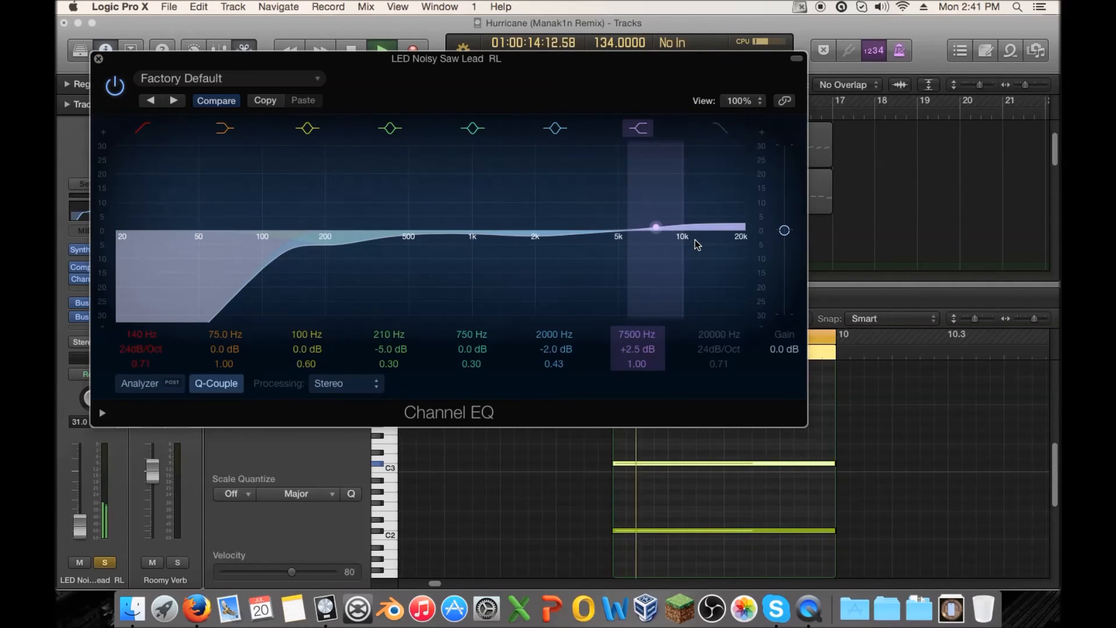
pyautogui.press('space')
pyautogui.click(99, 59)
# - Open the lead track's SynthMaster, audition the cycle and bypass Layer 1 to hear Layer 2 alone
pyautogui.click(85, 251)
pyautogui.moveTo(664, 124); pyautogui.dragTo(281, 29)
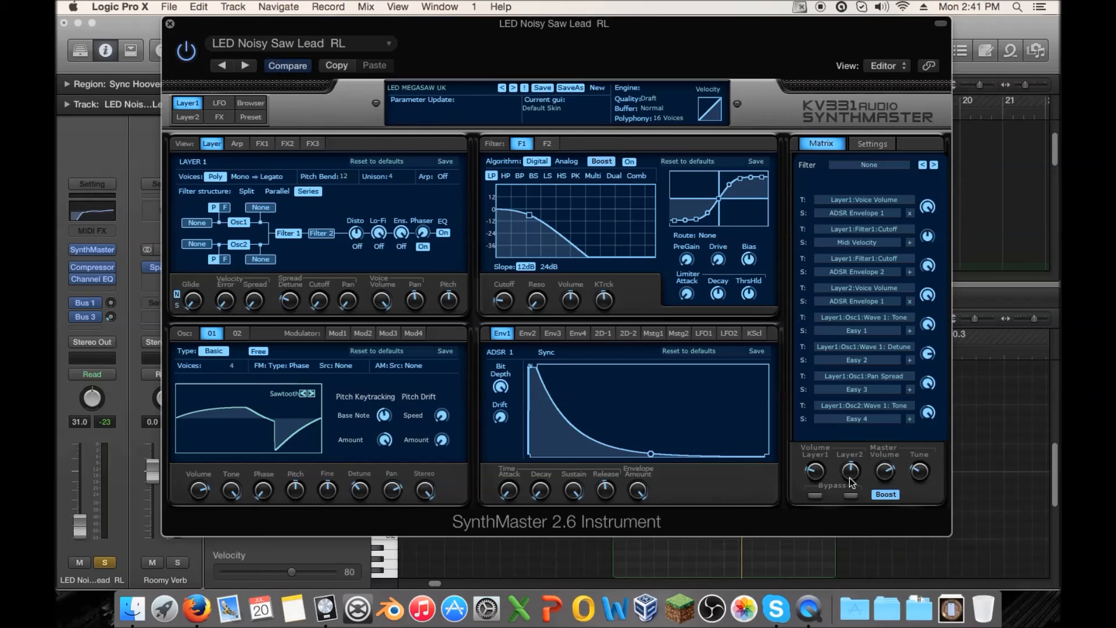
pyautogui.press('space')
pyautogui.press('space')
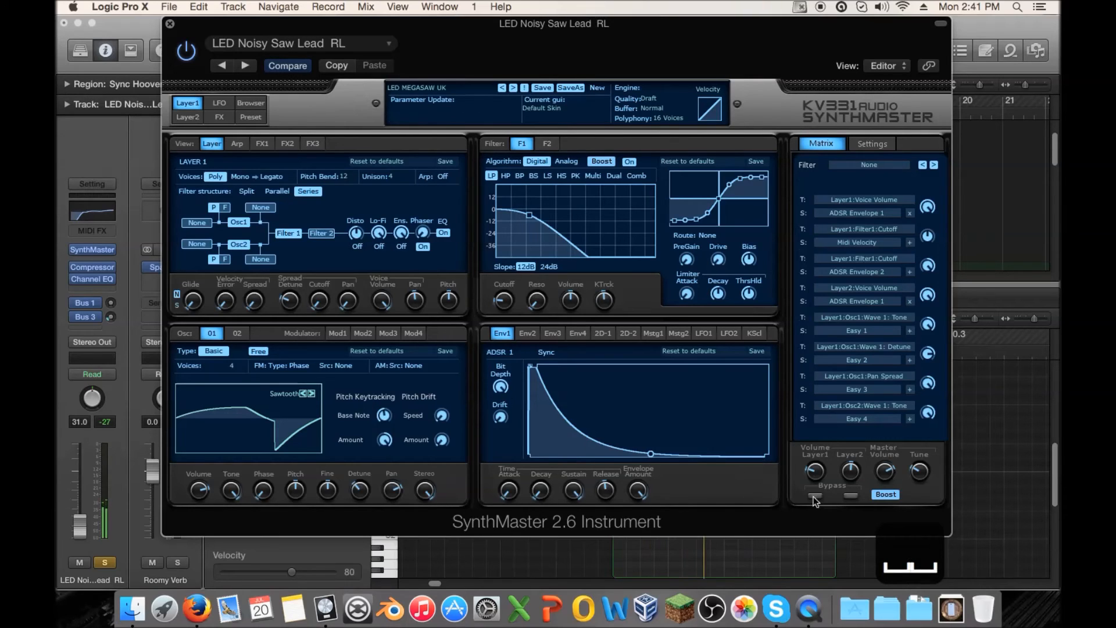
pyautogui.press('space')
# - Show Layer 2's settings, bypass its Filter 1 and audition the unfiltered noise
pyautogui.click(189, 118)
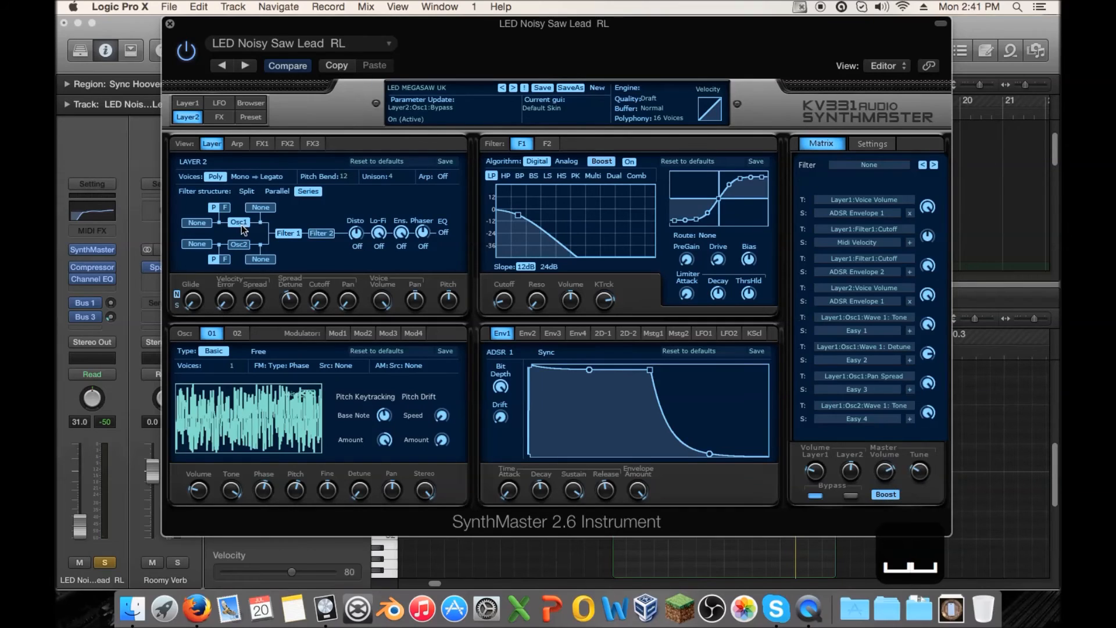
pyautogui.press('space')
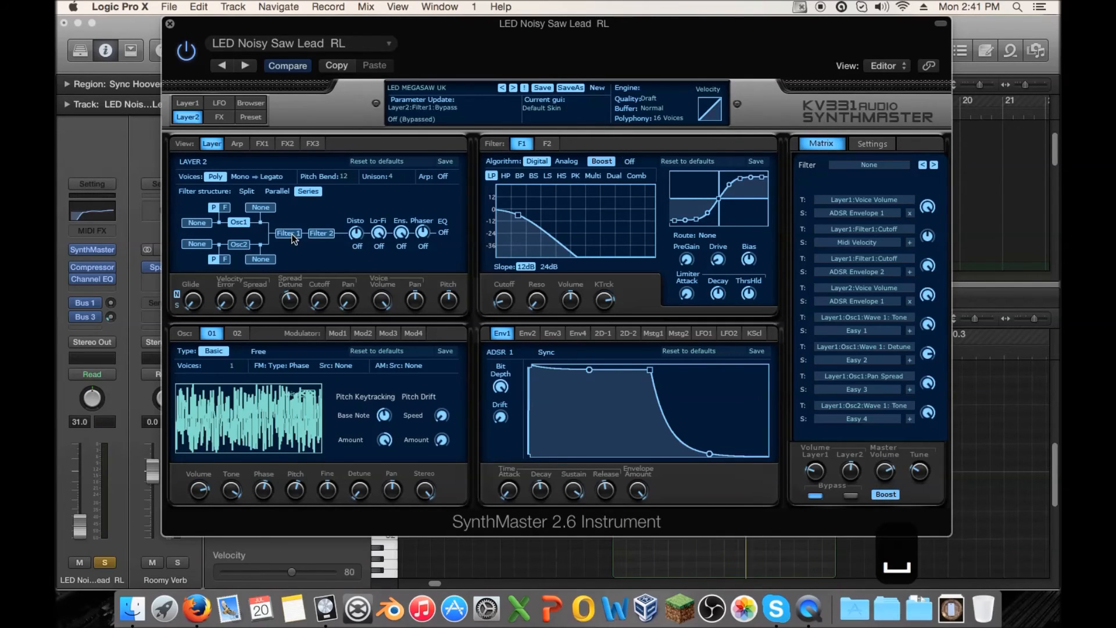
pyautogui.press('space')
pyautogui.press('space')
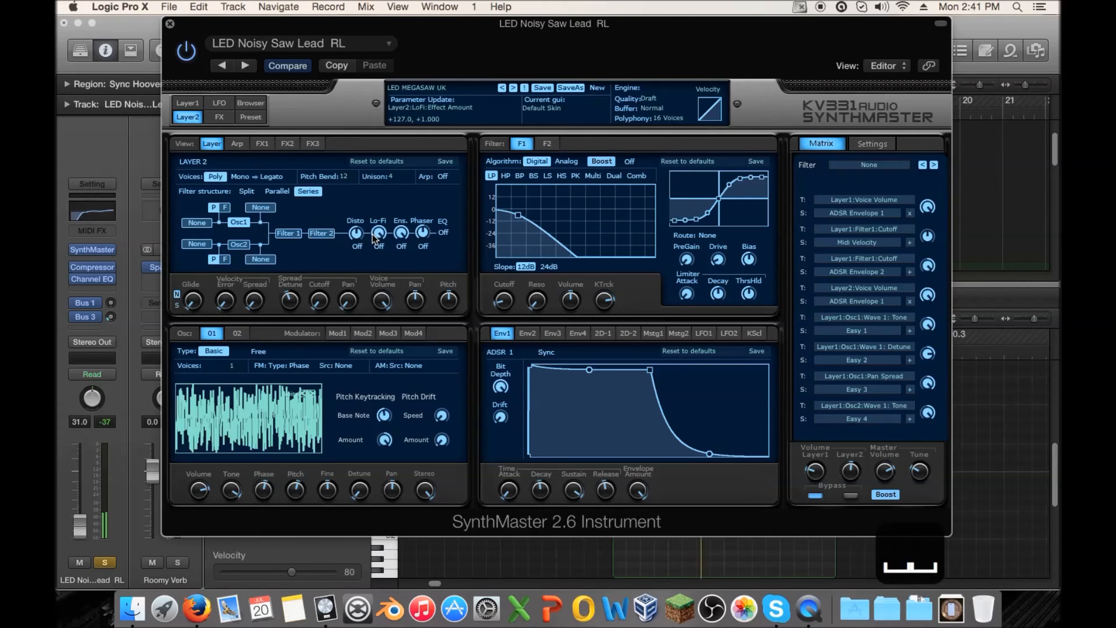
pyautogui.press('space')
# - Reactivate Layer 1 and set Layer 2's volume to about 36.2 while the cycle plays
pyautogui.click(817, 495)
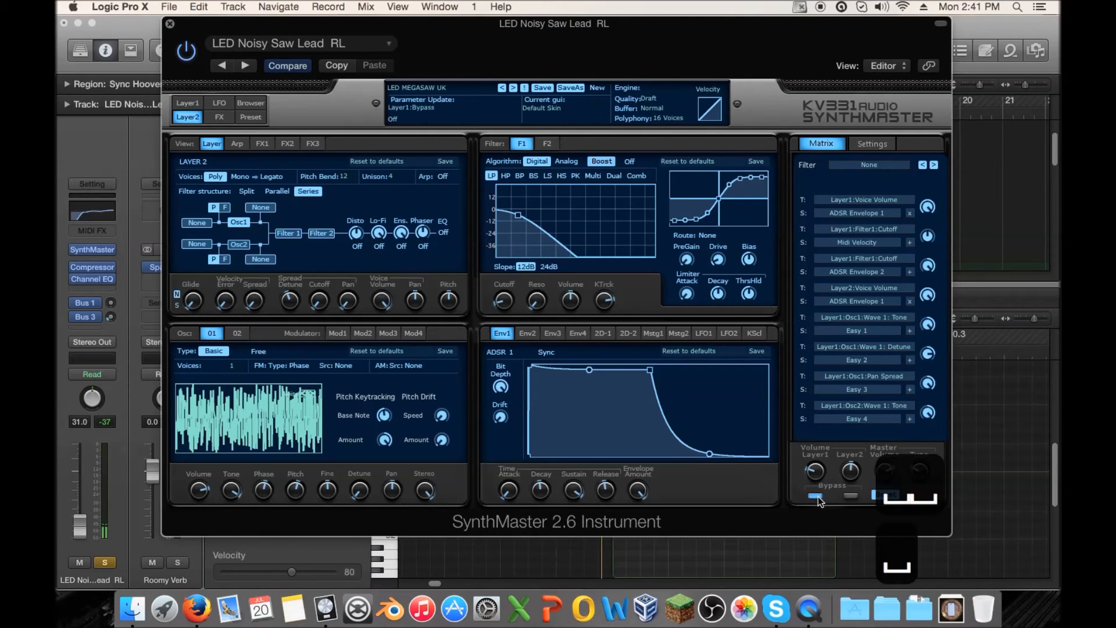
pyautogui.press('space')
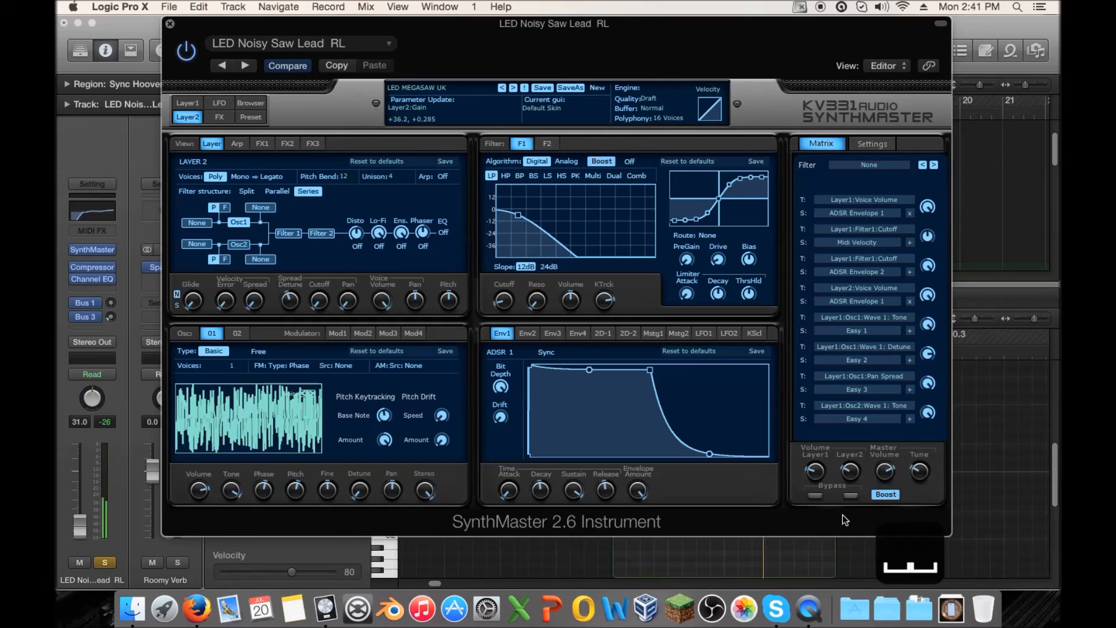
pyautogui.press('space')
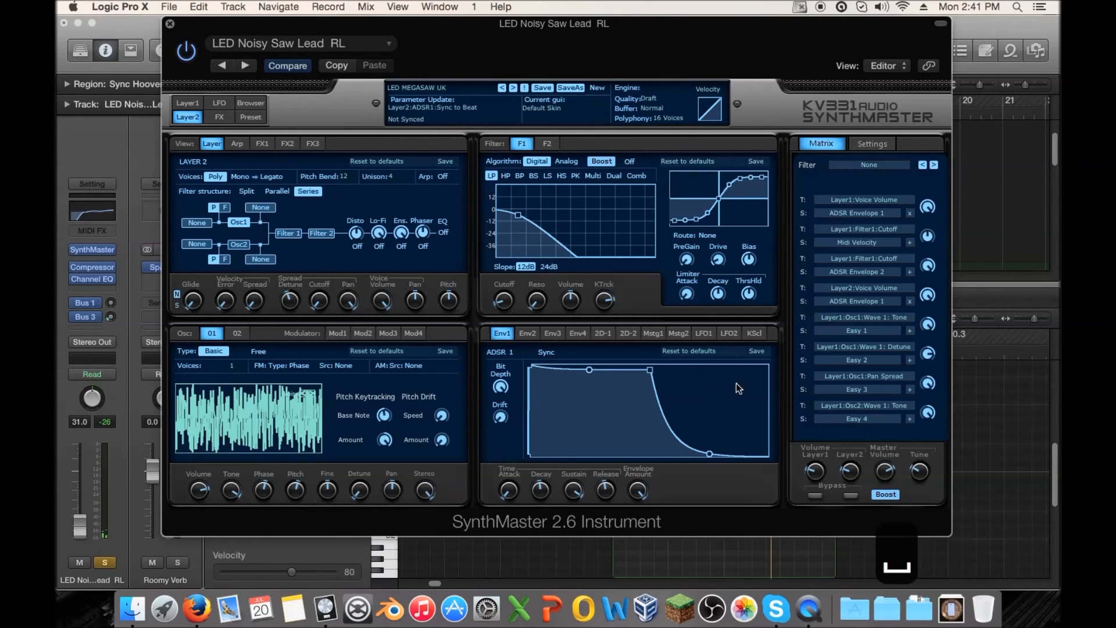
# - Bypass Layer 1 again, turn on Layer 2's EQ and display the EQ settings
pyautogui.click(817, 495)
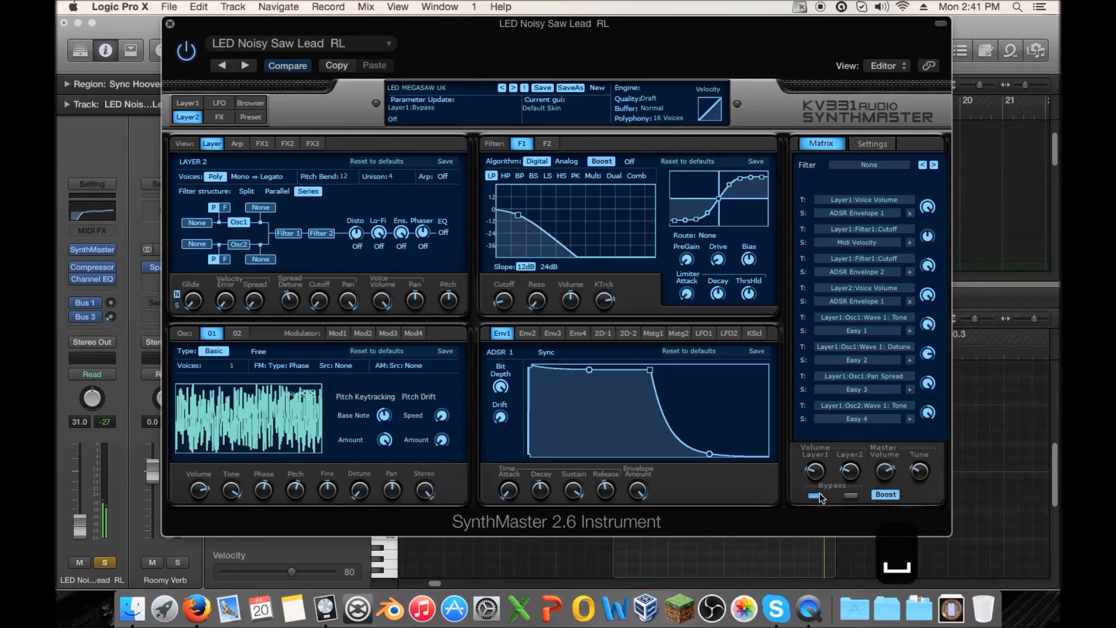
pyautogui.click(444, 233)
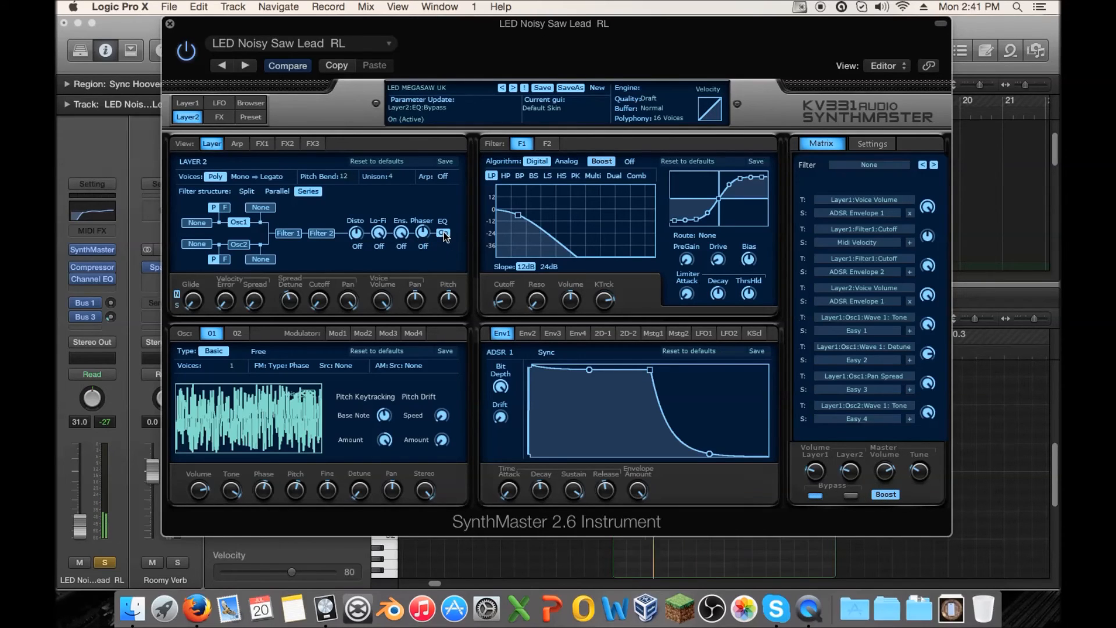
pyautogui.press('space')
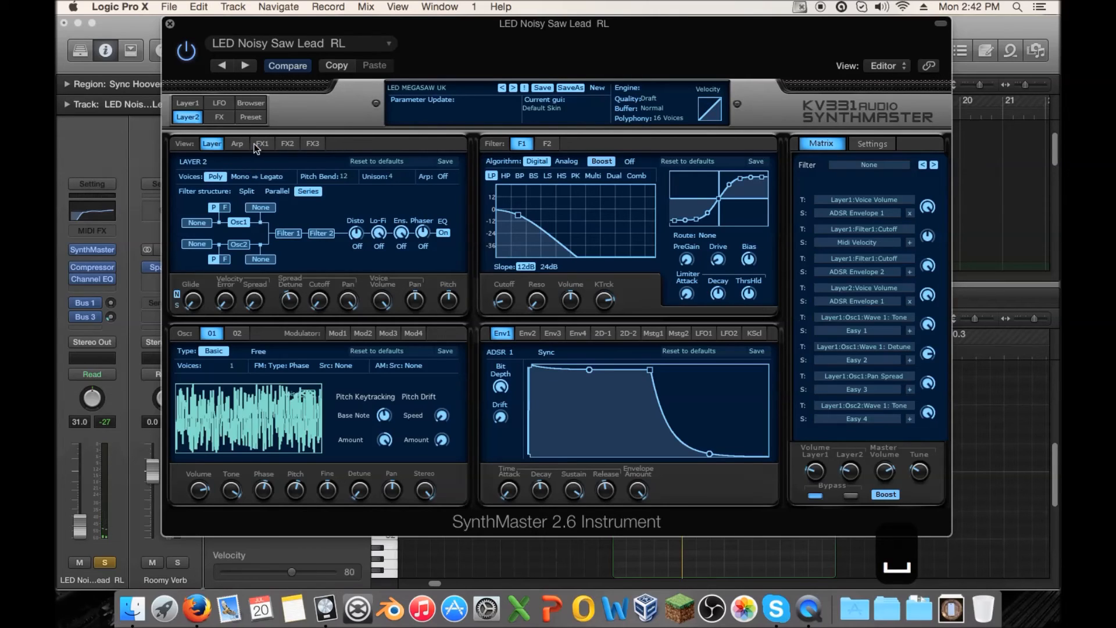
pyautogui.click(286, 144)
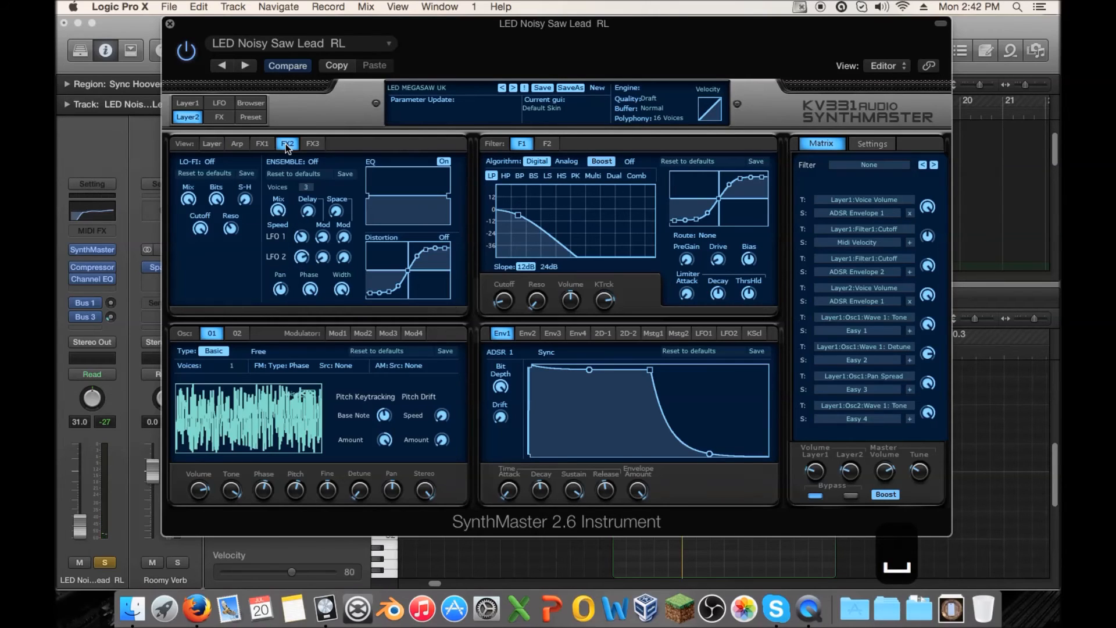
pyautogui.click(320, 144)
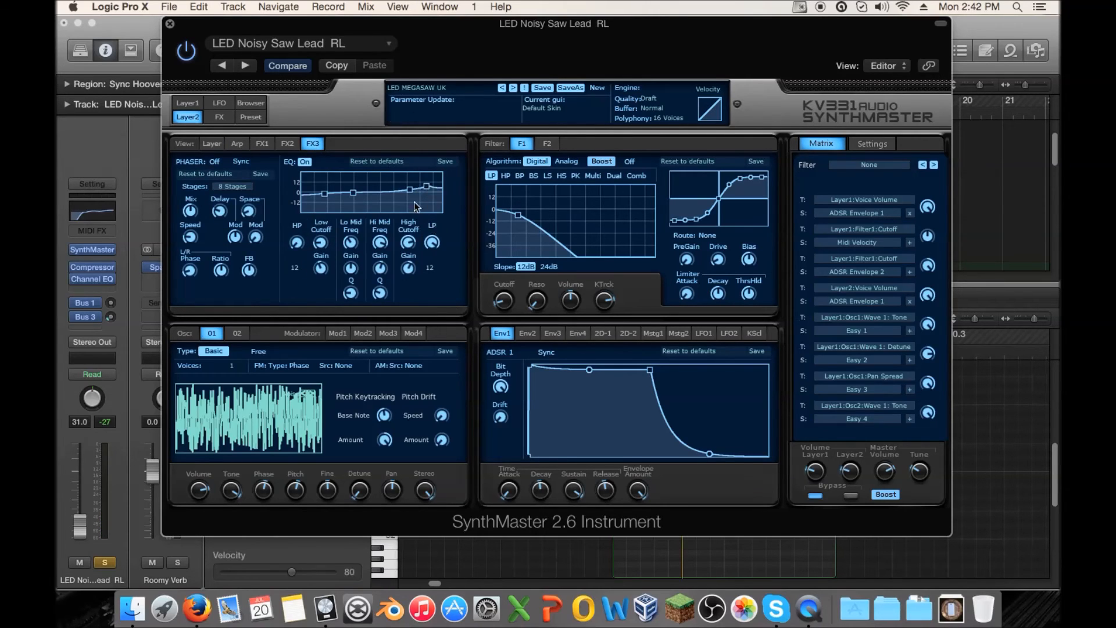
# - Boost the highs in Layer 2's EQ, broaden the high-mid band and reactivate Layer 1
pyautogui.press('space')
pyautogui.moveTo(424, 187); pyautogui.dragTo(433, 184)
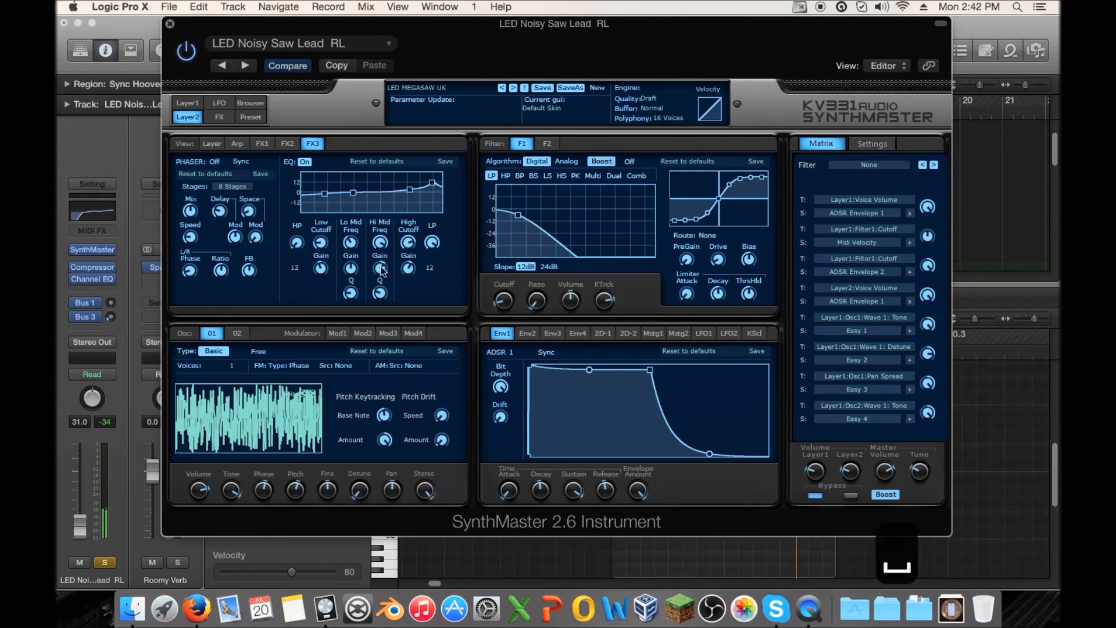
pyautogui.moveTo(381, 294); pyautogui.dragTo(374, 337)
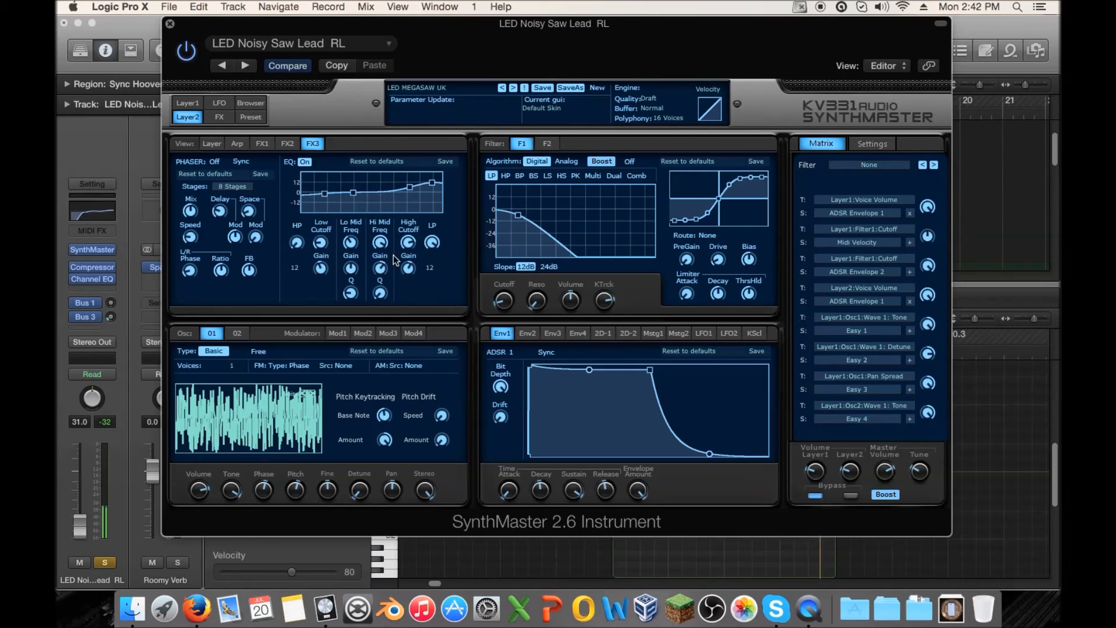
pyautogui.moveTo(435, 183)
pyautogui.mouseDown()
pyautogui.moveTo(407, 181)
pyautogui.moveTo(441, 187)
pyautogui.mouseUp()
pyautogui.click(817, 495)
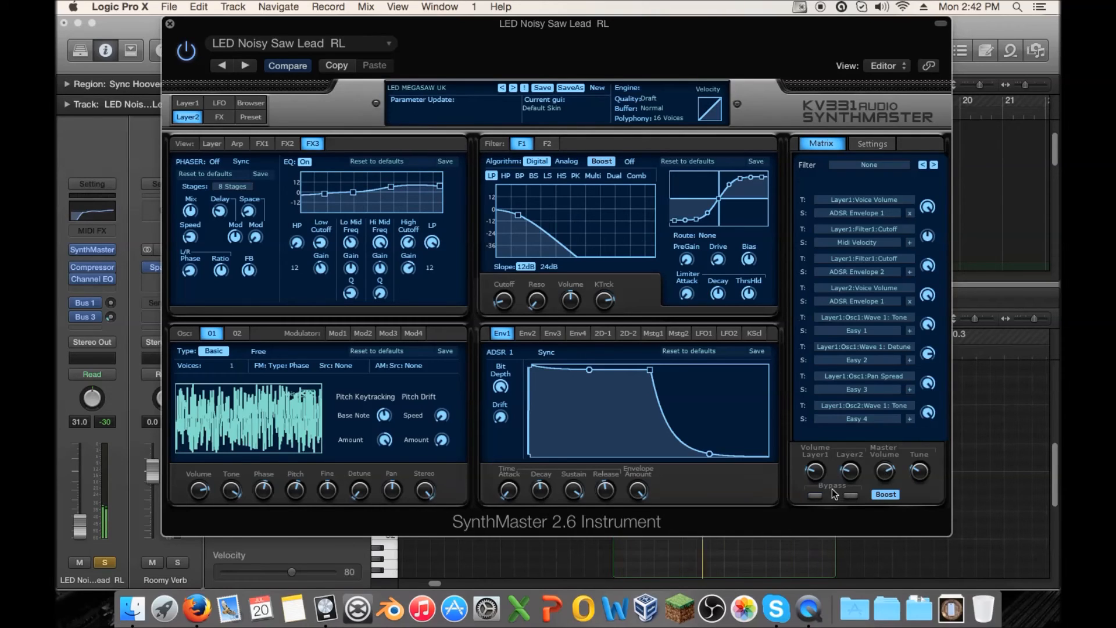
# - Set Layer 2's volume to about 18.1, toggling its bypass to compare the sound with and without it
pyautogui.press('space')
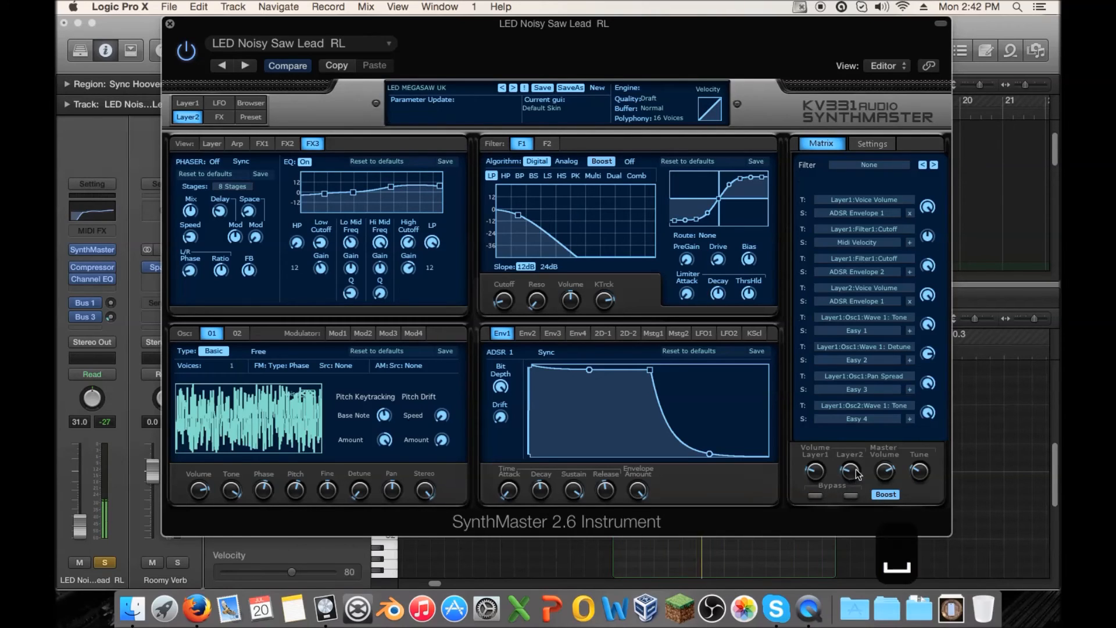
pyautogui.press('space')
pyautogui.click(852, 495)
pyautogui.press('space')
pyautogui.click(852, 495)
pyautogui.press('space')
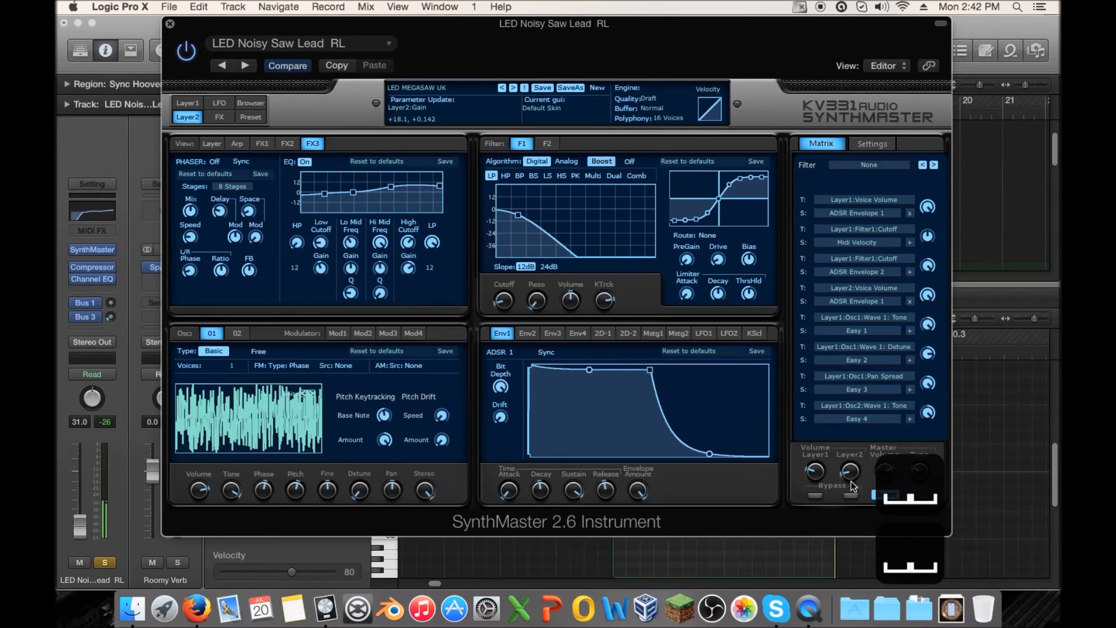
pyautogui.press('space')
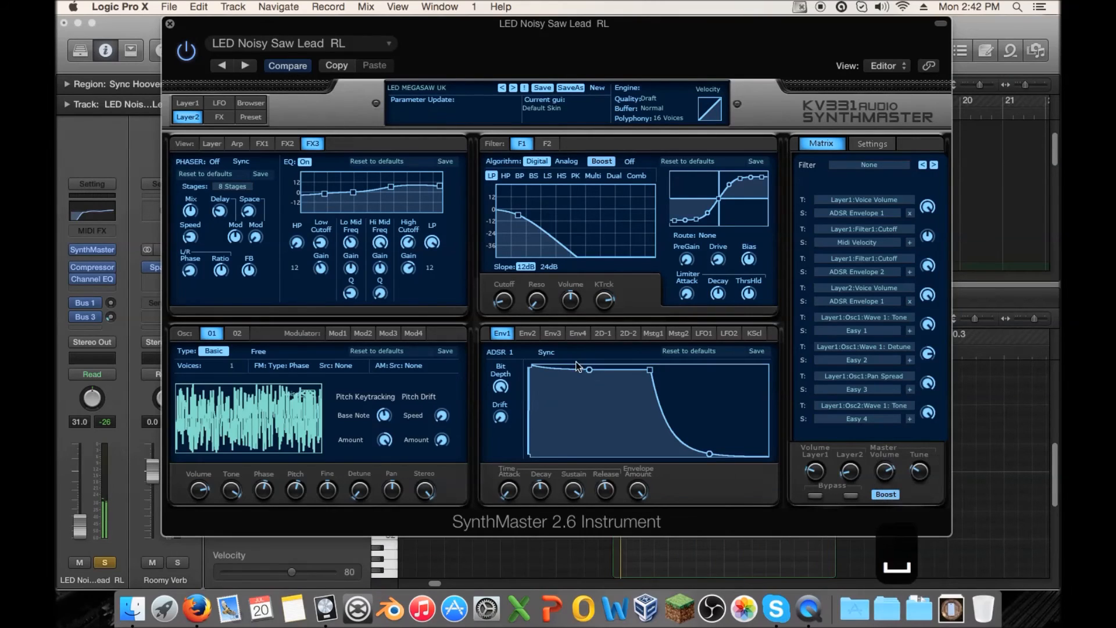
# - Close the synth, unsolo the lead track and play it in the full mix
pyautogui.click(168, 23)
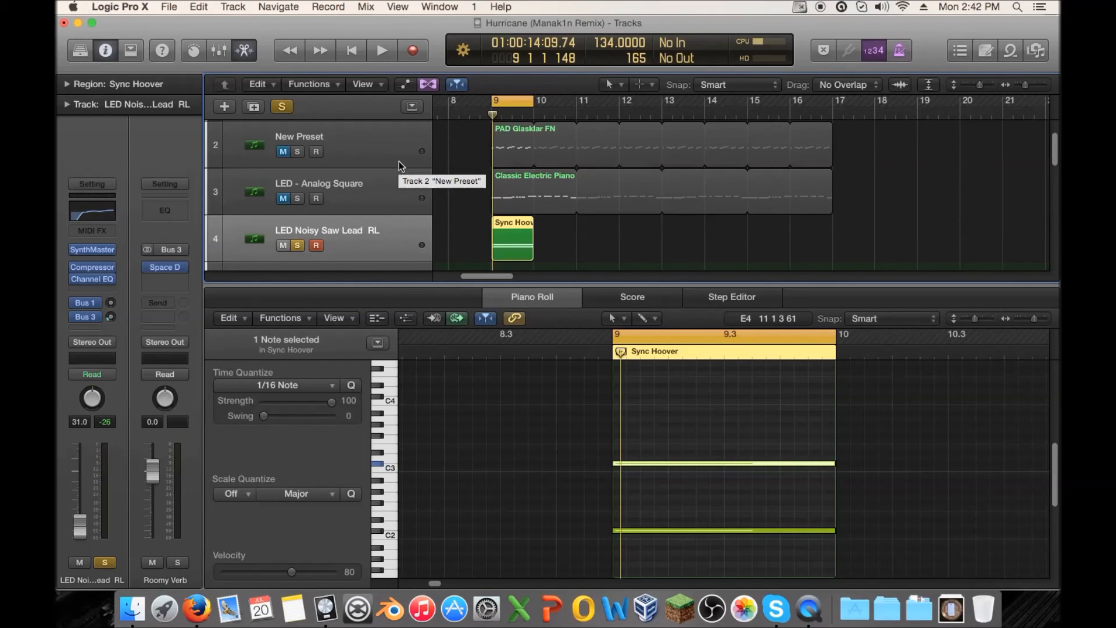
pyautogui.click(297, 245)
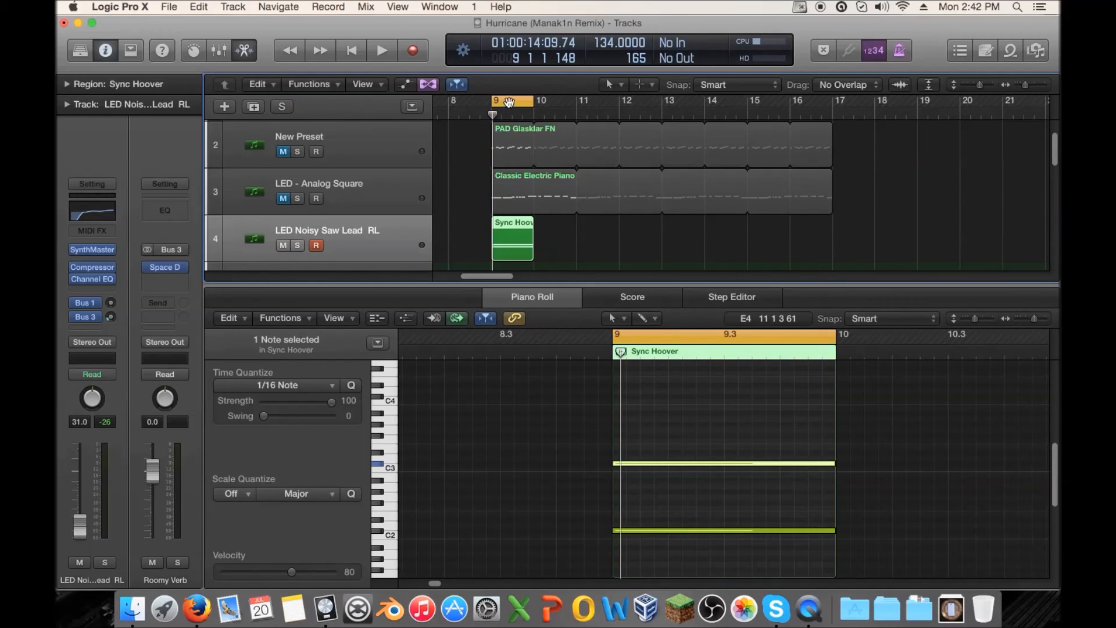
pyautogui.press('space')
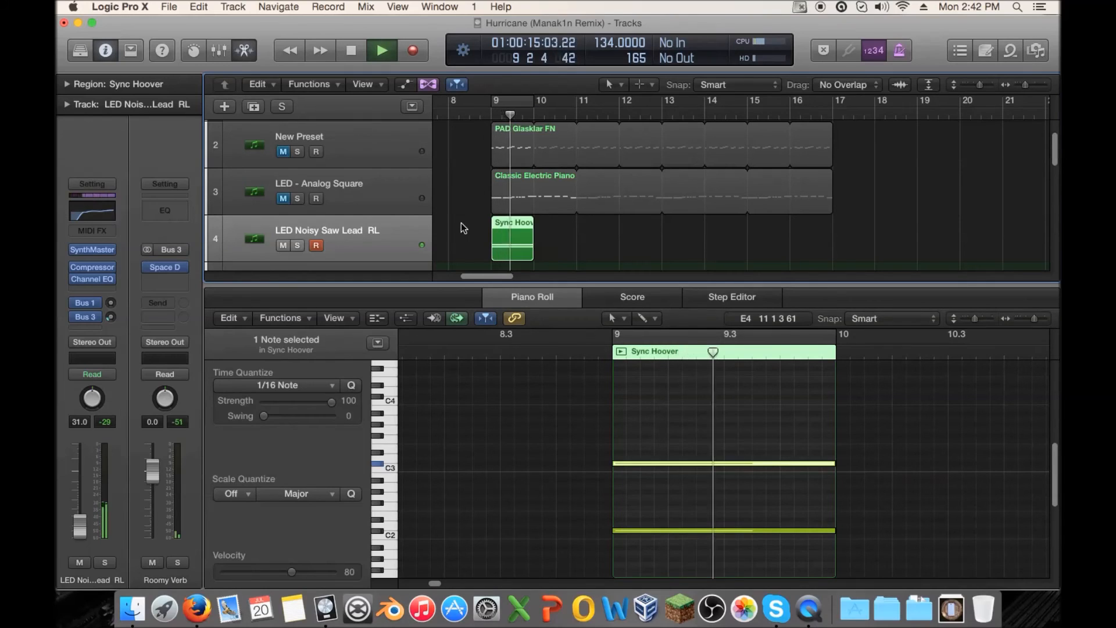
pyautogui.press('space')
# - Loop the Sync Hoover region from bar 10 to bar 17 and play the arrangement from just before bar 9
pyautogui.moveTo(535, 222); pyautogui.dragTo(833, 244)
pyautogui.click(486, 114)
pyautogui.press('space')
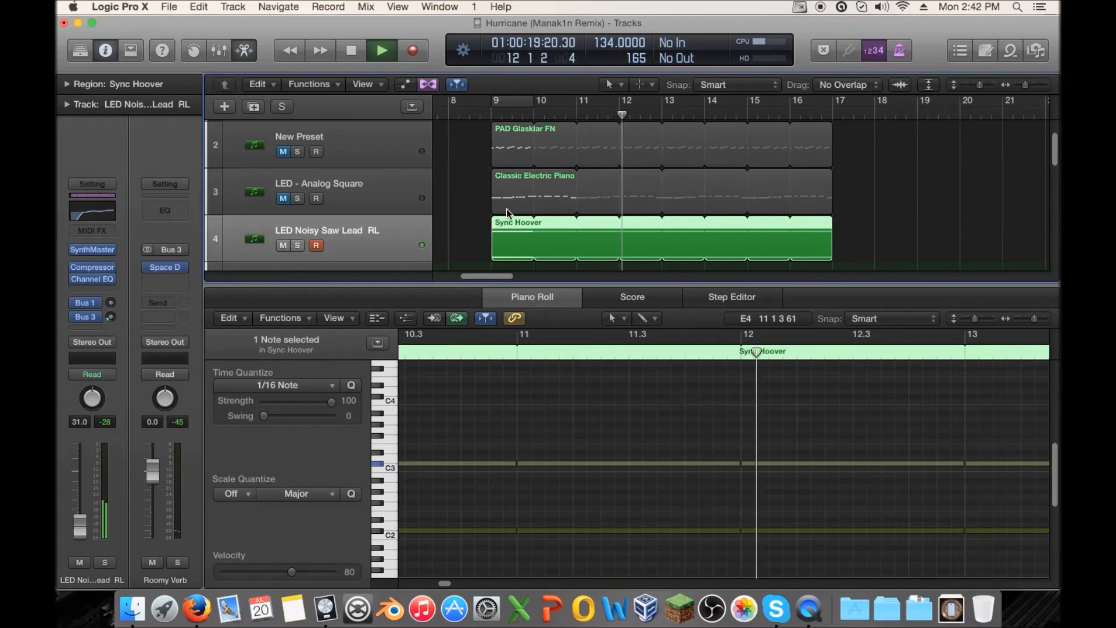
# - Solo the LED Noisy Saw Lead track, replay bar 9 and reopen its SynthMaster
pyautogui.click(297, 245)
pyautogui.press('space')
pyautogui.press('space')
pyautogui.press('space')
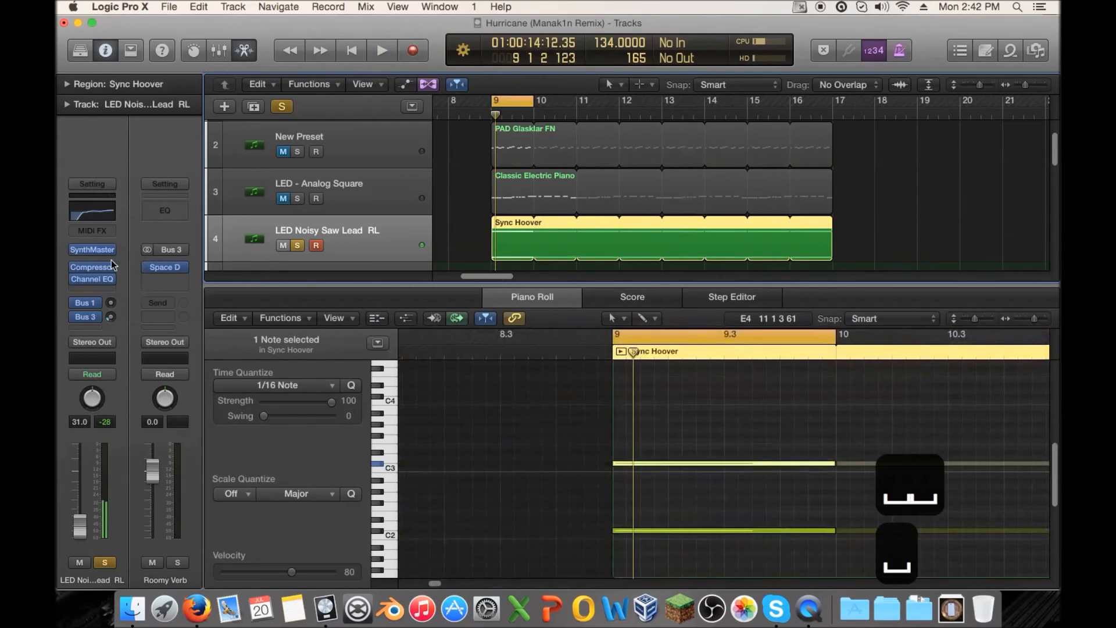
pyautogui.click(92, 250)
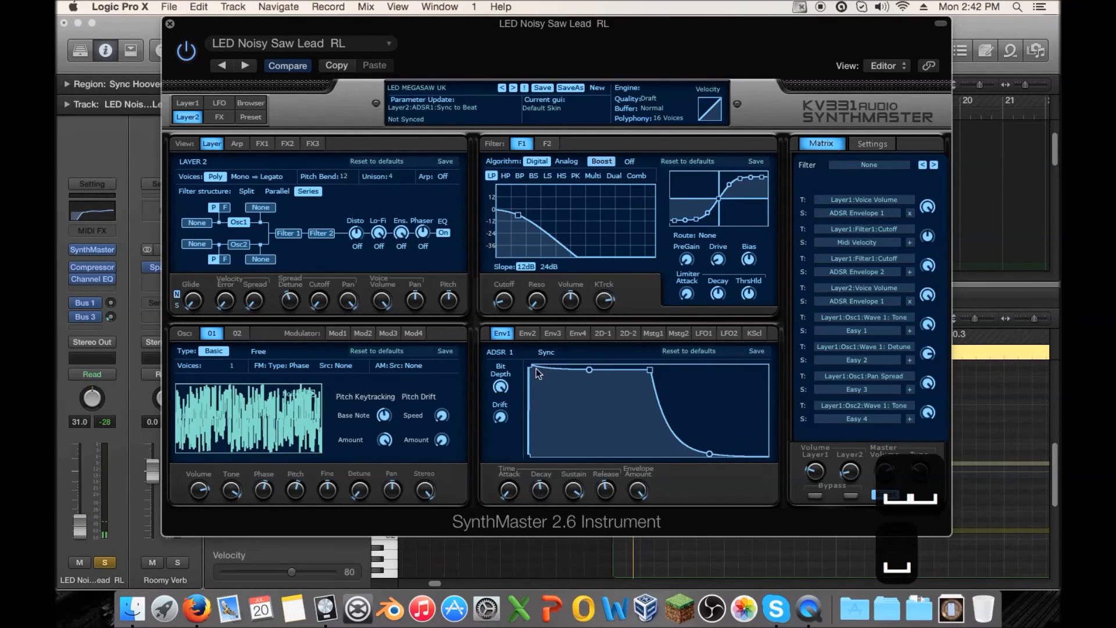
# - Set the decay of Layer 2's ADSR 1 to 7.6 sec and lower its sustain to the minimum
pyautogui.moveTo(546, 490); pyautogui.dragTo(574, 559)
pyautogui.moveTo(572, 492); pyautogui.dragTo(568, 562)
pyautogui.moveTo(565, 489); pyautogui.dragTo(573, 425)
pyautogui.press('space')
pyautogui.moveTo(551, 484); pyautogui.dragTo(547, 411)
pyautogui.press('space')
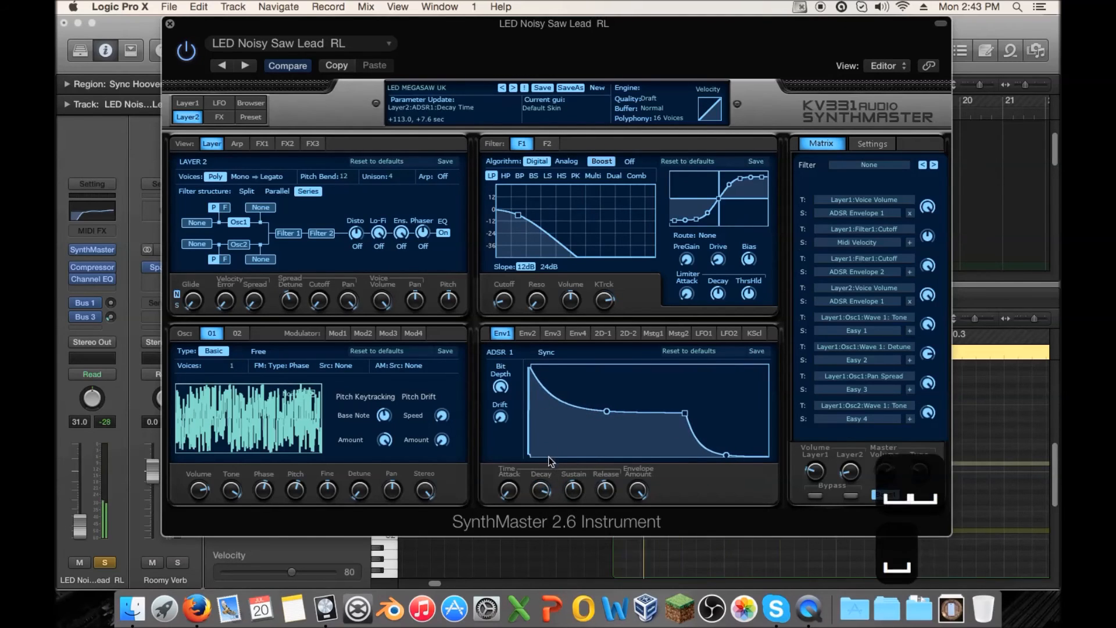
pyautogui.moveTo(562, 476); pyautogui.dragTo(582, 527)
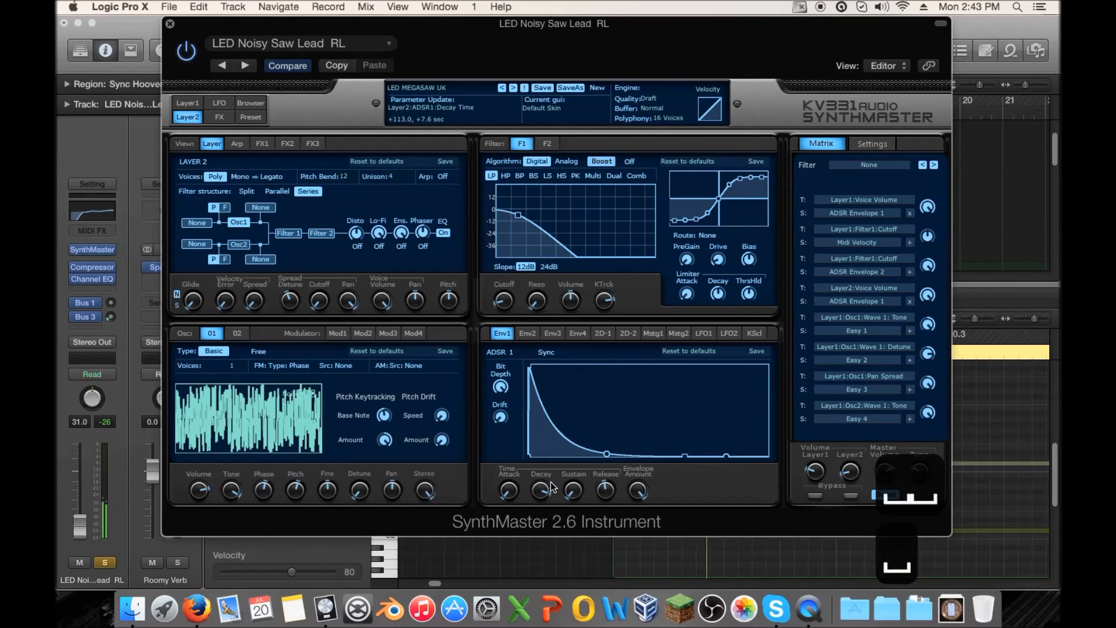
# - Compare the sound with Layer 2 bypassed and raise its ADSR 1 decay to 14.6 sec
pyautogui.click(850, 495)
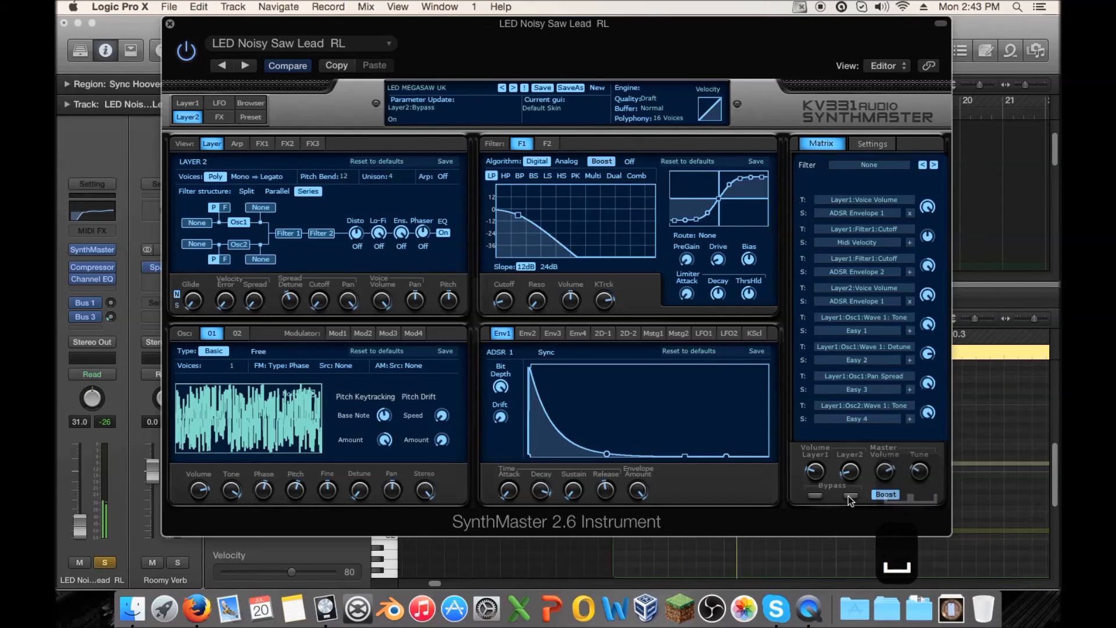
pyautogui.moveTo(543, 494); pyautogui.dragTo(541, 481)
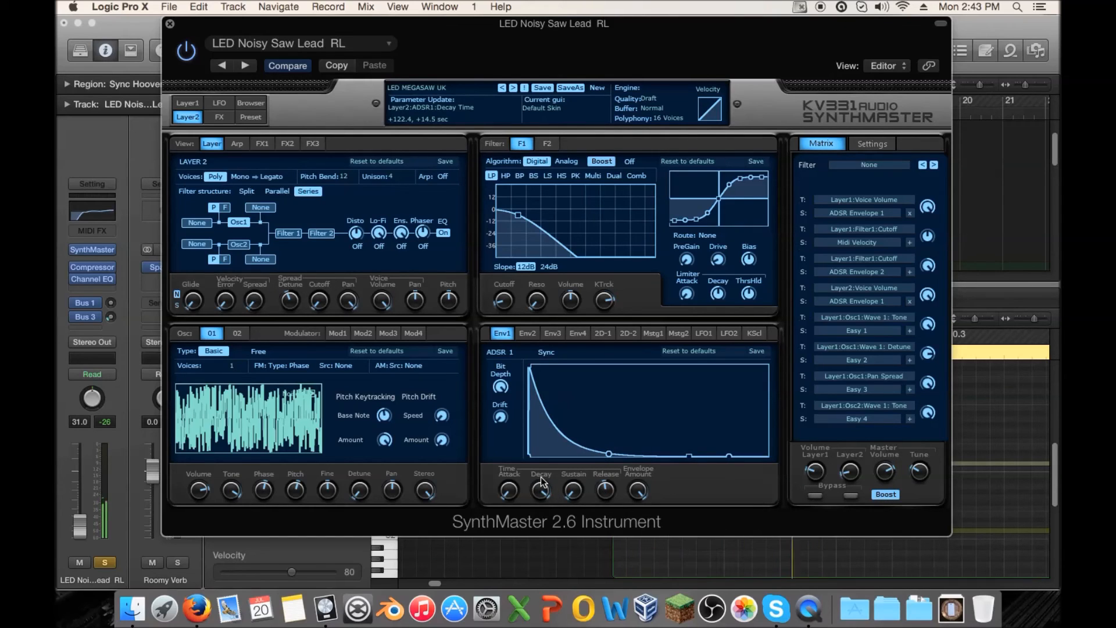
pyautogui.press('space')
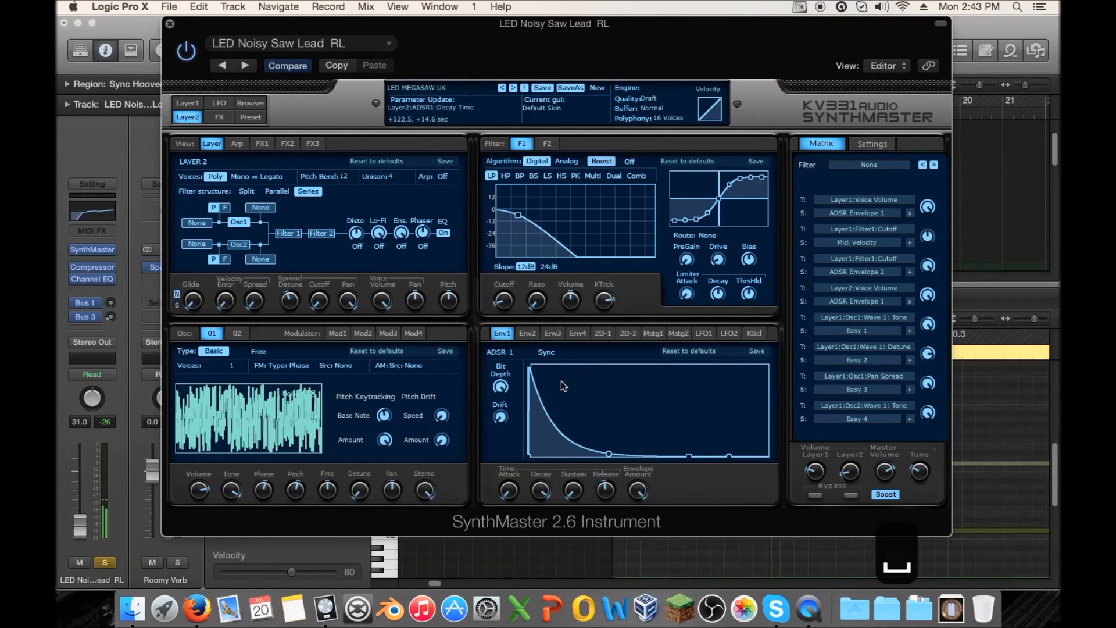
# - Match Layer 1's ADSR 1 to Layer 2's envelope, lowering its sustain to near minimum and setting its decay to 14.9 sec
pyautogui.click(186, 102)
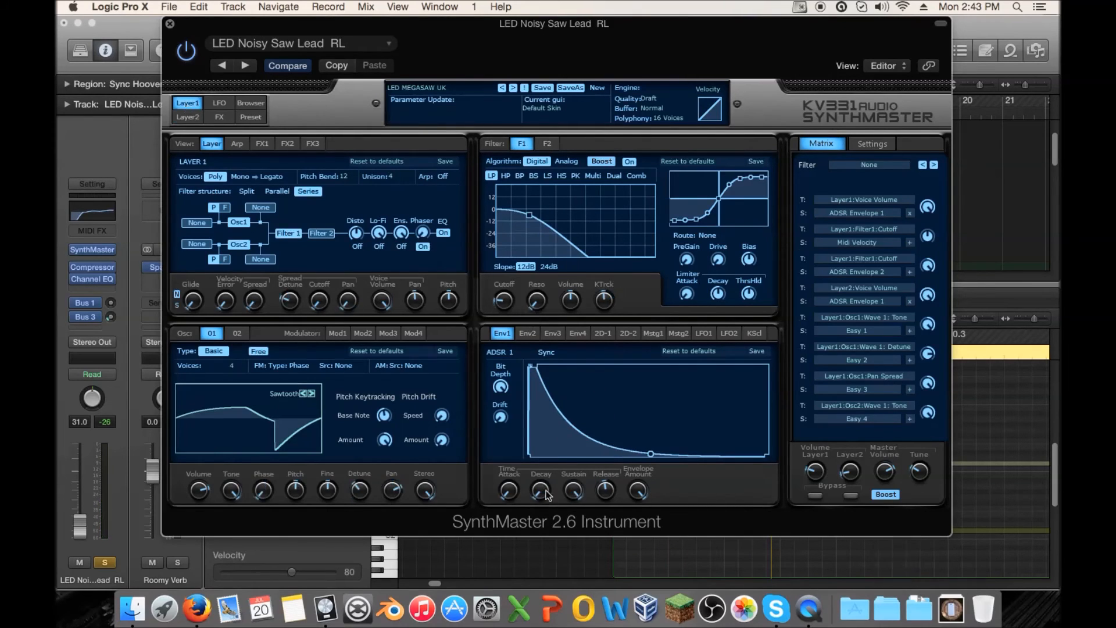
pyautogui.moveTo(557, 556); pyautogui.dragTo(551, 604)
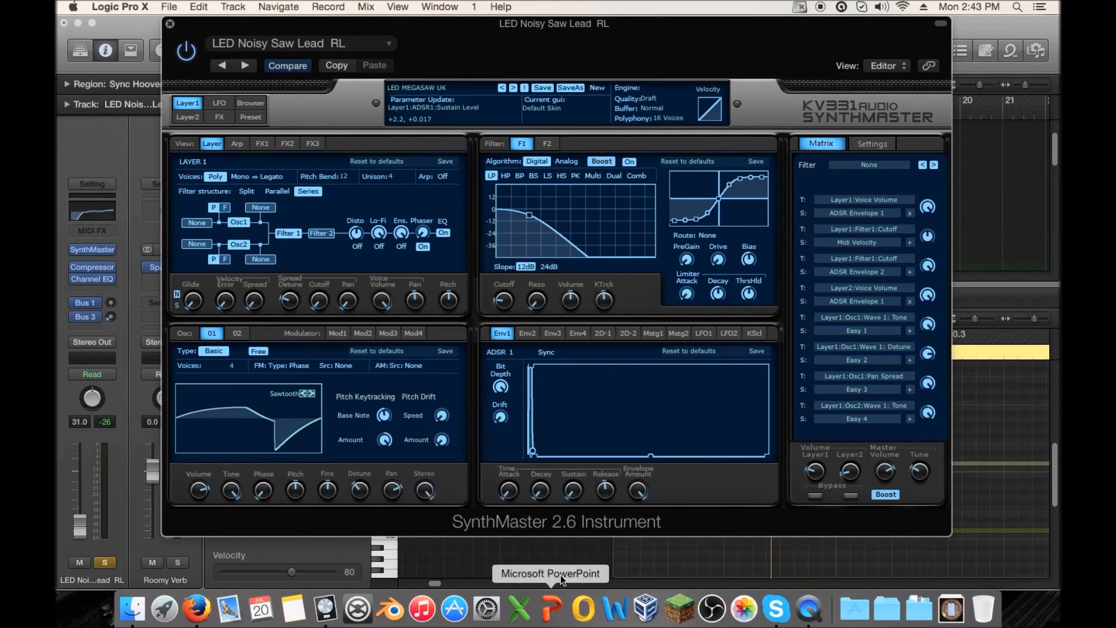
pyautogui.moveTo(540, 491); pyautogui.dragTo(542, 315)
pyautogui.click(187, 117)
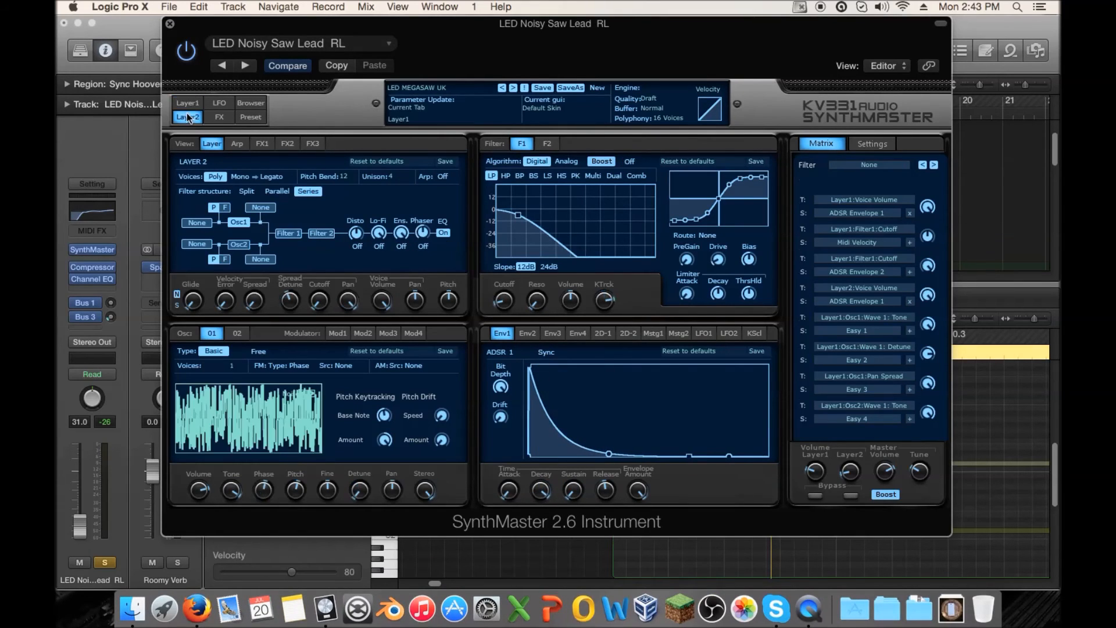
pyautogui.click(541, 491)
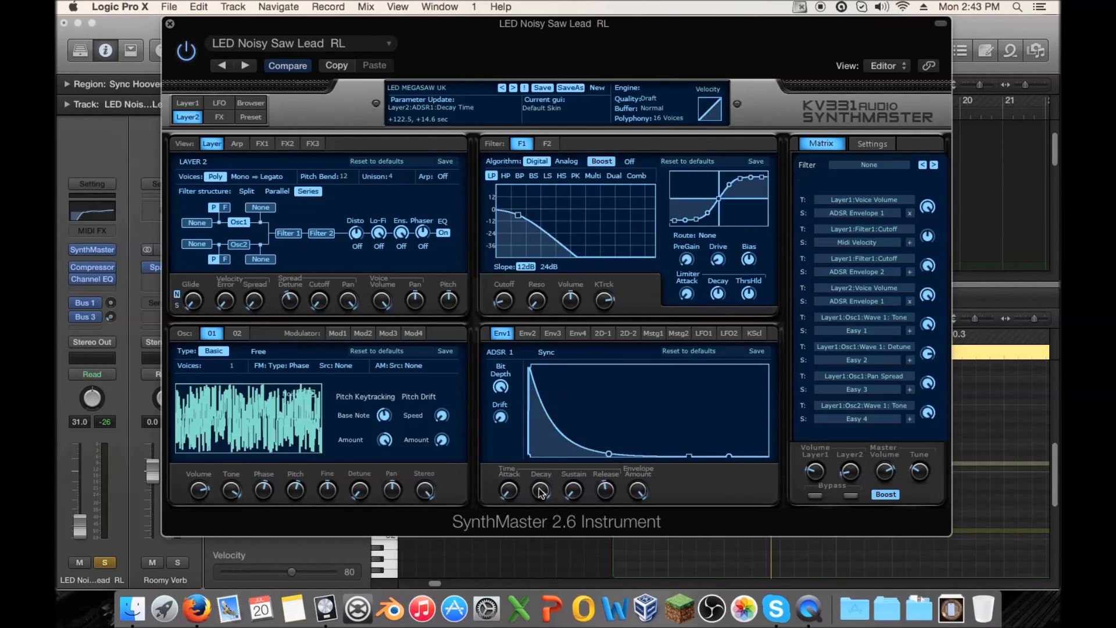
pyautogui.moveTo(542, 495)
pyautogui.click(187, 103)
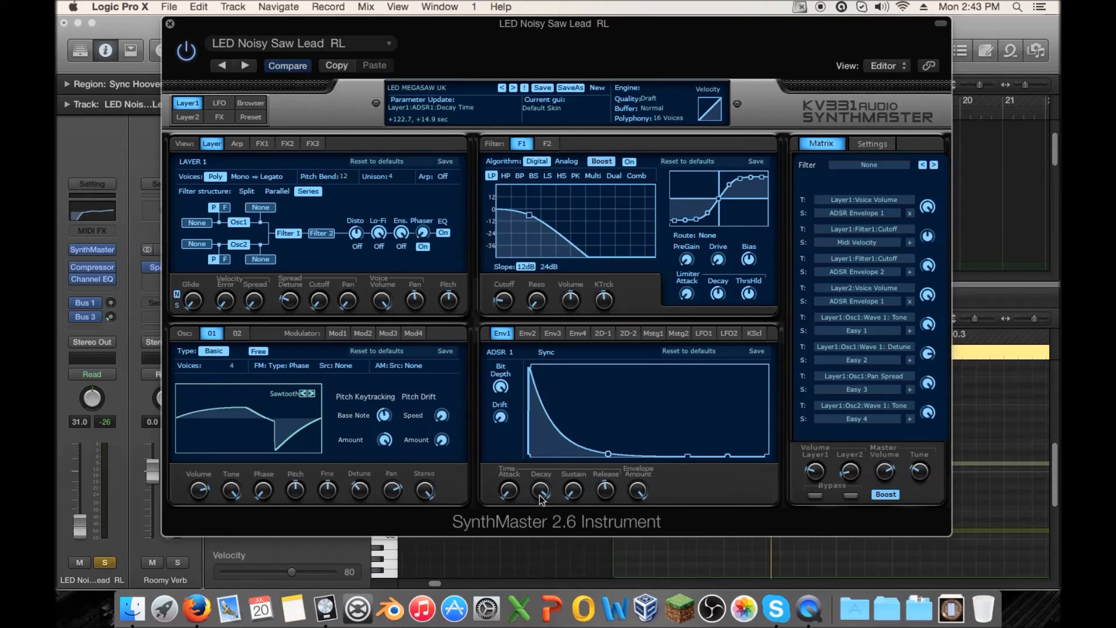
# - Play the arrangement with SynthMaster closed and turn off the cycle range over bar 9
pyautogui.press('space')
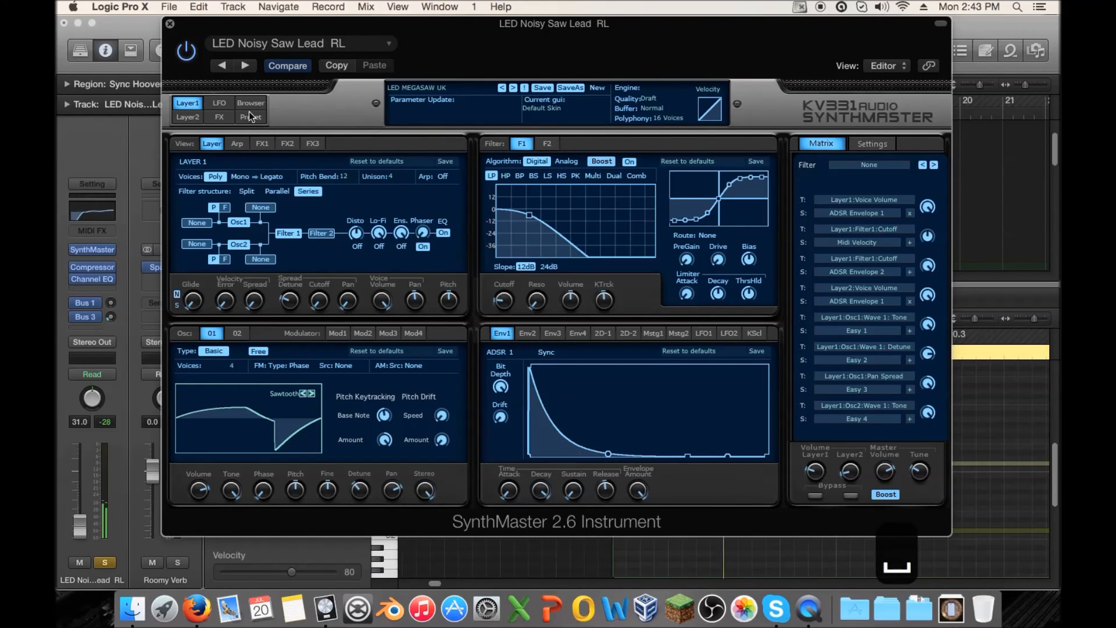
pyautogui.click(169, 26)
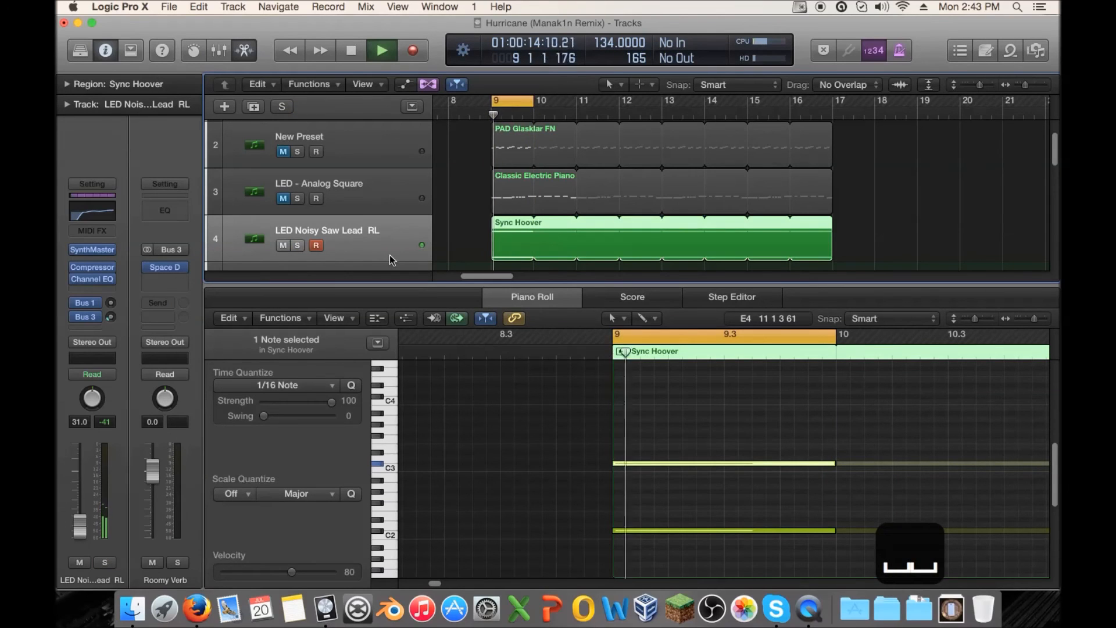
pyautogui.click(513, 102)
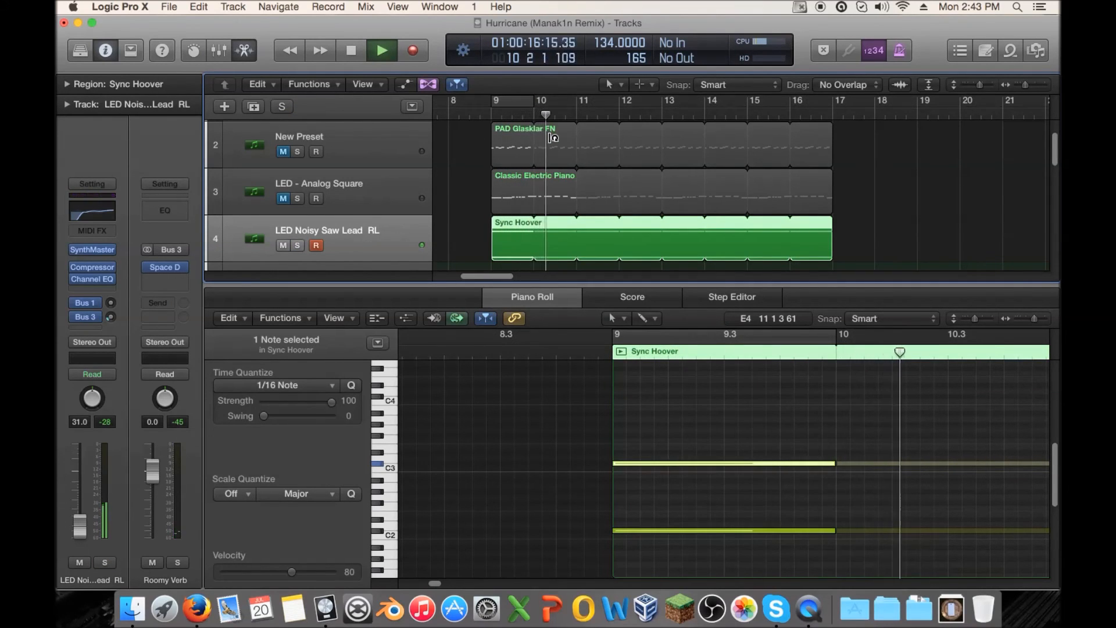
pyautogui.press('space')
pyautogui.press('space')
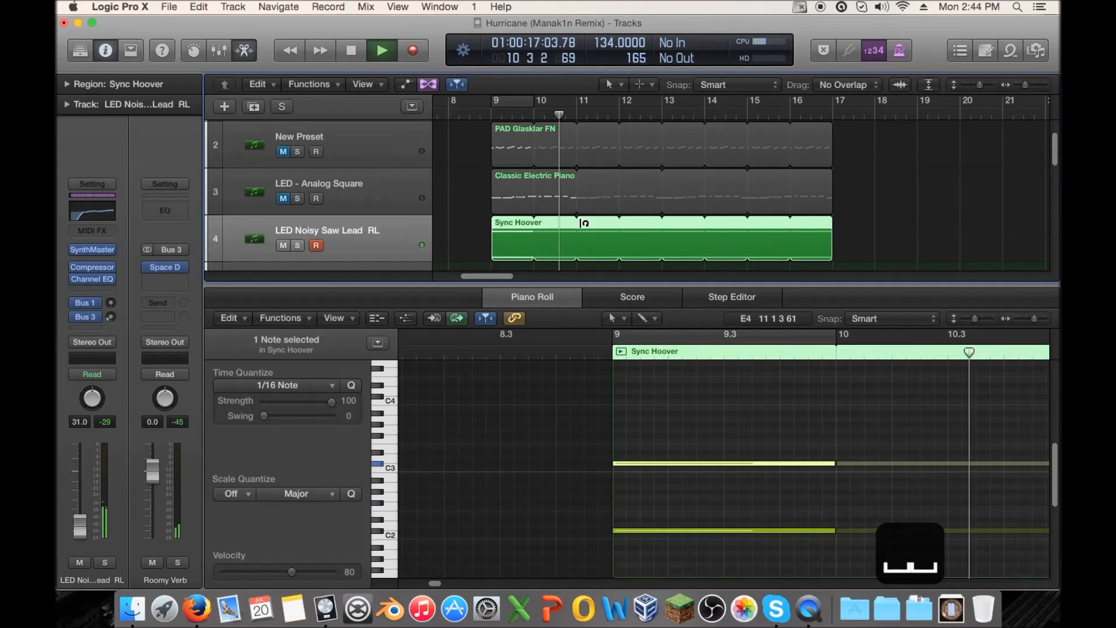
# - In the lead's Channel EQ, compare with the high shelf bypassed and set the 750 Hz band to 4600 Hz, +3.5 dB, Q 0.79
pyautogui.click(76, 280)
pyautogui.click(77, 280)
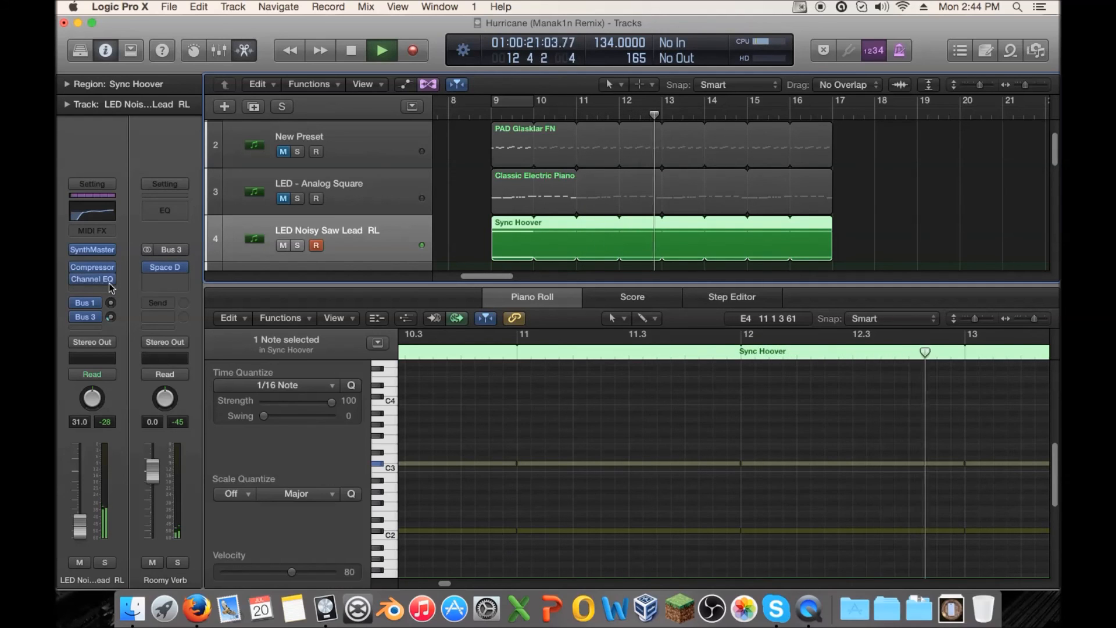
pyautogui.click(94, 250)
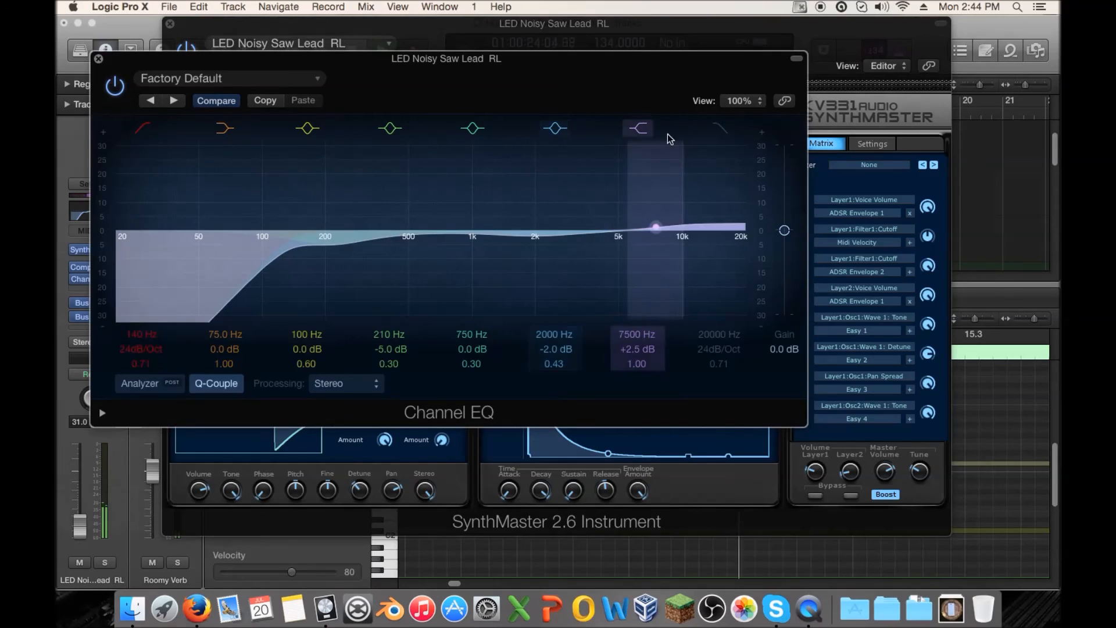
pyautogui.click(643, 128)
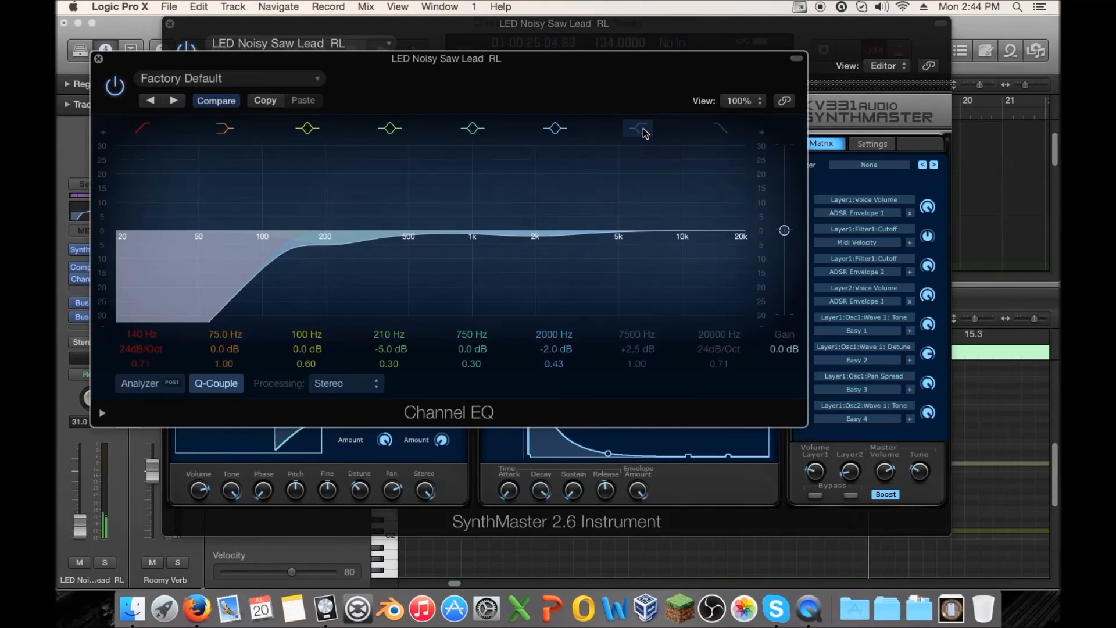
pyautogui.click(643, 128)
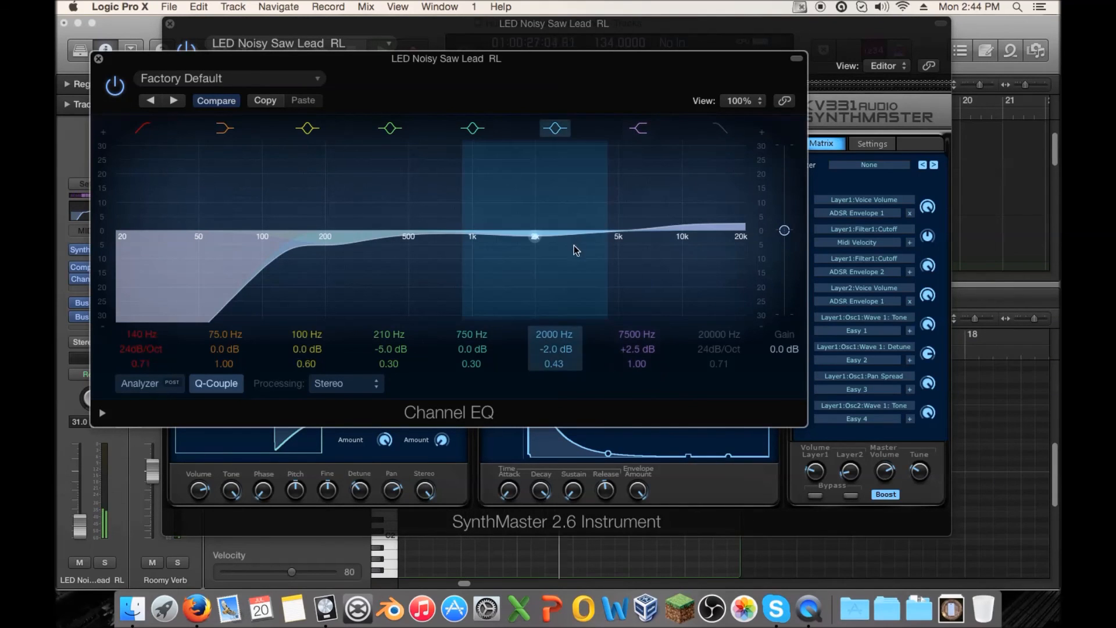
pyautogui.moveTo(470, 254); pyautogui.dragTo(648, 240)
pyautogui.moveTo(527, 239); pyautogui.dragTo(538, 239)
pyautogui.click(98, 59)
pyautogui.click(170, 23)
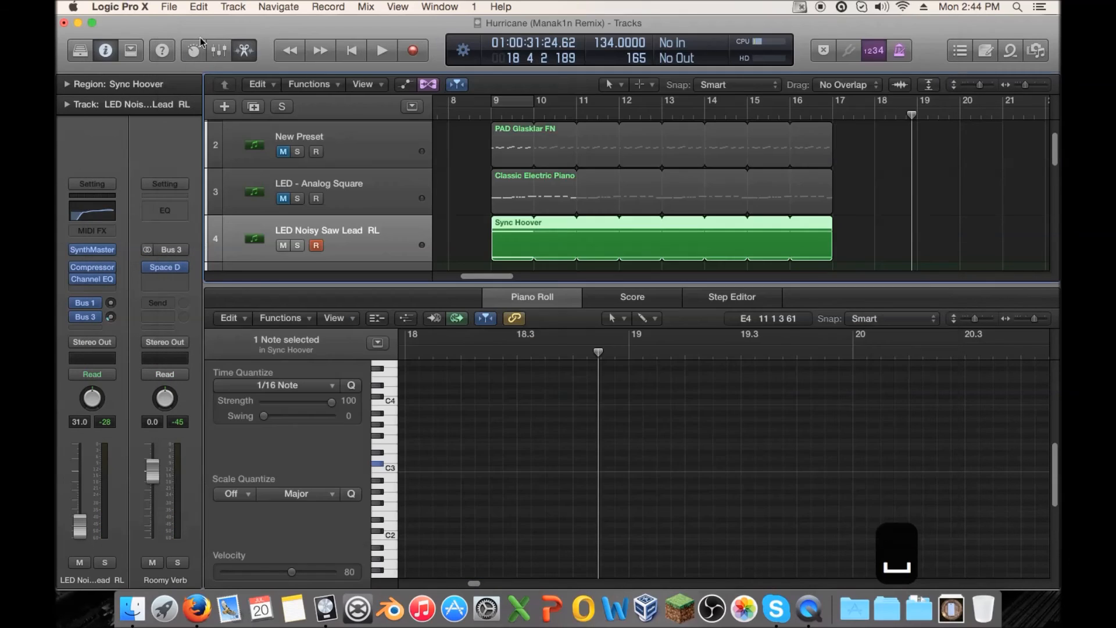
# - Replay from bar 9, turn off SynthMaster's Boost at master volume 47.2, and raise the lead track's fader to -17.6 dB
pyautogui.doubleClick(478, 108)
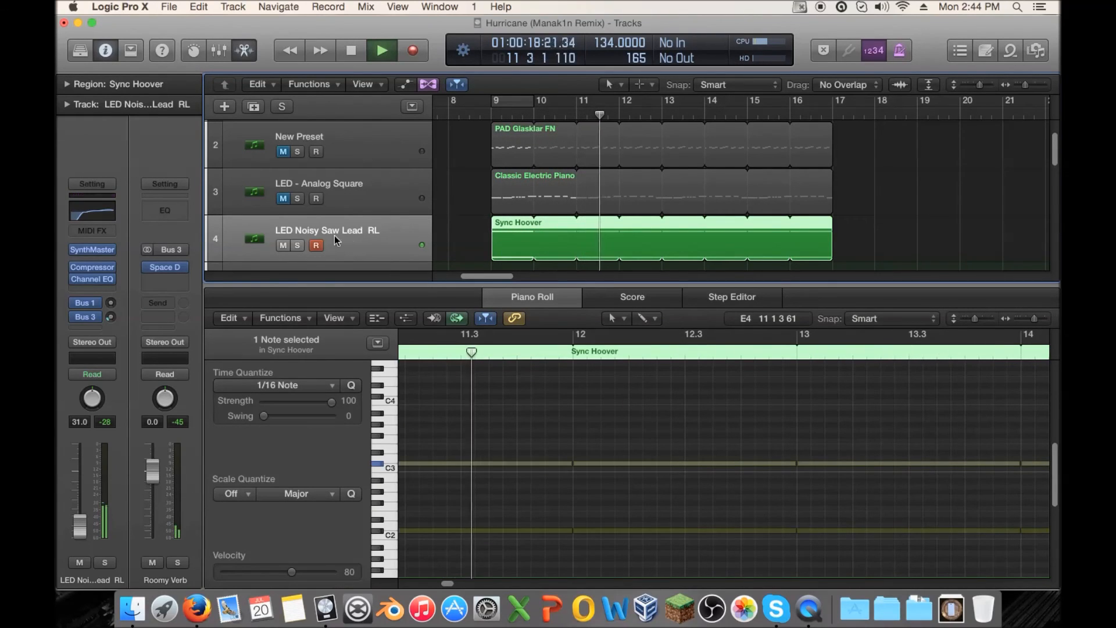
pyautogui.click(93, 250)
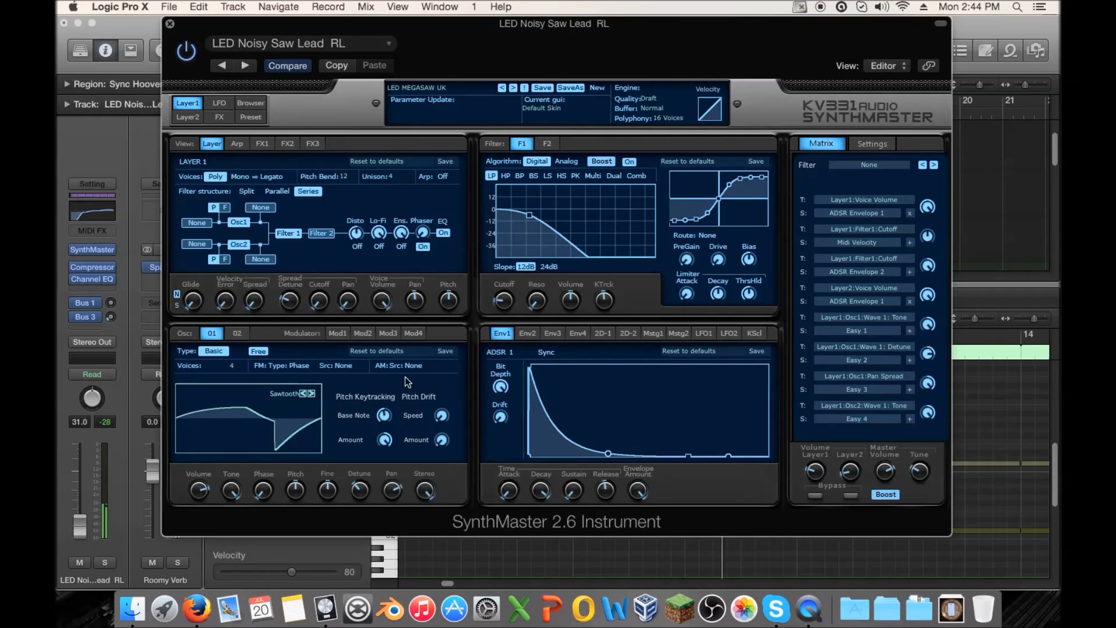
pyautogui.click(886, 494)
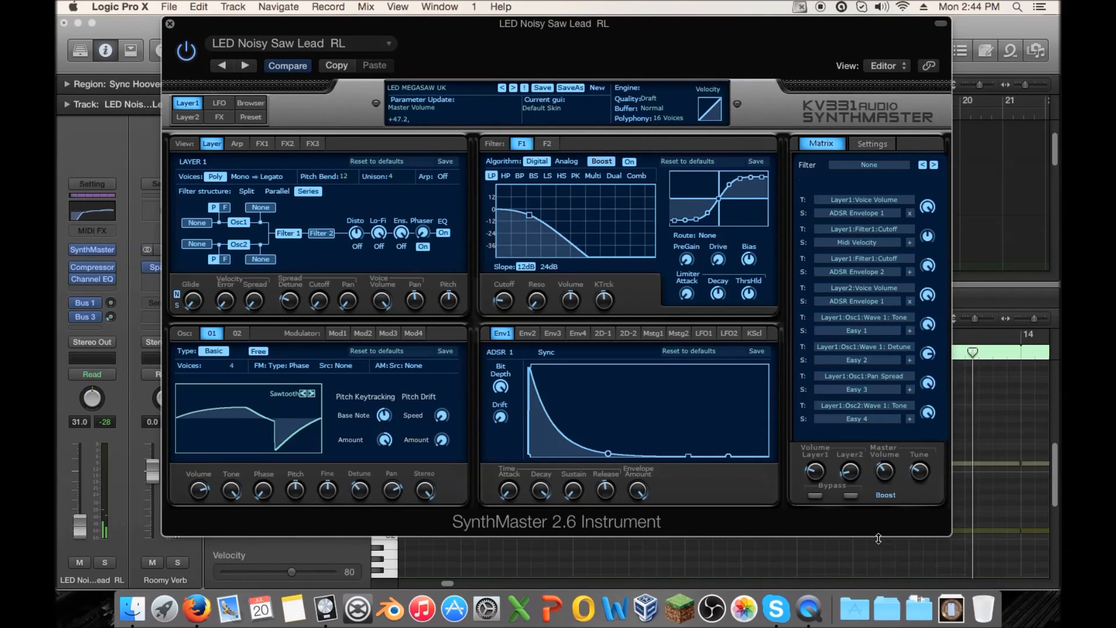
pyautogui.moveTo(74, 513); pyautogui.dragTo(79, 504)
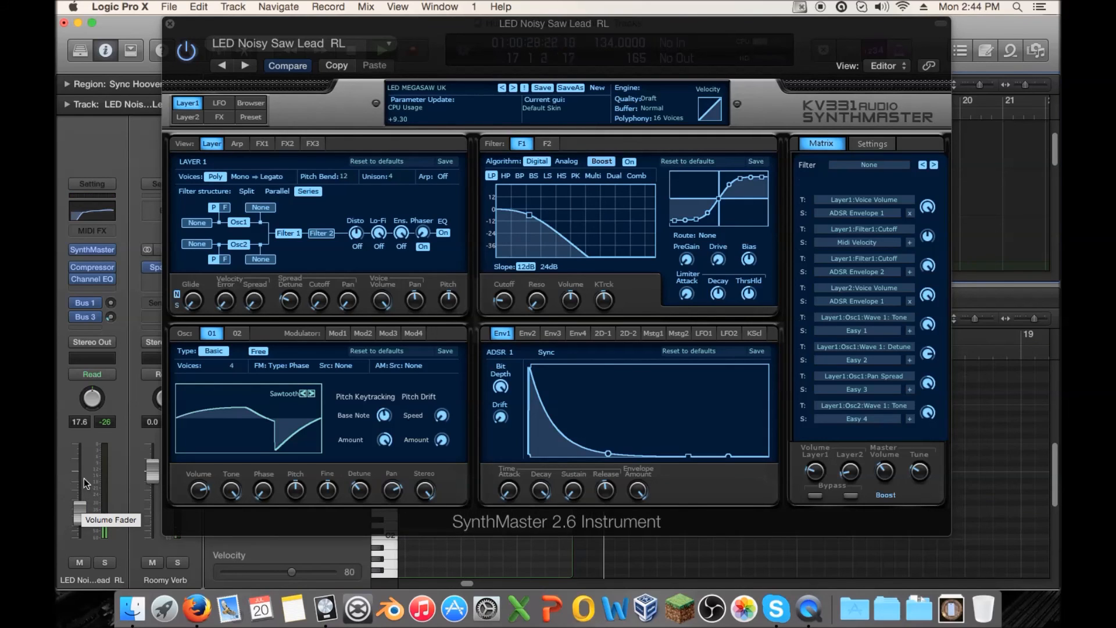
pyautogui.press('space')
pyautogui.click(170, 23)
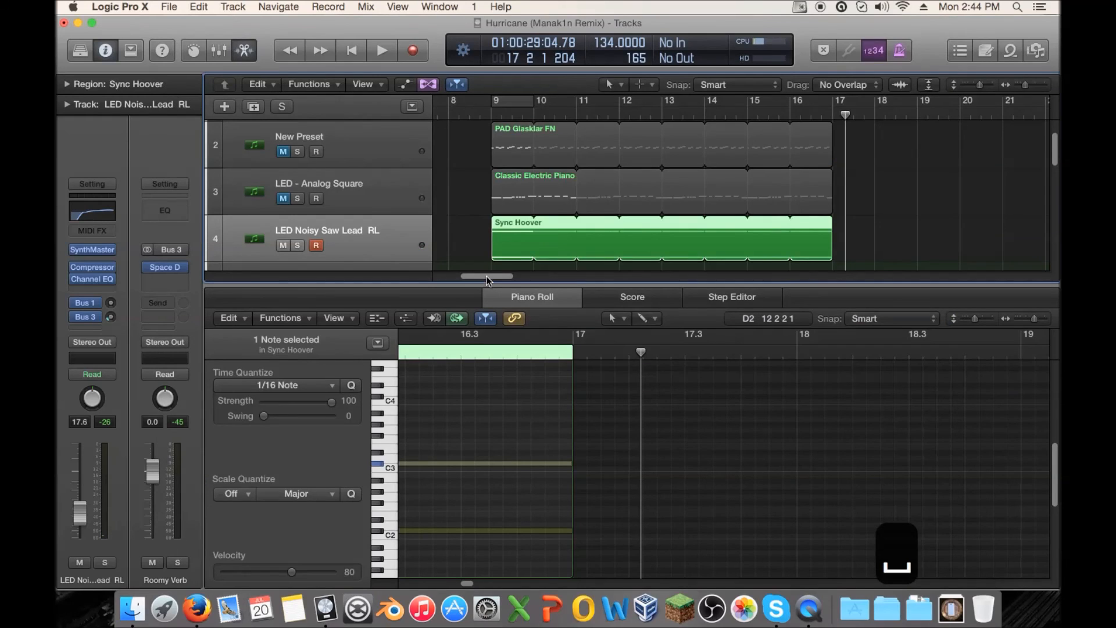
# - Play from bar 9 with the LED - Analog Square track unmuted, mute it again and replay the passage for comparison
pyautogui.hscroll(-3, 487, 281)
pyautogui.click(549, 107)
pyautogui.press('space')
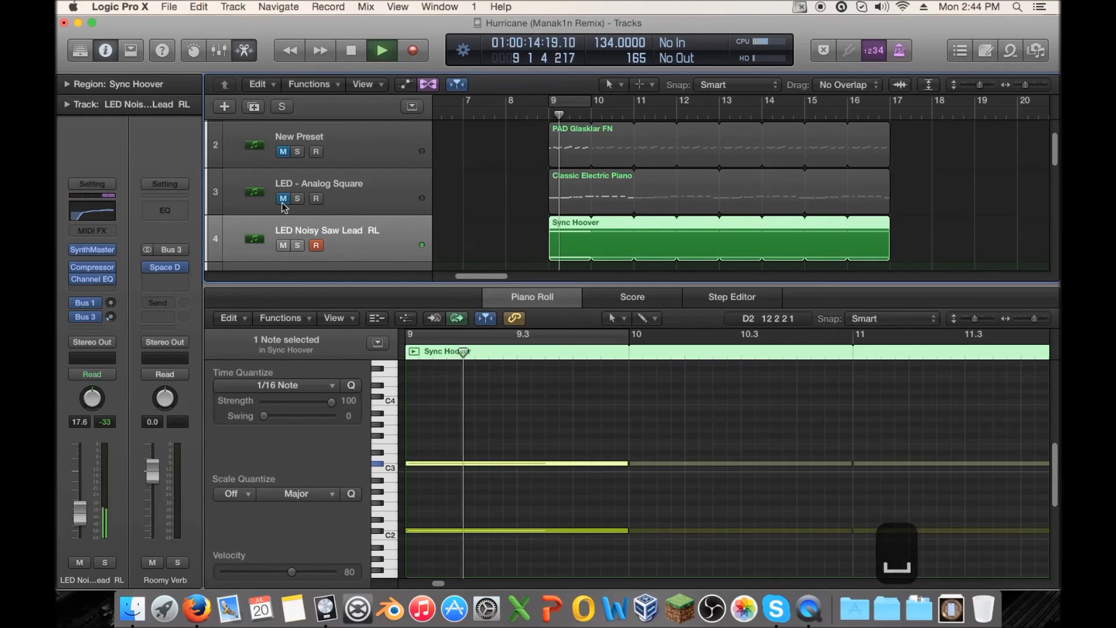
pyautogui.click(283, 200)
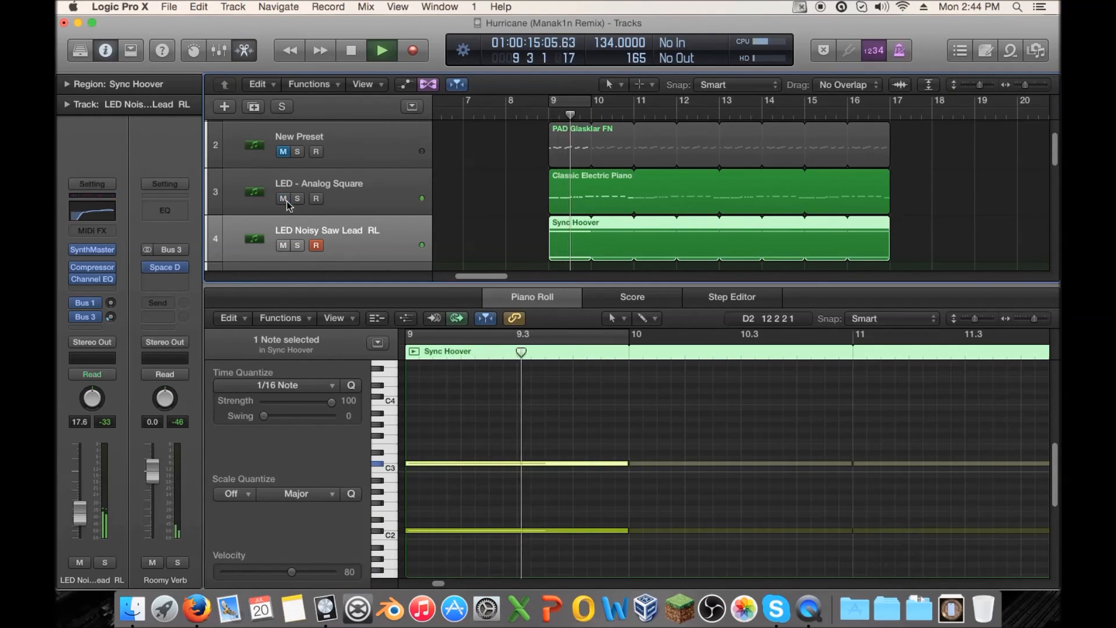
pyautogui.click(359, 193)
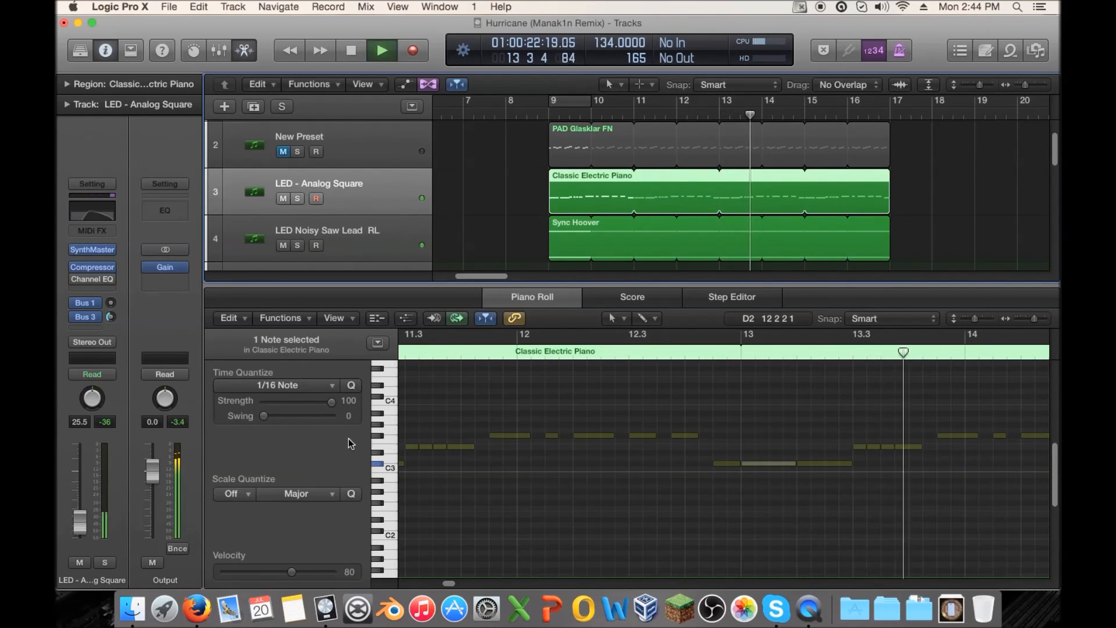
pyautogui.press('space')
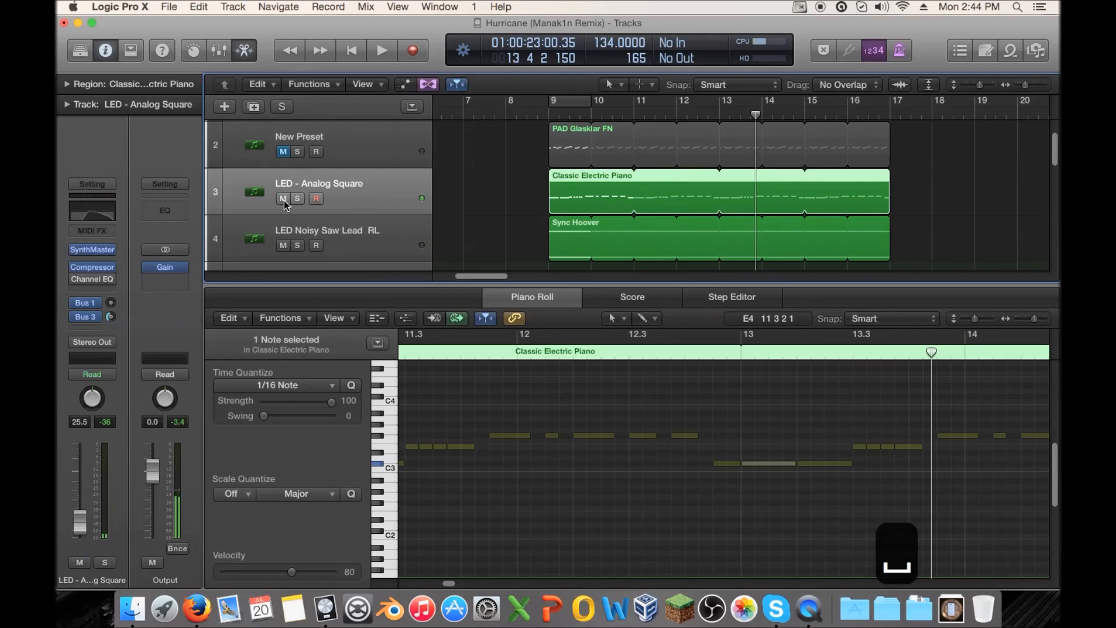
pyautogui.click(283, 198)
pyautogui.click(543, 109)
pyautogui.press('space')
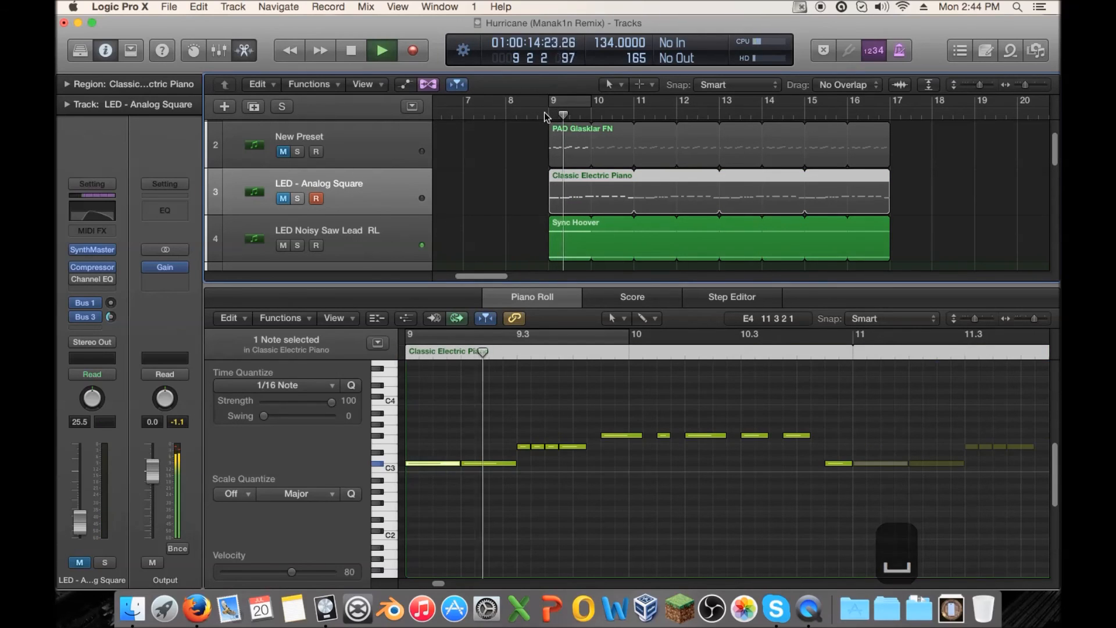
# - Solo the LED Noisy Saw Lead track, try a -4.5 dB Channel EQ band at 275 Hz with Q 0.17, and bypass that band
pyautogui.click(298, 246)
pyautogui.press('space')
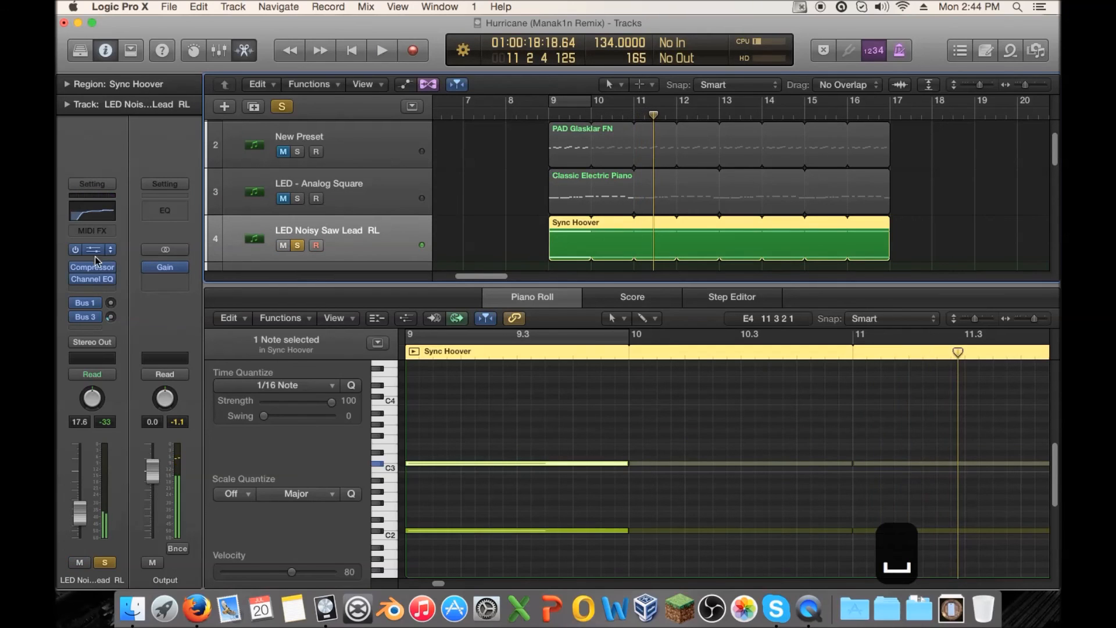
pyautogui.click(92, 279)
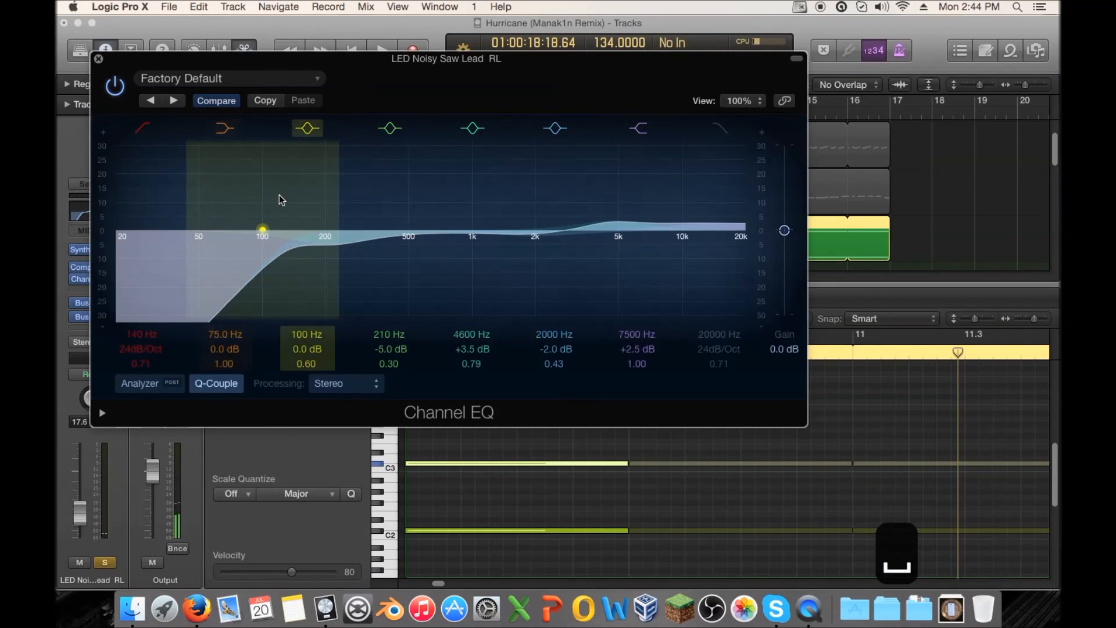
pyautogui.press('space')
pyautogui.moveTo(281, 194); pyautogui.dragTo(422, 148)
pyautogui.moveTo(355, 196); pyautogui.dragTo(340, 196)
pyautogui.moveTo(423, 225); pyautogui.dragTo(368, 297)
pyautogui.click(307, 128)
pyautogui.press('space')
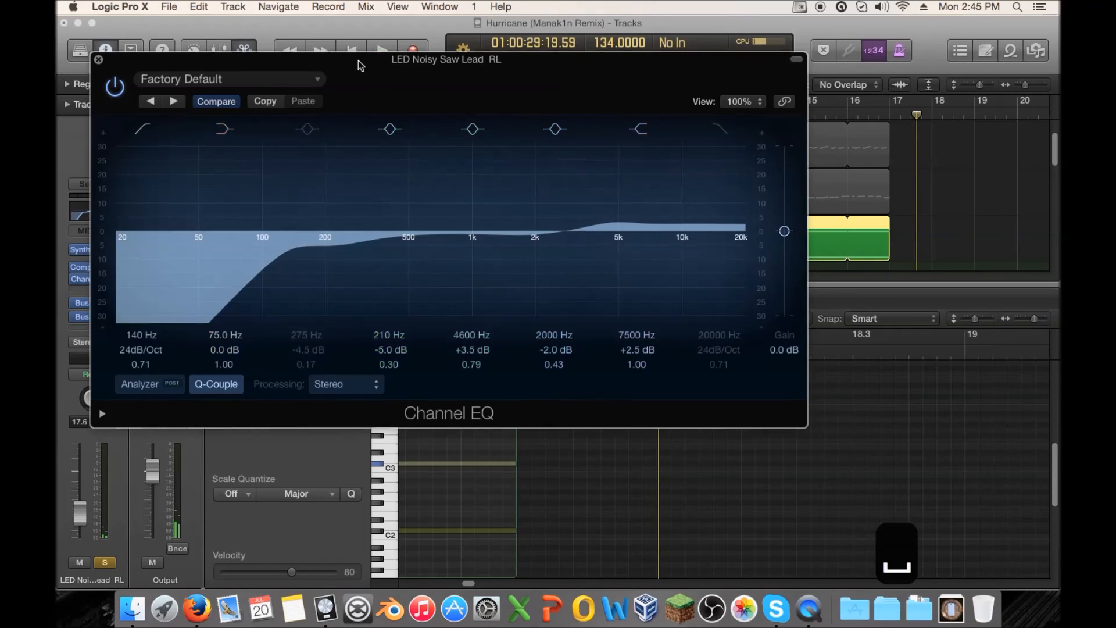
# - Replay from bar 9 and set the Channel EQ's 210 Hz band to 215 Hz, -4.5 dB, Q 0.17
pyautogui.moveTo(361, 65); pyautogui.dragTo(592, 119)
pyautogui.click(547, 115)
pyautogui.press('space')
pyautogui.moveTo(591, 352); pyautogui.dragTo(591, 319)
pyautogui.press('space')
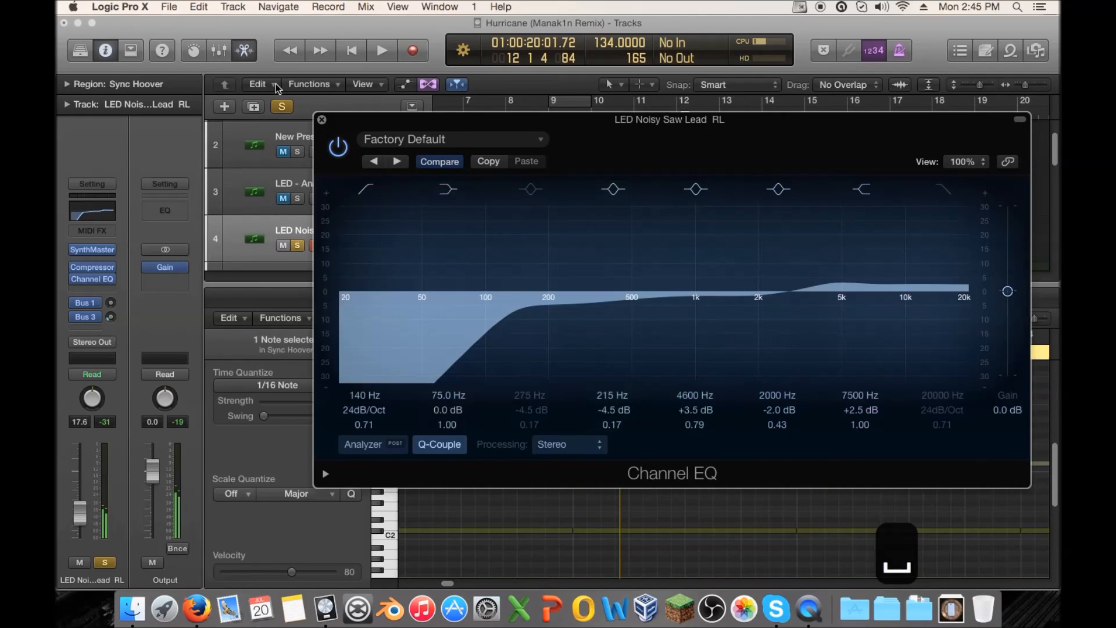
pyautogui.click(322, 120)
# - Lower Layer 2's volume in SynthMaster to 7.6 during playback and check the layer's bypass
pyautogui.click(96, 250)
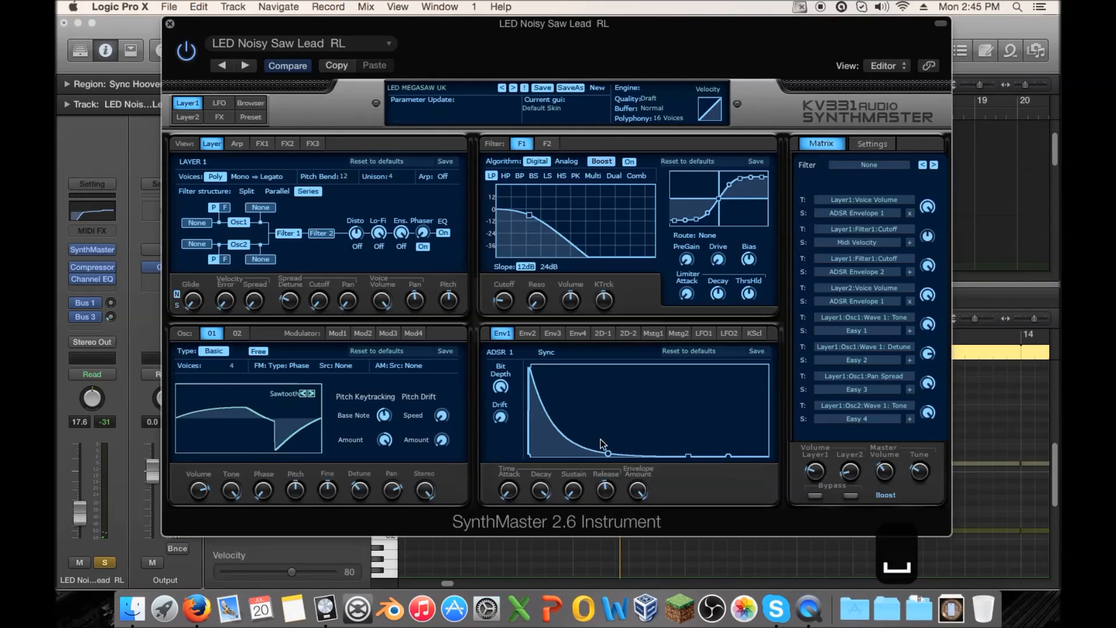
pyautogui.moveTo(847, 471); pyautogui.dragTo(847, 477)
pyautogui.press('space')
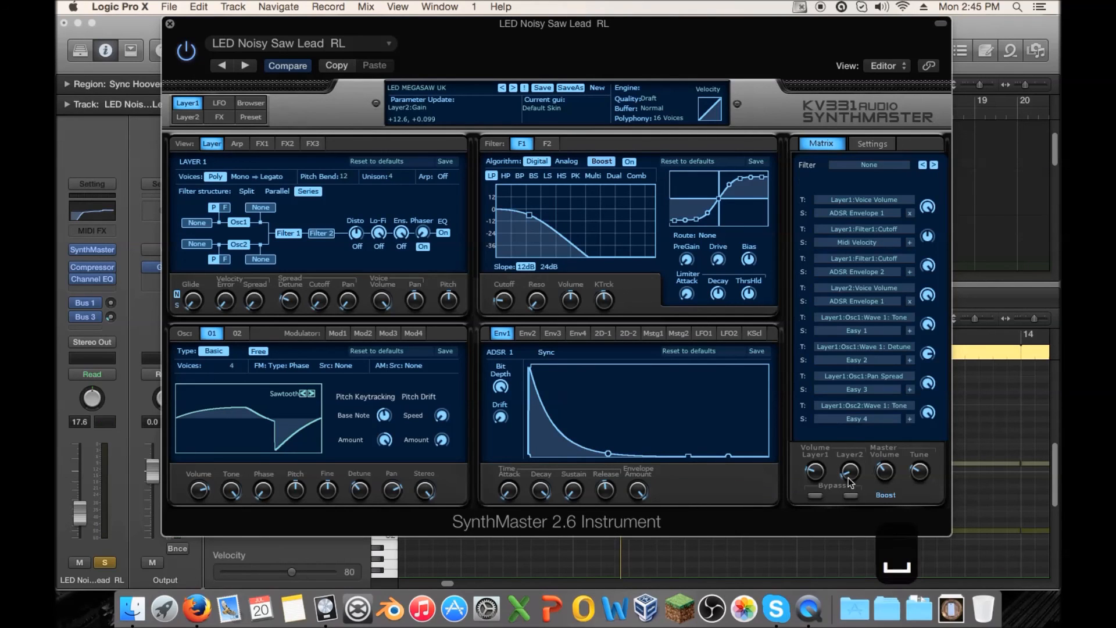
pyautogui.moveTo(493, 37); pyautogui.dragTo(399, 31)
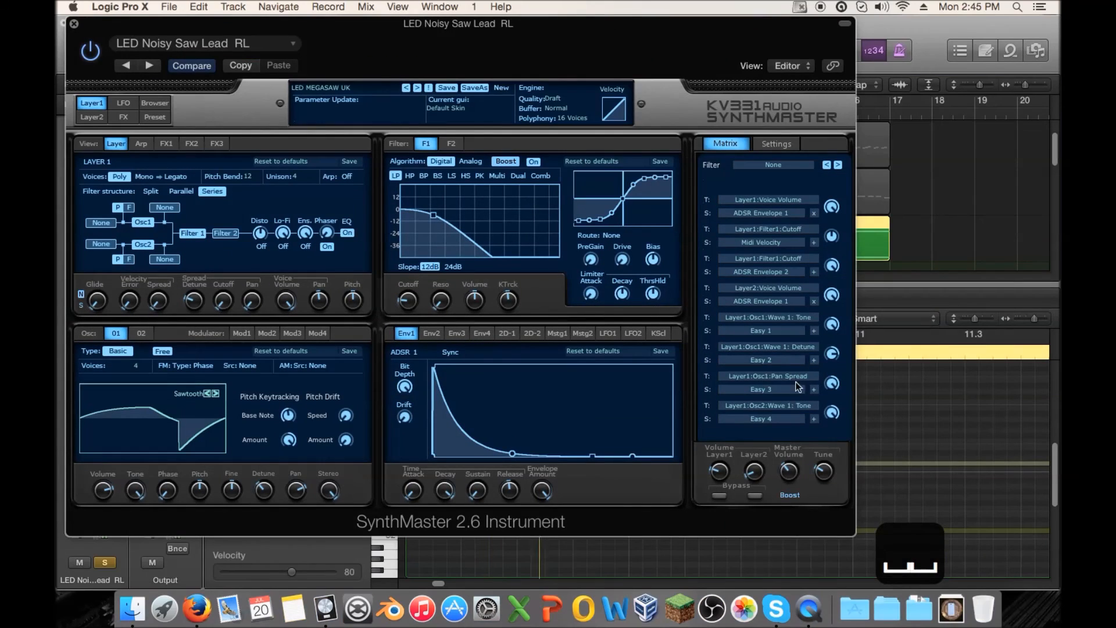
pyautogui.moveTo(758, 472); pyautogui.dragTo(754, 482)
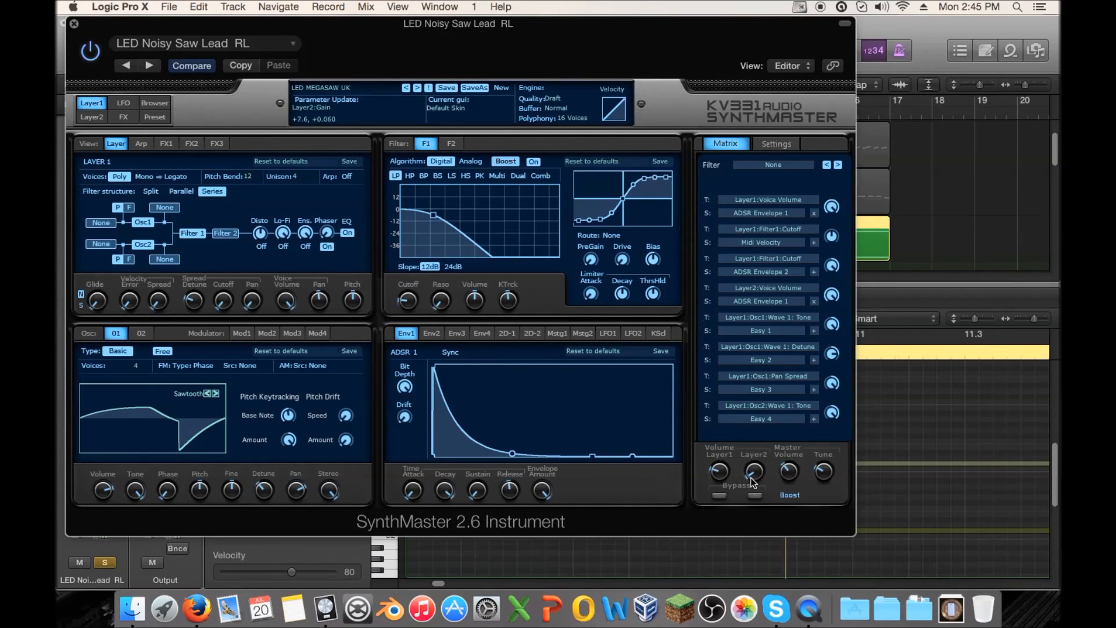
pyautogui.click(754, 496)
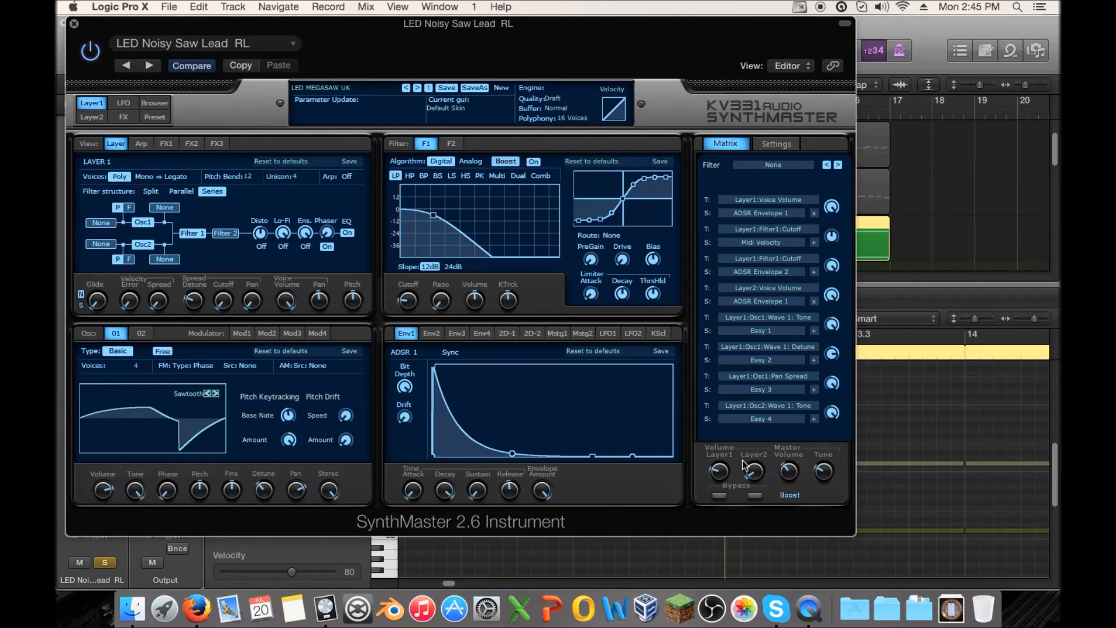
# - Show Layer 2's settings, check its distortion effect and close SynthMaster
pyautogui.click(125, 118)
pyautogui.click(93, 117)
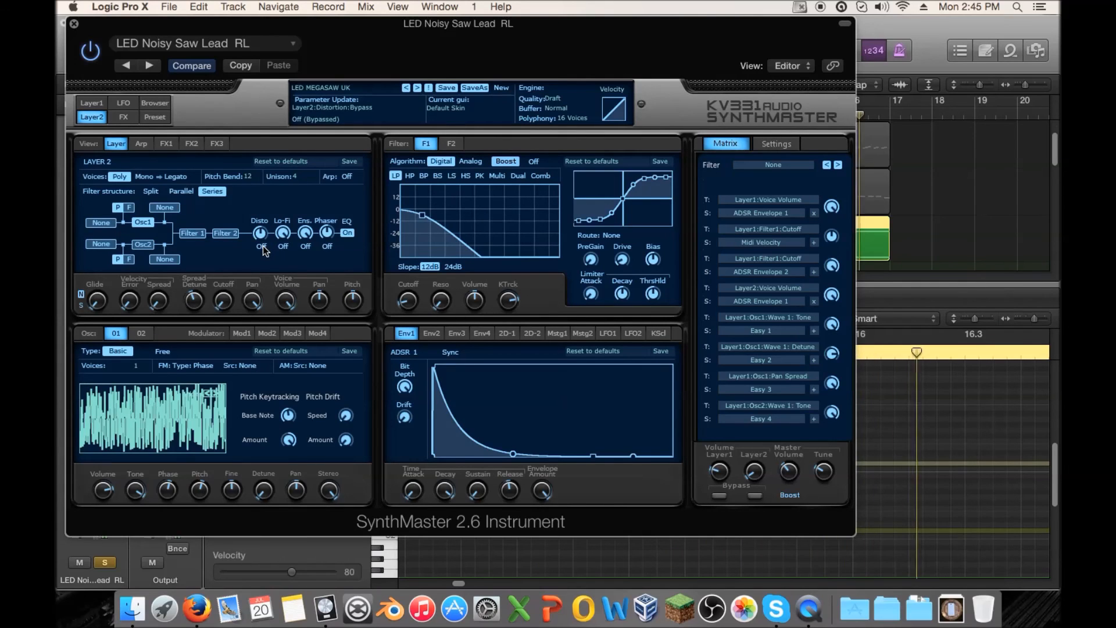
pyautogui.click(74, 24)
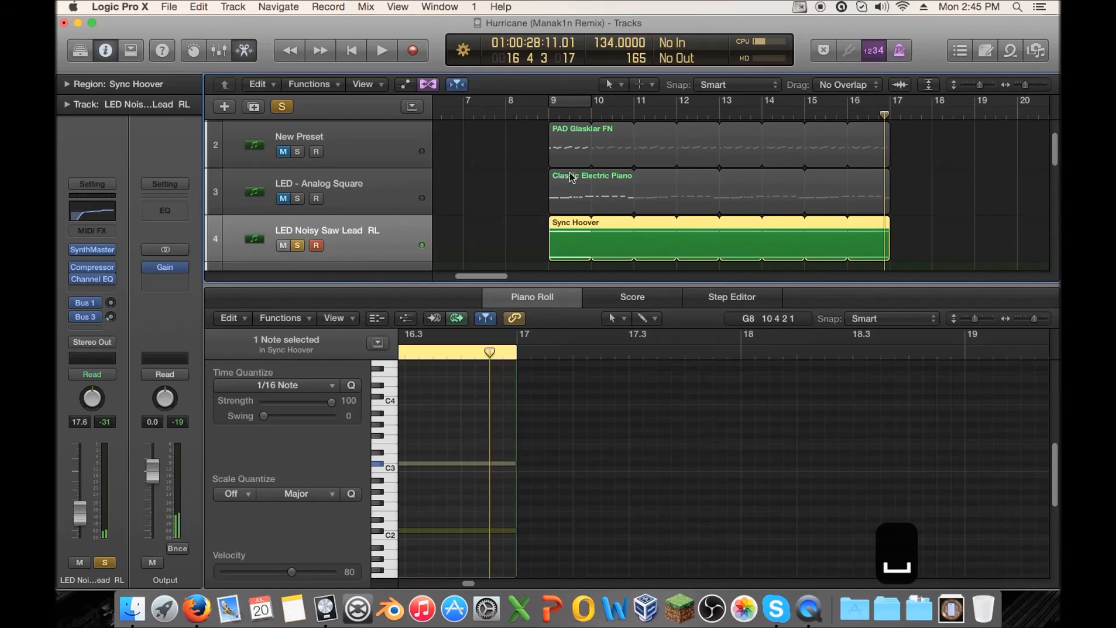
# - Unsolo the LED Noisy Saw Lead track, set its volume to -12.6 dB and compare the mix with it muted and unmuted
pyautogui.click(298, 245)
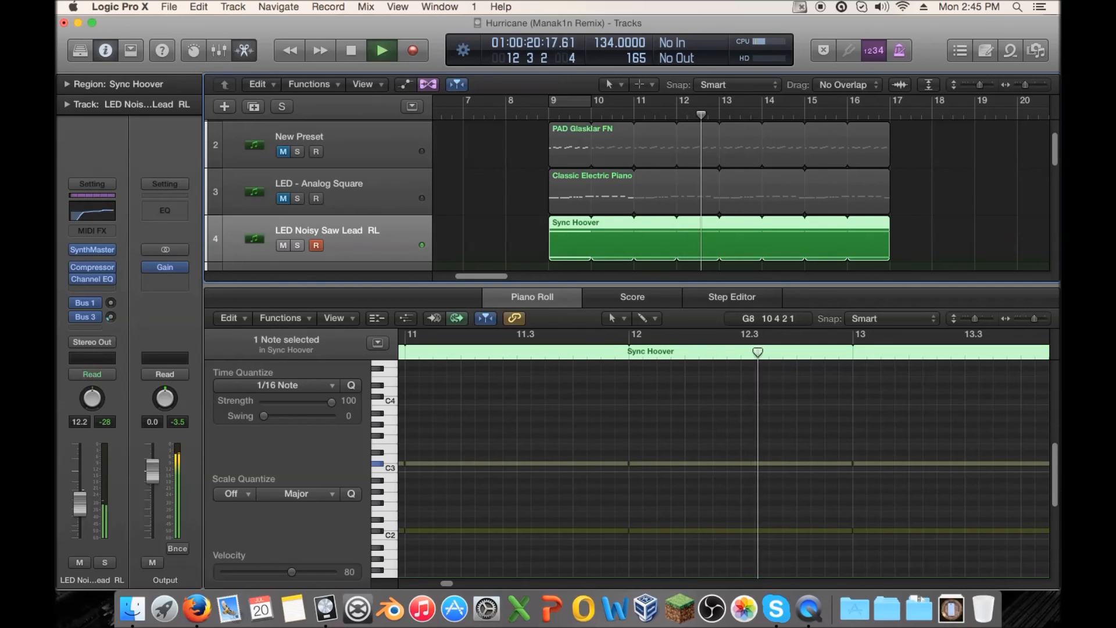
pyautogui.click(81, 563)
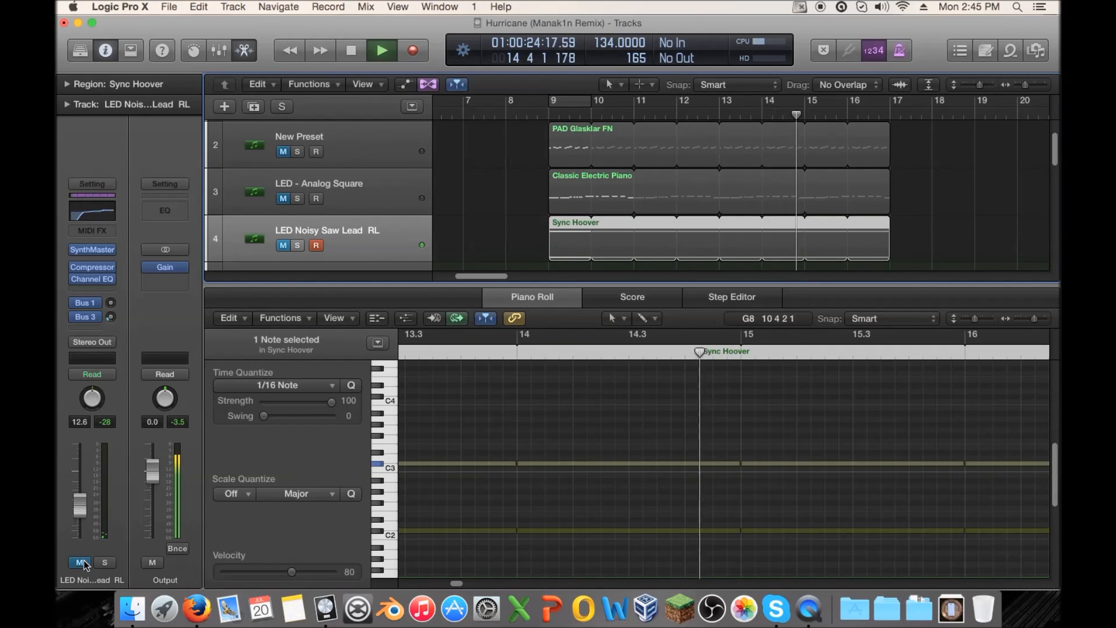
pyautogui.click(81, 562)
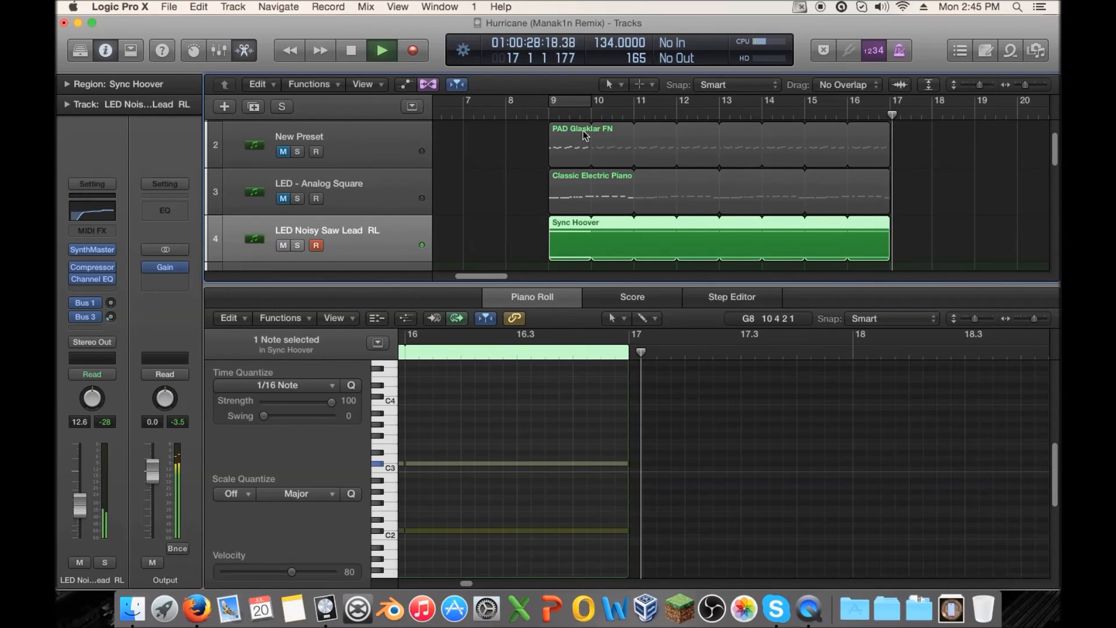
pyautogui.press('space')
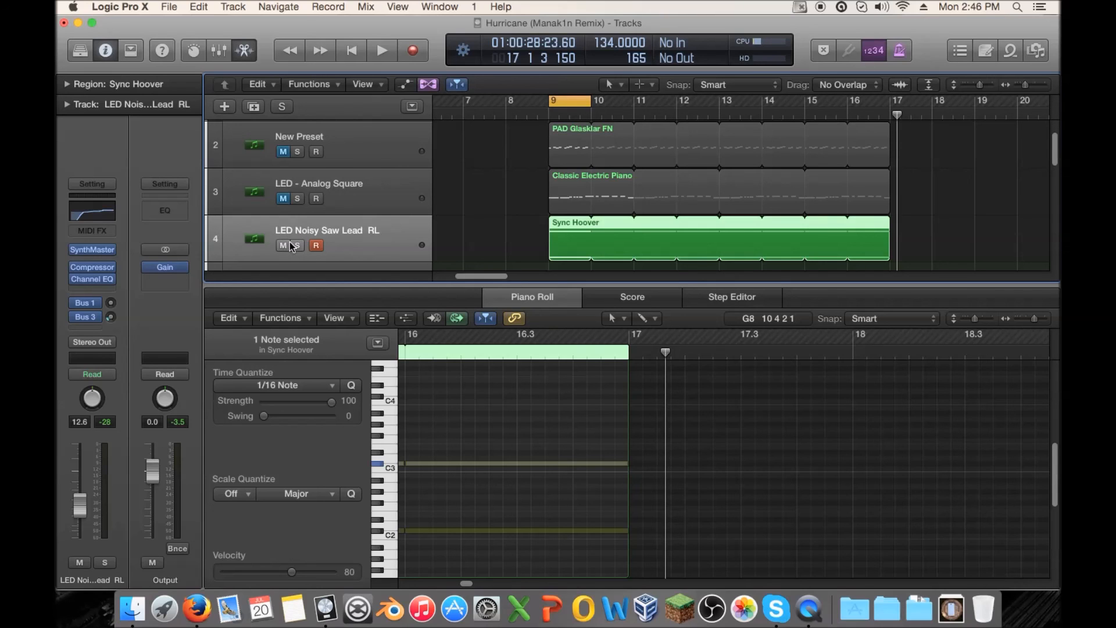
# - Hide the Piano Roll editor below the arrangement
pyautogui.scroll(-1, 519, 265)
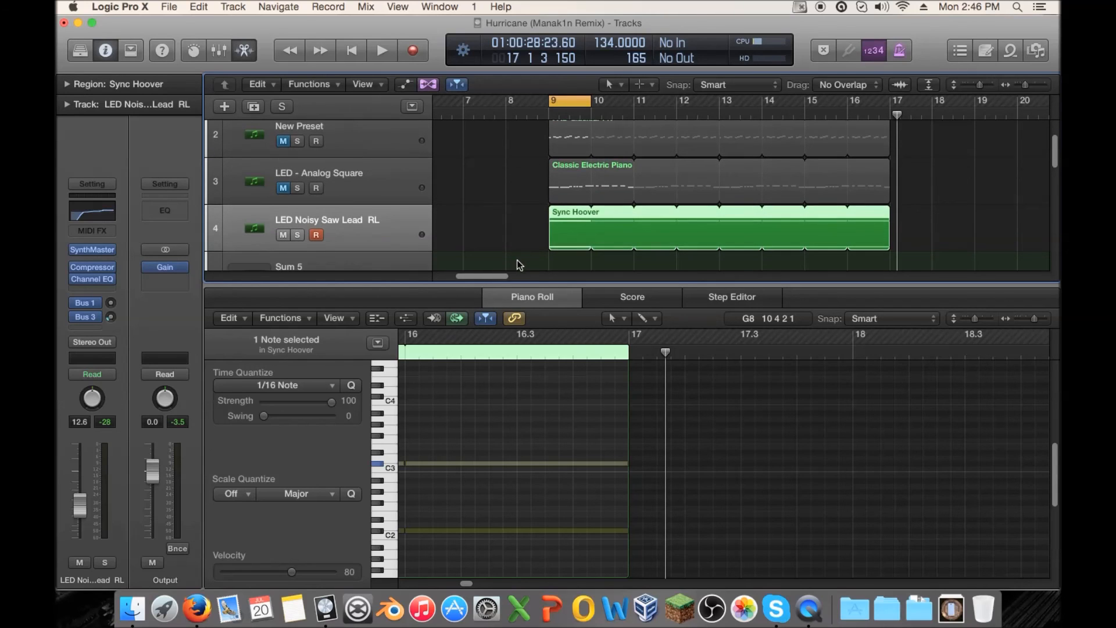
pyautogui.press('e')
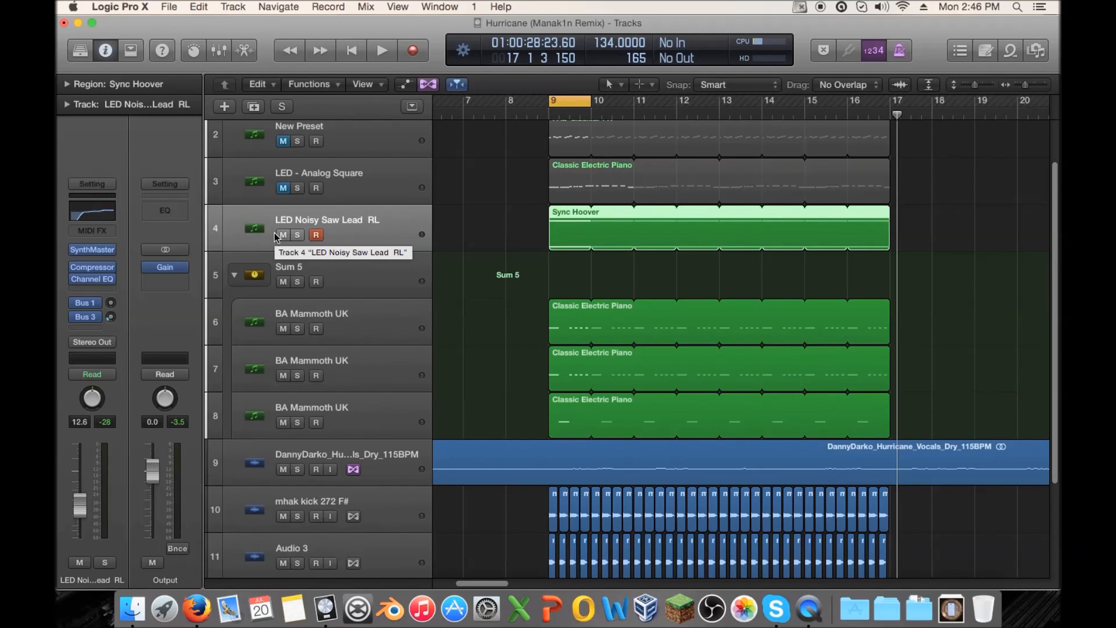
pyautogui.click(92, 290)
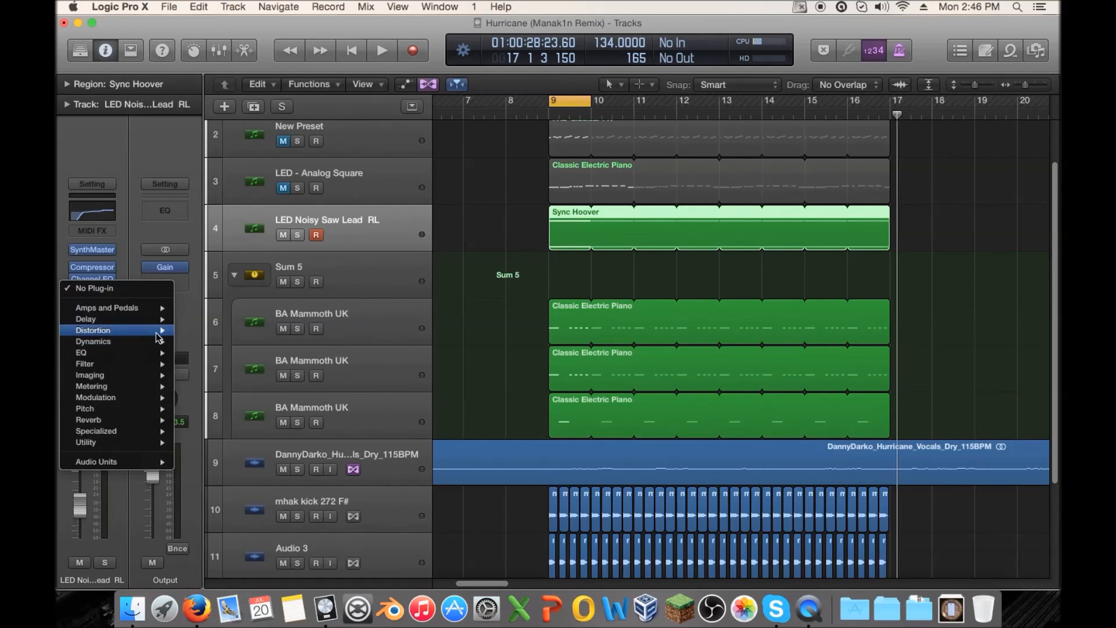
pyautogui.moveTo(105, 331)
pyautogui.moveTo(260, 357)
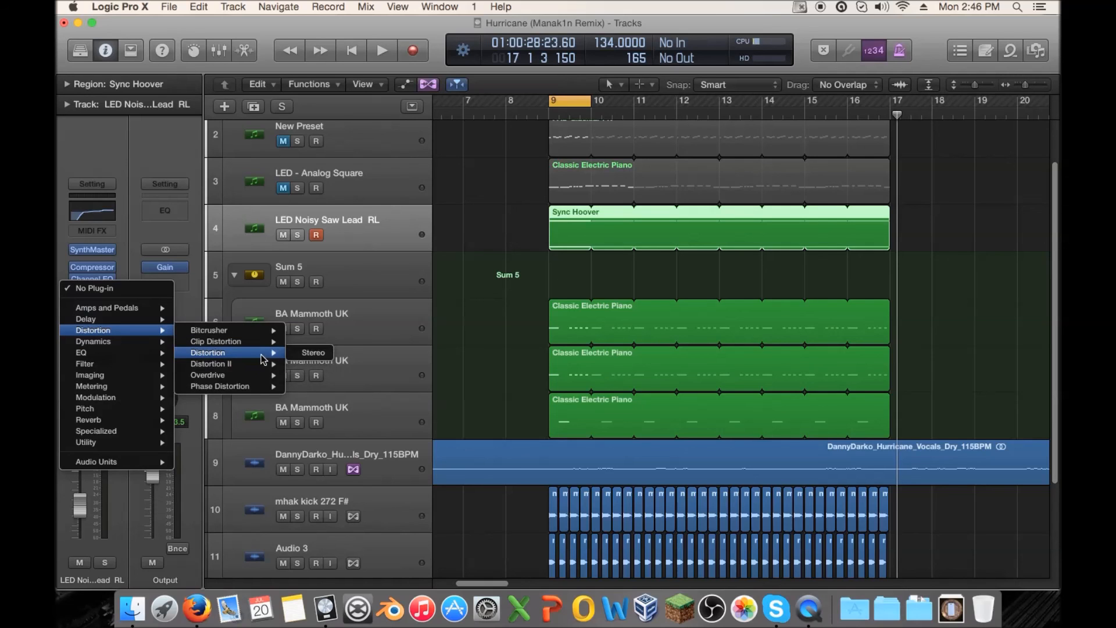
pyautogui.click(301, 358)
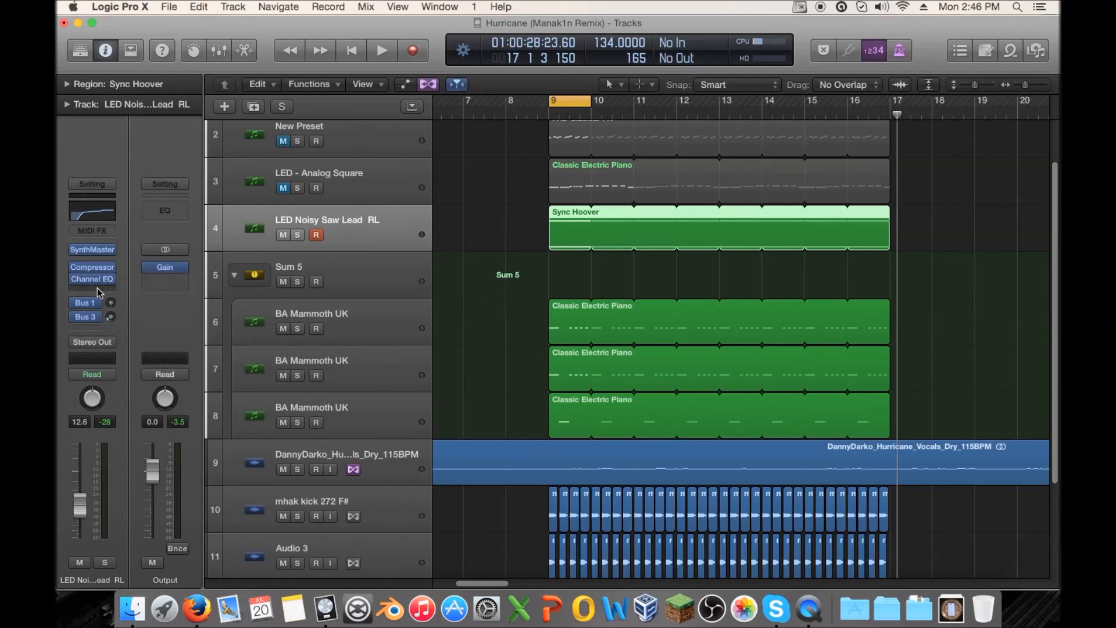
# - Insert a stereo Distortion effect after the Channel EQ on the LED Noisy Saw Lead track and close its plug-in window
pyautogui.click(97, 289)
pyautogui.moveTo(154, 331)
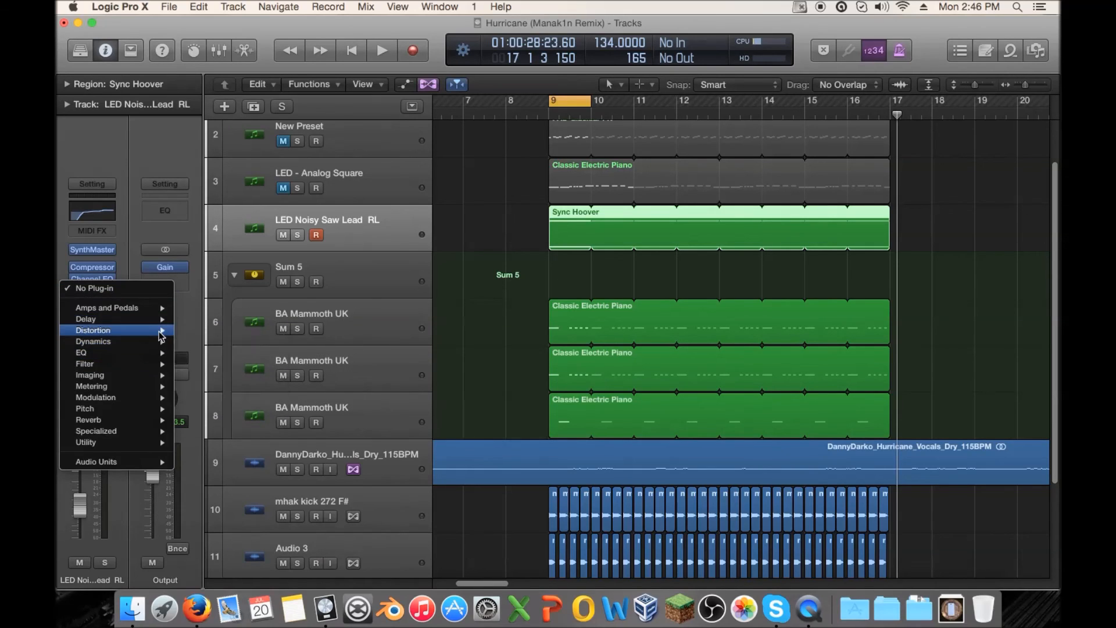
pyautogui.moveTo(267, 353)
pyautogui.click(308, 353)
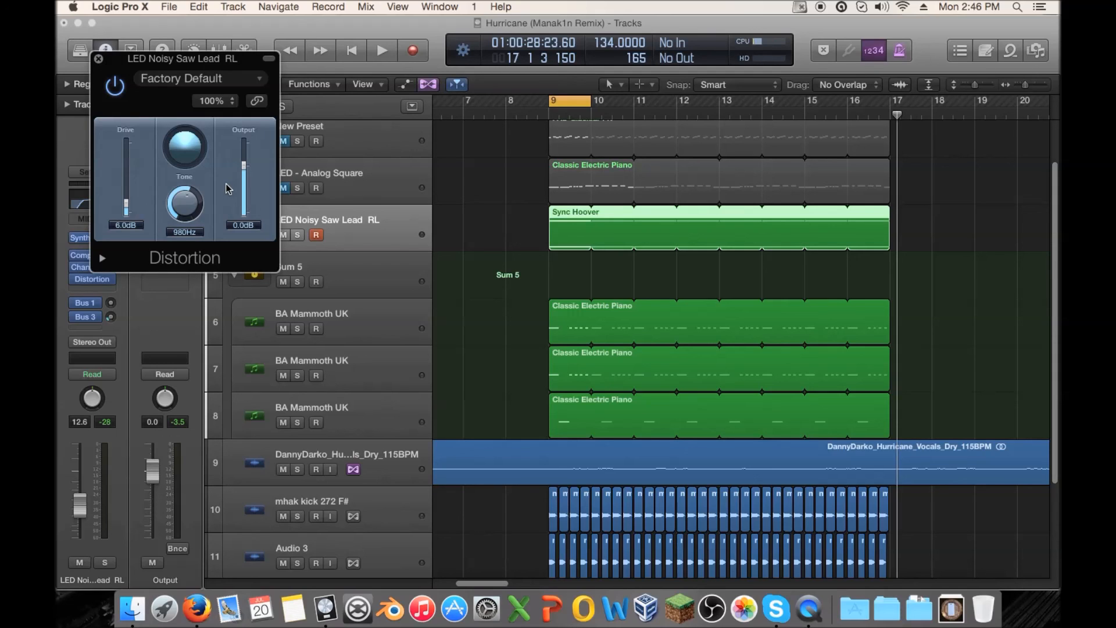
pyautogui.click(99, 60)
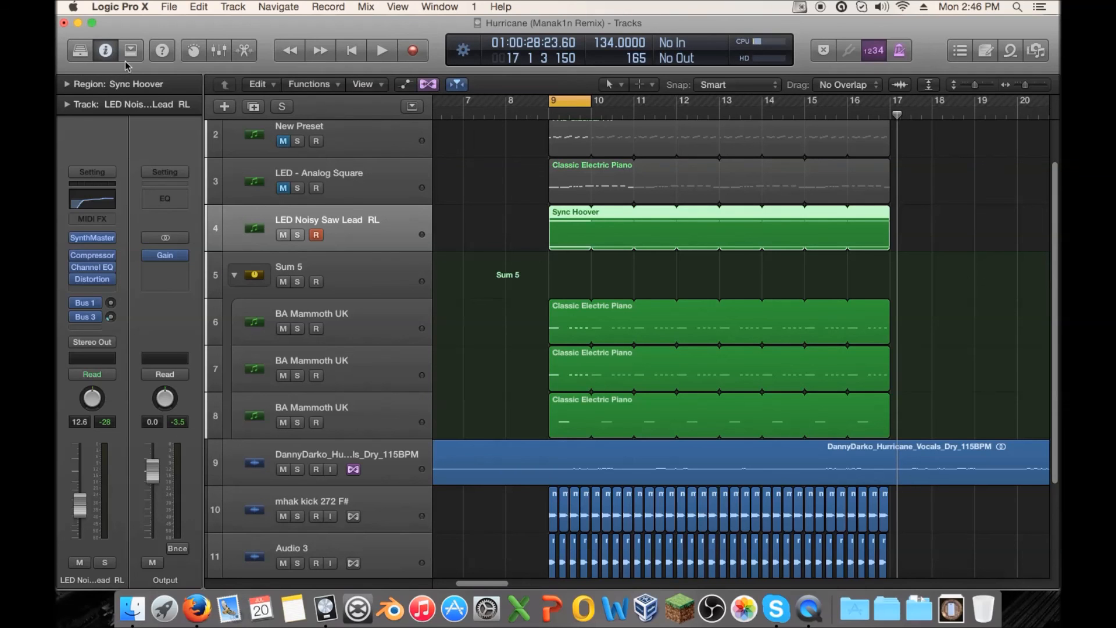